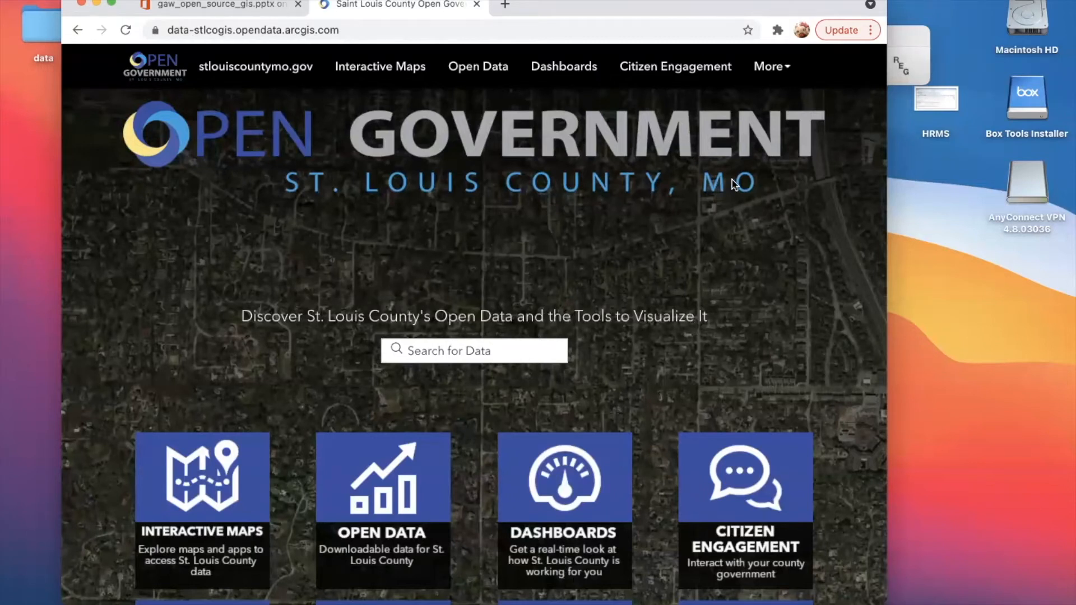
- Minimize the GeoDa toolbar window and move the browser window clear of the data folder on the desktop
scroll(736, 185, "down", 2)
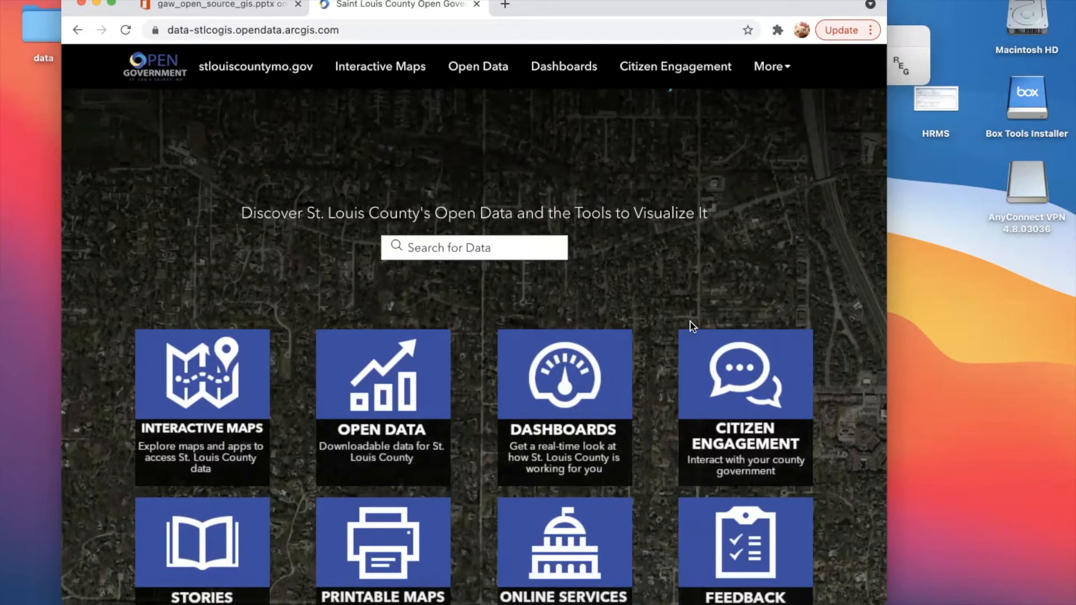
left_click_drag(636, 10, 484, 119)
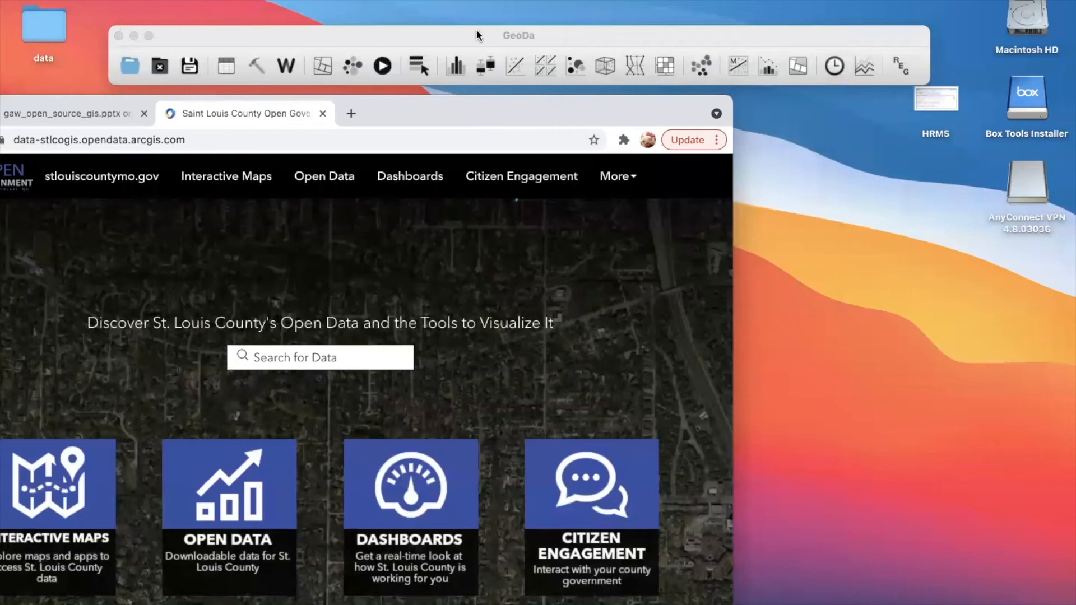
left_click(133, 35)
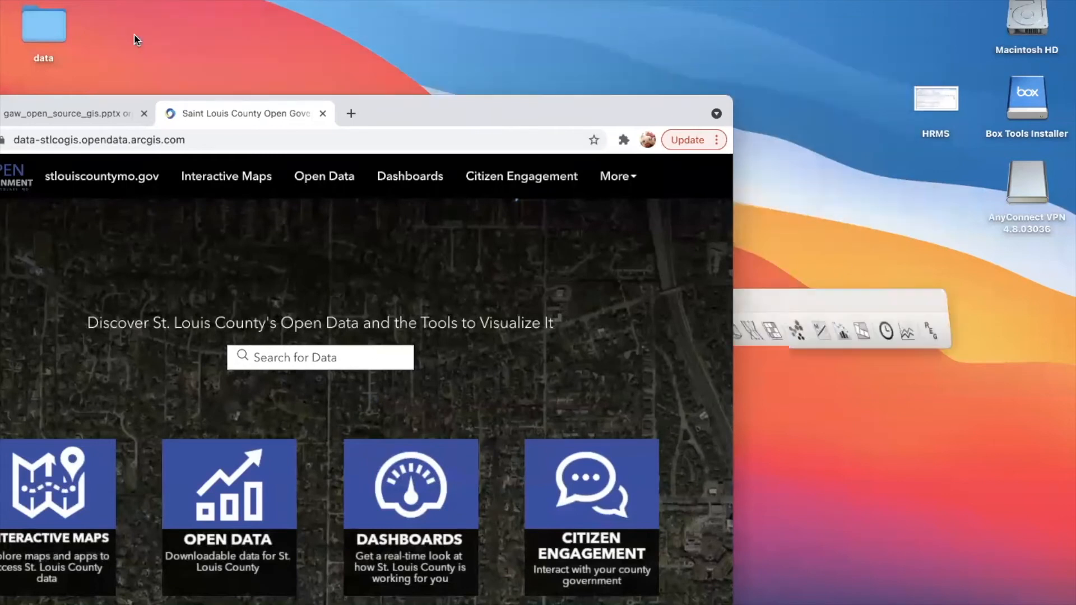
left_click(47, 33)
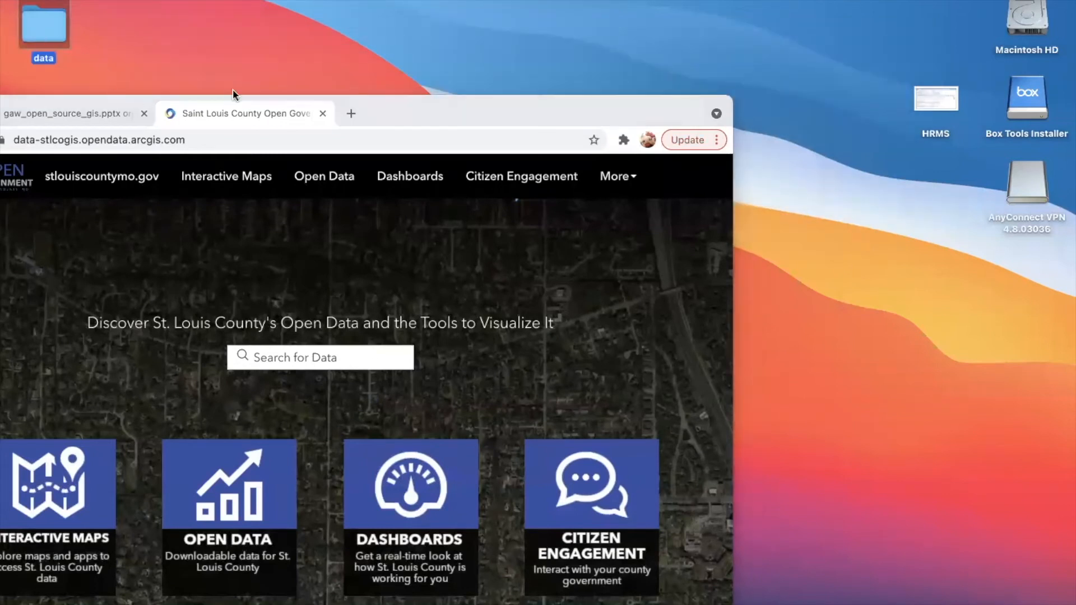
left_click_drag(421, 103, 718, 92)
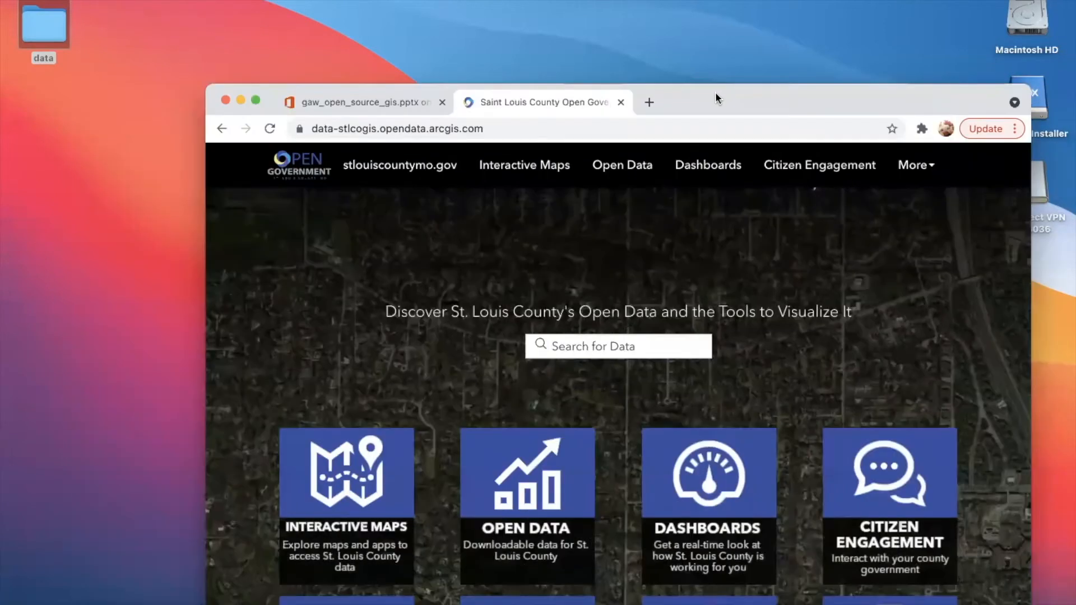
- Look inside the data folder on the desktop, then close its window
double_click(42, 30)
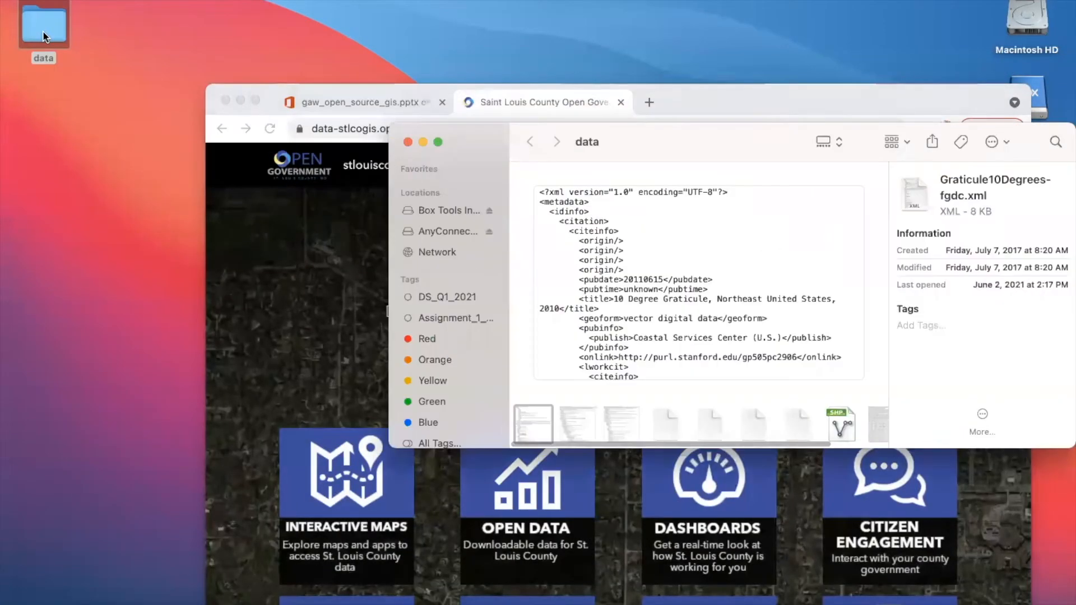
left_click_drag(664, 148, 462, 94)
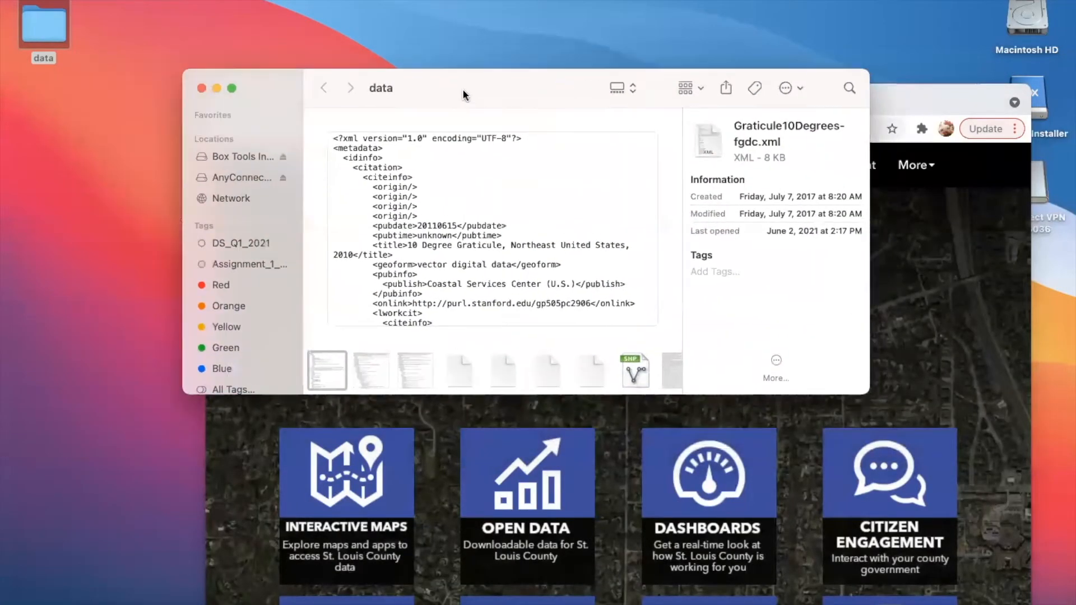
left_click(202, 88)
- Move the existing data folder on the desktop to the Trash
right_click(54, 151)
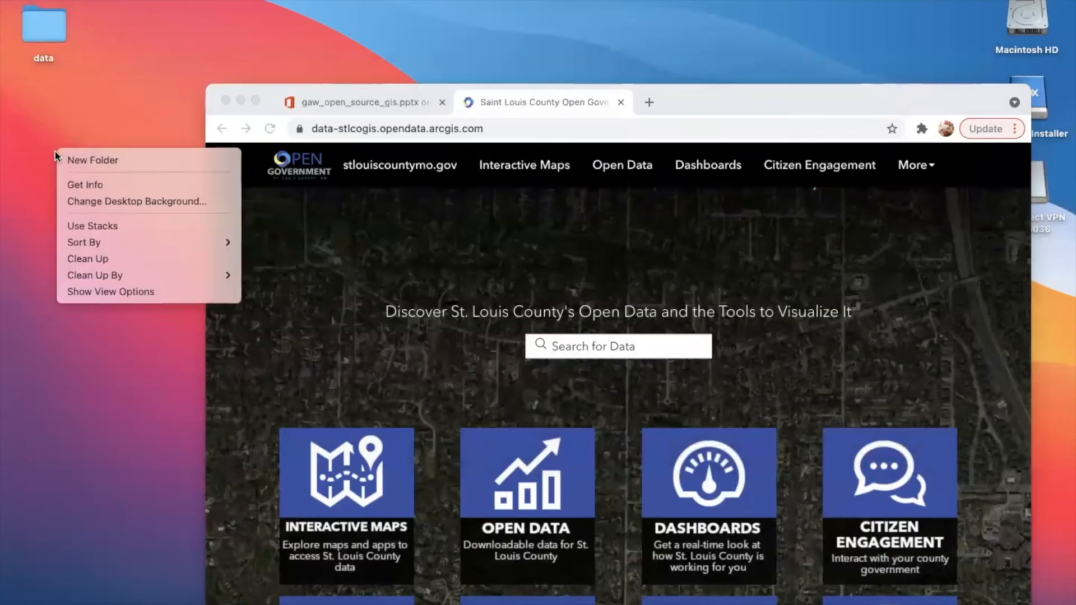
left_click(47, 66)
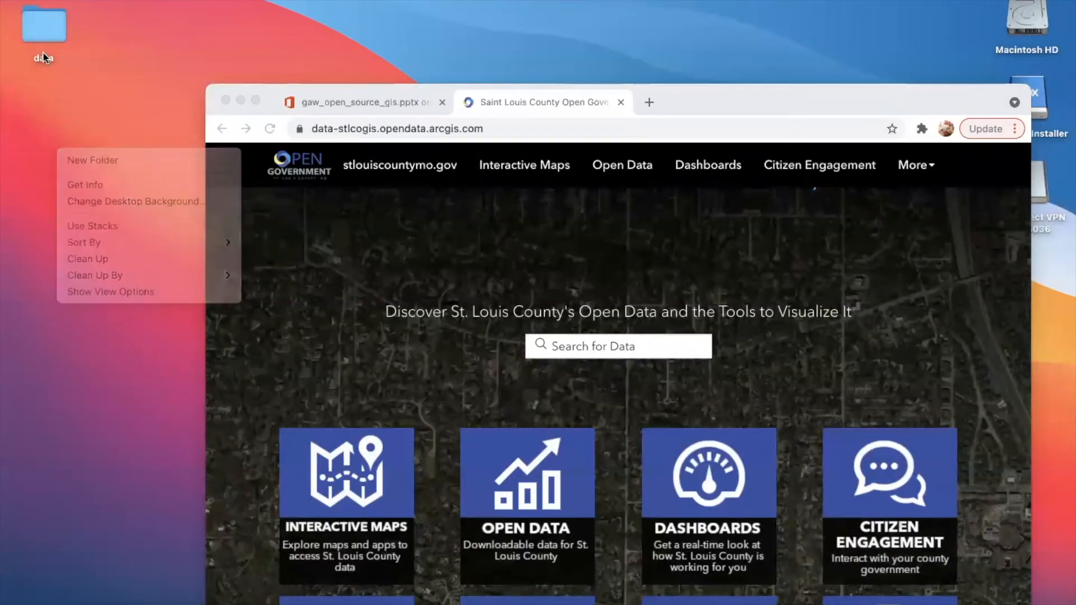
right_click(45, 22)
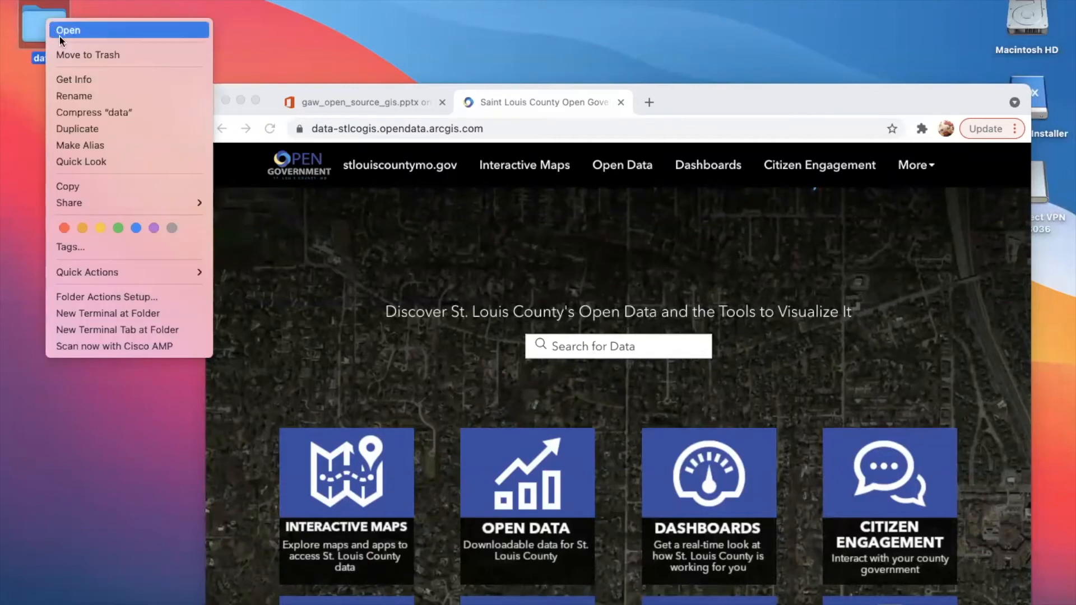
left_click(68, 56)
- Create a new folder named Data on the desktop
right_click(57, 82)
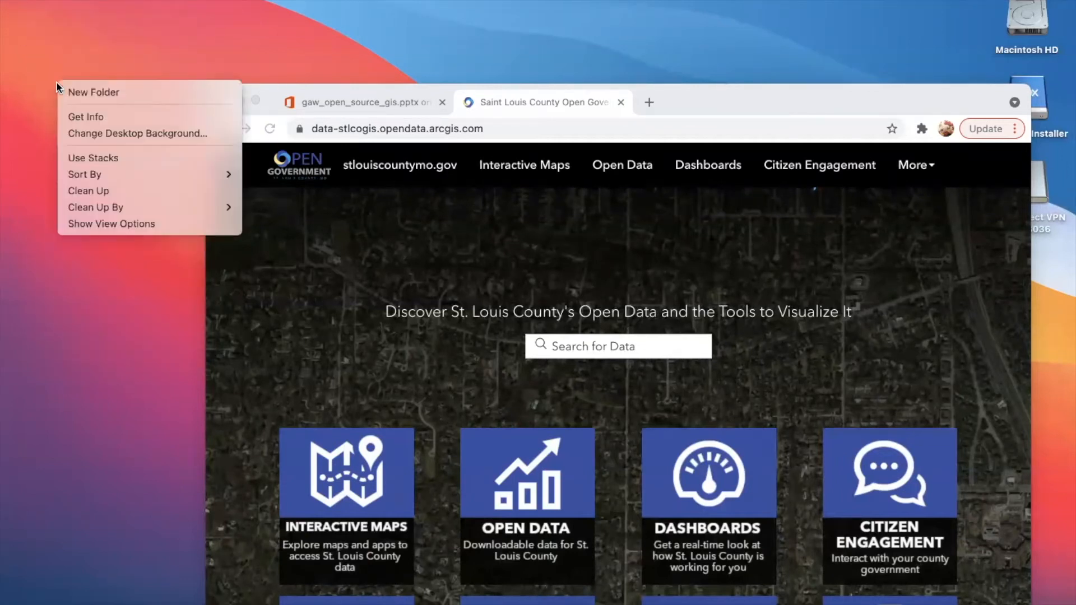
left_click(66, 92)
type("Data")
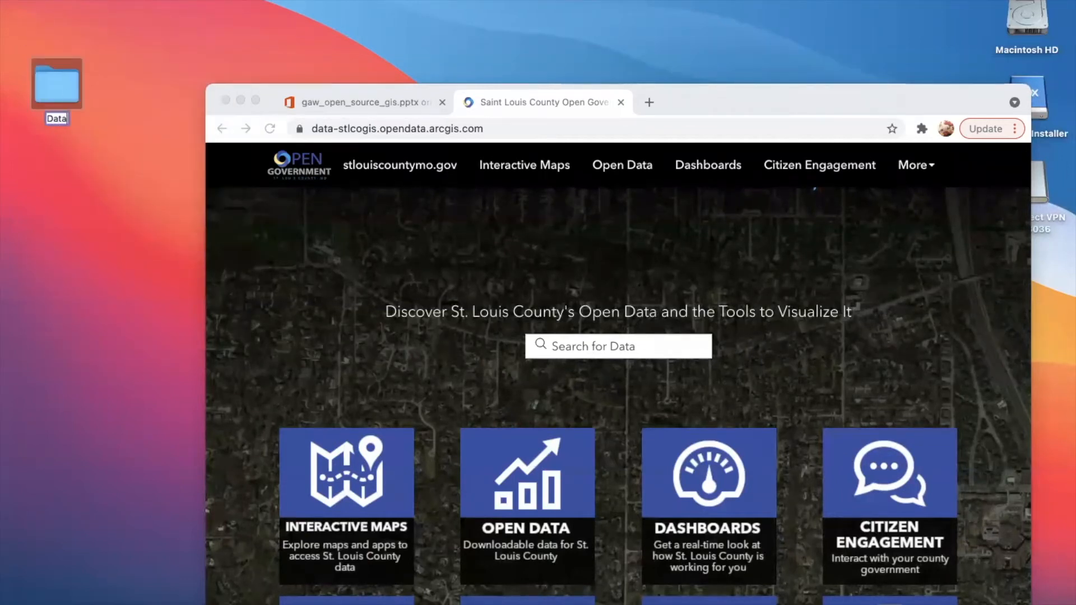
key("Return")
- Reposition the browser window beside the Data folder and open the county portal's Open Data page
left_click_drag(729, 99, 689, 11)
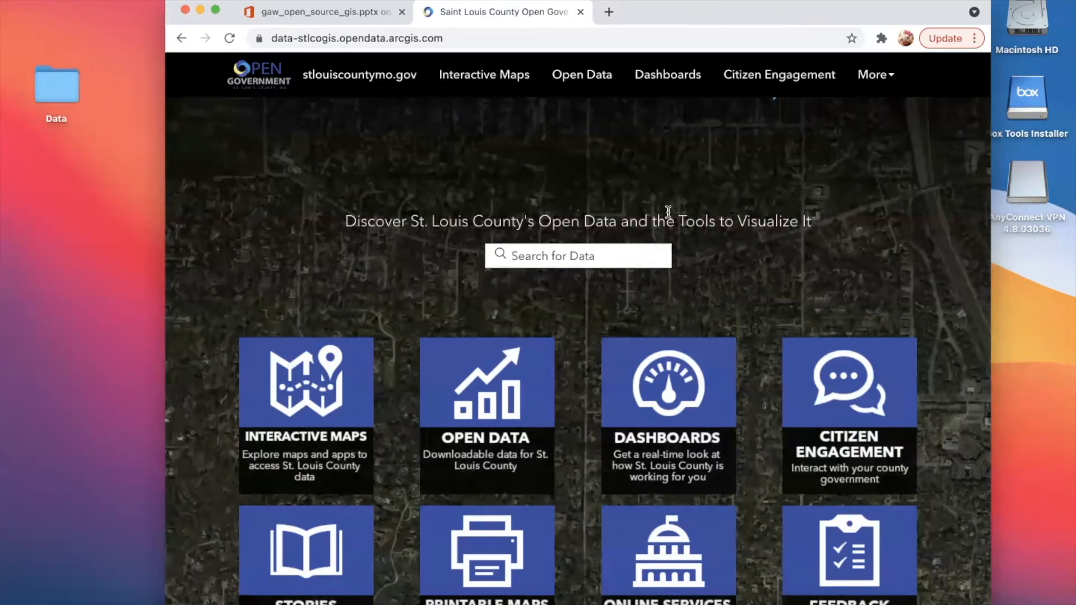
left_click_drag(664, 11, 643, 9)
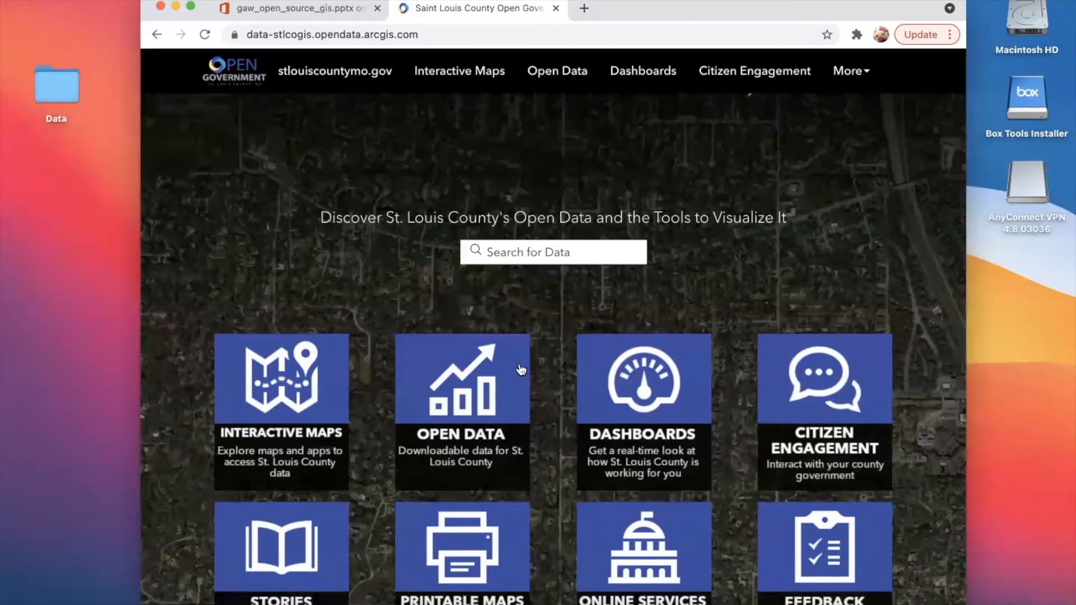
scroll(540, 370, "down", 3)
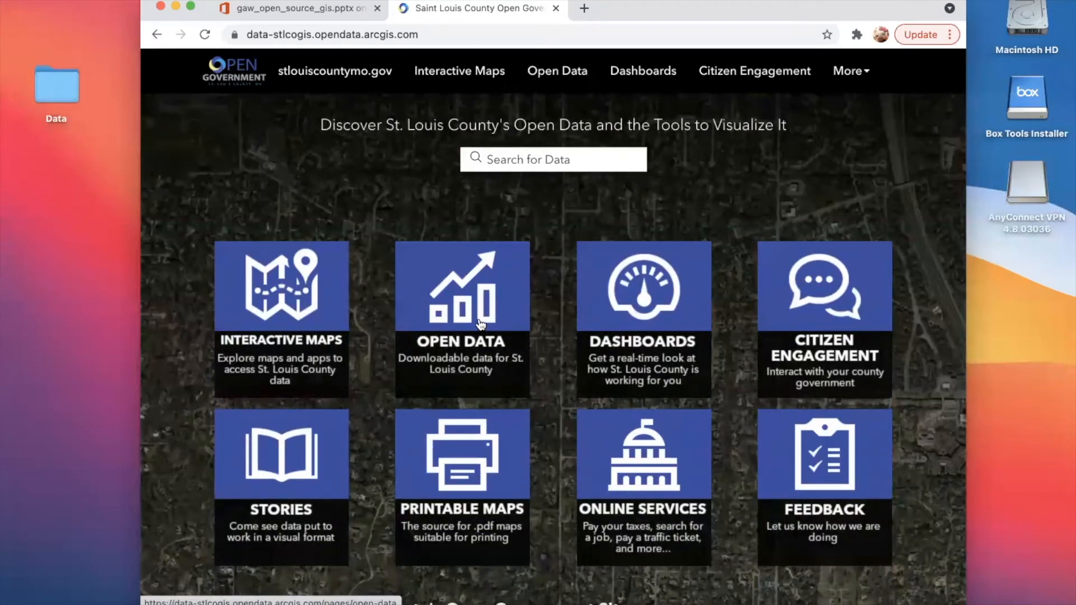
left_click(480, 324)
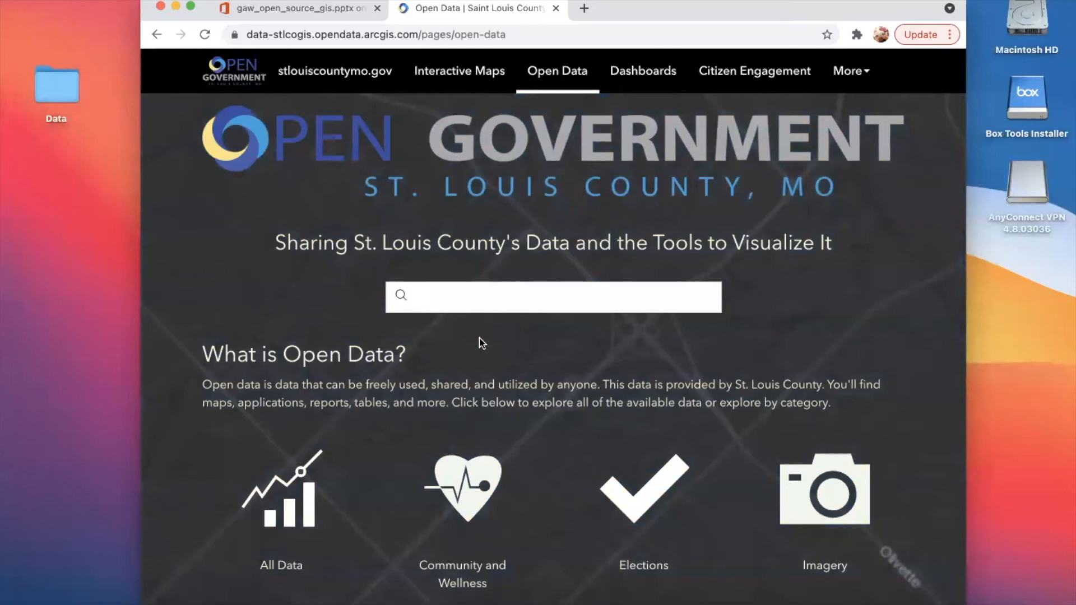
- Open the Property Information category from the open data categories
scroll(481, 342, "down", 1)
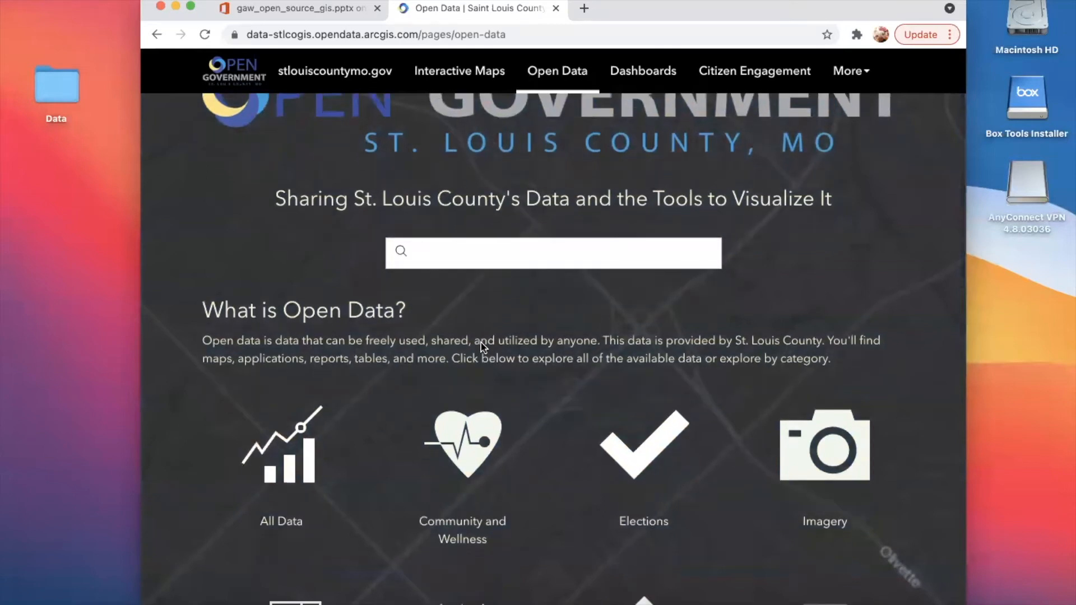
scroll(481, 342, "down", 1)
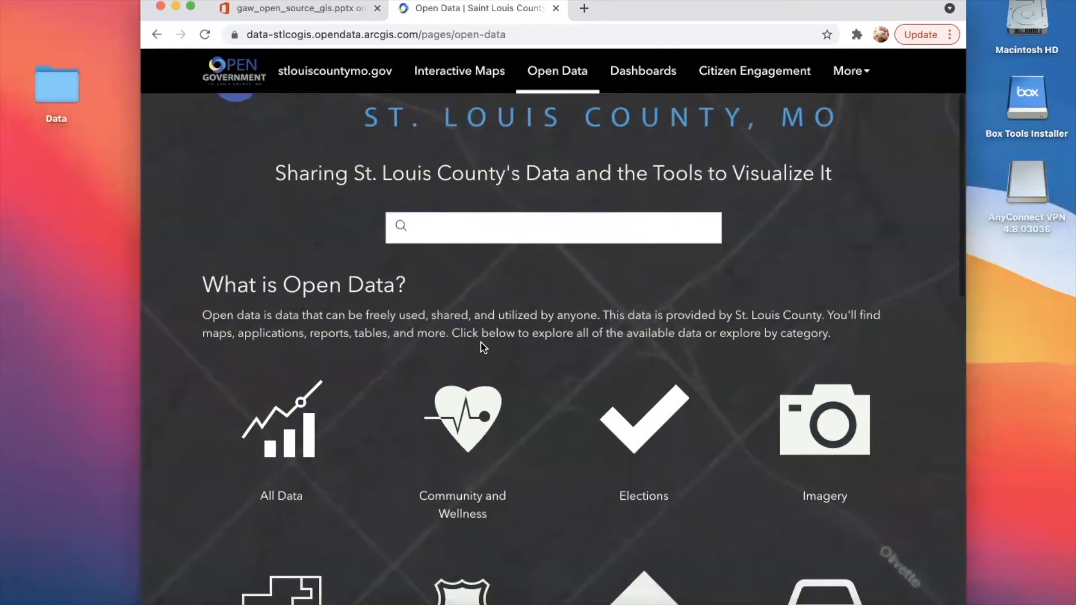
scroll(481, 342, "down", 2)
scroll(483, 347, "down", 3)
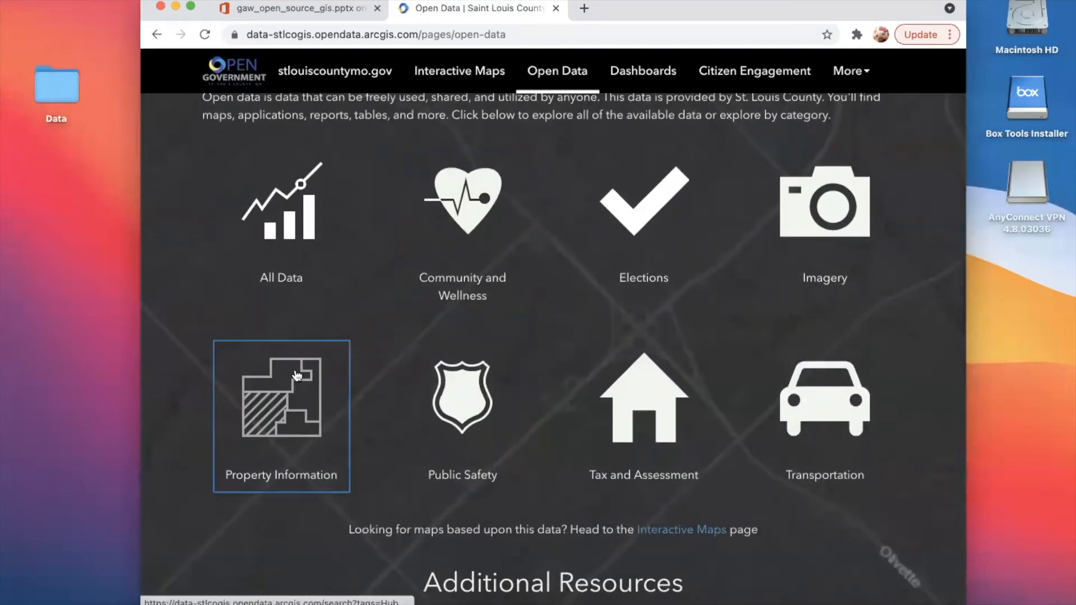
left_click(298, 374)
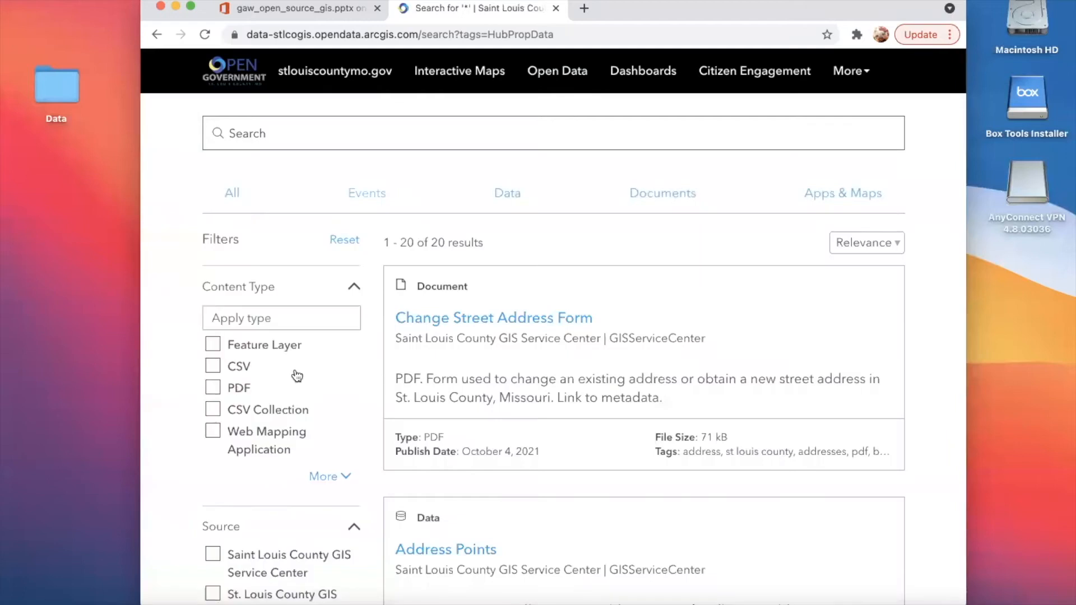
- Look through the Property Information results to examine which datasets and code tables the county offers
scroll(297, 375, "down", 12)
scroll(296, 369, "down", 10)
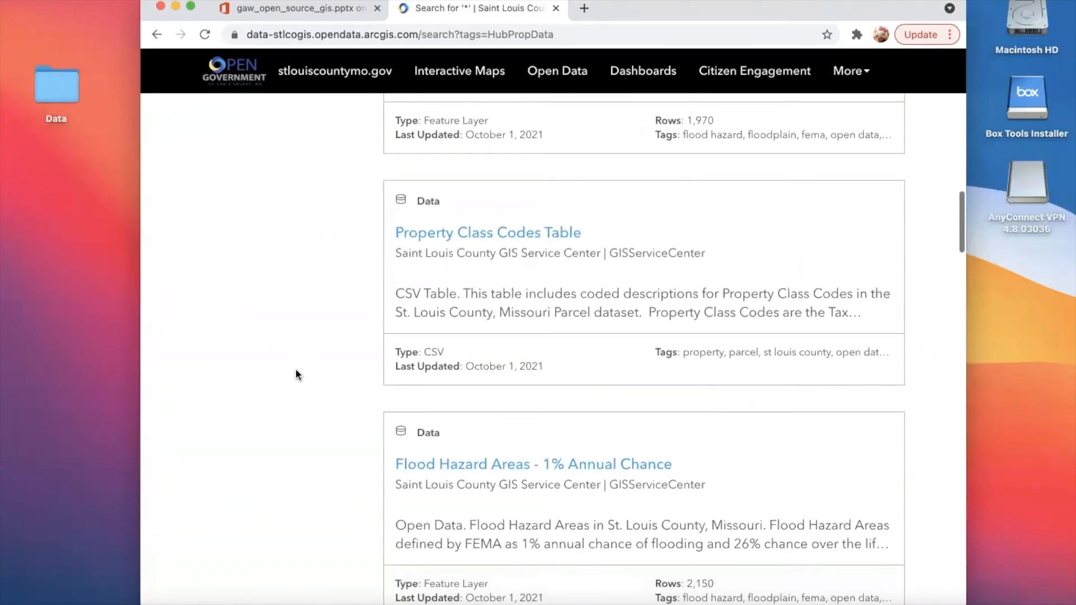
scroll(297, 374, "down", 11)
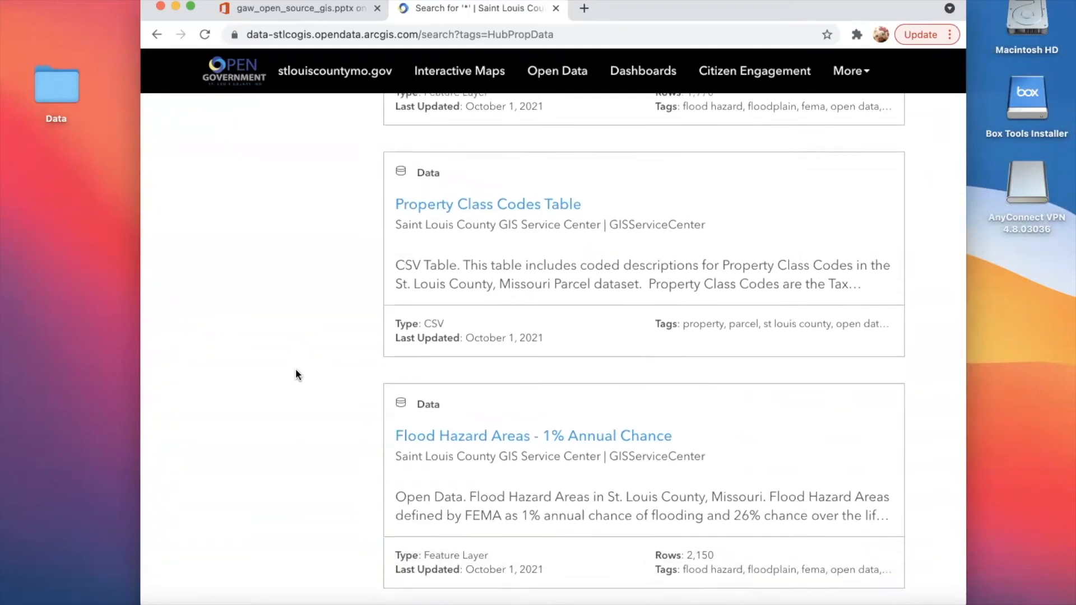
scroll(296, 375, "down", 18)
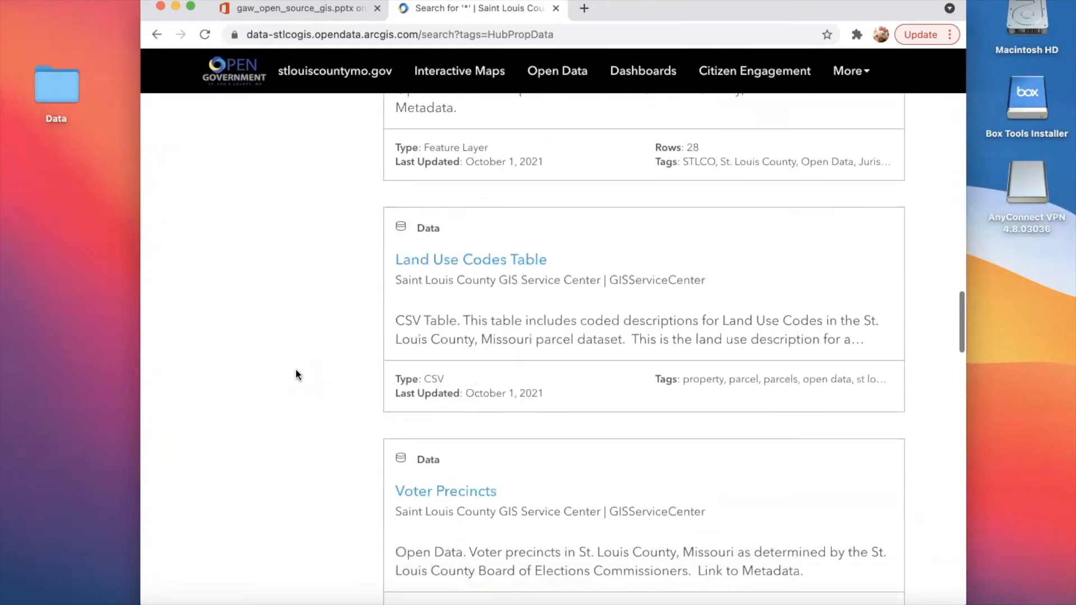
scroll(296, 371, "down", 15)
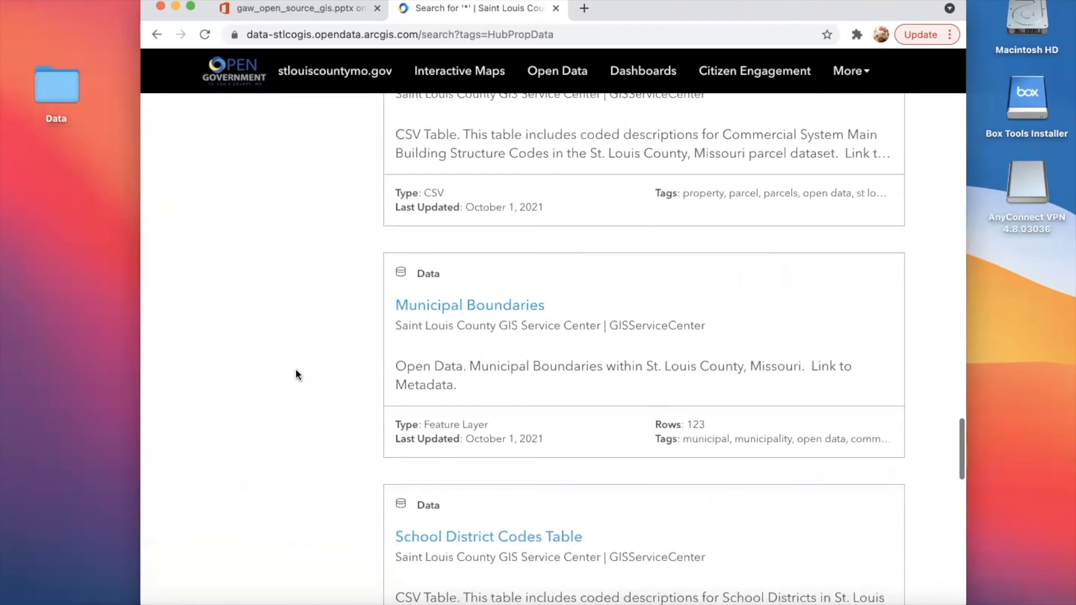
scroll(296, 371, "down", 10)
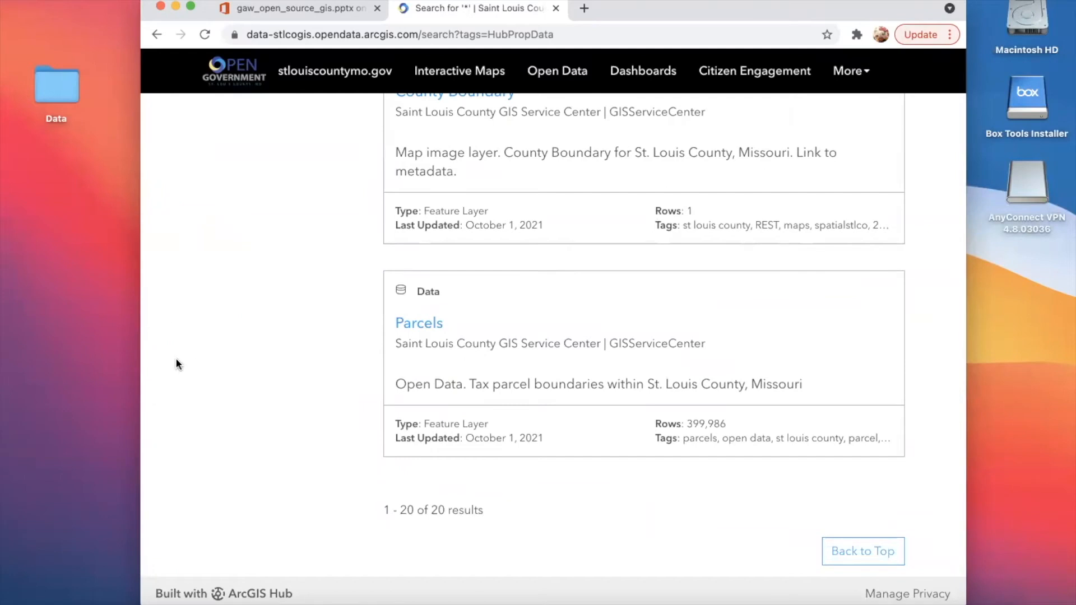
scroll(176, 360, "up", 20)
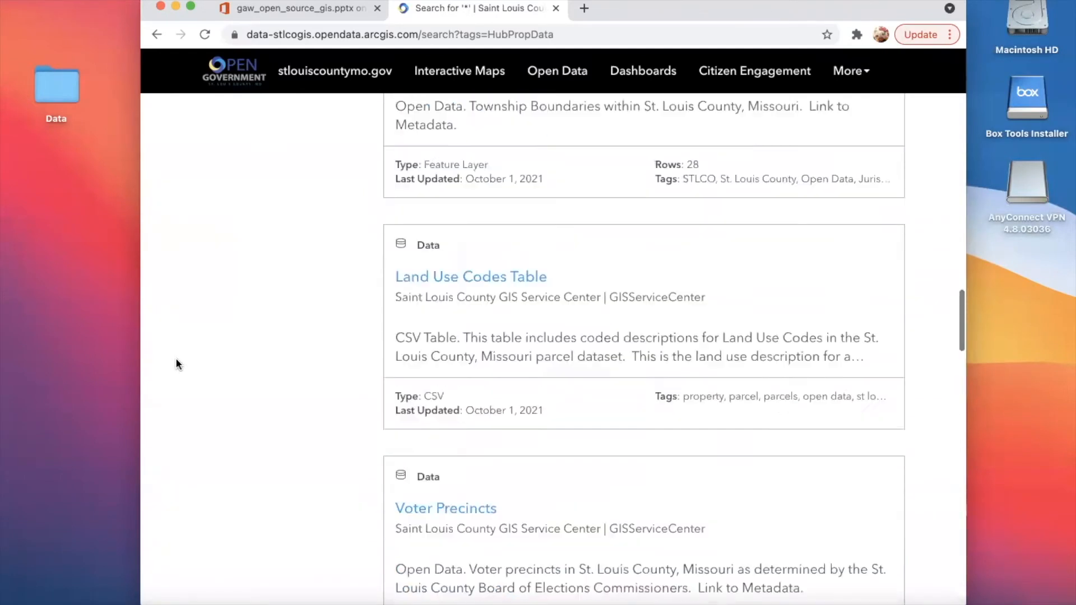
scroll(176, 357, "up", 10)
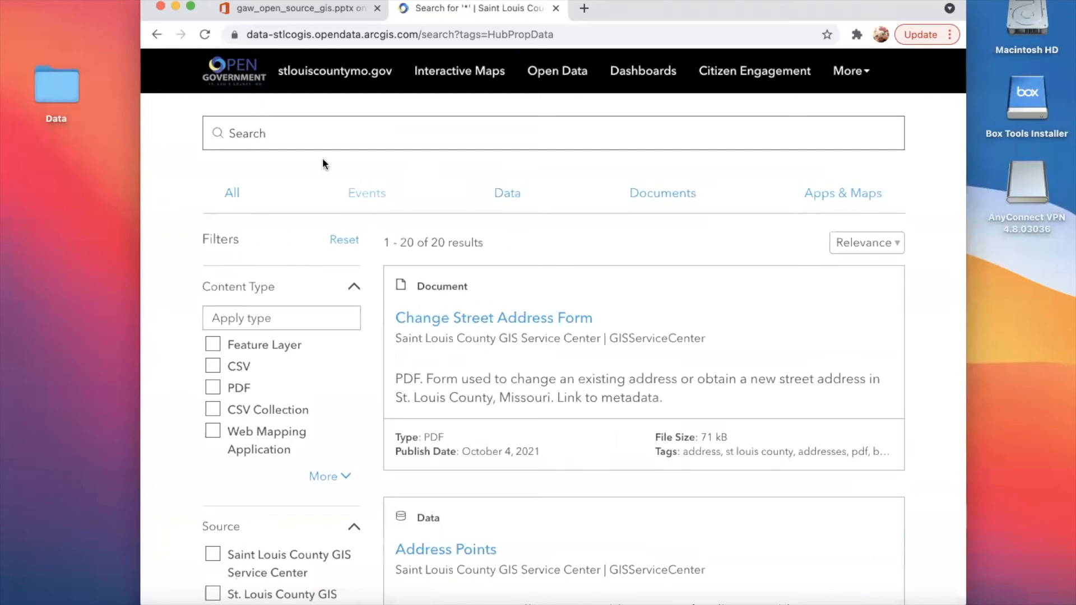
scroll(393, 335, "down", 20)
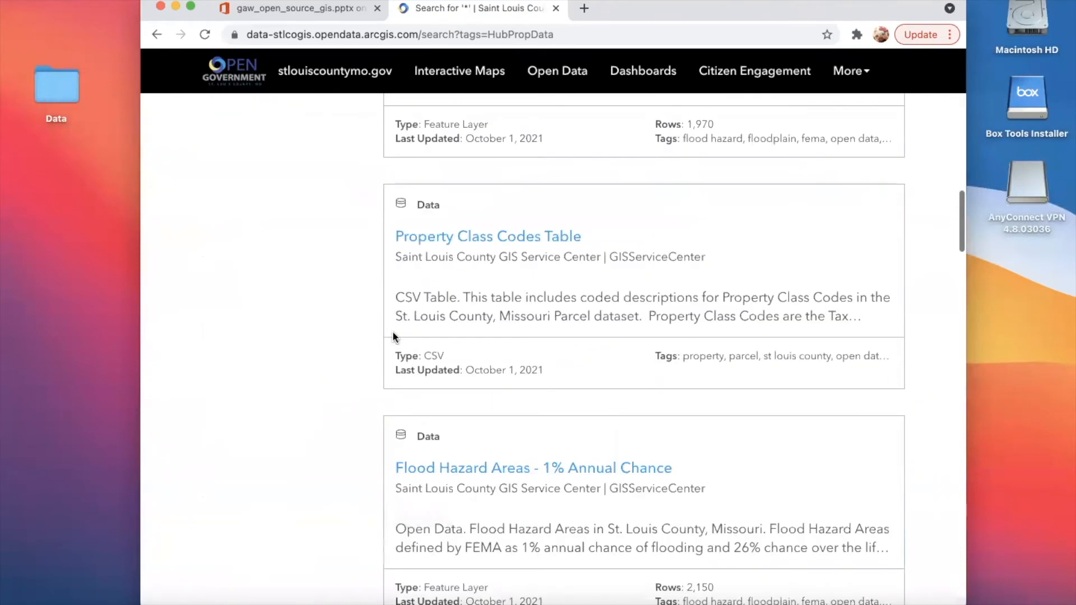
scroll(393, 336, "down", 15)
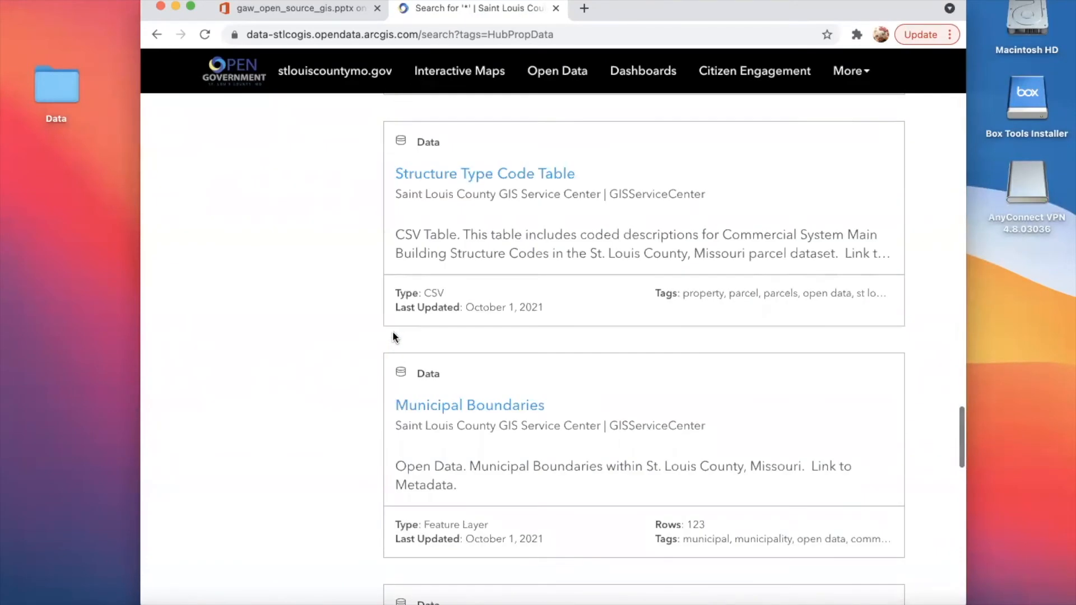
scroll(393, 337, "down", 10)
scroll(393, 336, "up", 20)
scroll(393, 331, "down", 1)
- Search the portal for Townships and open the Townships data result
left_click(368, 144)
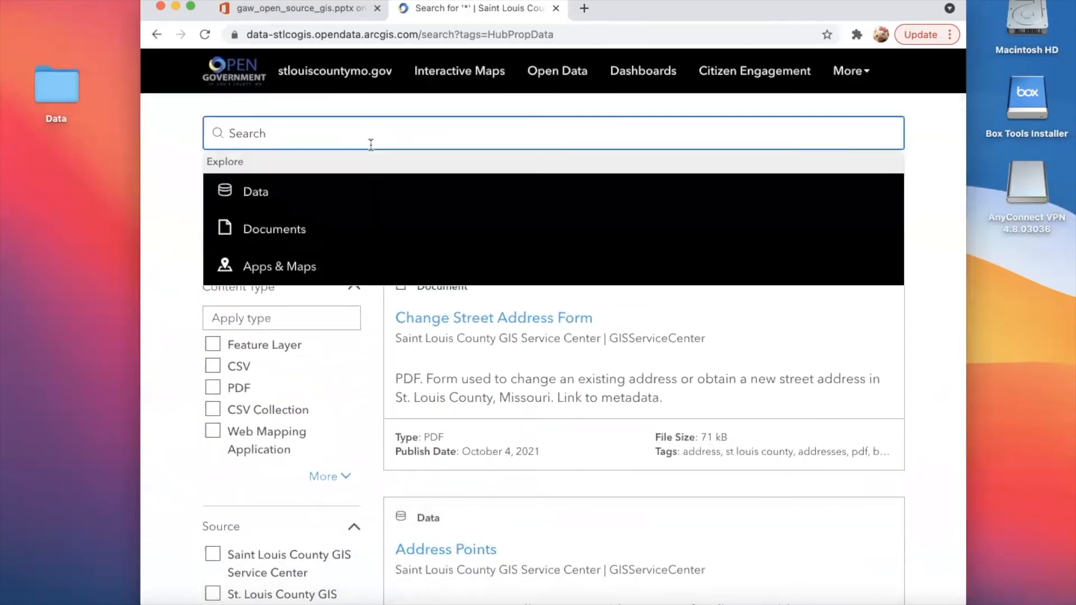
type("Townships")
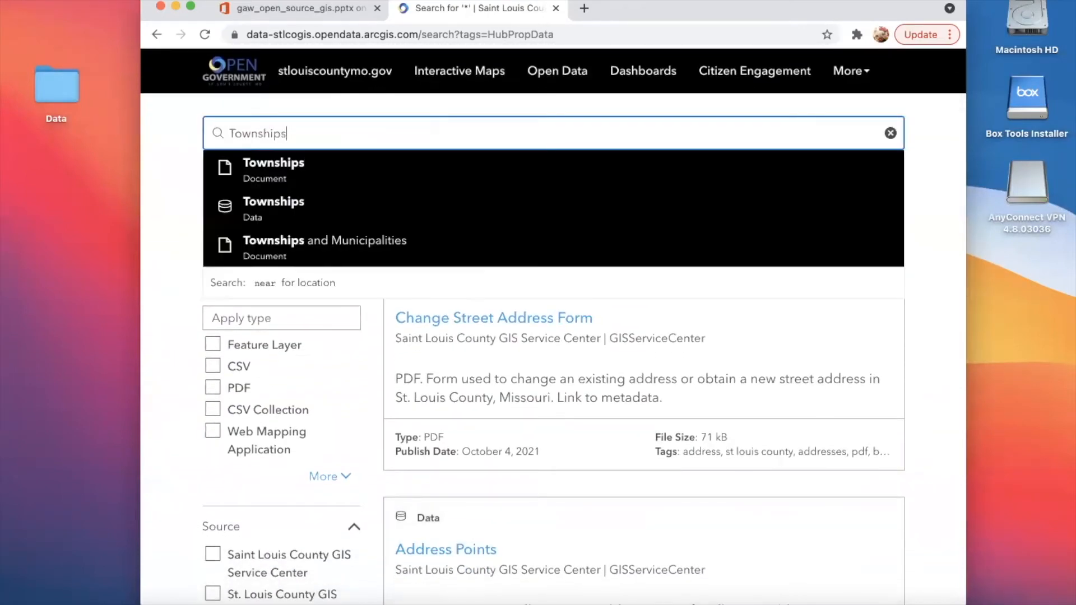
left_click(333, 207)
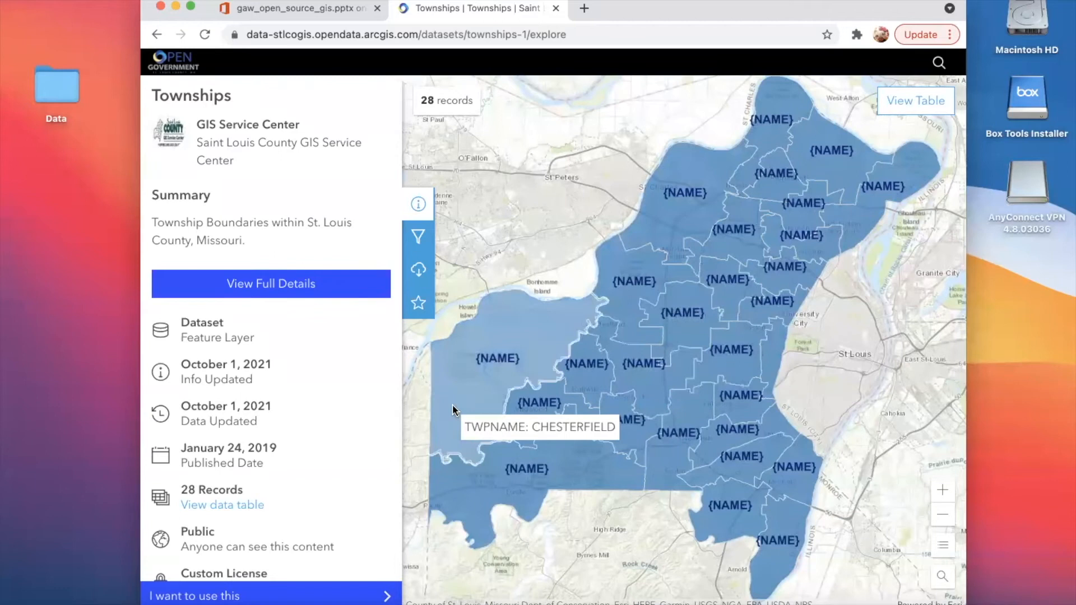
- Open the download options for the Townships dataset and locate the Shapefile format
left_click(422, 279)
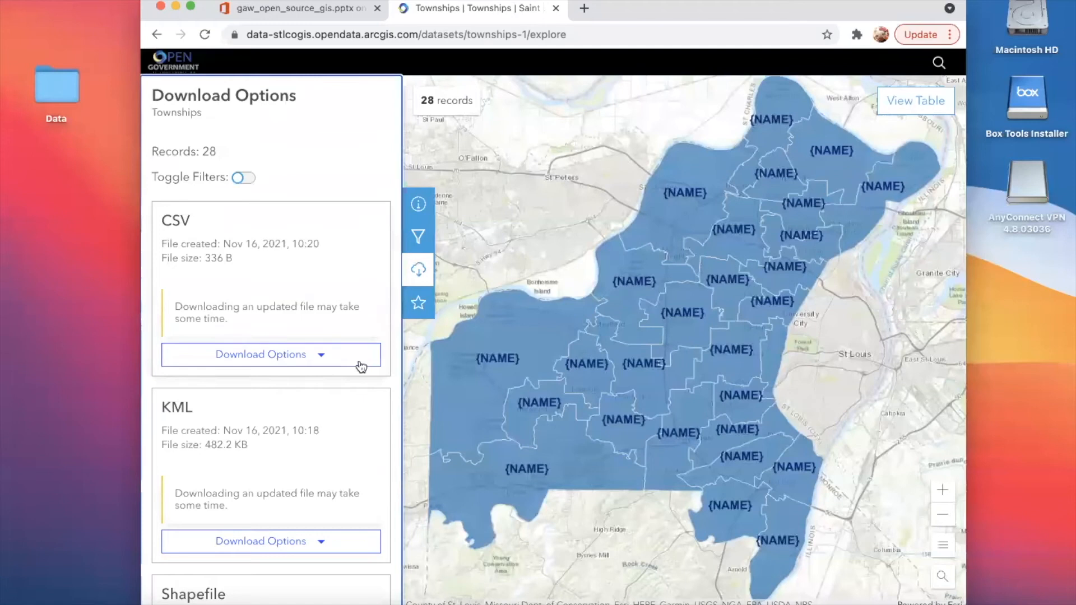
scroll(283, 328, "down", 1)
scroll(287, 324, "down", 5)
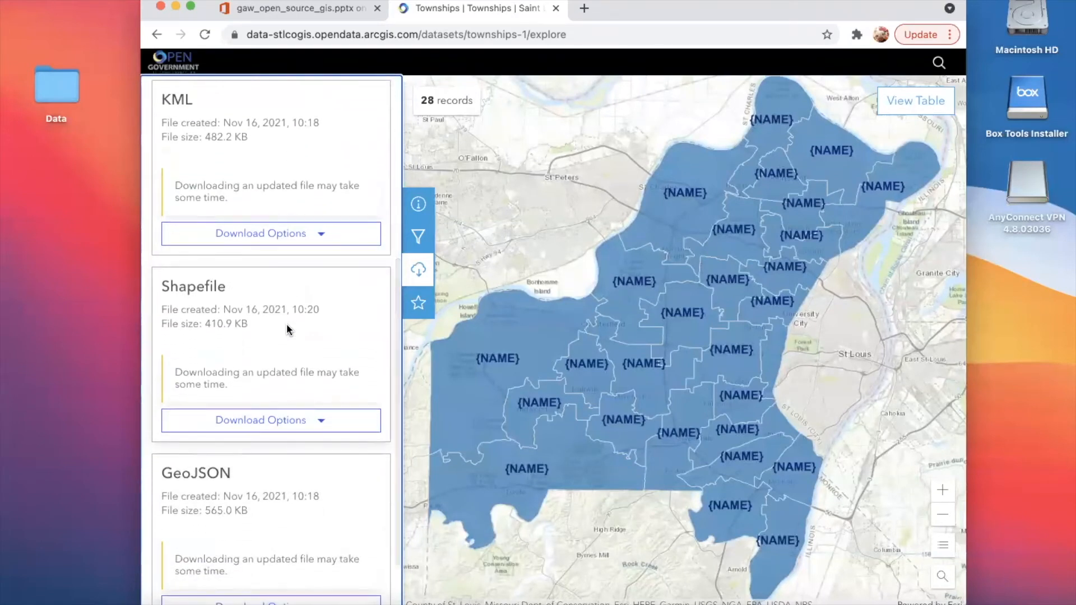
scroll(287, 324, "down", 1)
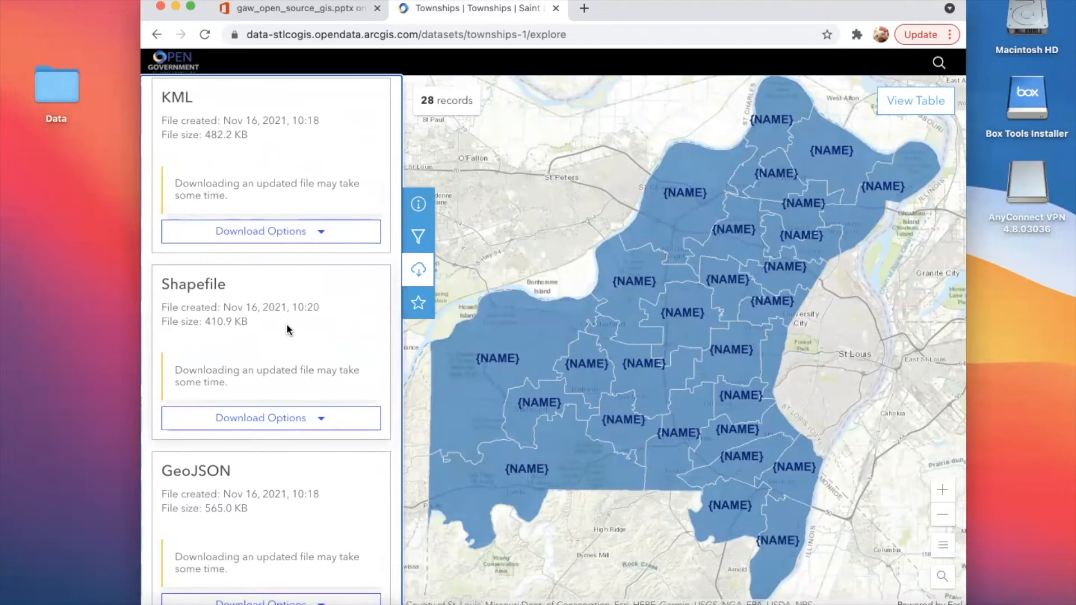
scroll(287, 324, "down", 1)
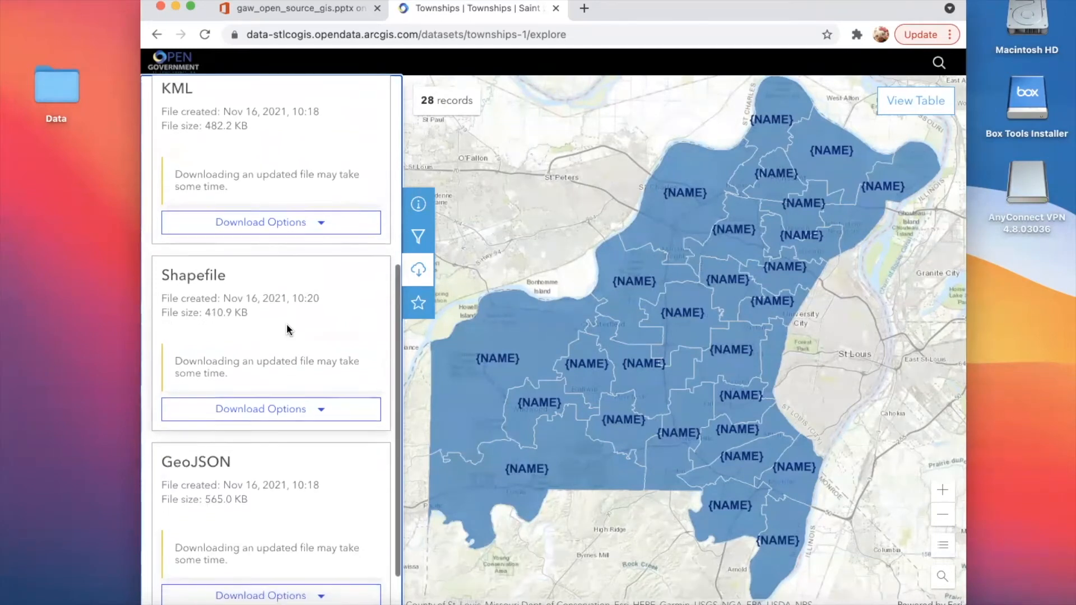
scroll(287, 324, "down", 2)
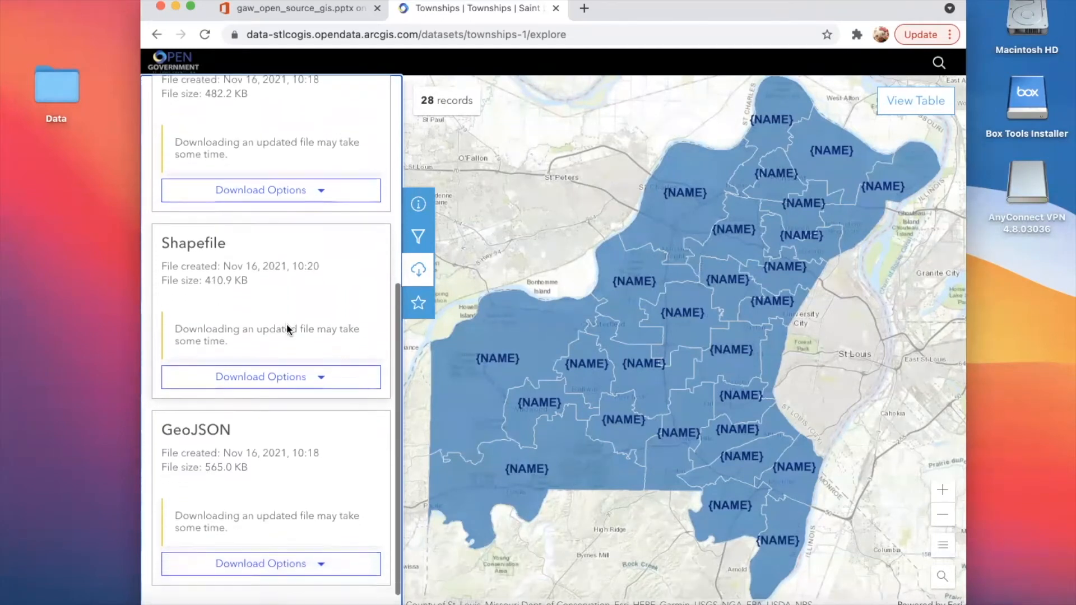
- Try to generate a new Shapefile download of the Townships with the latest data
left_click(309, 375)
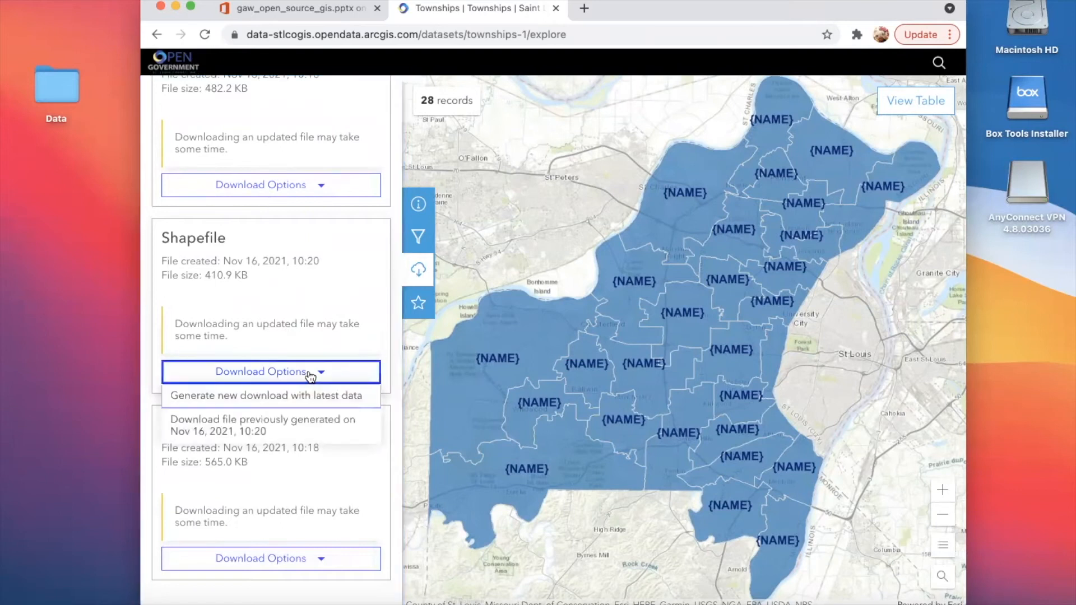
left_click(278, 330)
scroll(225, 291, "down", 1)
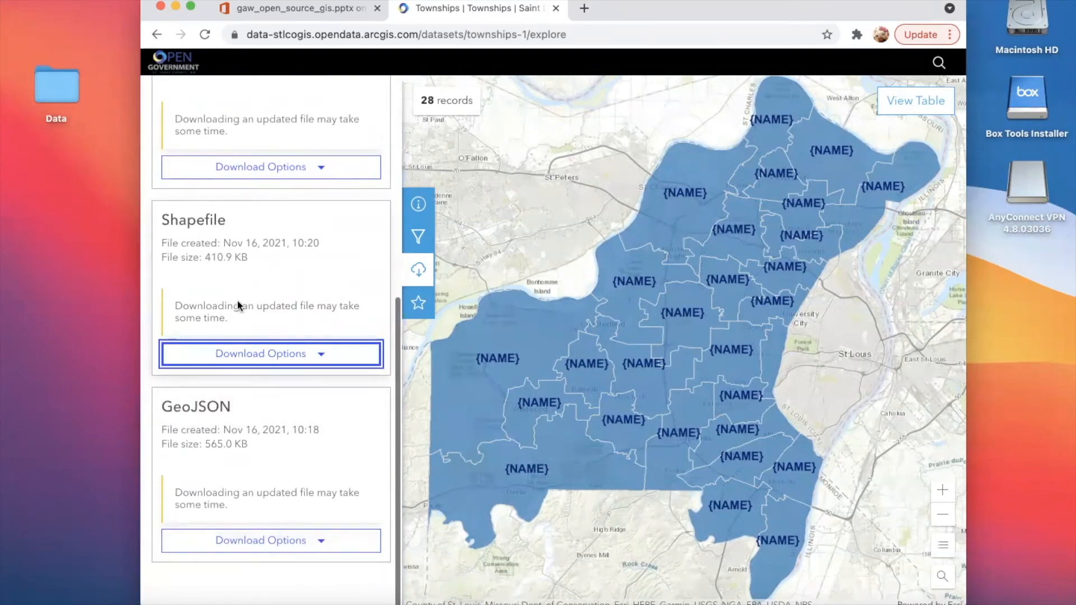
left_click(247, 350)
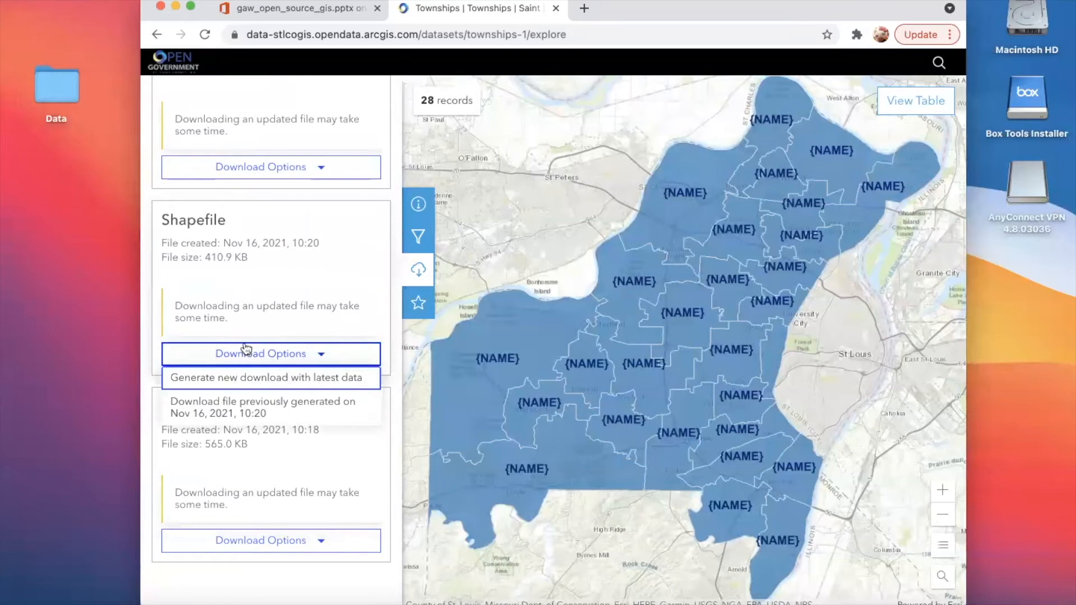
left_click(242, 379)
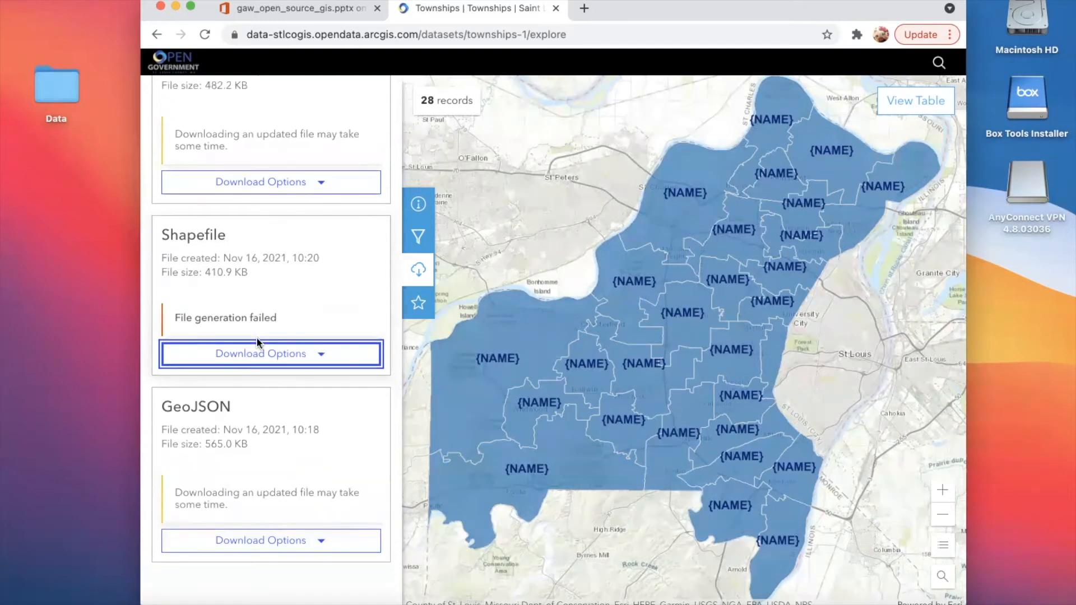
- Close and reopen the Townships download options, and show the download choices for the Shapefile
left_click(418, 270)
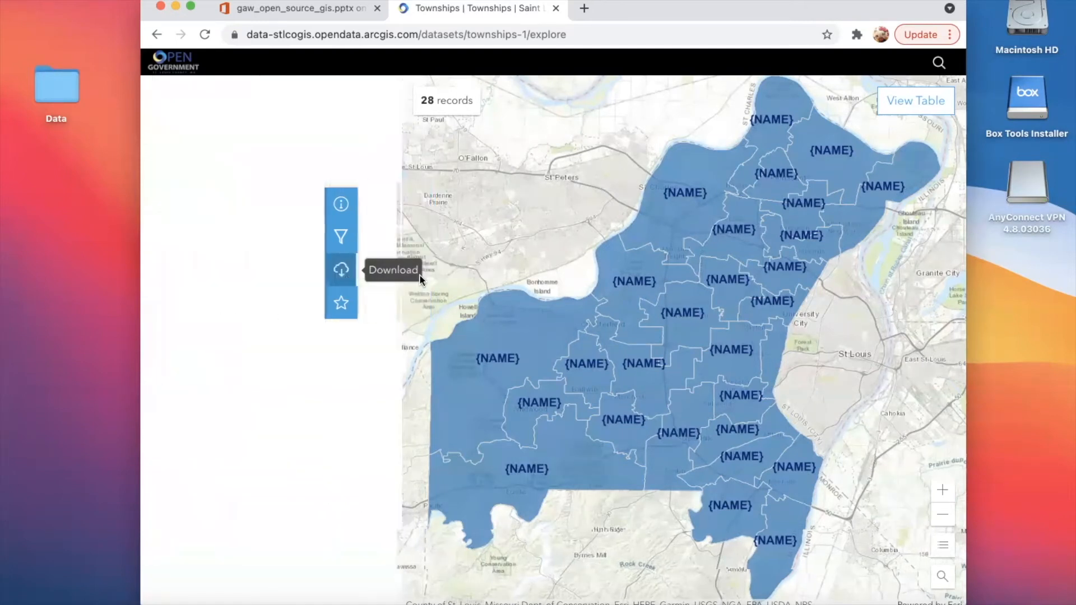
left_click(159, 271)
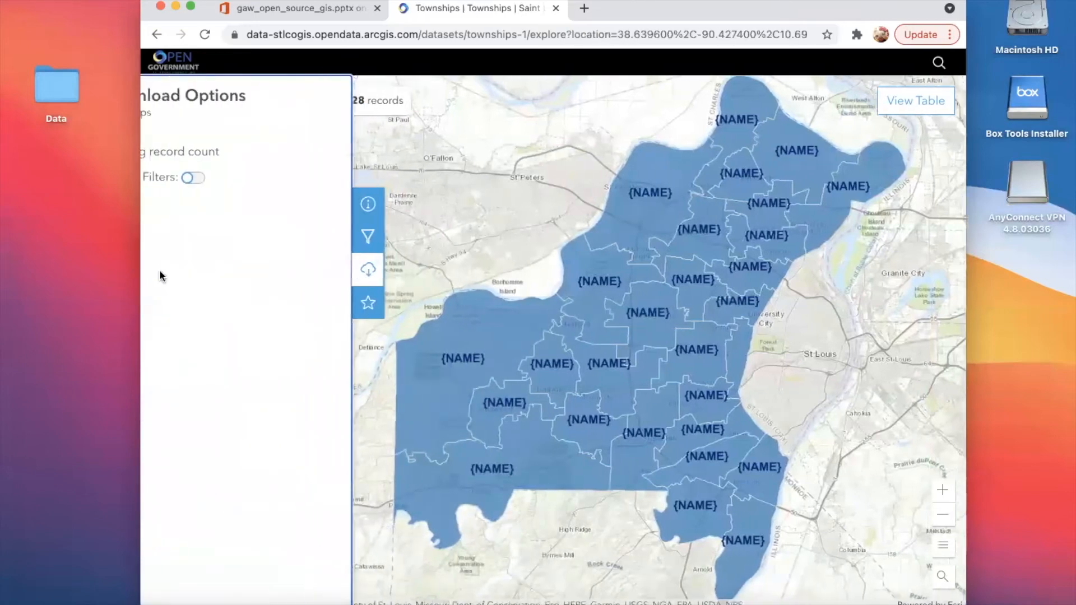
scroll(296, 332, "down", 6)
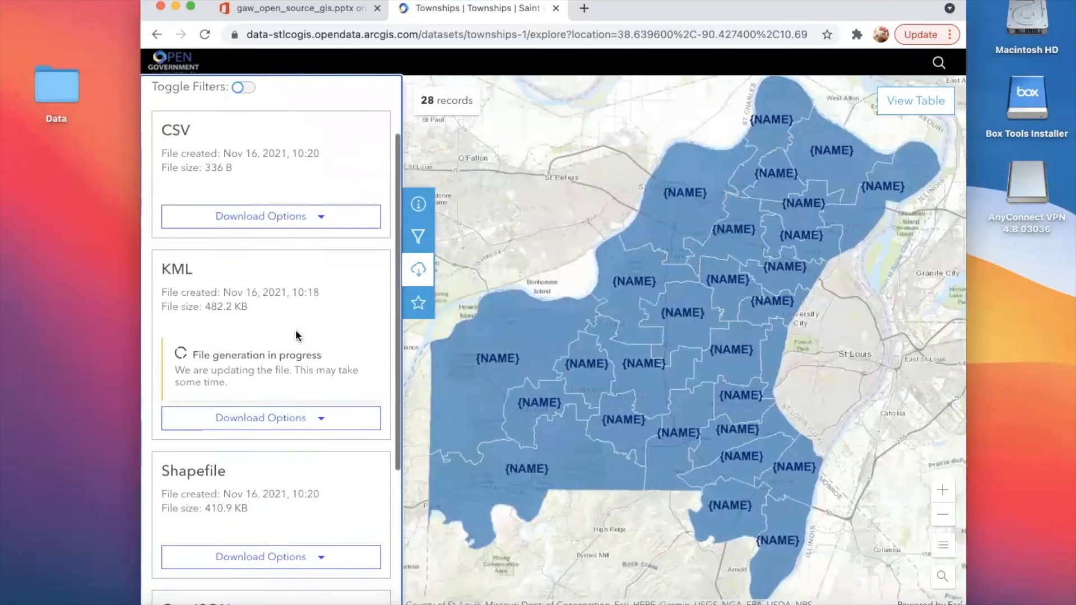
left_click(268, 339)
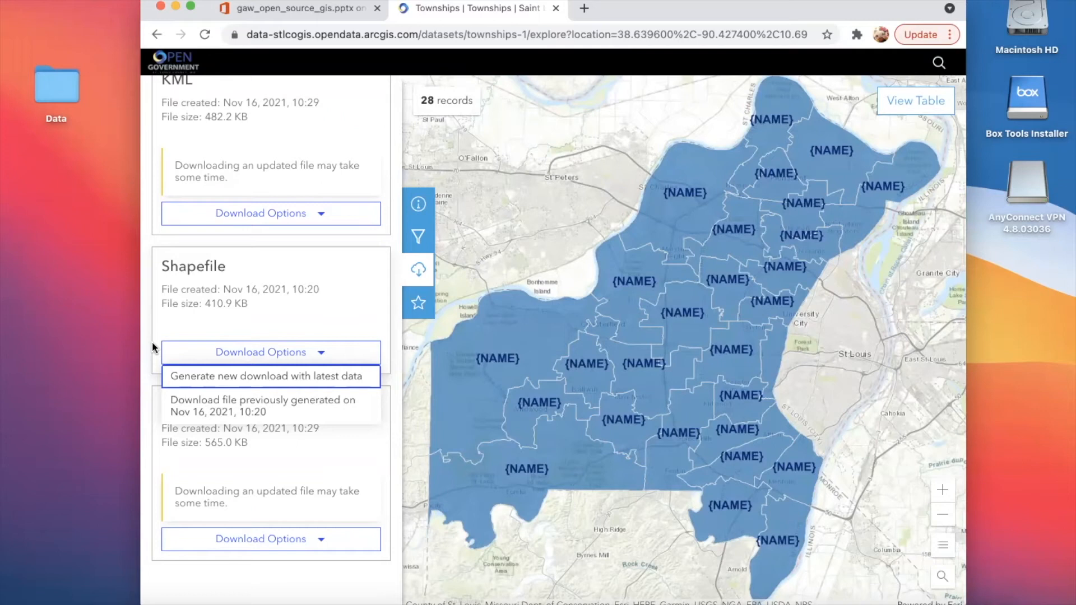
- Move the browser window over the Data folder, uncovering the HRMS desktop file, and dismiss the Shapefile download choices
left_click_drag(583, 9, 443, 8)
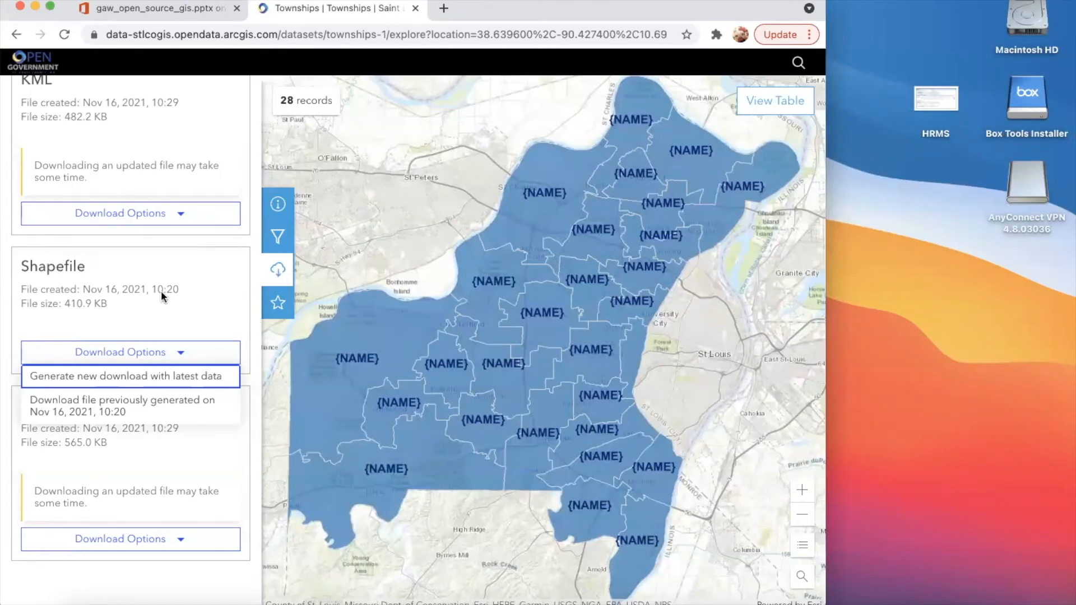
scroll(161, 296, "up", 3)
scroll(161, 297, "down", 3)
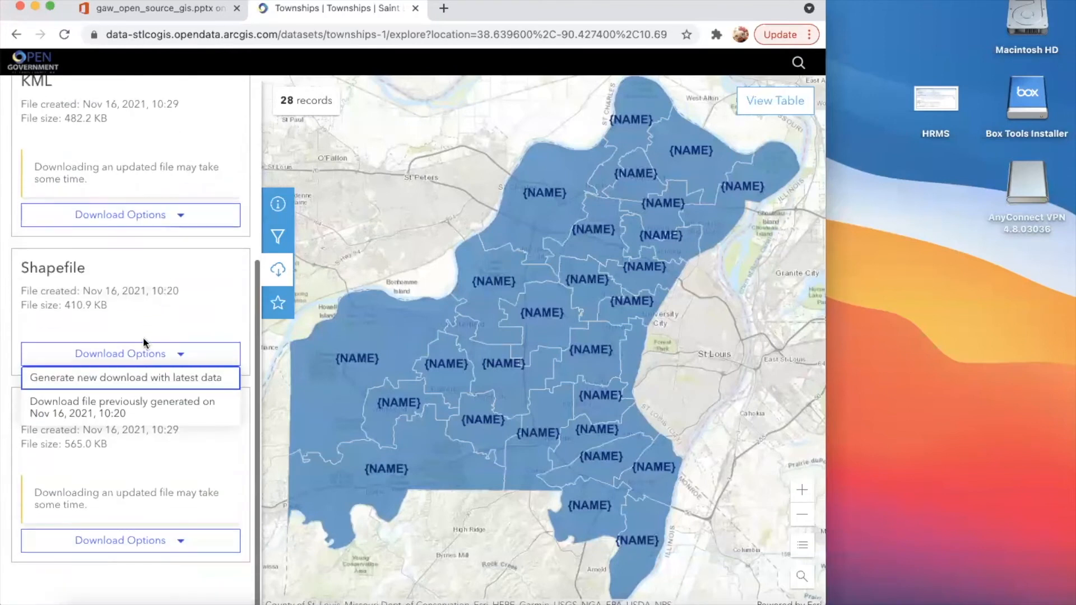
left_click(186, 345)
- Reload the Townships download options and try again to generate a Shapefile with the latest data
left_click(277, 269)
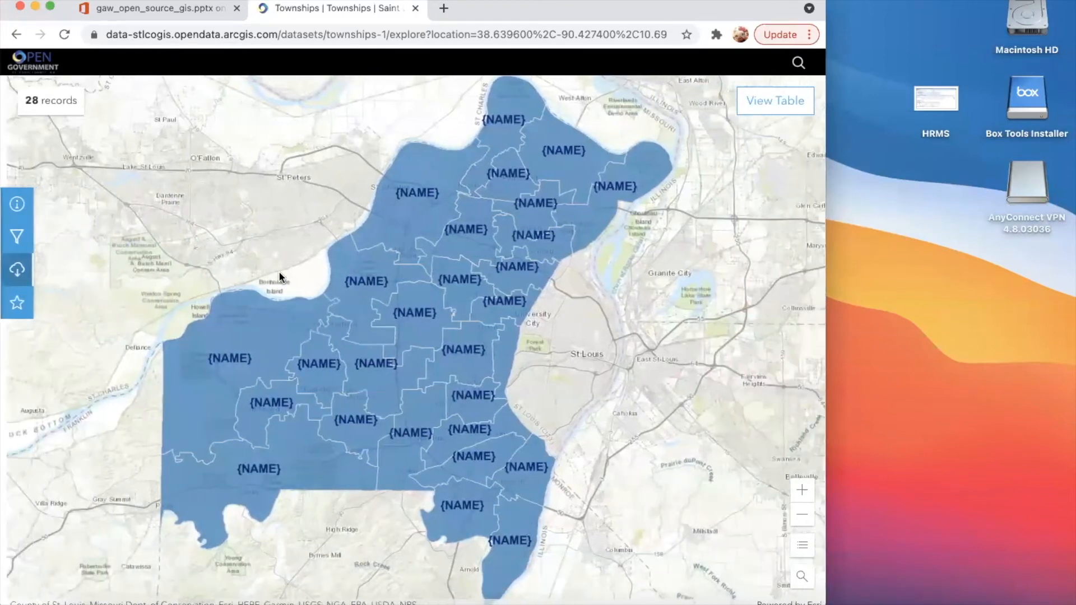
left_click(18, 270)
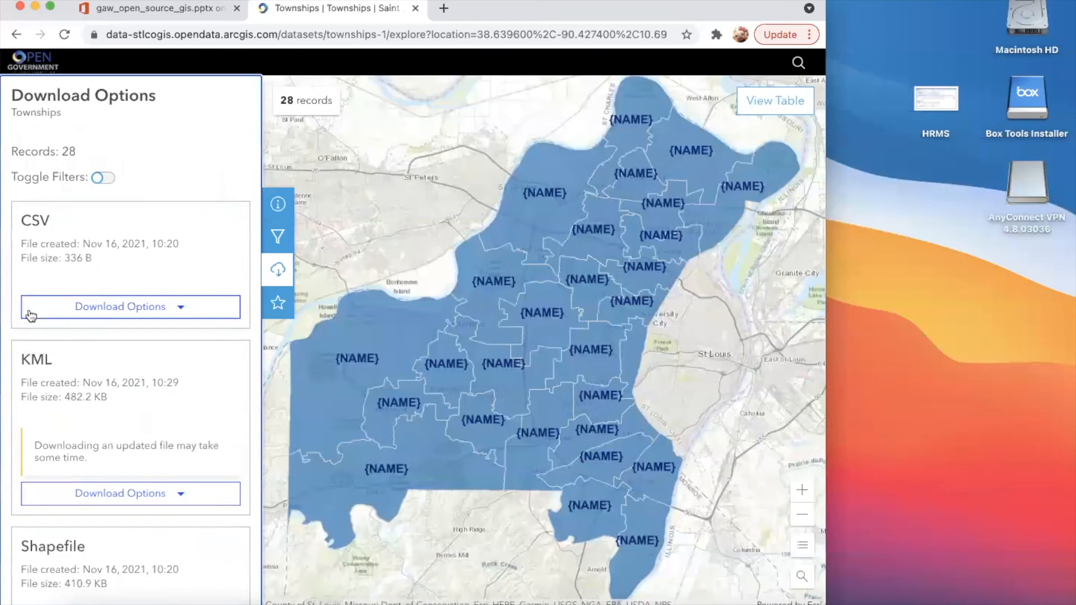
scroll(98, 444, "down", 6)
scroll(98, 444, "down", 2)
left_click(117, 429)
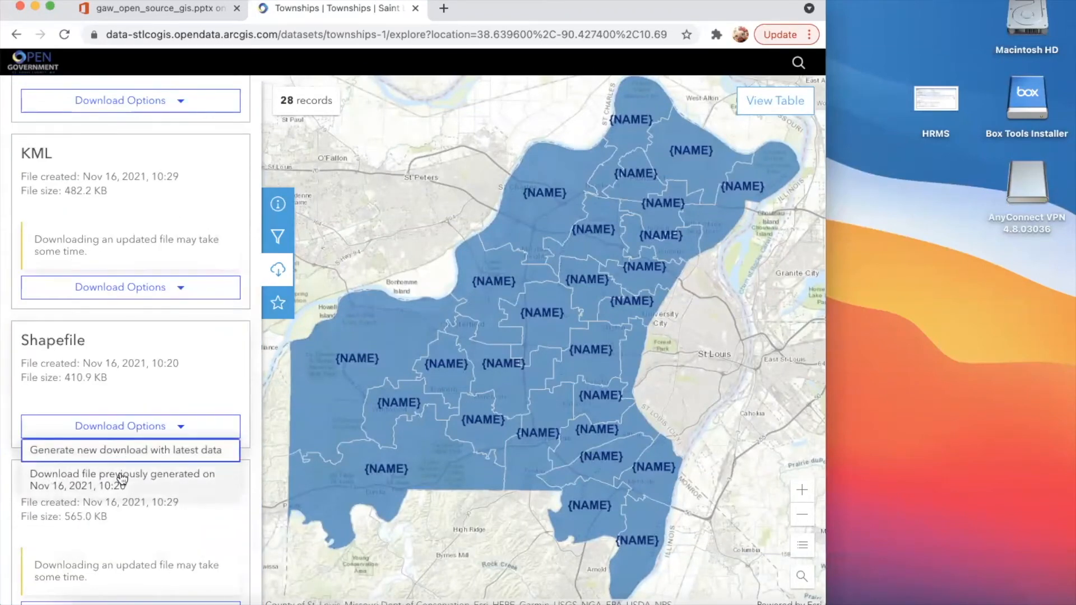
left_click(106, 448)
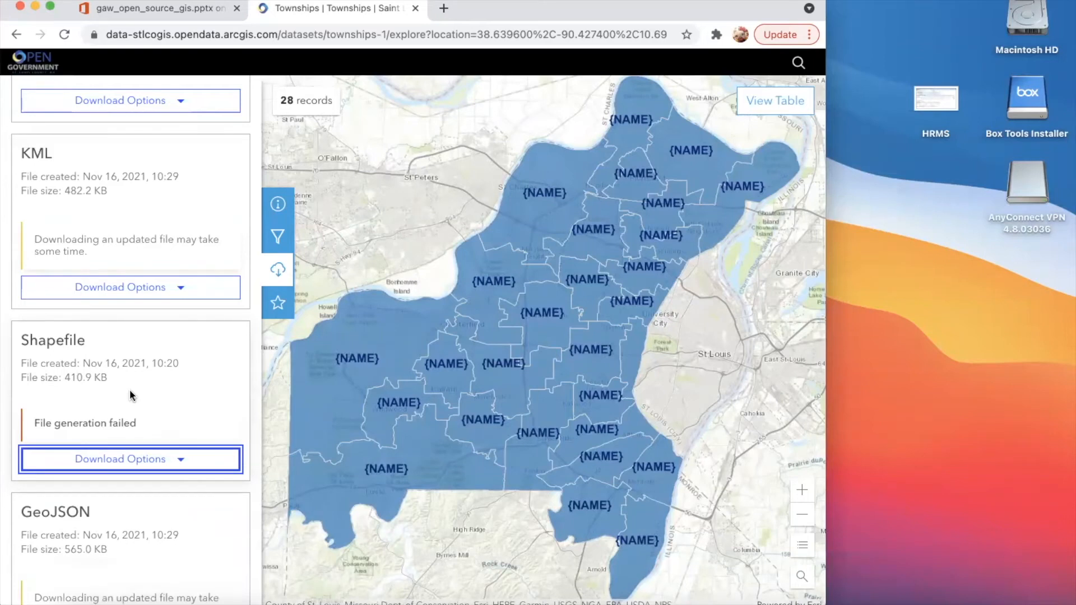
- Return to the county's Open Government home page and open its Open Data page
scroll(130, 395, "up", 5)
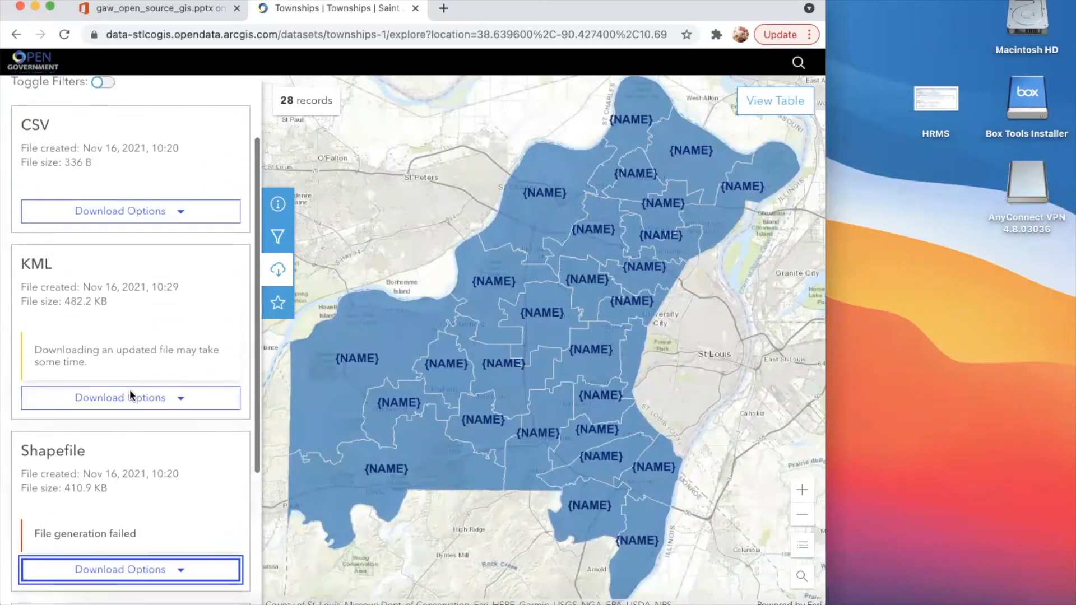
left_click(33, 69)
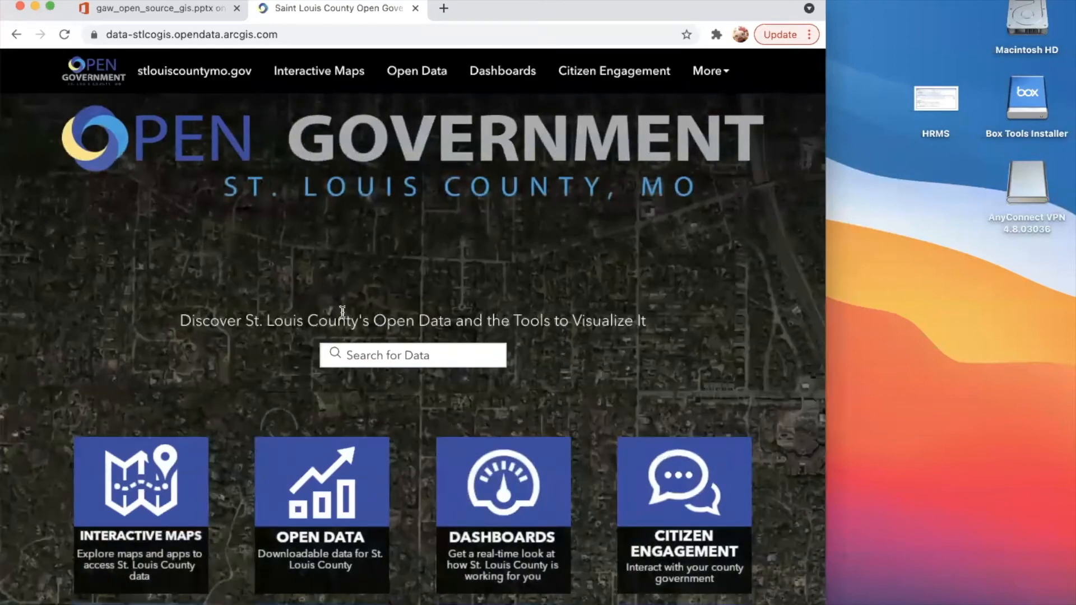
scroll(342, 313, "down", 4)
left_click(329, 281)
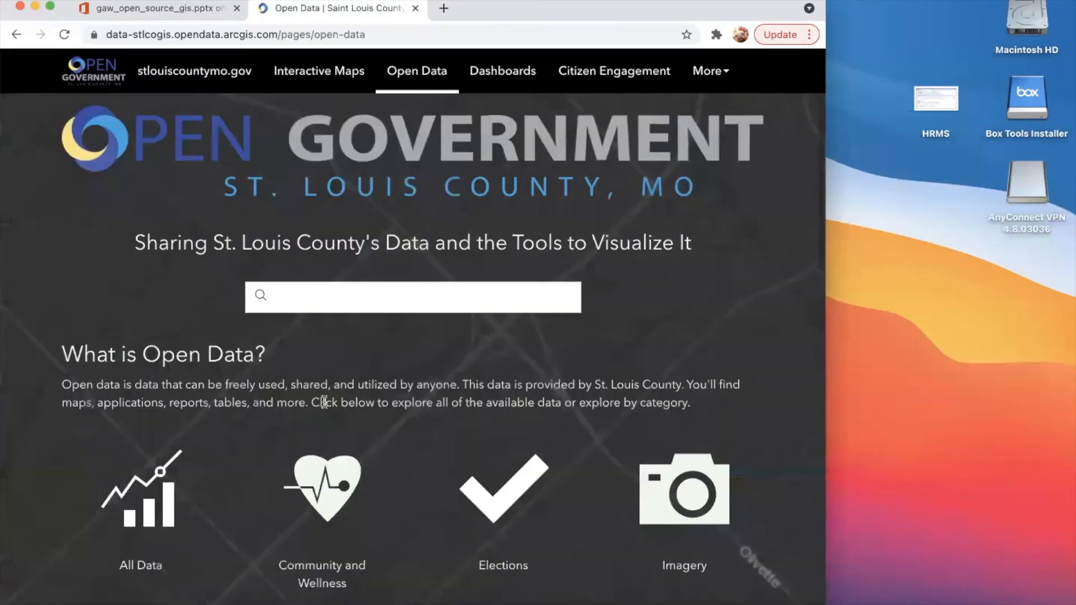
- Browse the open data categories and open Property Information
scroll(325, 403, "down", 6)
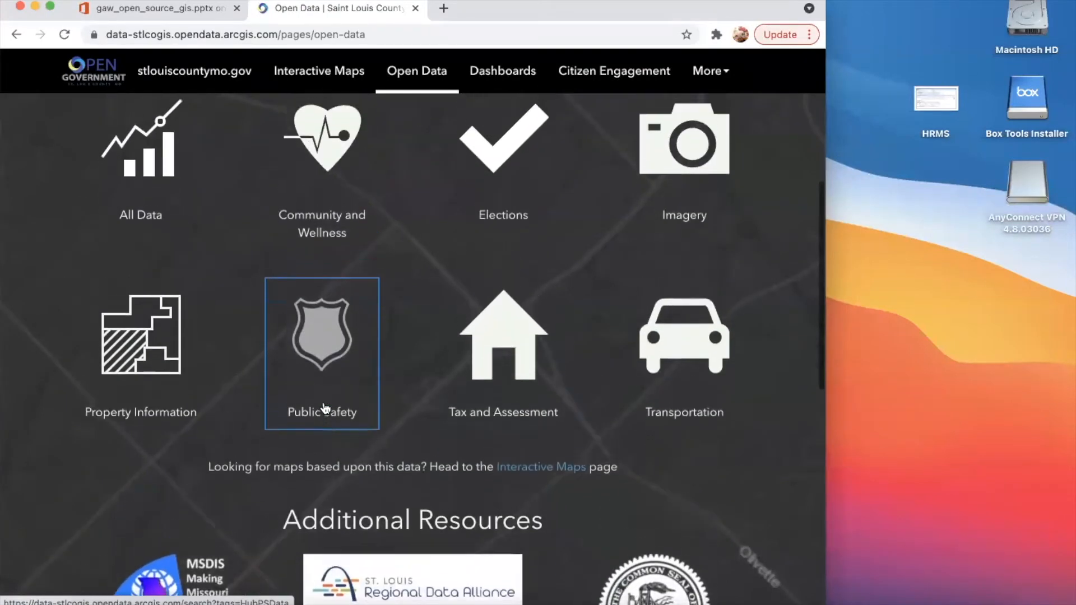
scroll(325, 407, "up", 1)
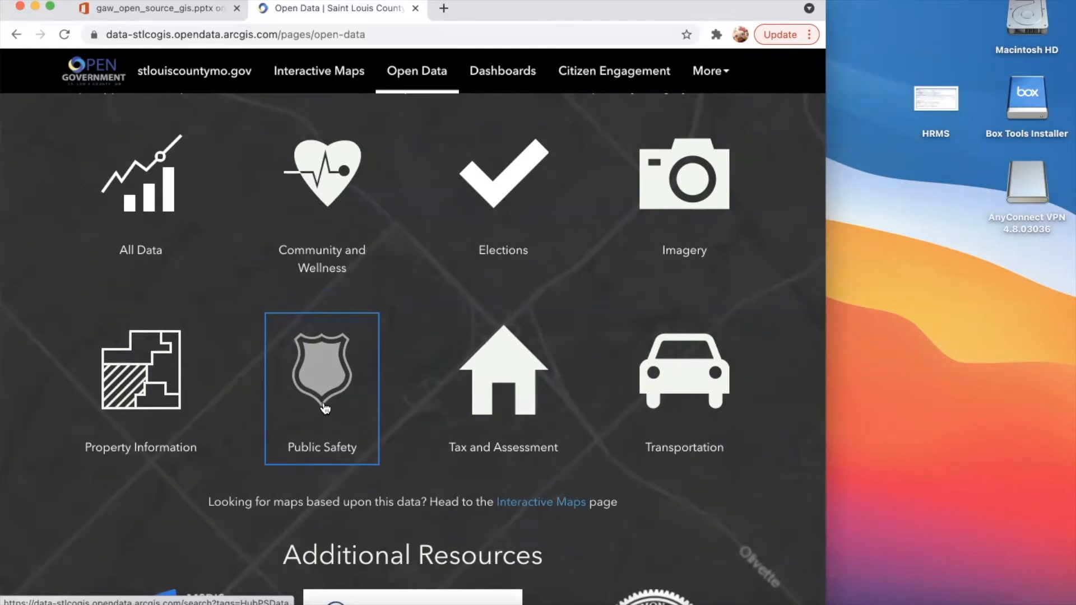
scroll(225, 342, "up", 2)
scroll(208, 347, "up", 1)
scroll(208, 347, "down", 2)
left_click(163, 394)
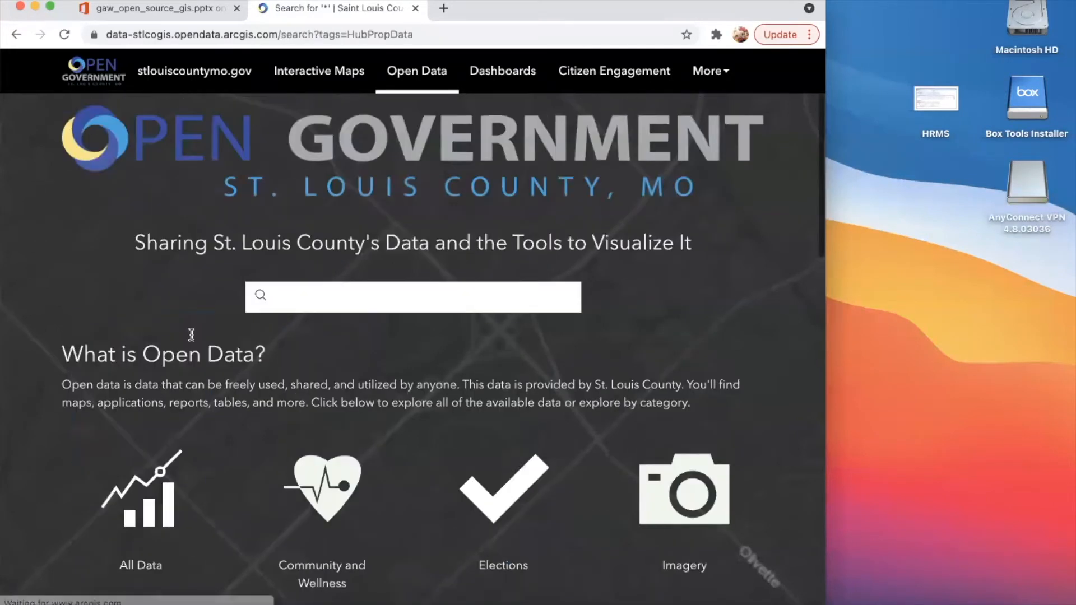
- Look through the Property Information results to review the available boundary layers, code tables and parcel data
scroll(314, 344, "down", 2)
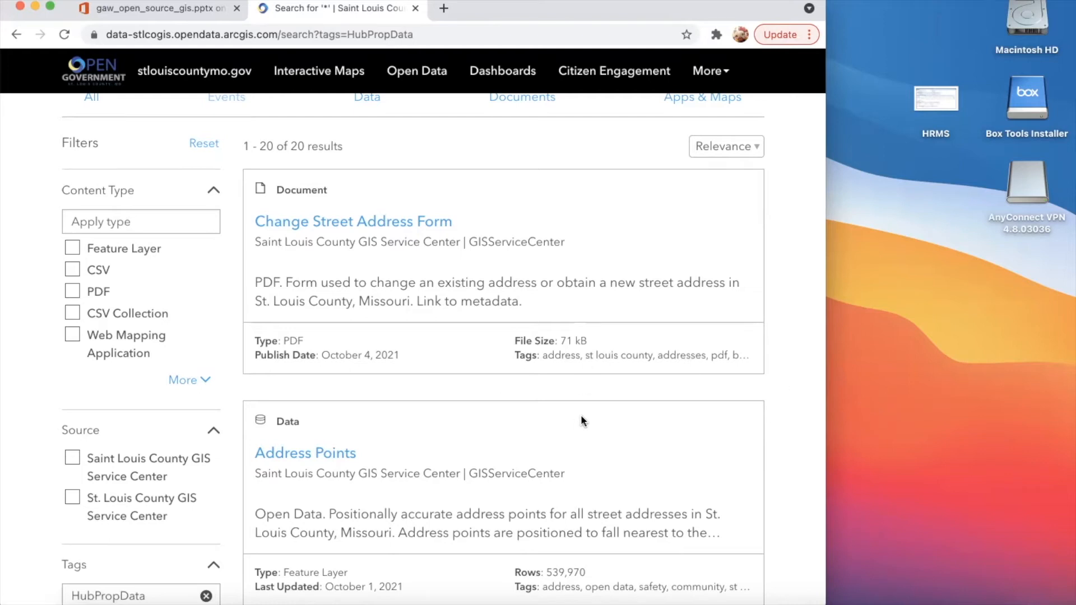
scroll(581, 419, "down", 20)
scroll(581, 419, "down", 5)
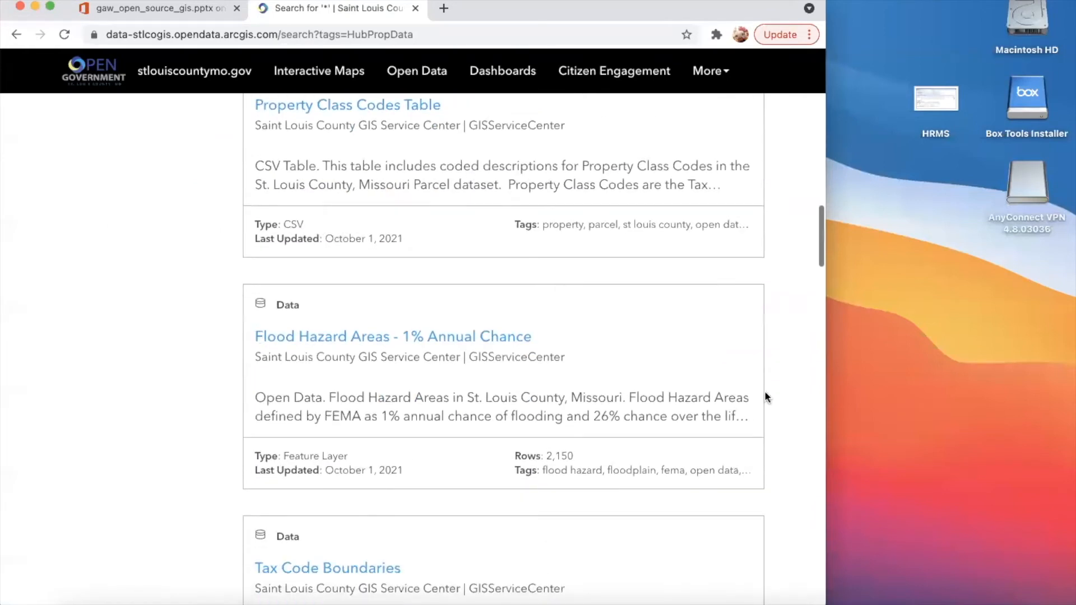
scroll(500, 401, "down", 8)
scroll(498, 401, "down", 16)
scroll(498, 401, "down", 13)
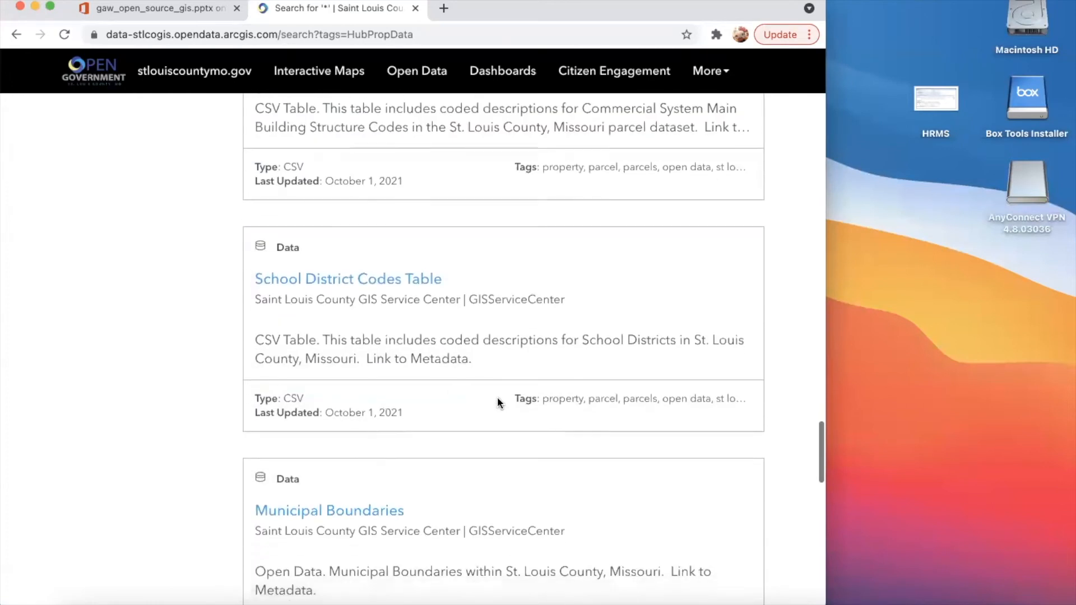
scroll(498, 402, "down", 10)
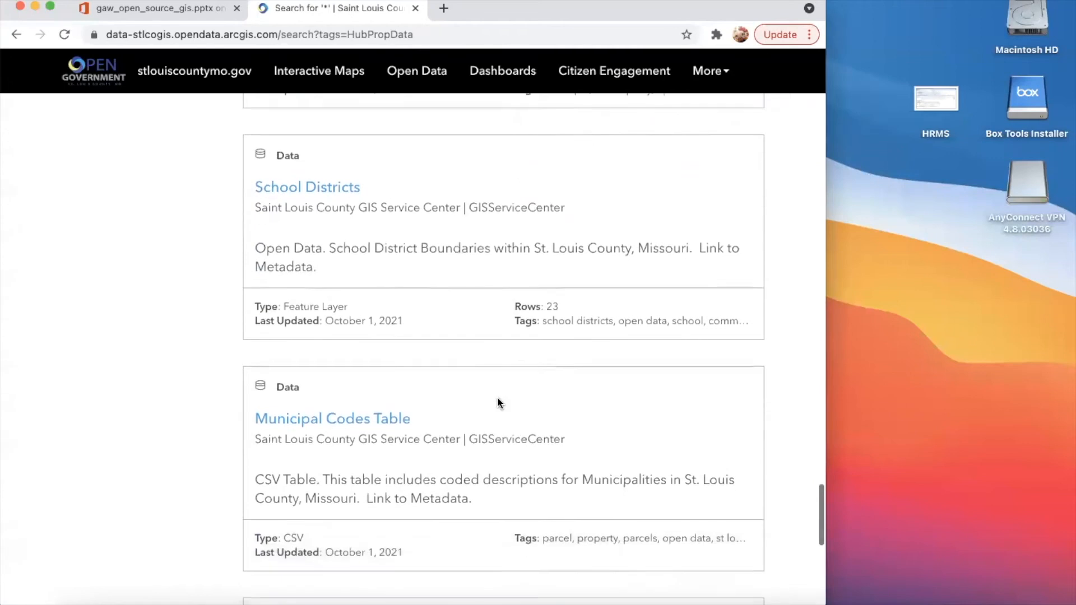
scroll(498, 403, "down", 10)
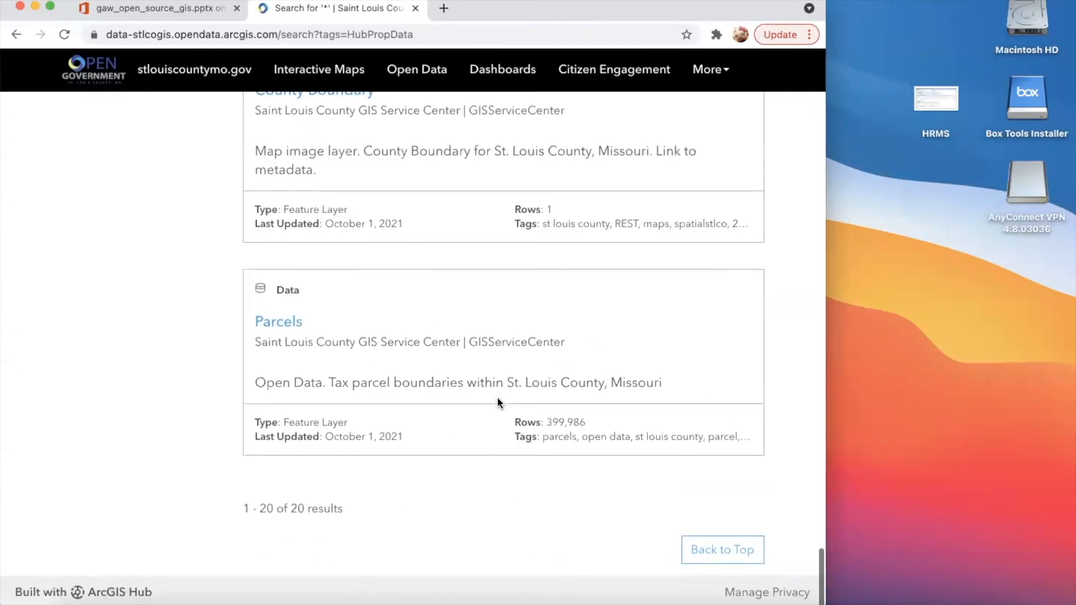
scroll(498, 401, "up", 20)
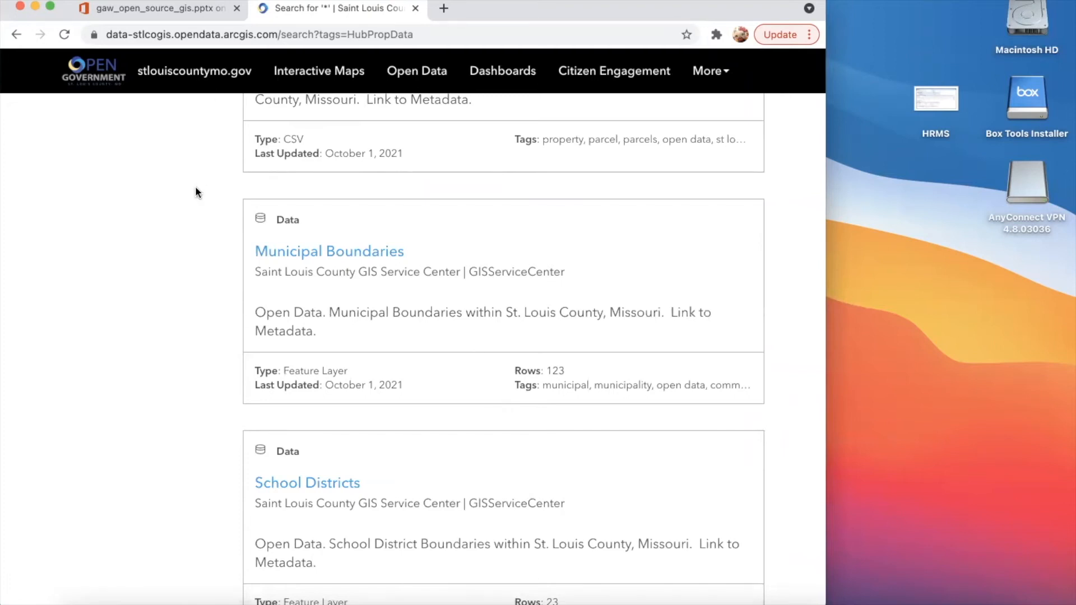
scroll(196, 168, "up", 5)
scroll(293, 291, "up", 15)
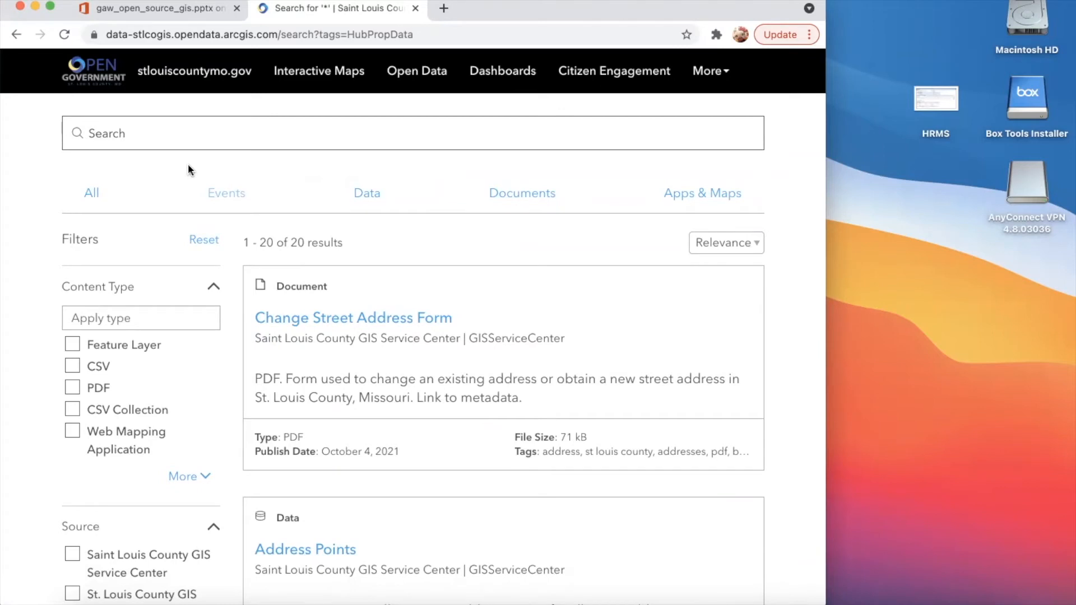
- Search the open data portal for Township and open the Townships data layer
left_click(206, 137)
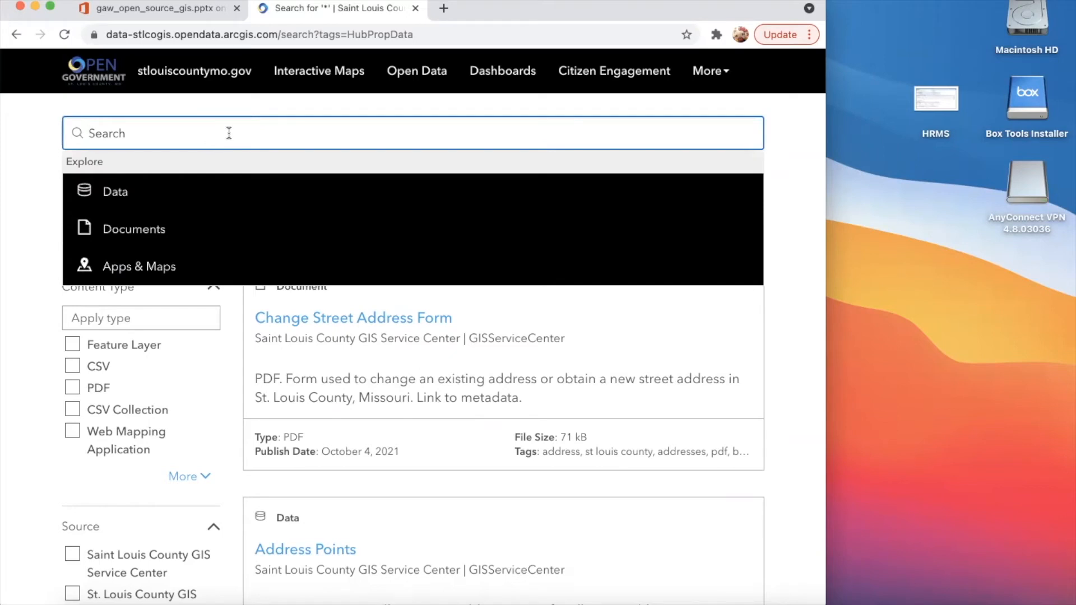
type("Towne")
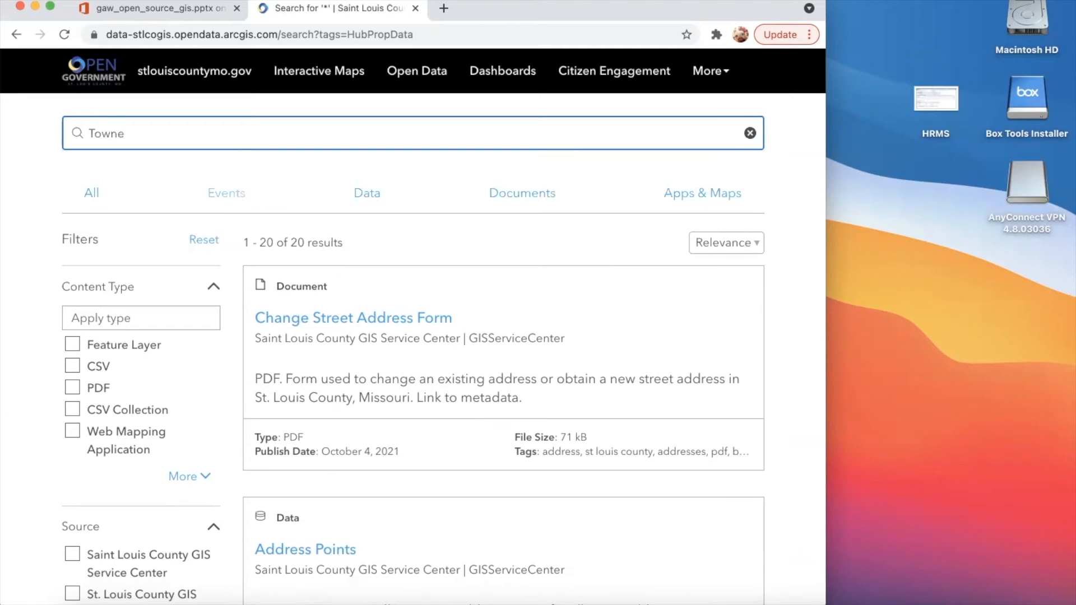
key("BackSpace")
type("ship")
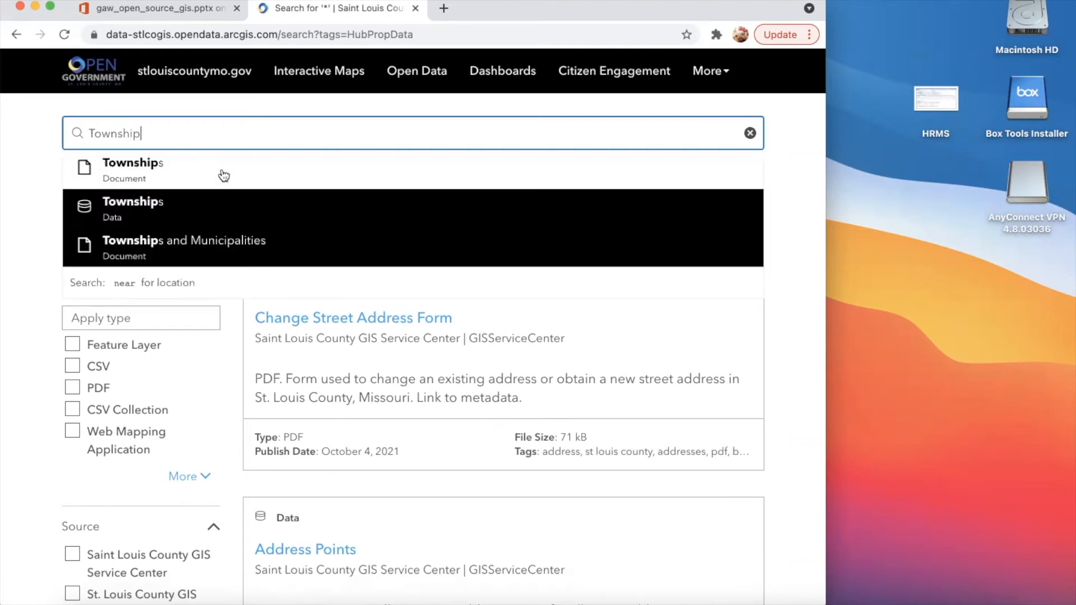
left_click(225, 202)
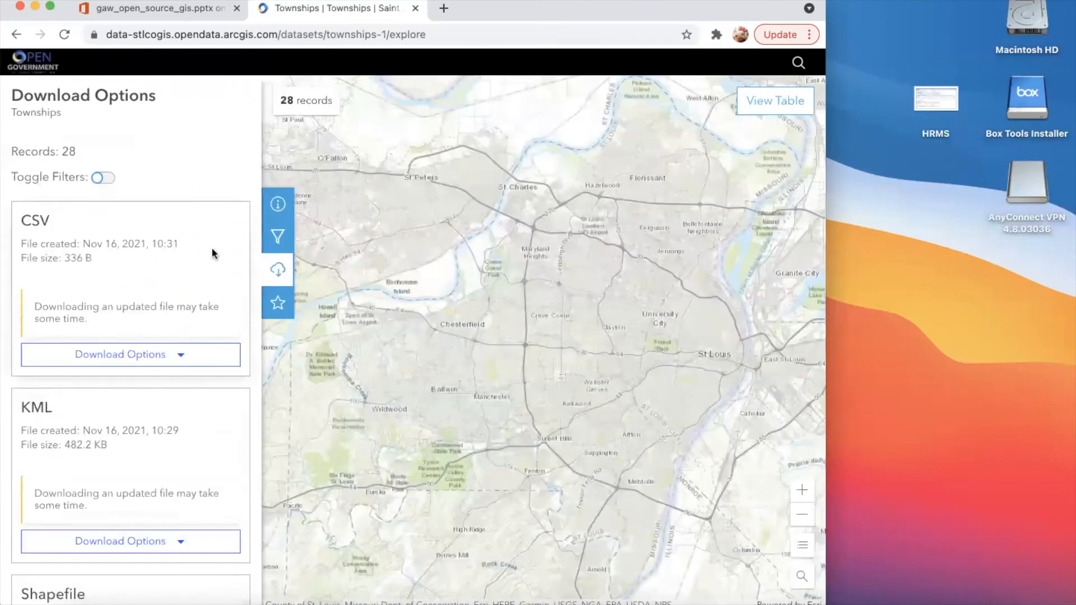
- Download the Townships Shapefile previously generated on Nov 16, 2021, 10:31
scroll(173, 367, "down", 5)
scroll(173, 368, "down", 3)
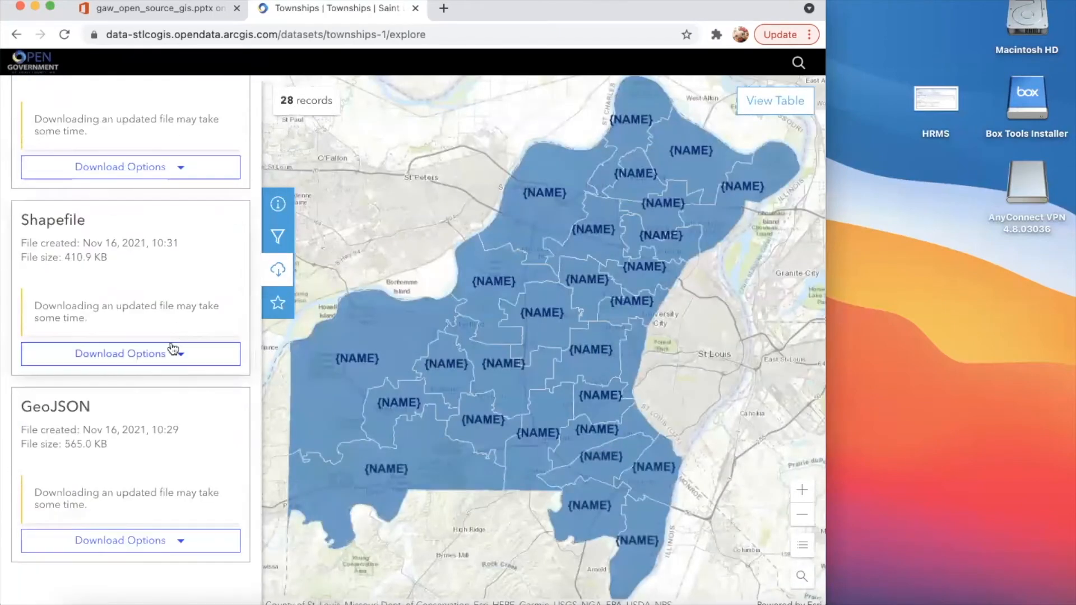
left_click(173, 353)
left_click(159, 404)
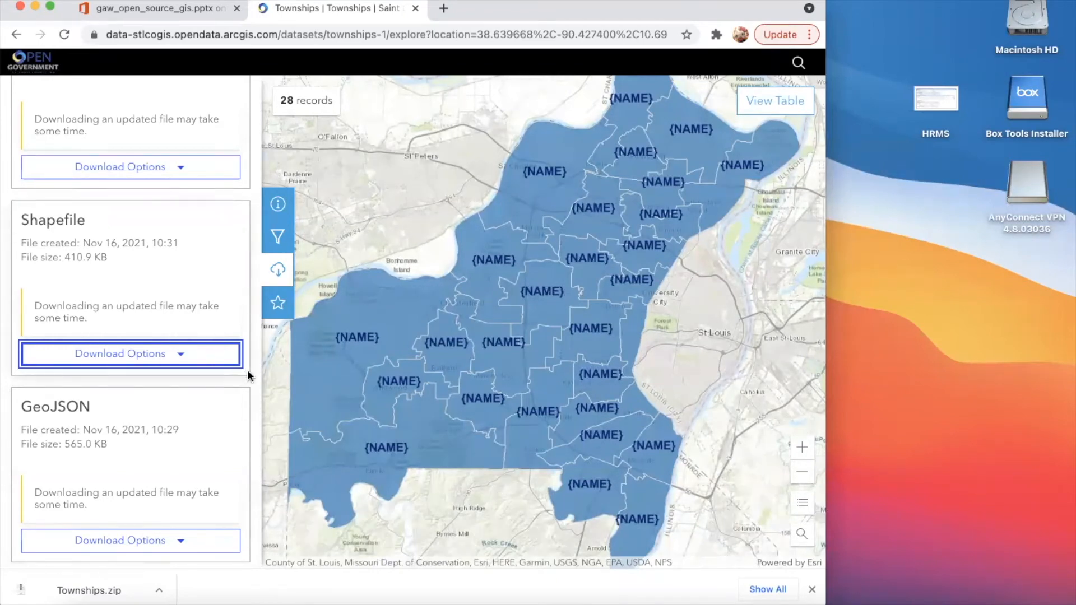
left_click(204, 353)
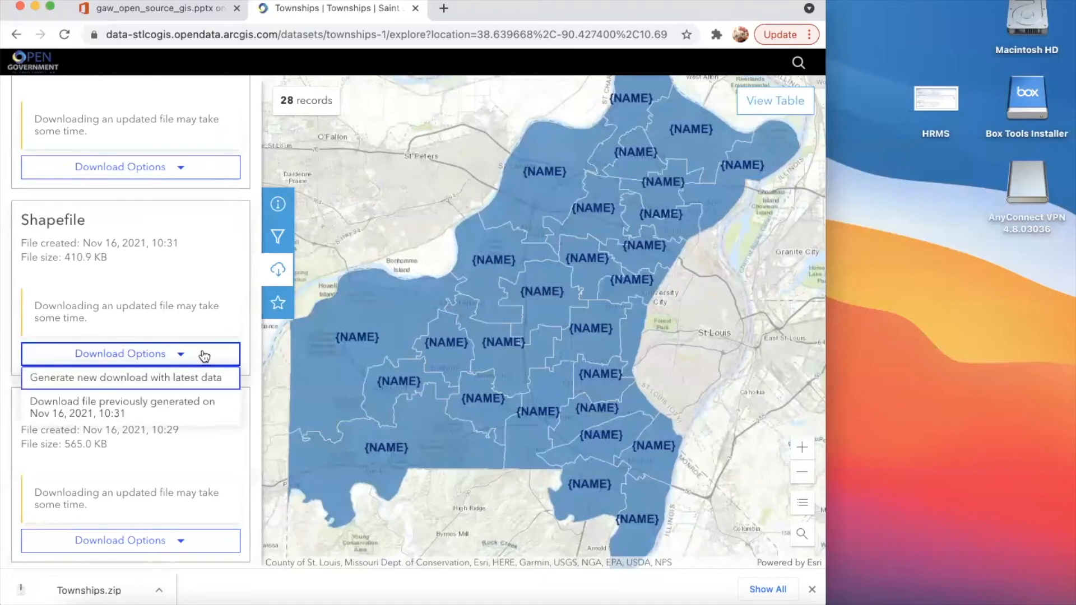
key("Escape")
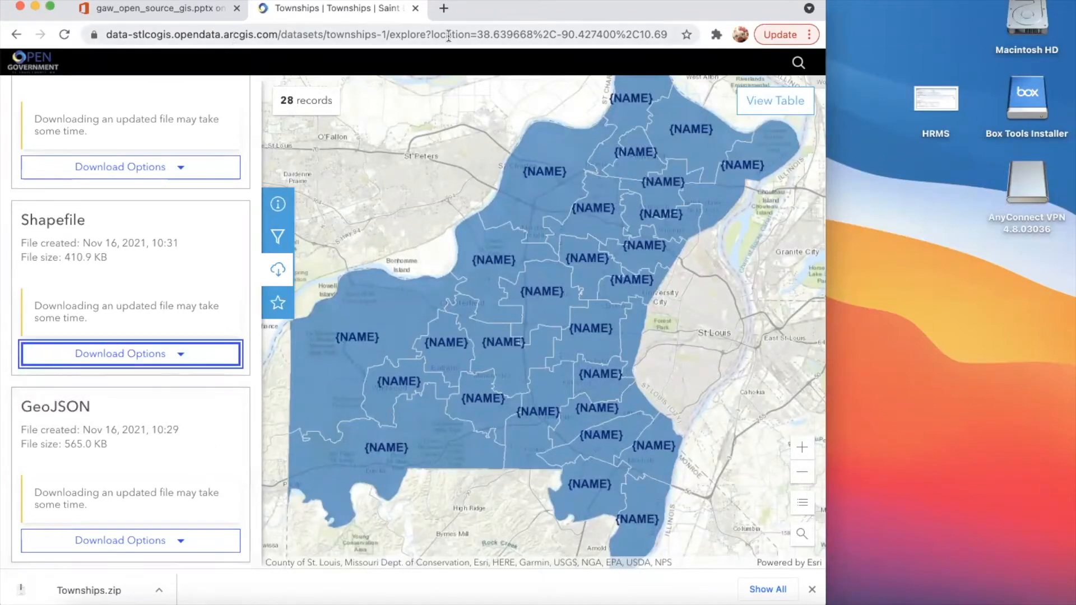
- Move the browser window aside to uncover the Data folder on the desktop and return to the Open Government home page
left_click_drag(497, 8, 573, 3)
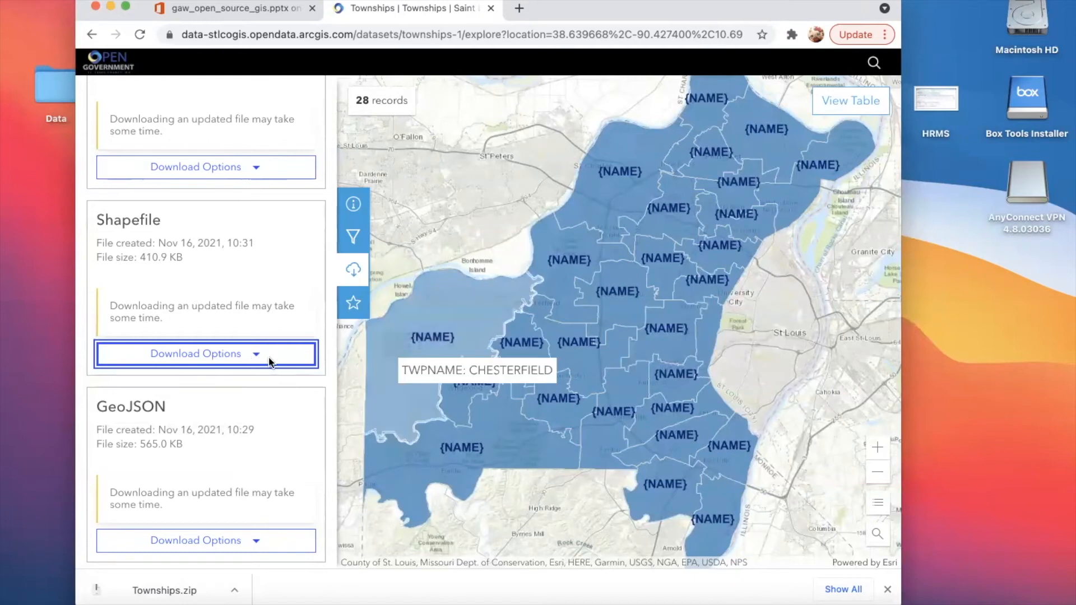
scroll(440, 340, "down", 1)
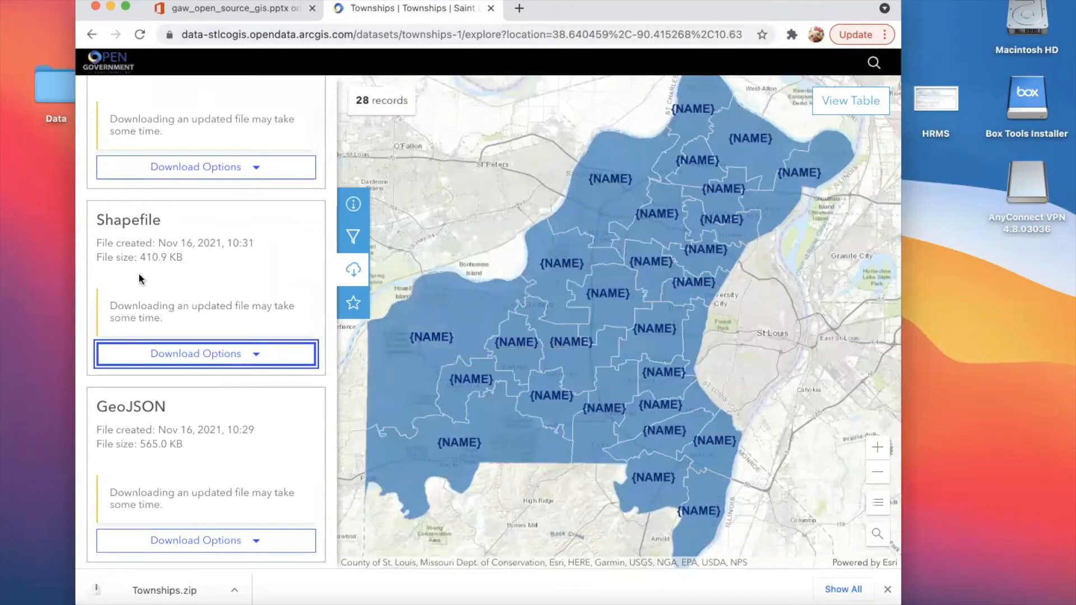
scroll(141, 278, "up", 4)
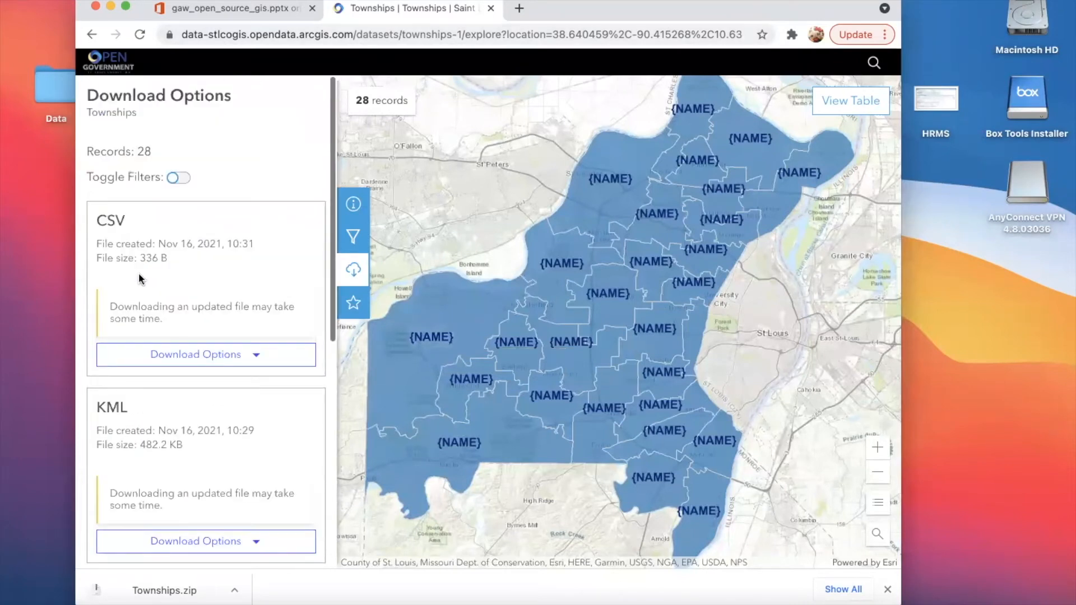
left_click(114, 70)
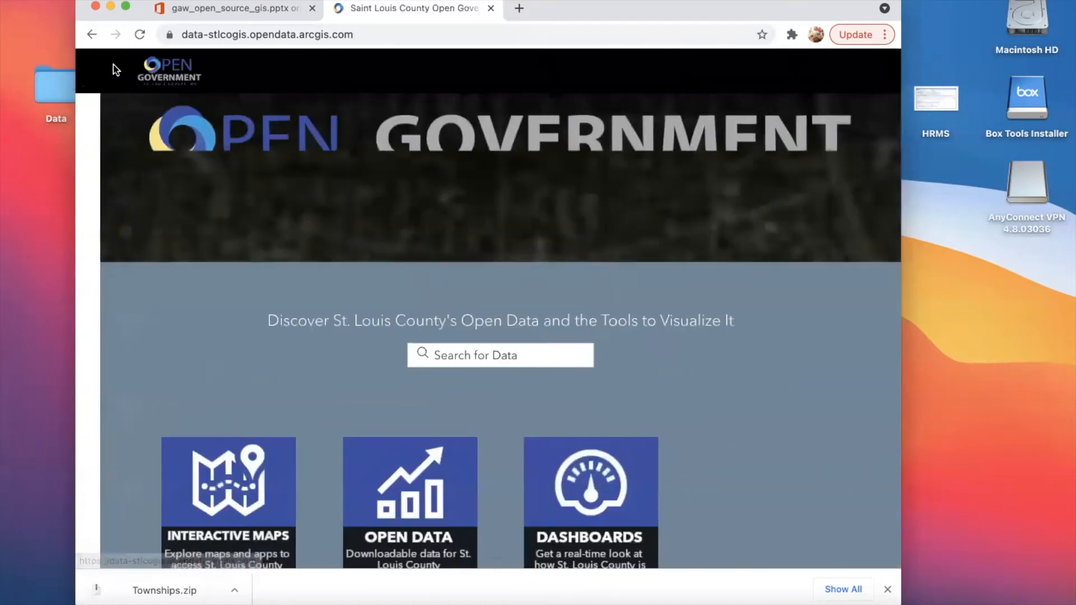
- Search the portal for Foreclosure, open the Foreclosures 2020 dataset and download it as a Shapefile
scroll(271, 339, "down", 3)
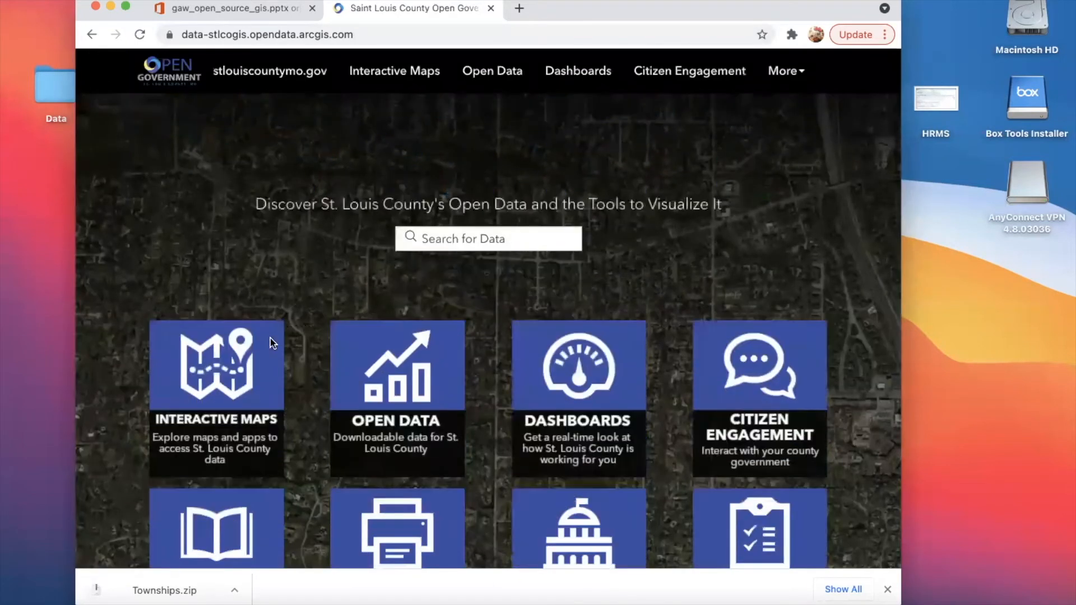
scroll(270, 343, "down", 2)
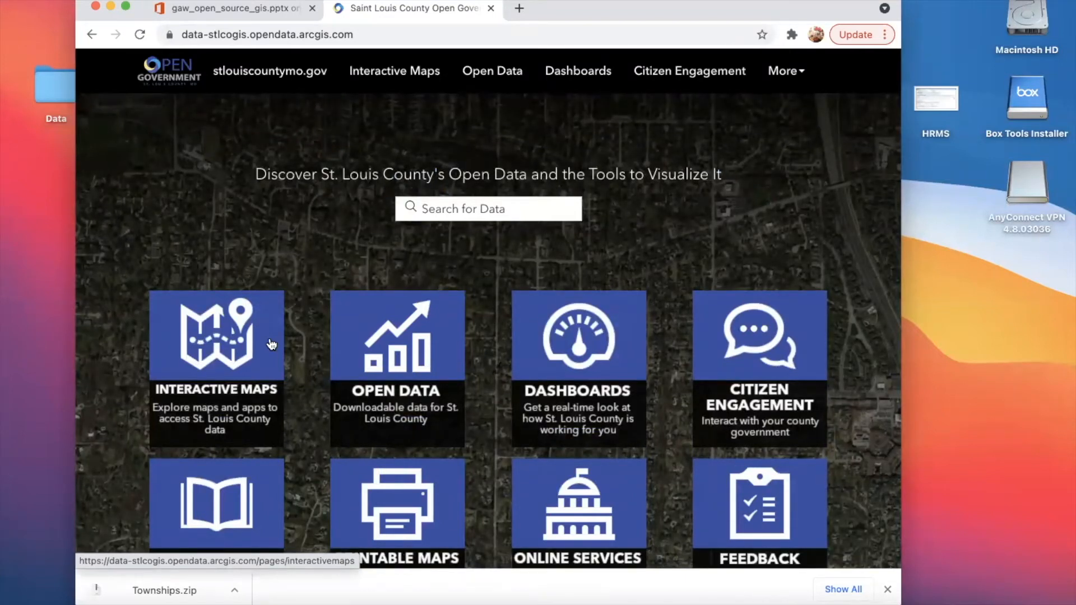
left_click(453, 203)
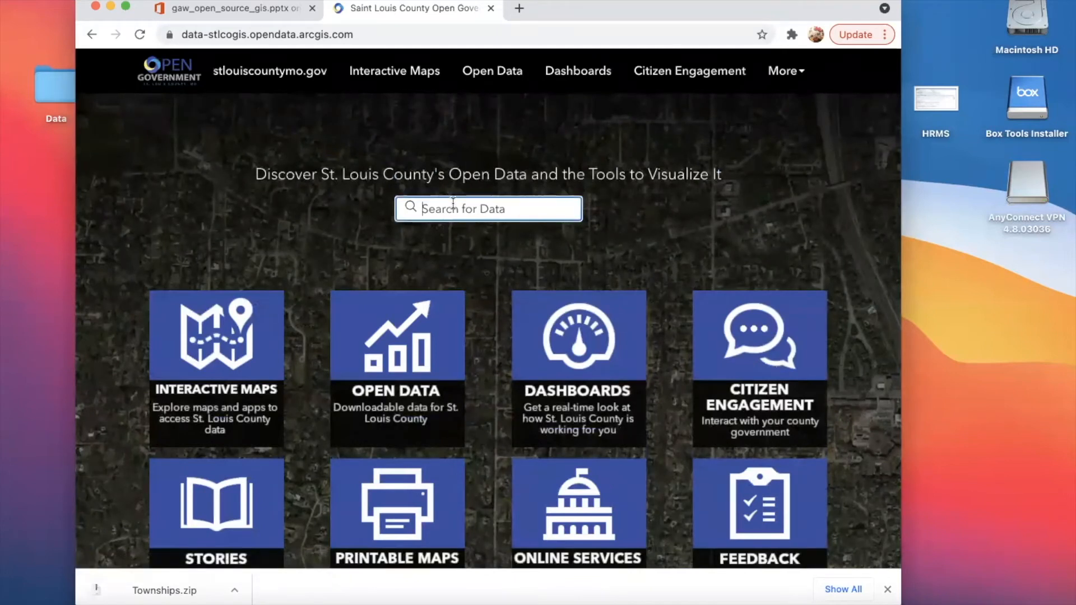
type("Fore")
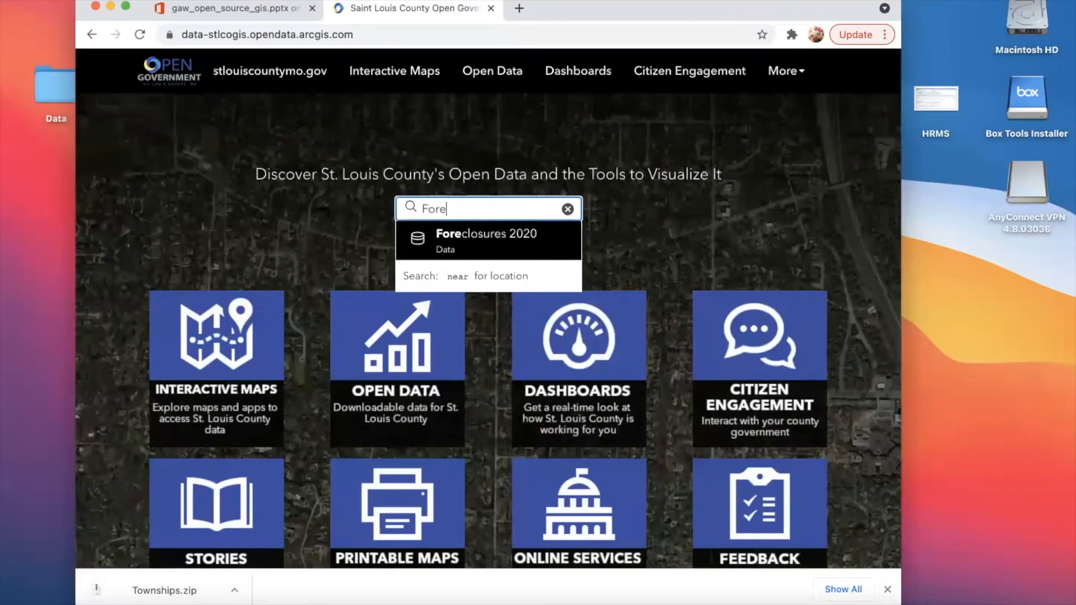
type("closures")
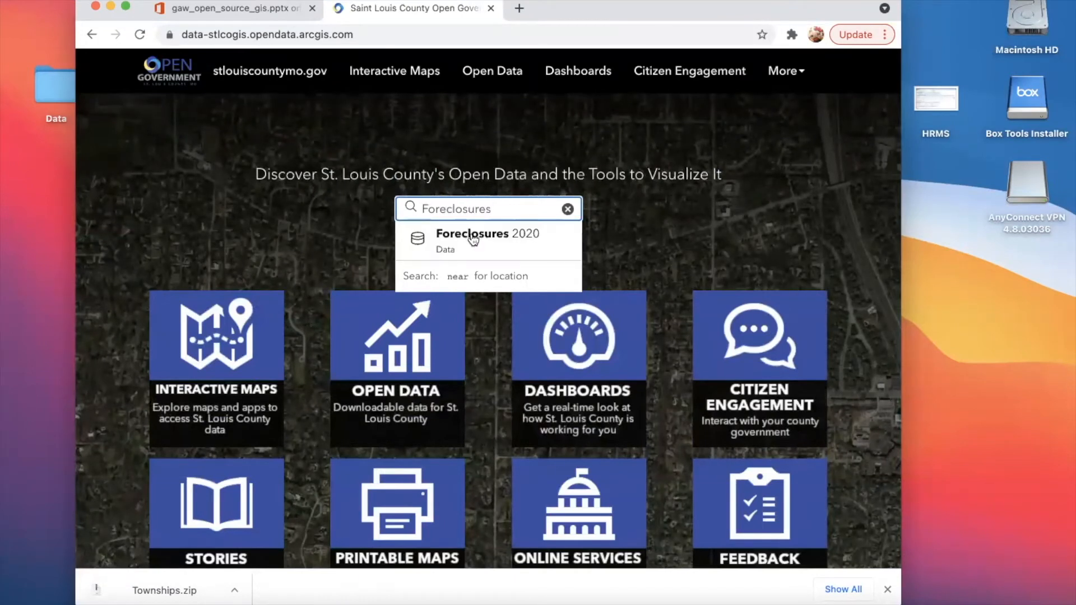
left_click(472, 241)
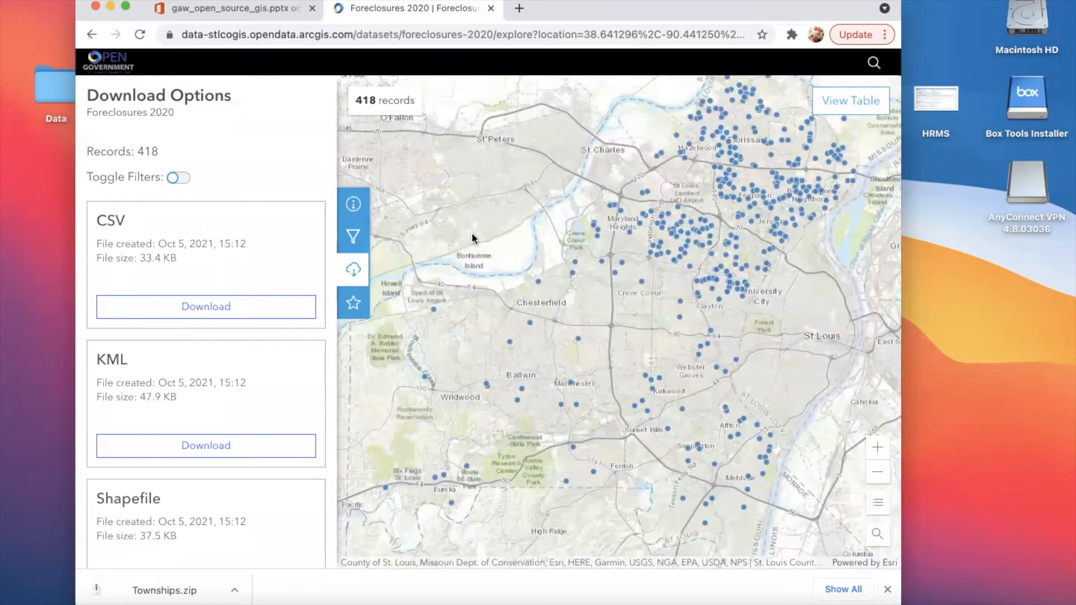
scroll(230, 318, "down", 5)
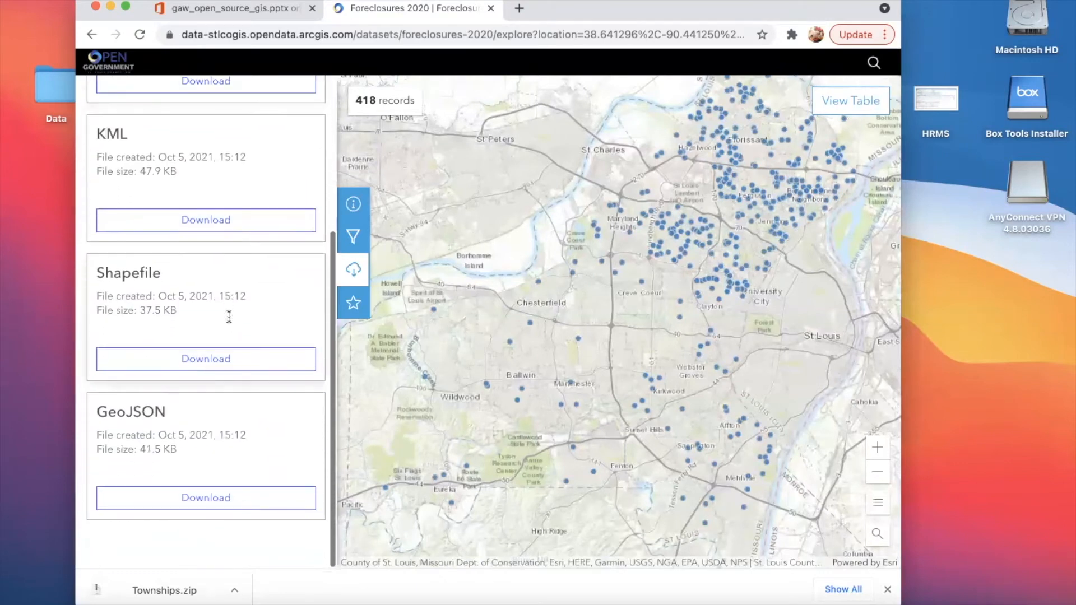
left_click(258, 363)
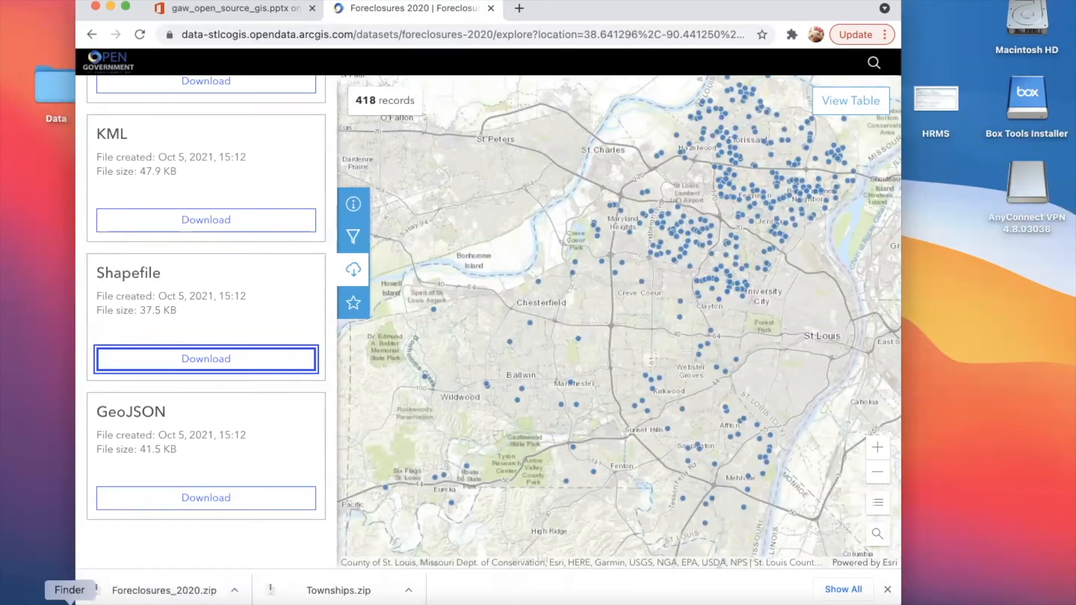
- Open the Downloads folder in Finder and position its window clear of the Data folder on the desktop
left_click(68, 598)
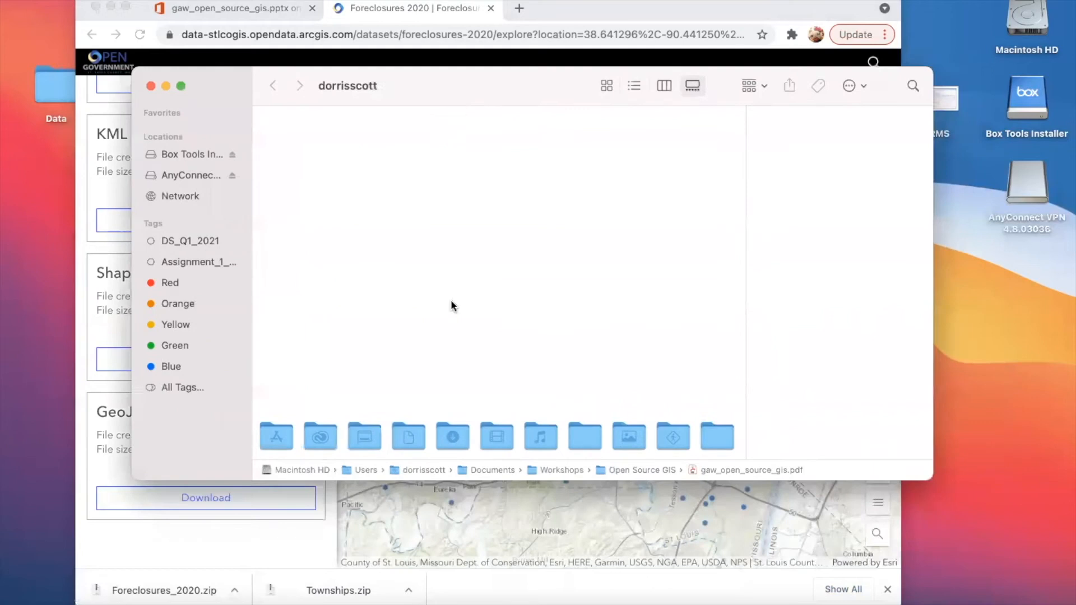
left_click(150, 86)
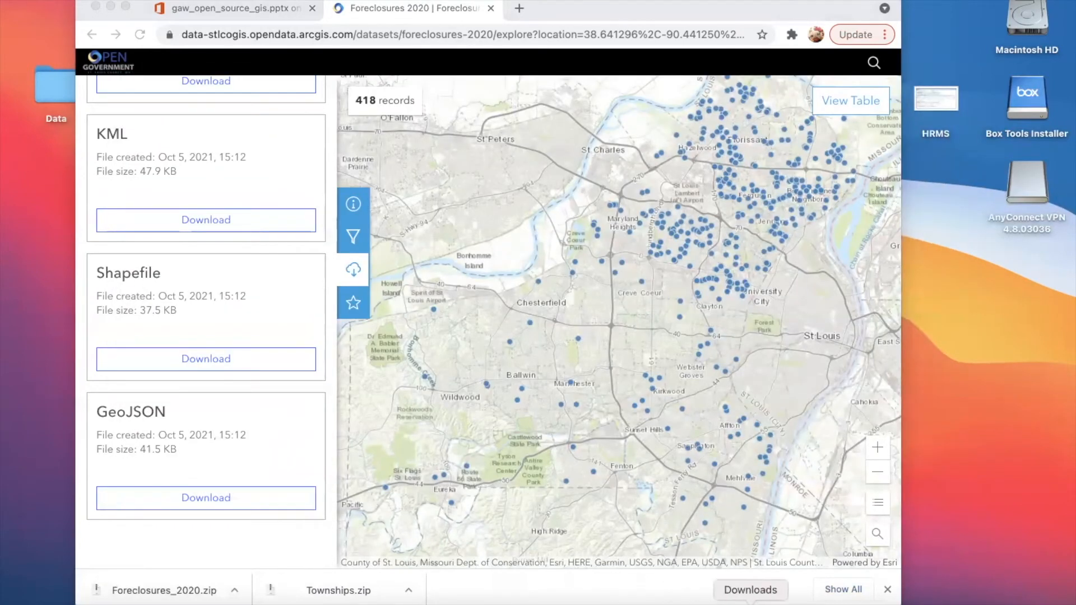
left_click(752, 597)
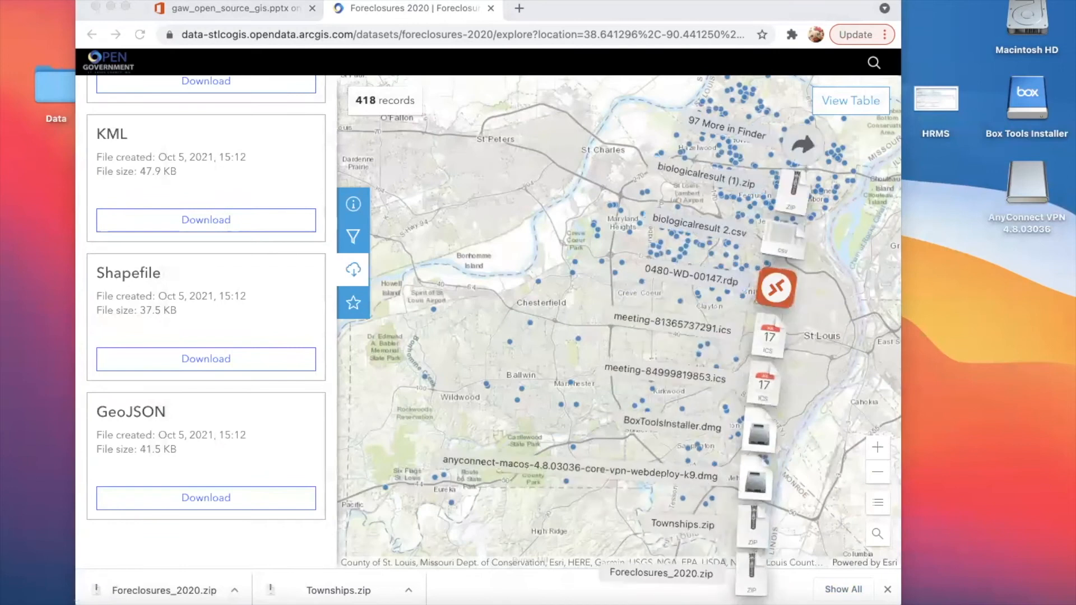
left_click(803, 145)
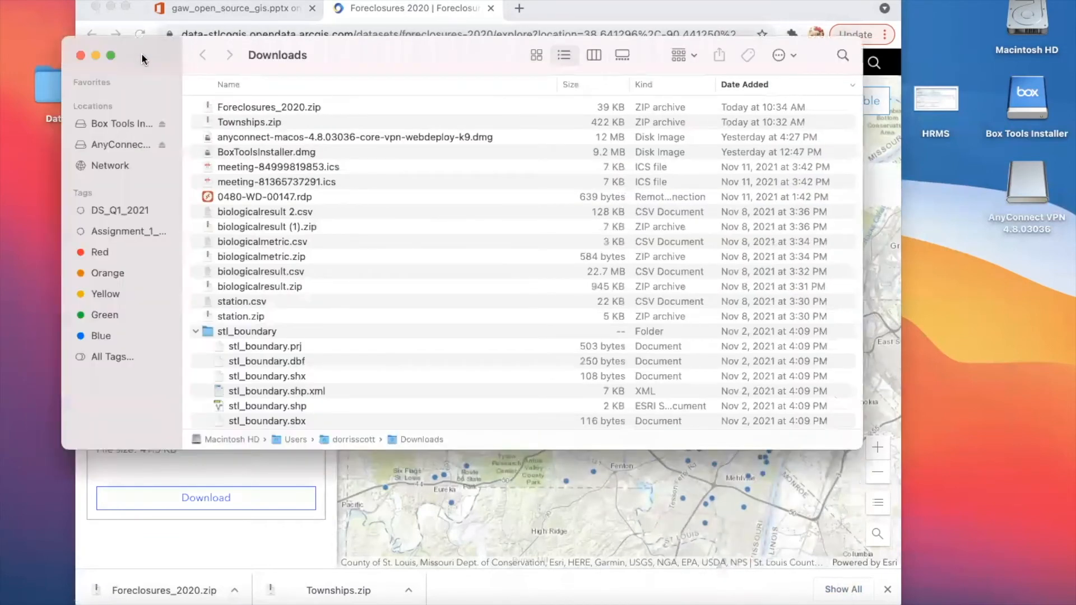
left_click_drag(144, 58, 233, 64)
- Move Foreclosures_2020.zip and Townships.zip from Downloads into the Data folder on the desktop and clear the window away
left_click(324, 113)
left_click(328, 129, "shift")
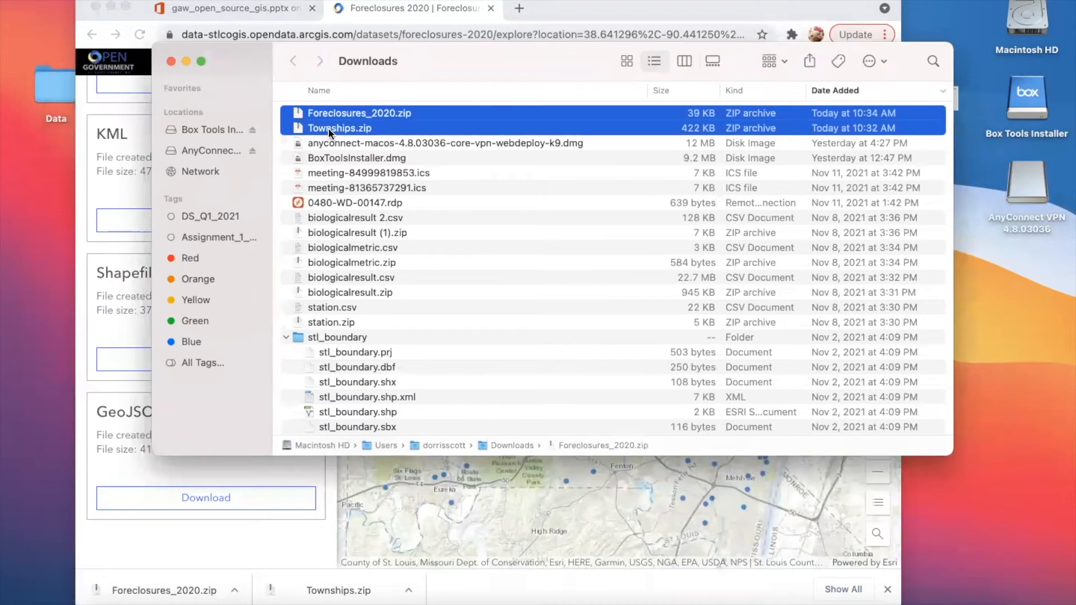
left_click_drag(325, 128, 58, 101)
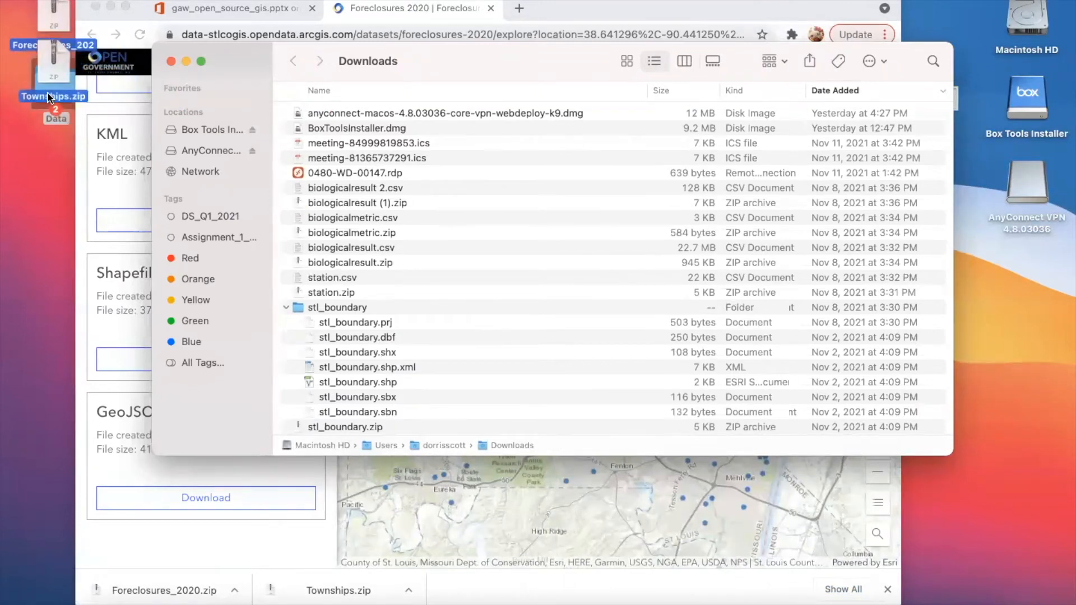
left_click(186, 61)
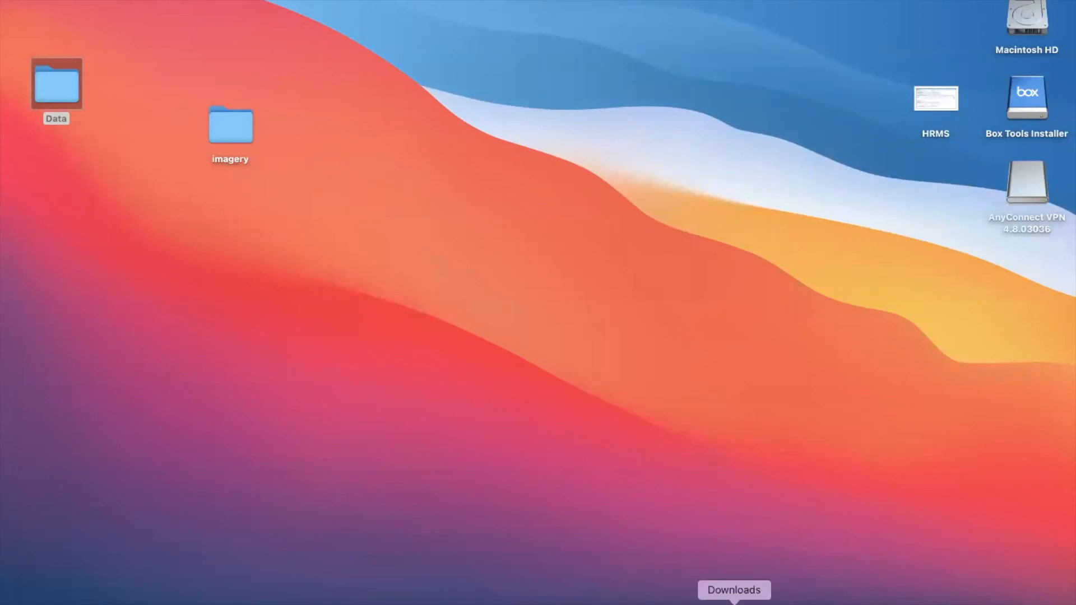
- Switch to GeoDa and reposition its toolbar window near the desktop's upper edge
left_click(718, 601)
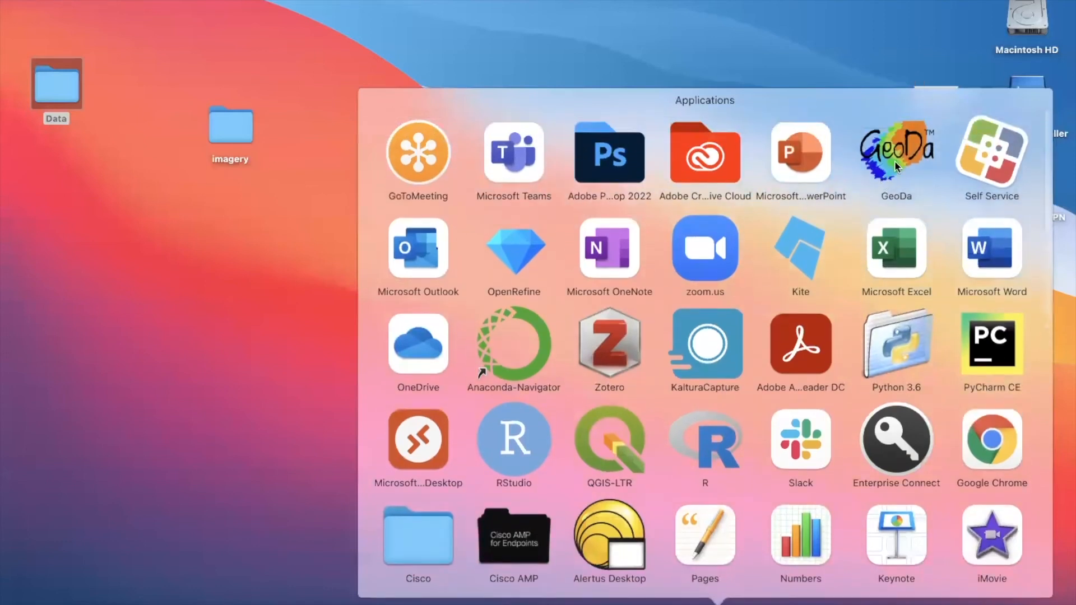
left_click(758, 45)
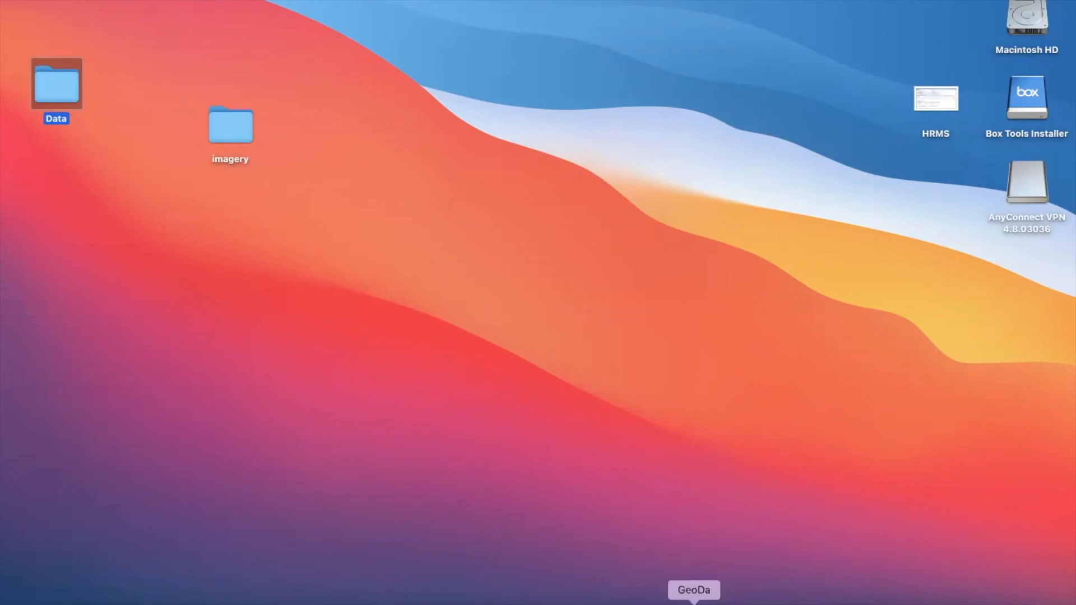
right_click(694, 603)
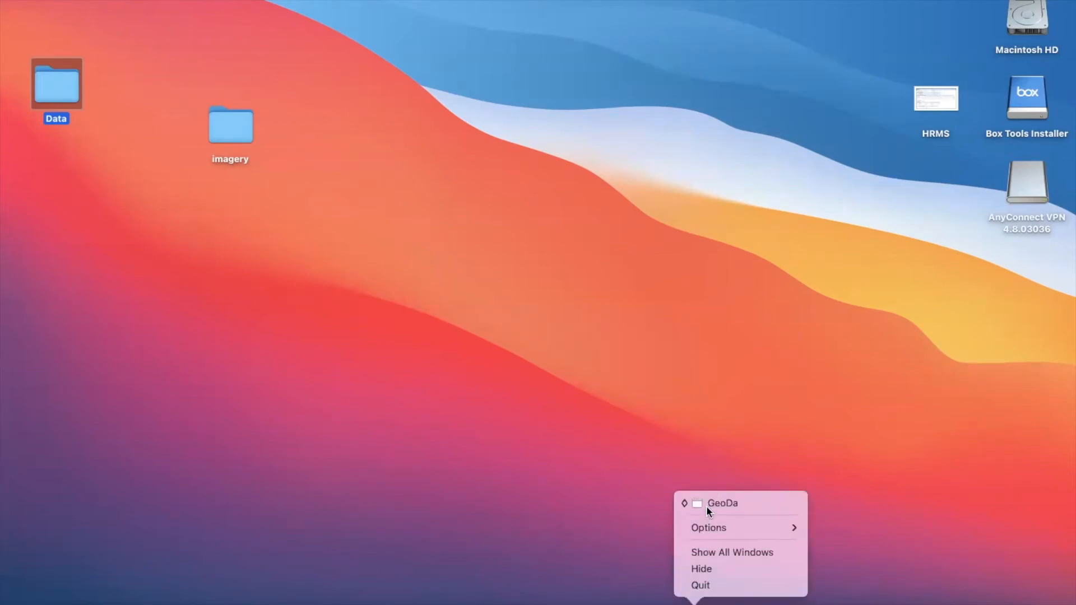
left_click(708, 508)
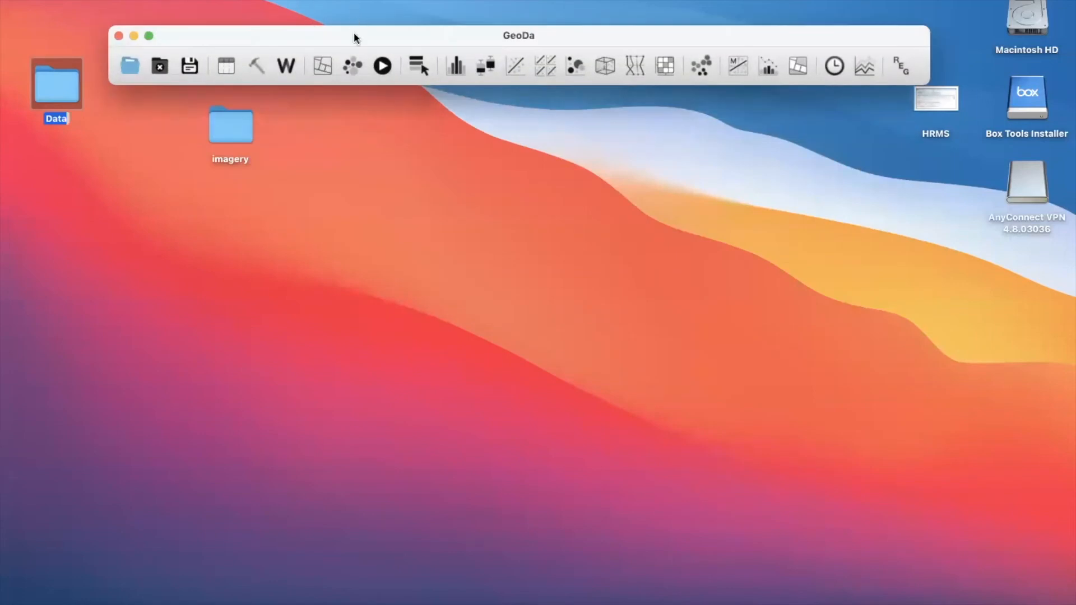
left_click_drag(354, 32, 343, 32)
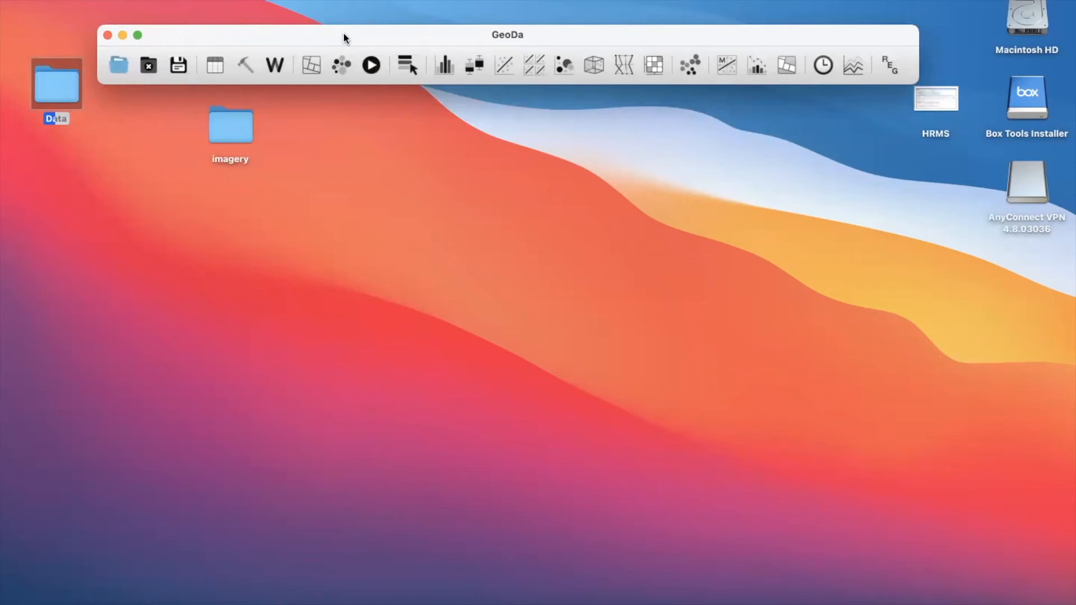
left_click_drag(344, 37, 313, 48)
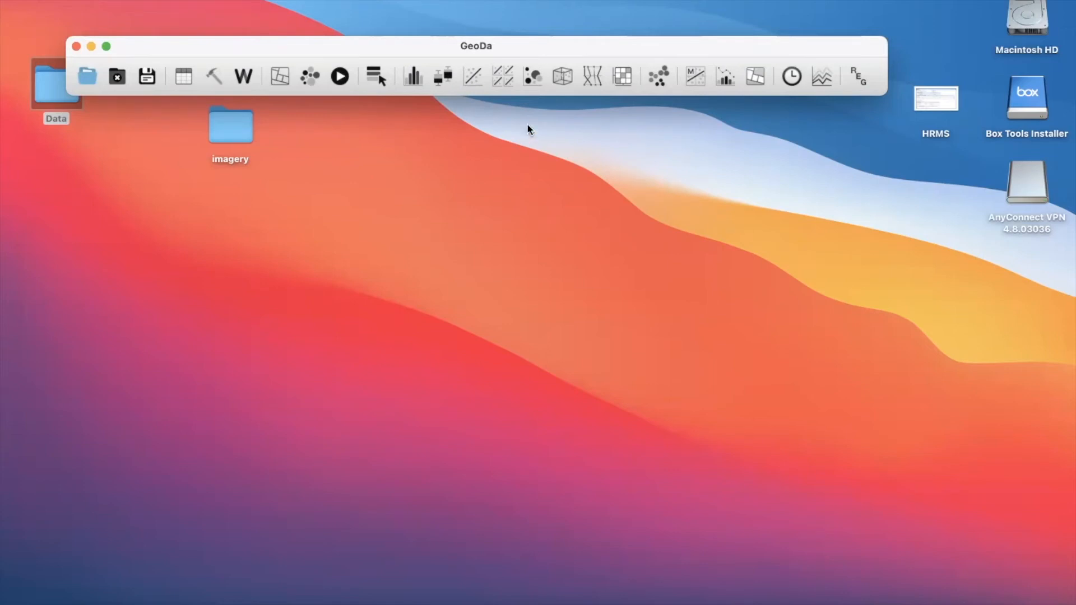
- Start a new project and choose ESRI Shapefile (*.shp) as the input file format
left_click(93, 0)
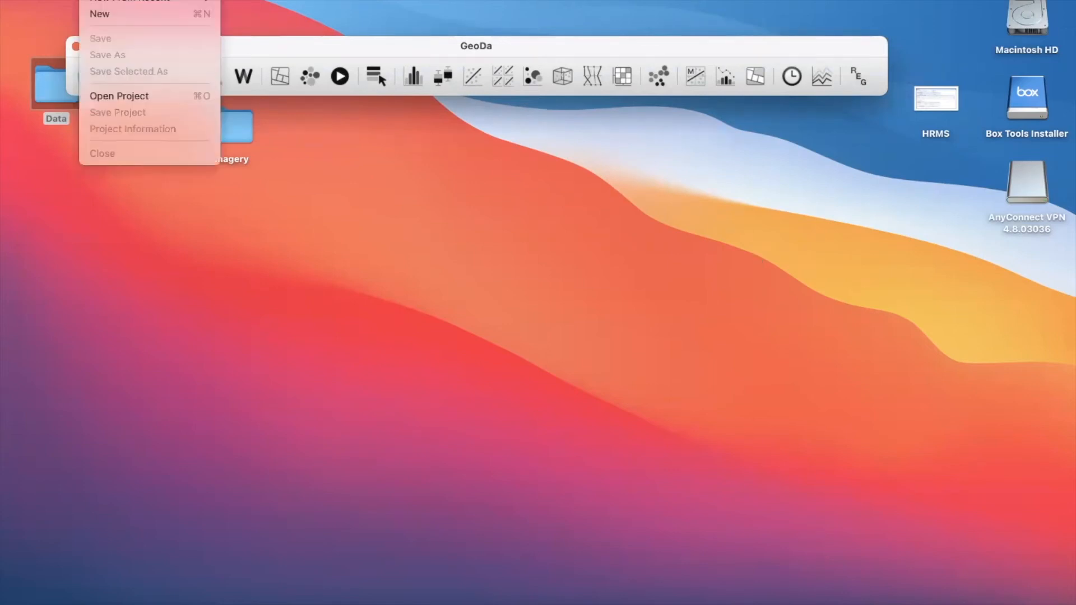
left_click(102, 12)
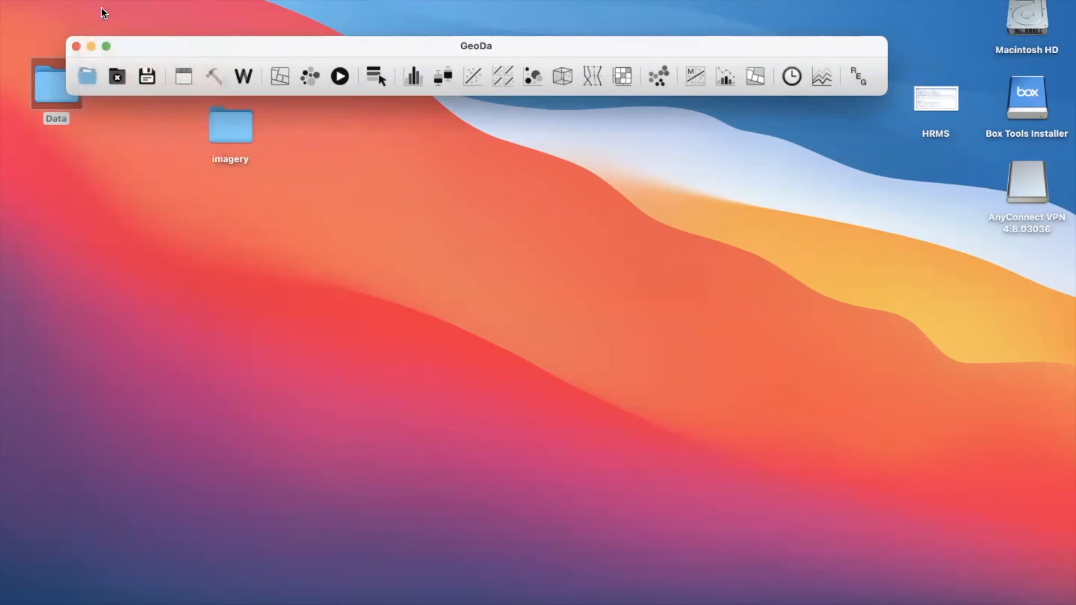
left_click_drag(177, 147, 252, 168)
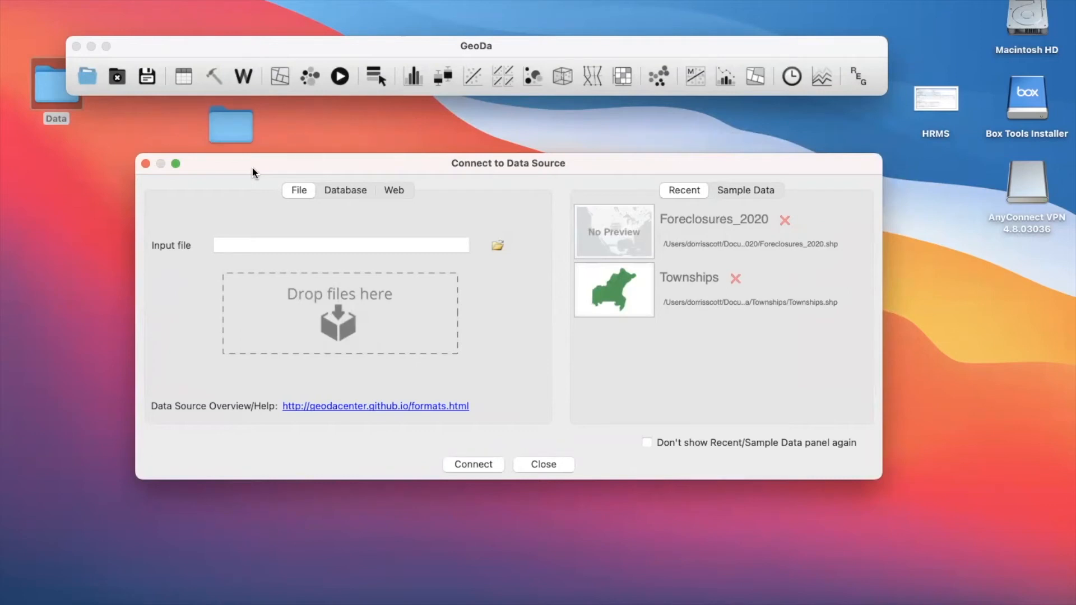
left_click(503, 246)
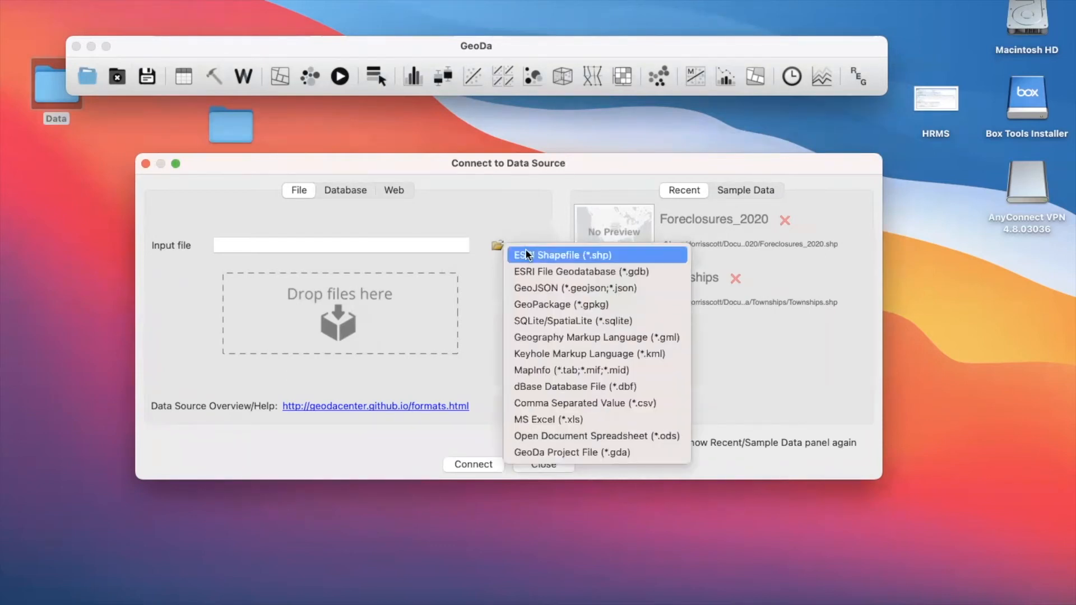
left_click(527, 255)
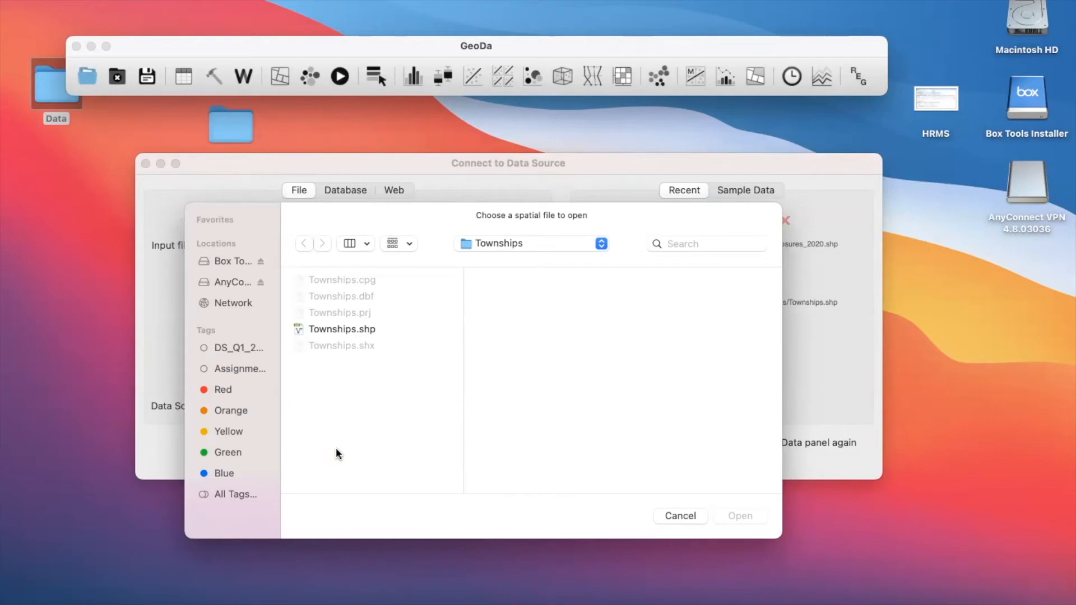
- Open Townships.shp from the Townships folder in the desktop's Data folder and allow GeoDa to access files in the Desktop folder
left_click(508, 243)
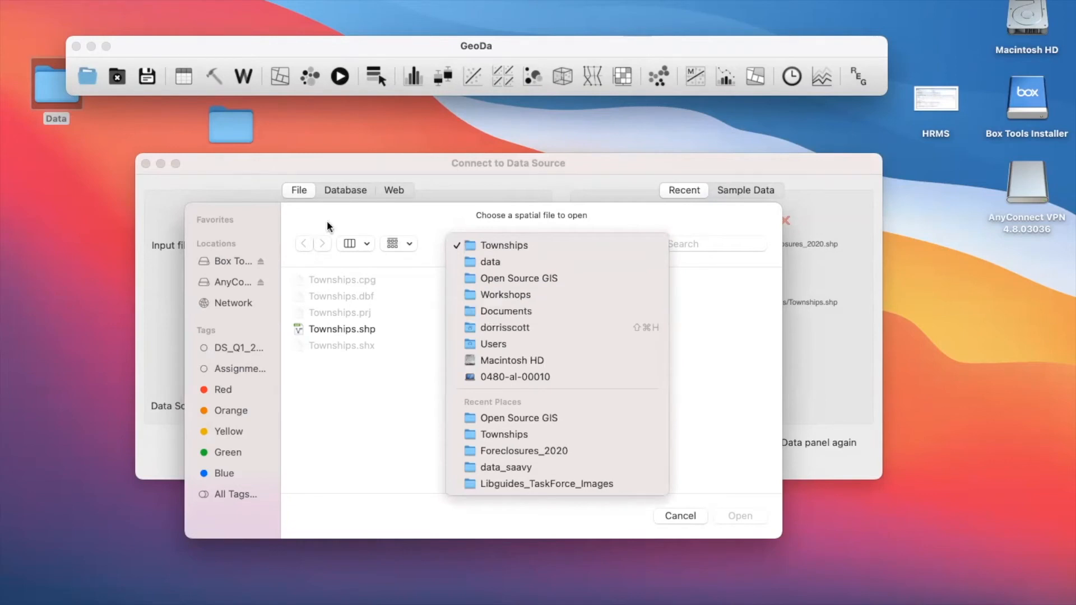
left_click(482, 328)
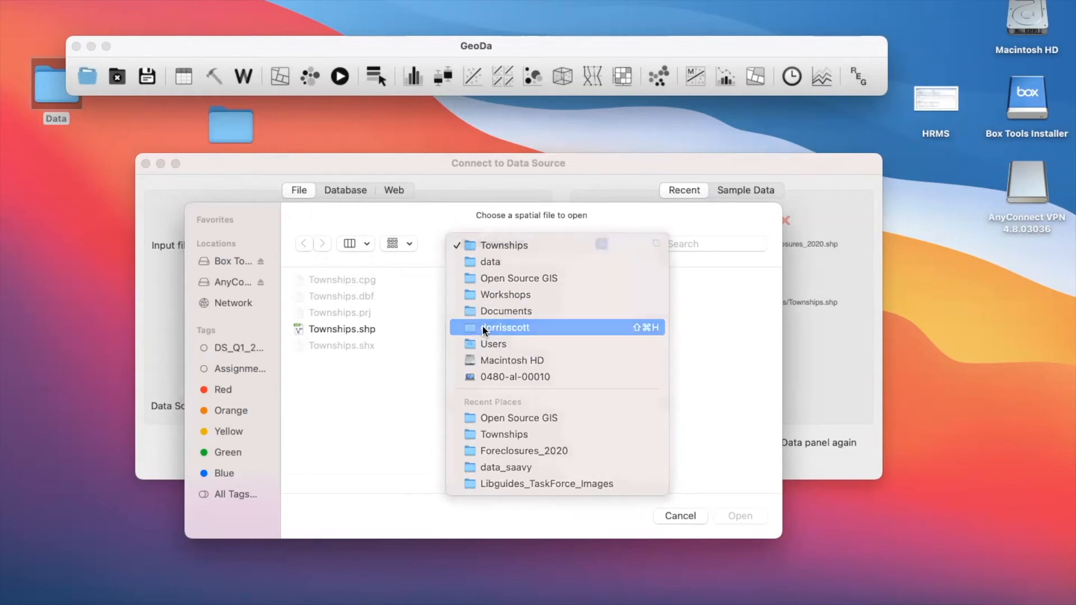
left_click(635, 313)
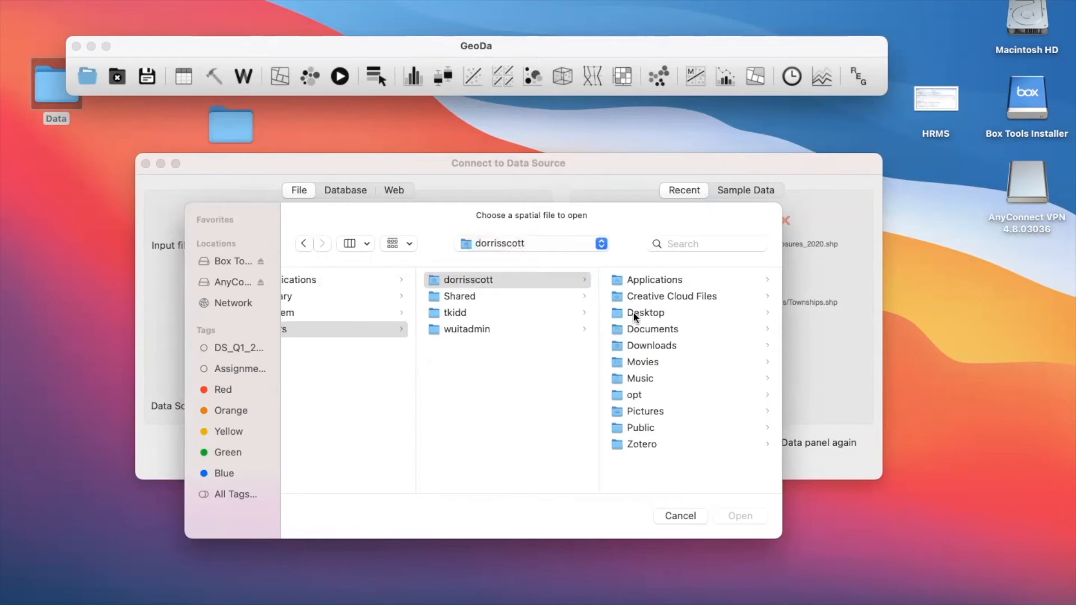
left_click(638, 279)
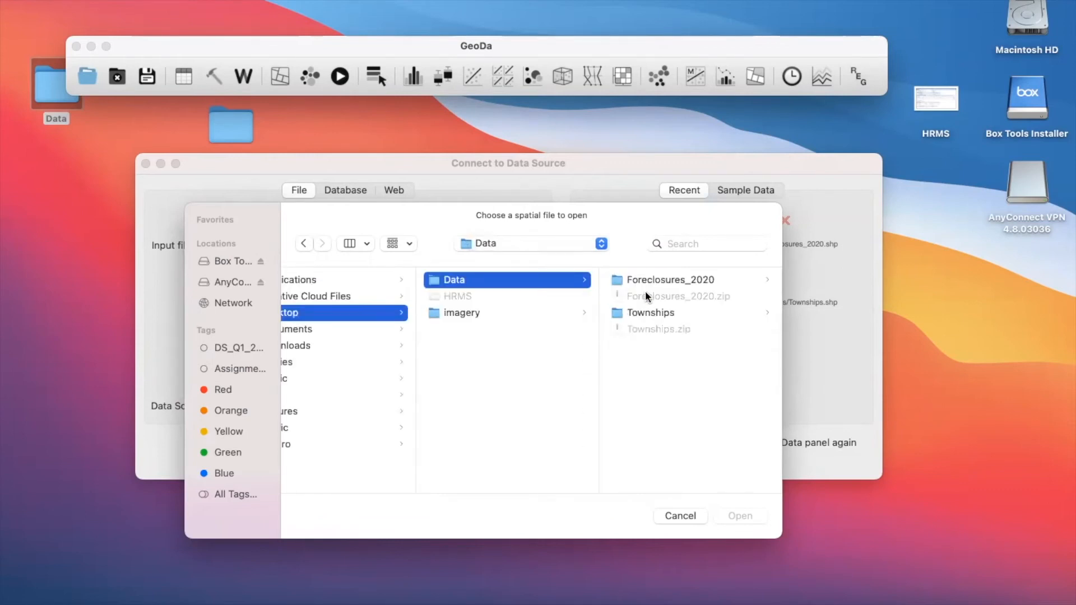
left_click(647, 313)
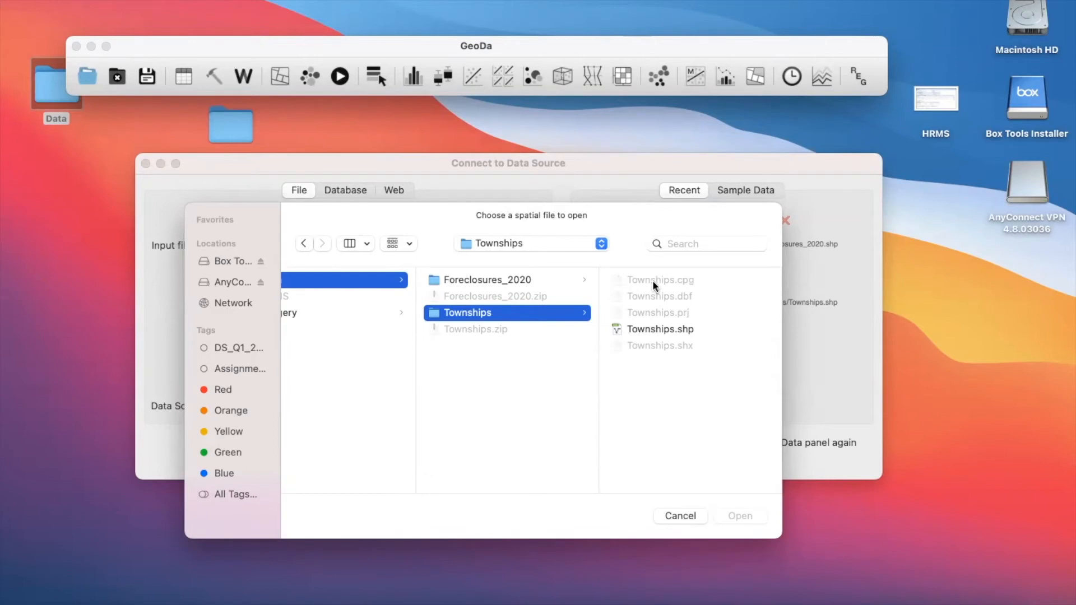
left_click(681, 330)
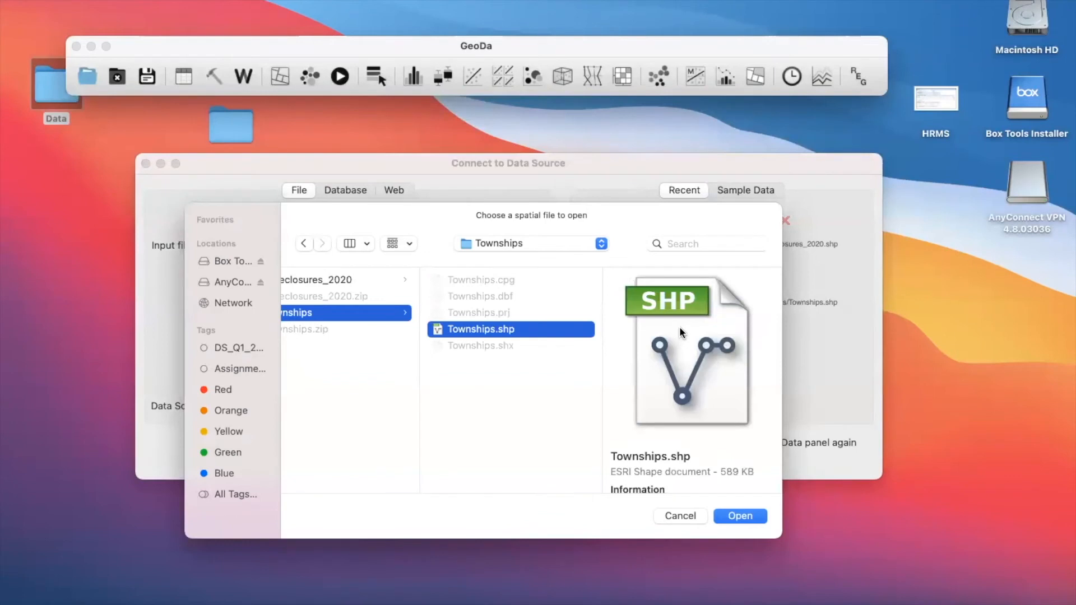
left_click(732, 520)
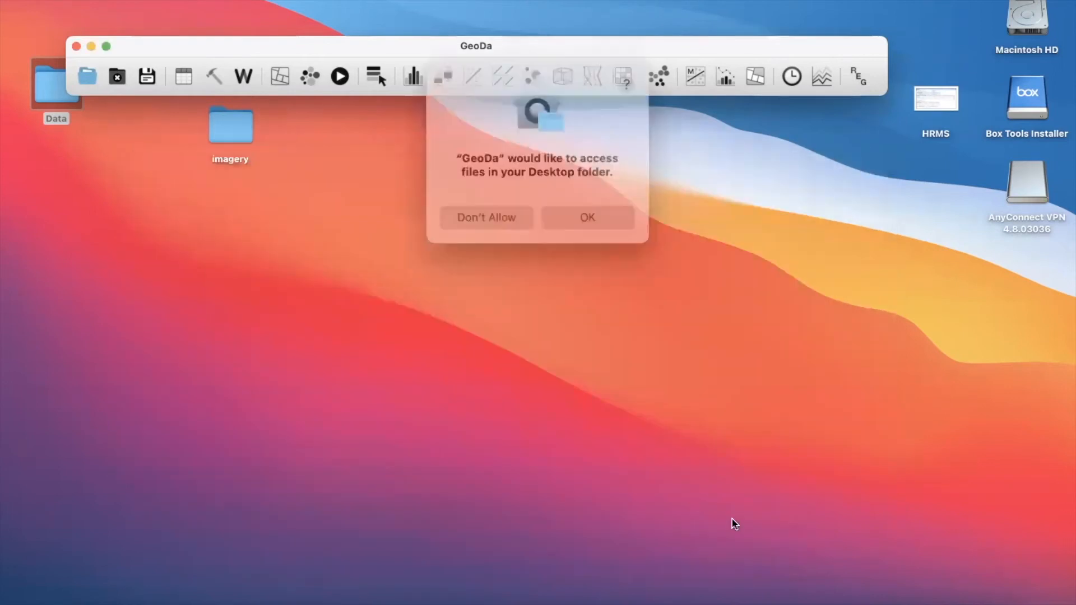
left_click(583, 207)
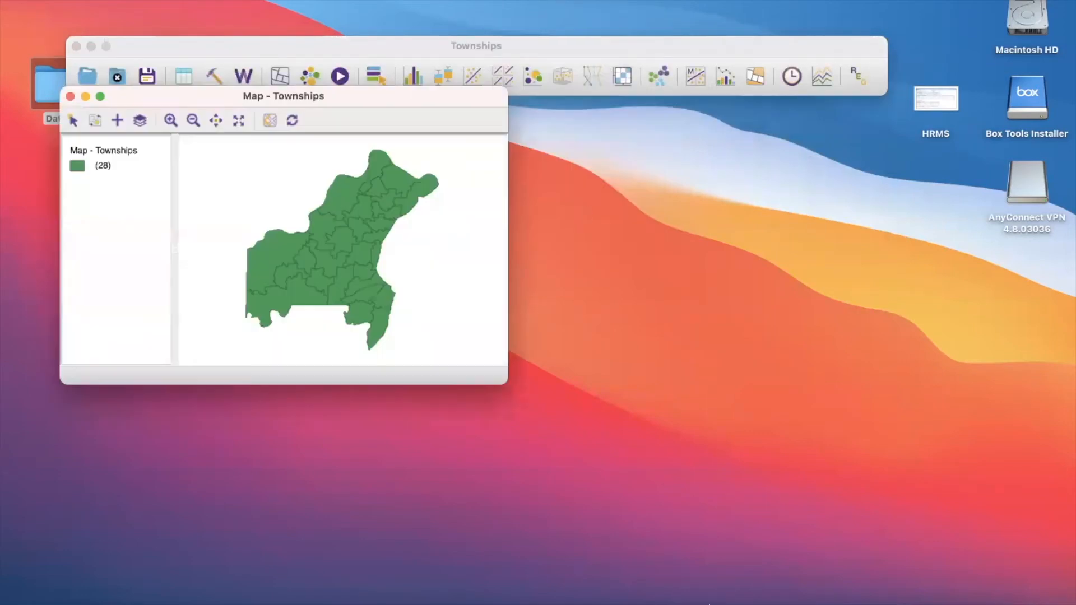
- Enlarge the Townships map window and place it just below the toolbar window, clear of the desktop folders
left_click_drag(168, 97, 489, 163)
left_click_drag(827, 452, 894, 524)
left_click_drag(530, 158, 513, 133)
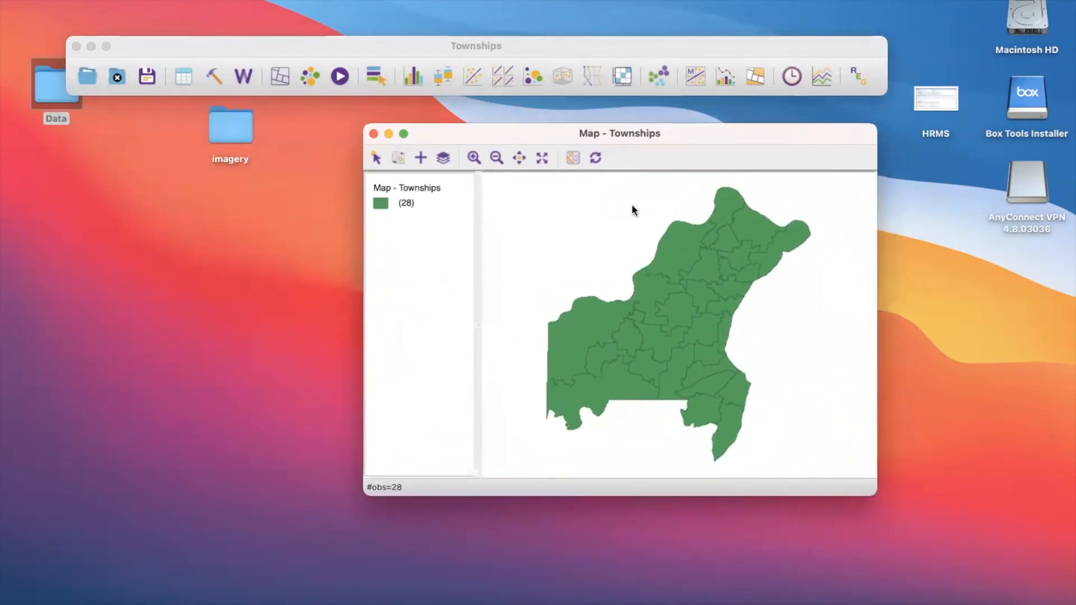
- Select individual townships in the northern part of the map, then clear the selection
left_click(674, 253)
left_click(704, 262)
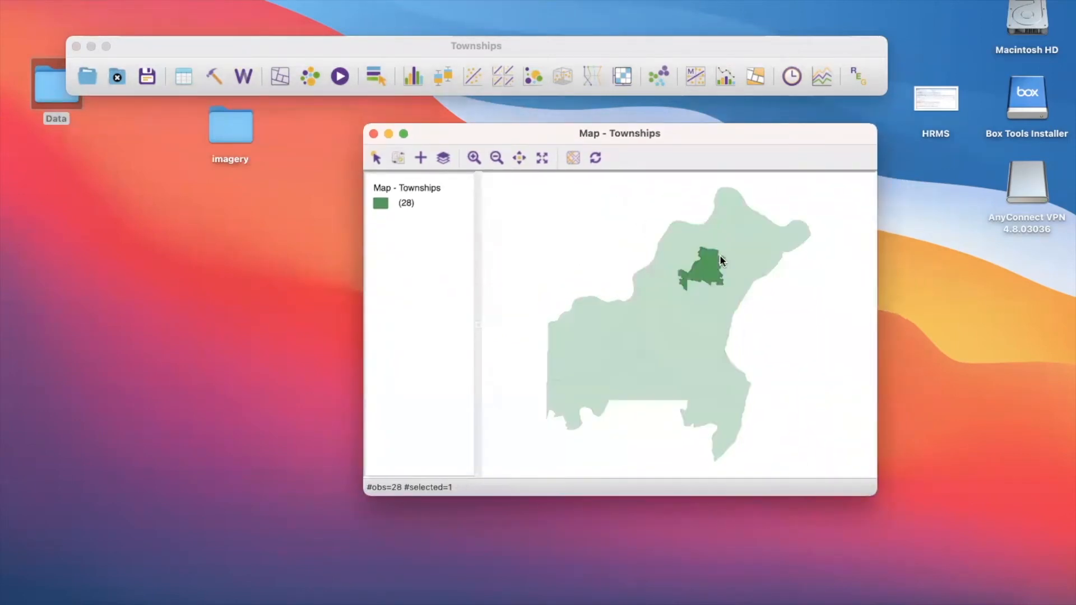
left_click(581, 226)
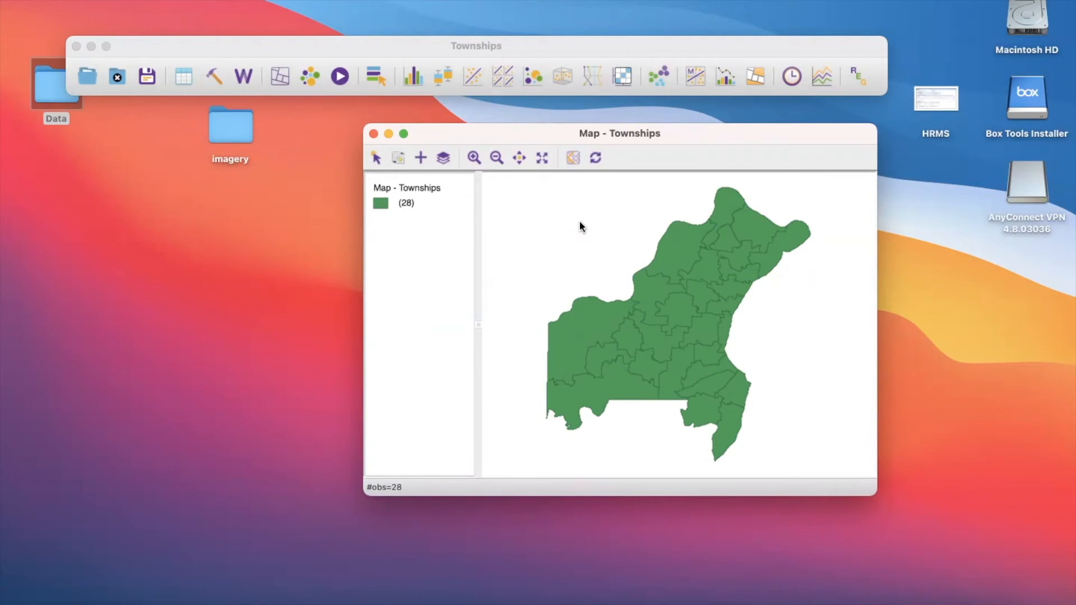
- Add Foreclosures_2020.shp from the Data folder's Foreclosures_2020 subfolder as an ESRI Shapefile layer on the Townships map
left_click(420, 160)
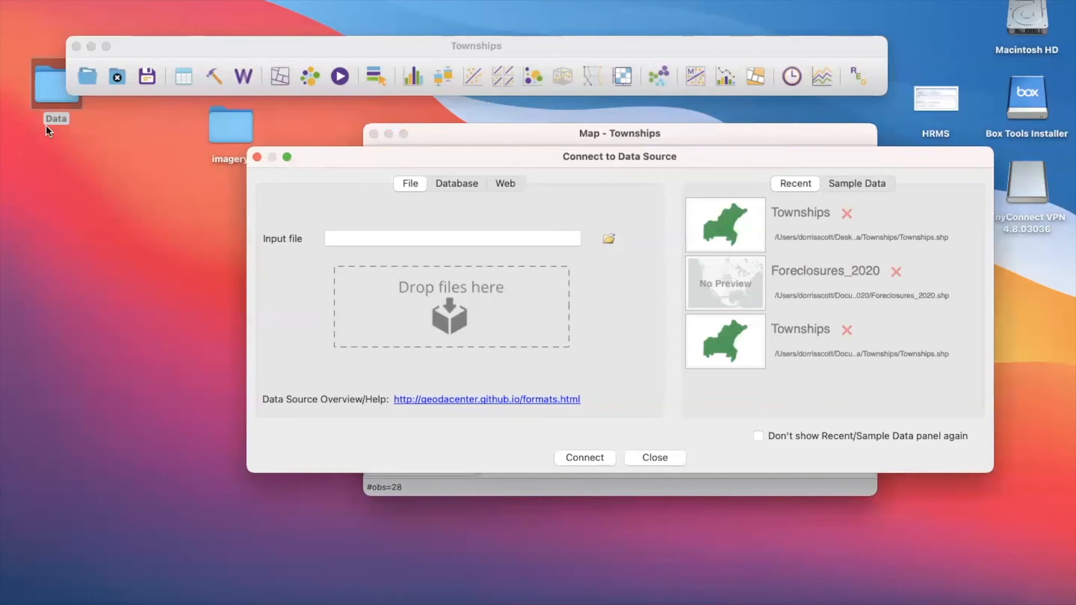
left_click(610, 241)
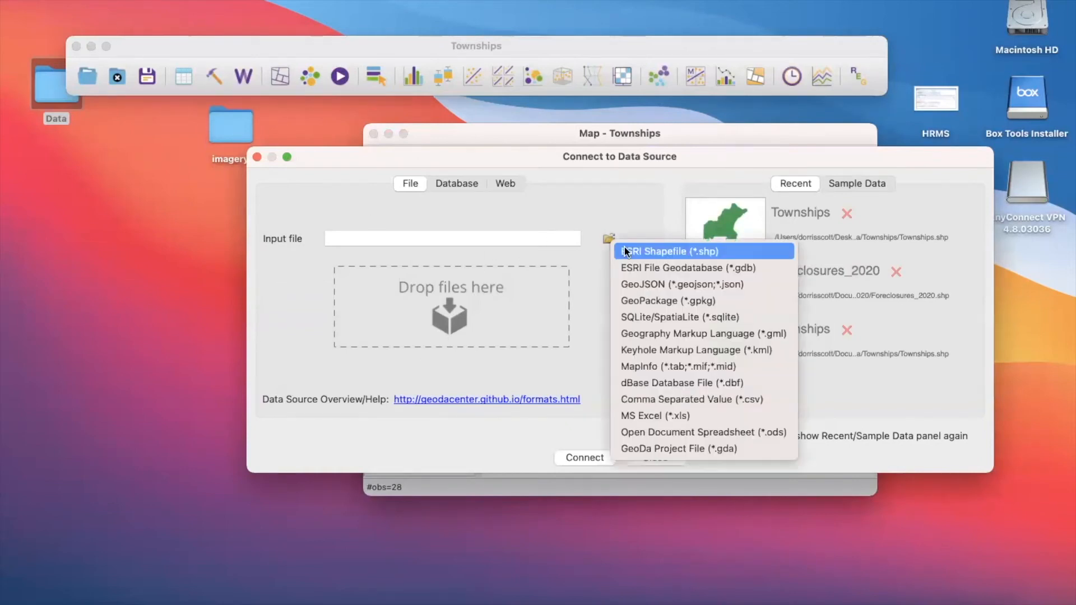
left_click(627, 251)
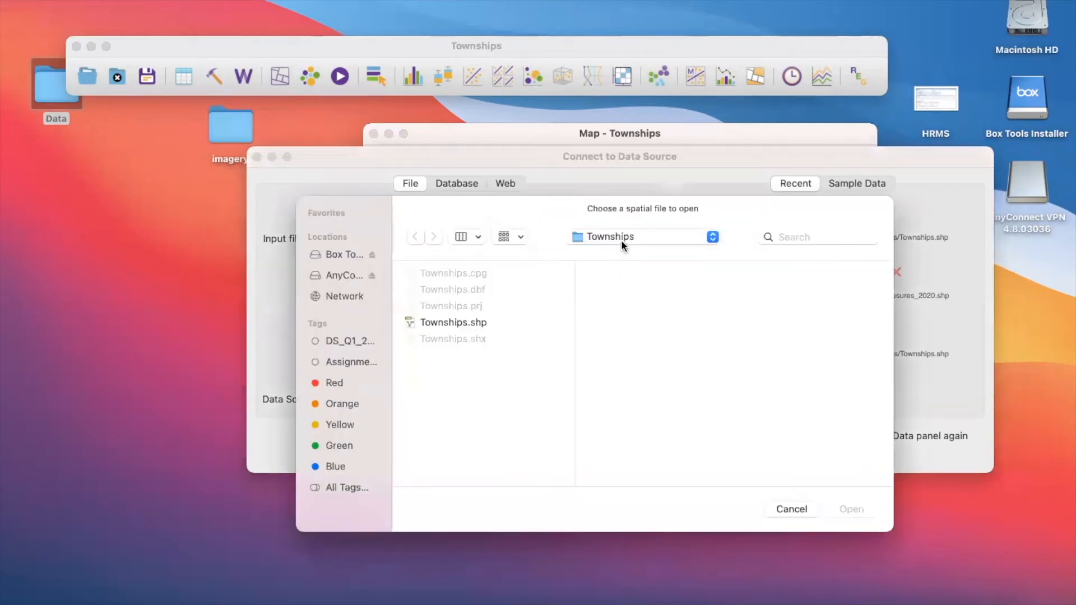
left_click(621, 241)
left_click(620, 254)
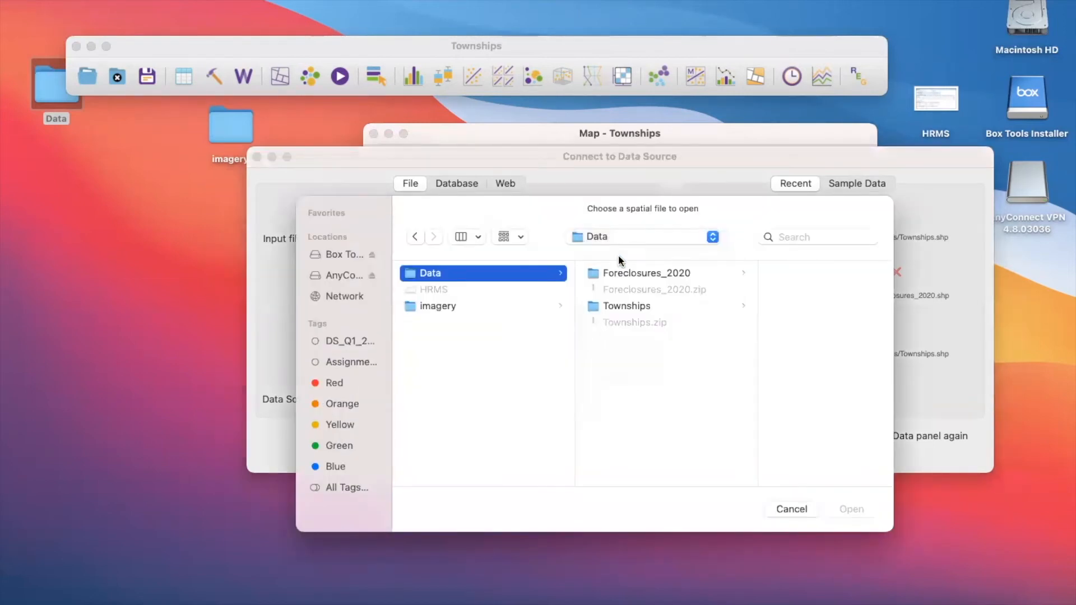
left_click(615, 273)
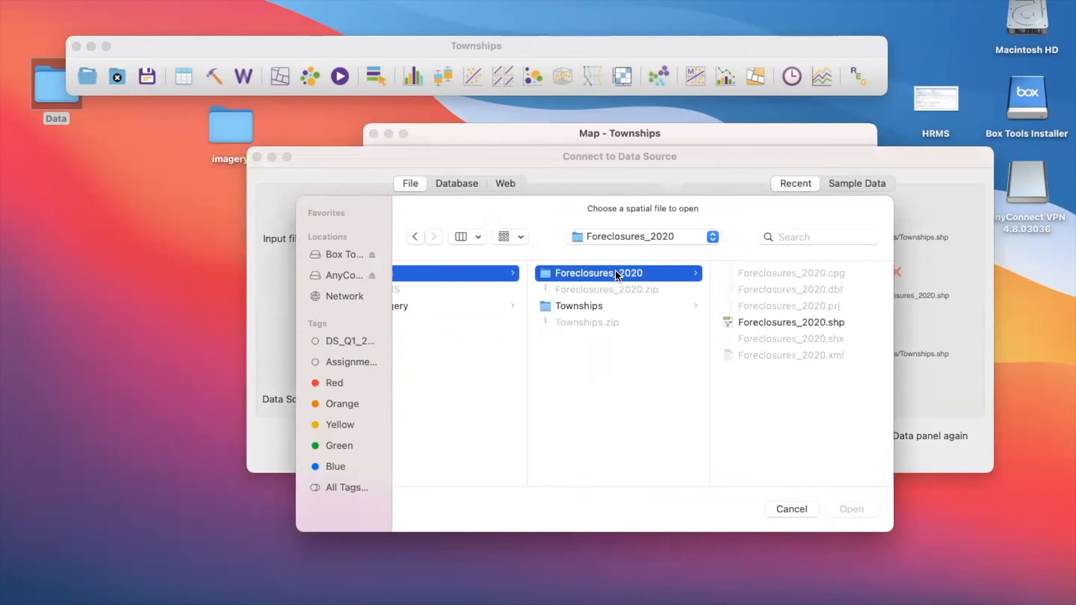
left_click(740, 321)
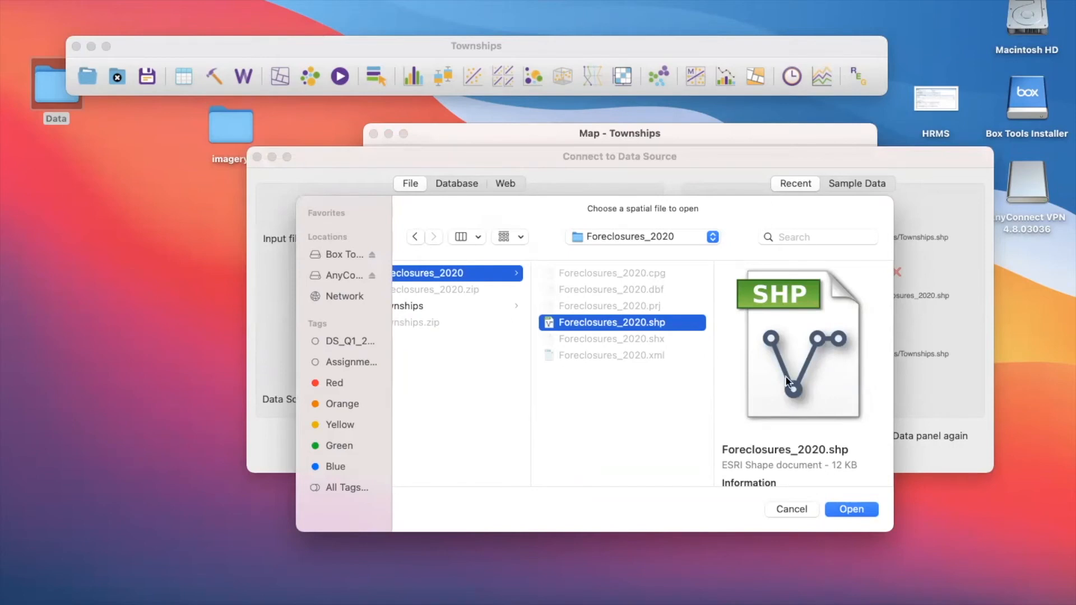
left_click(842, 510)
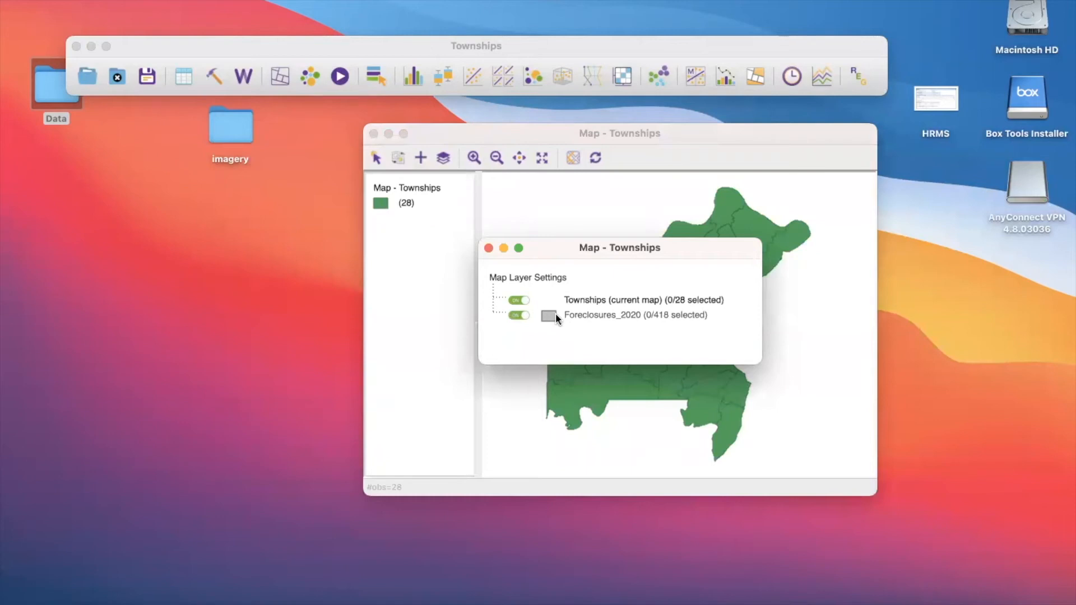
- Move the Map Layer Settings window beside the map and reorder the layers so Foreclosures_2020 sits above Townships
left_click_drag(559, 254, 766, 321)
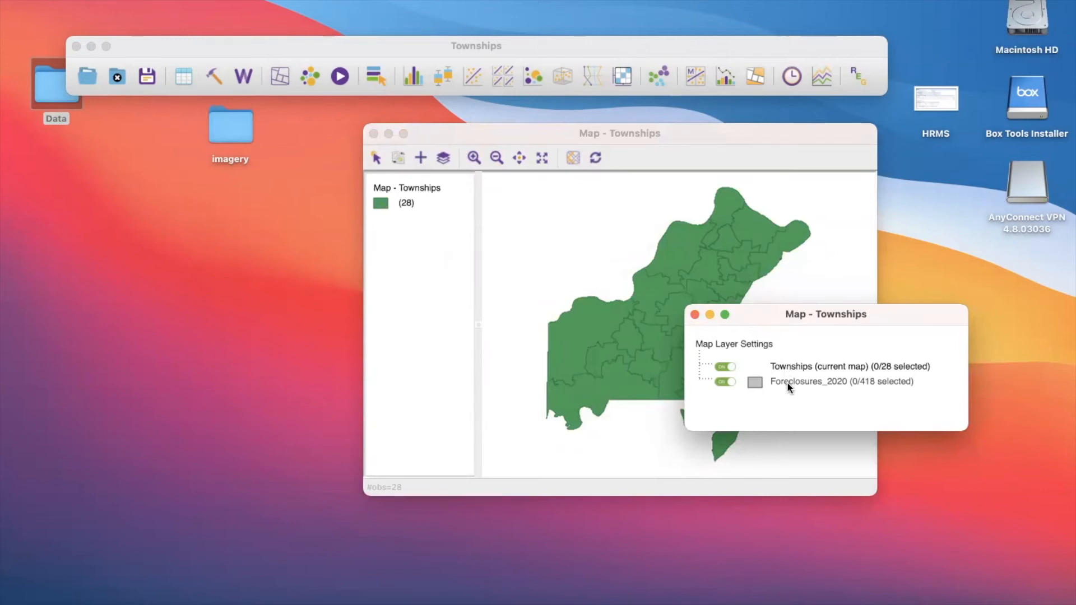
left_click_drag(789, 317, 147, 260)
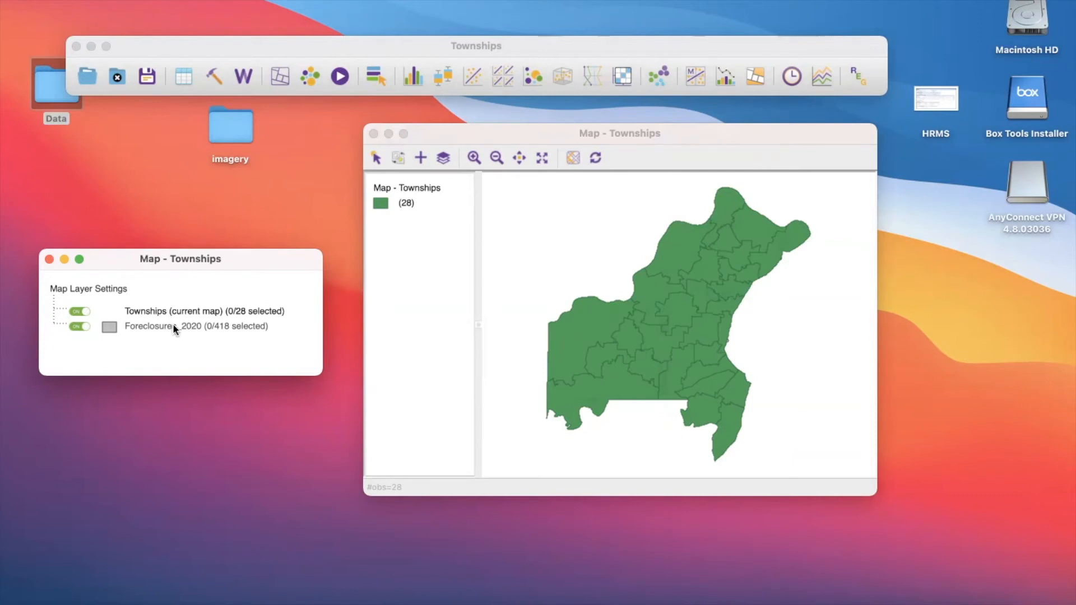
left_click_drag(173, 325, 172, 305)
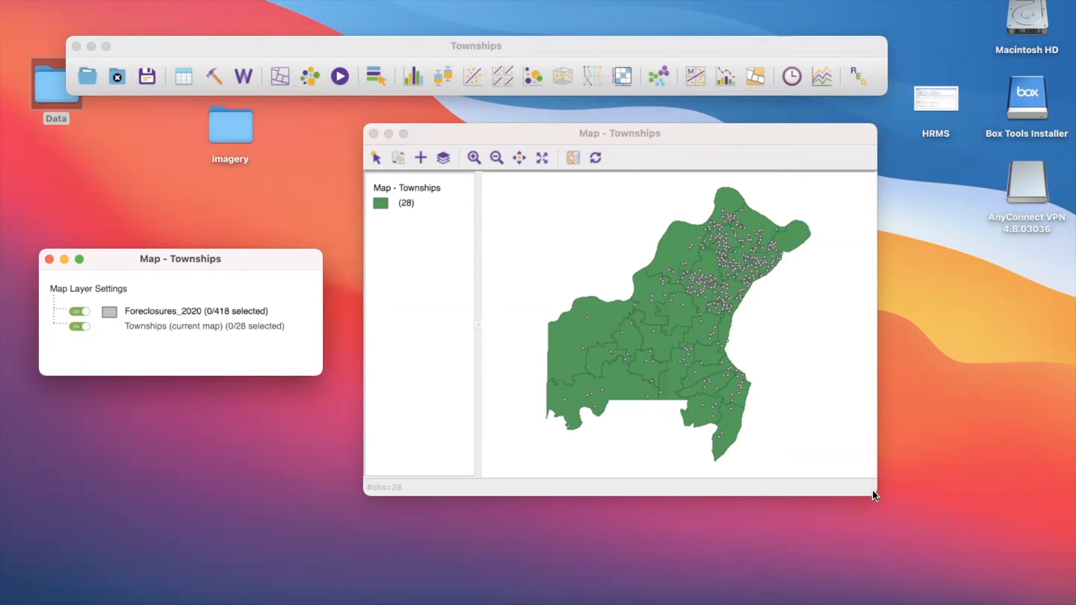
- Enlarge the Townships map window further and shift it clear of the Map Layer Settings window
left_click_drag(873, 495, 975, 591)
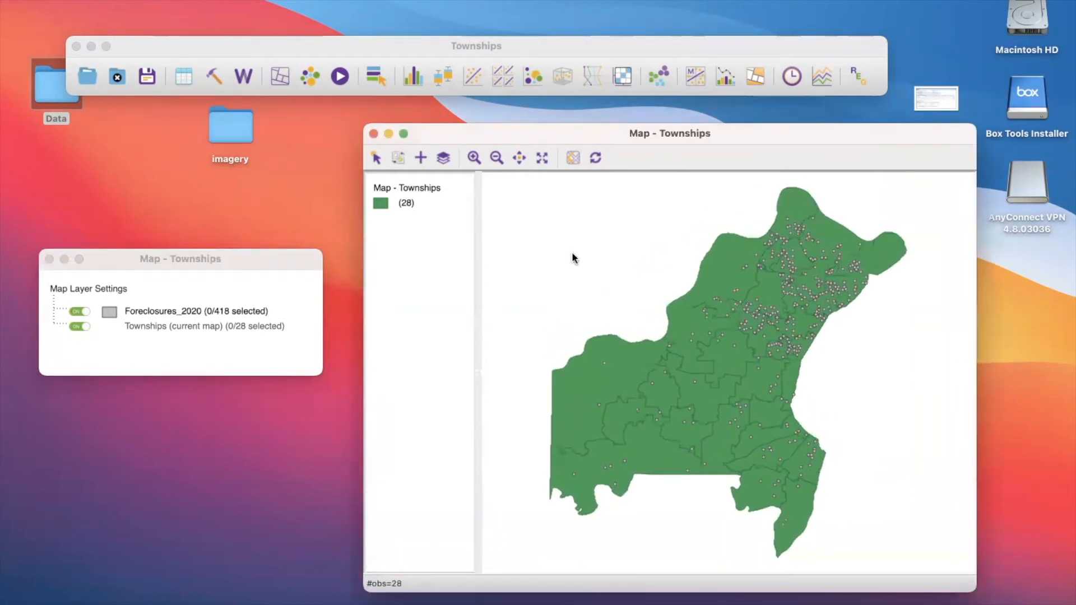
left_click_drag(336, 98, 281, 45)
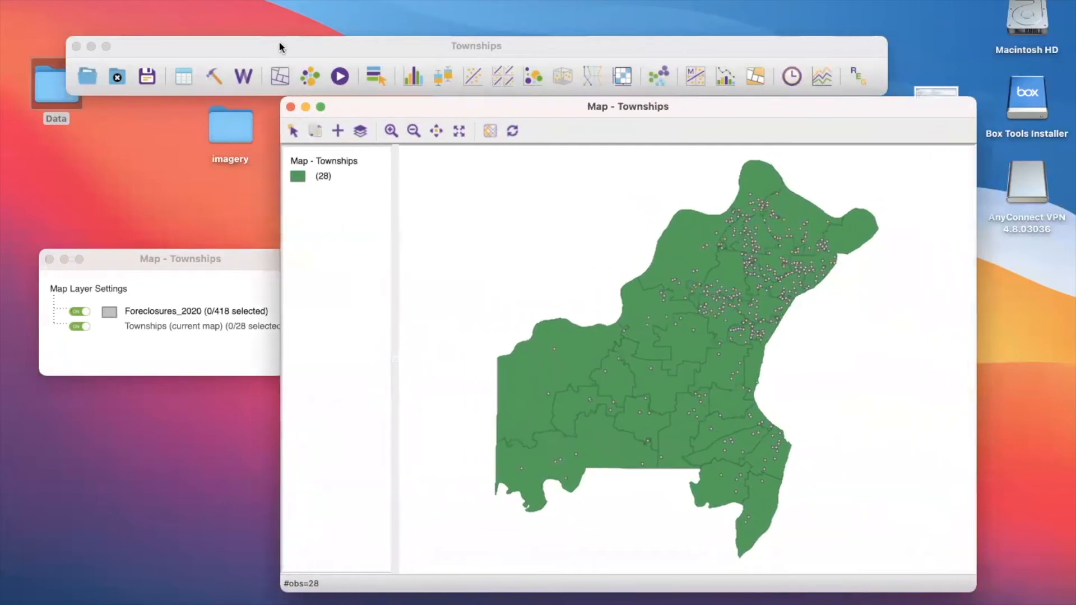
left_click_drag(355, 102, 423, 106)
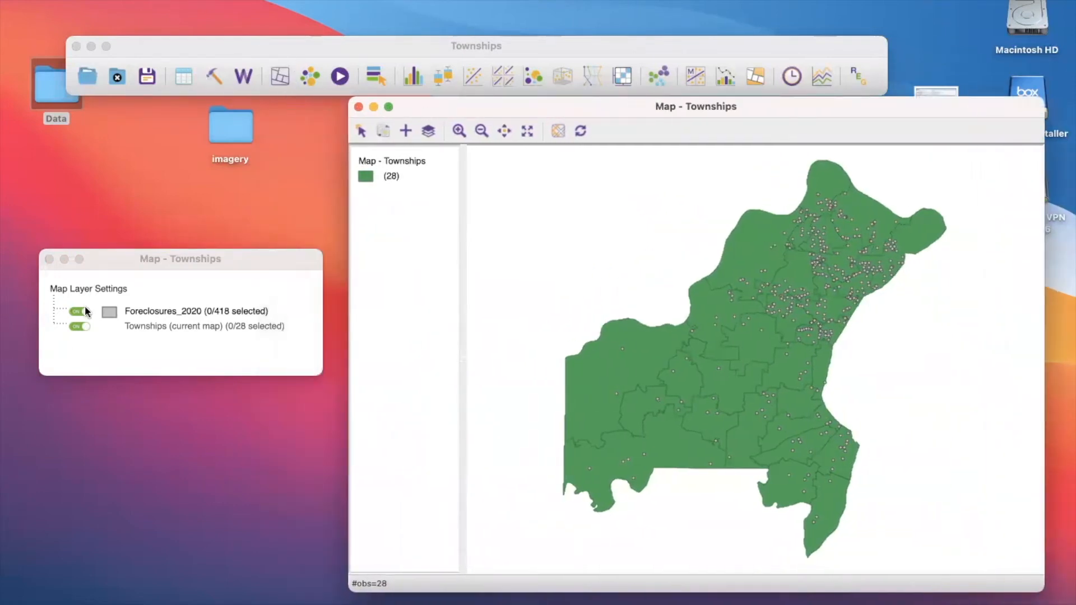
- Change the fill color of the Foreclosures_2020 layer to a bright yellow at full brightness
left_click(109, 310)
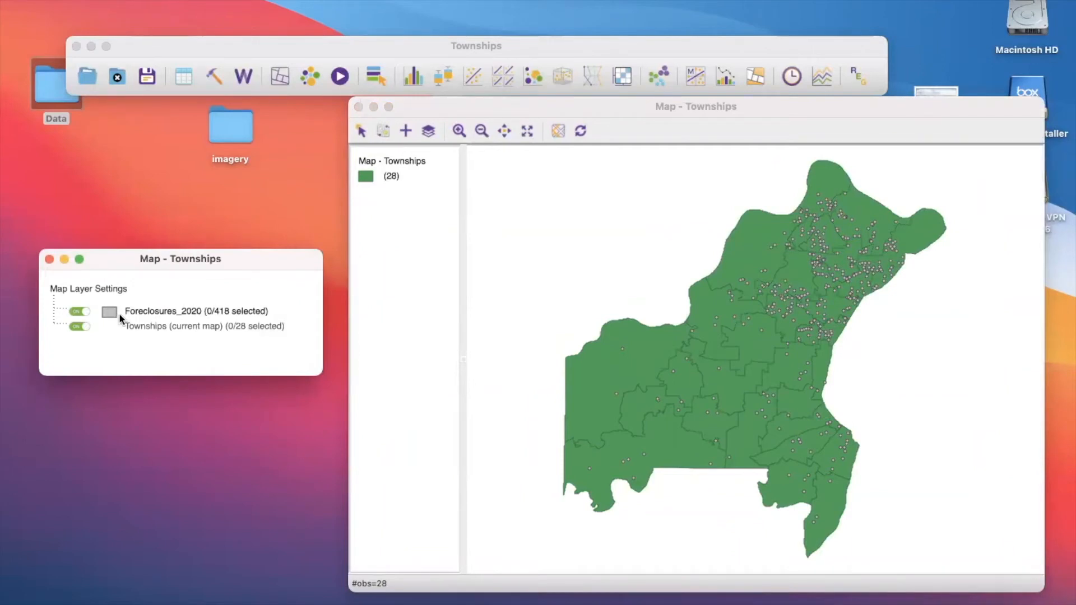
right_click(113, 311)
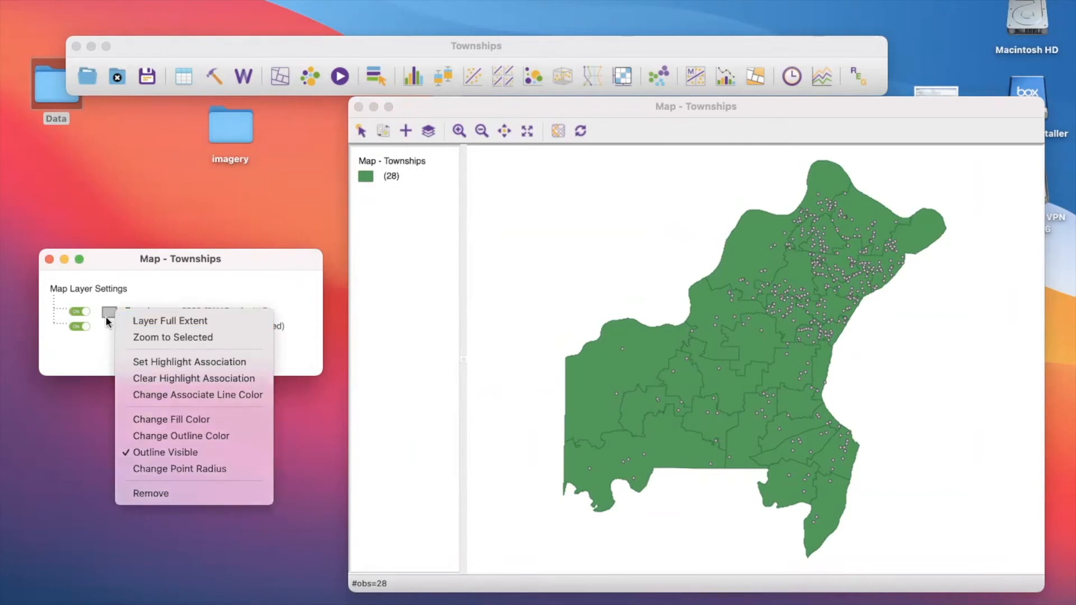
left_click(107, 319)
right_click(108, 321)
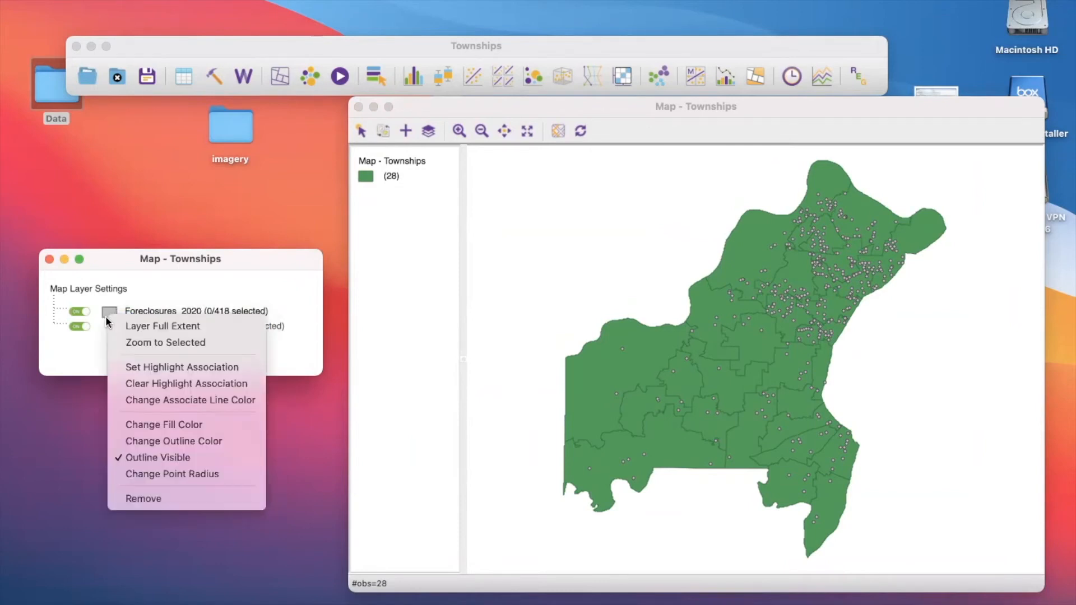
left_click(140, 427)
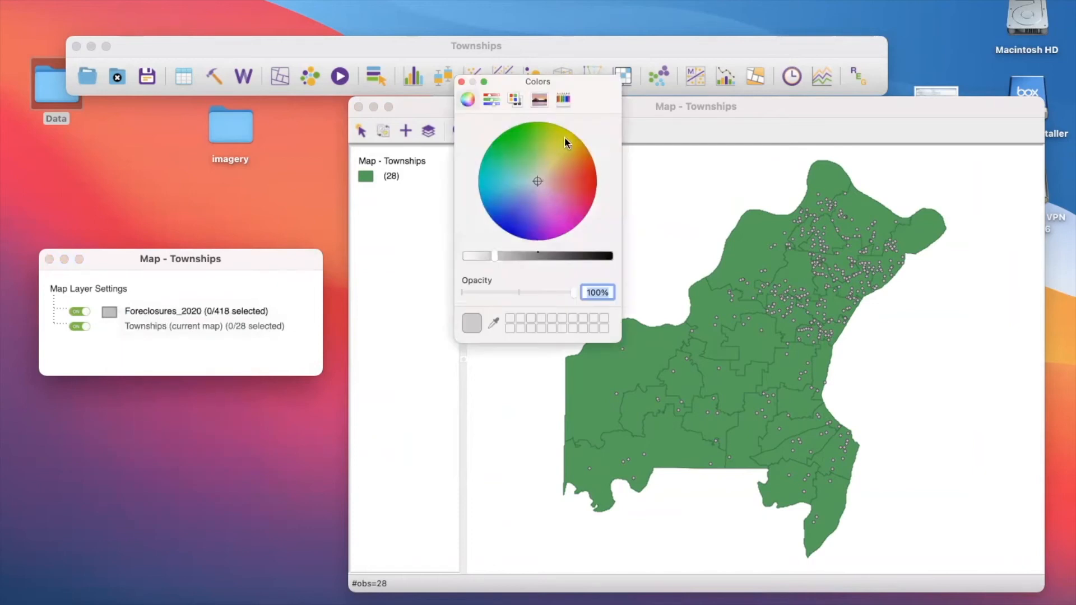
left_click(564, 137)
mouse_move(563, 128)
left_mouse_down()
mouse_move(543, 116)
mouse_move(577, 133)
mouse_move(561, 134)
left_mouse_up()
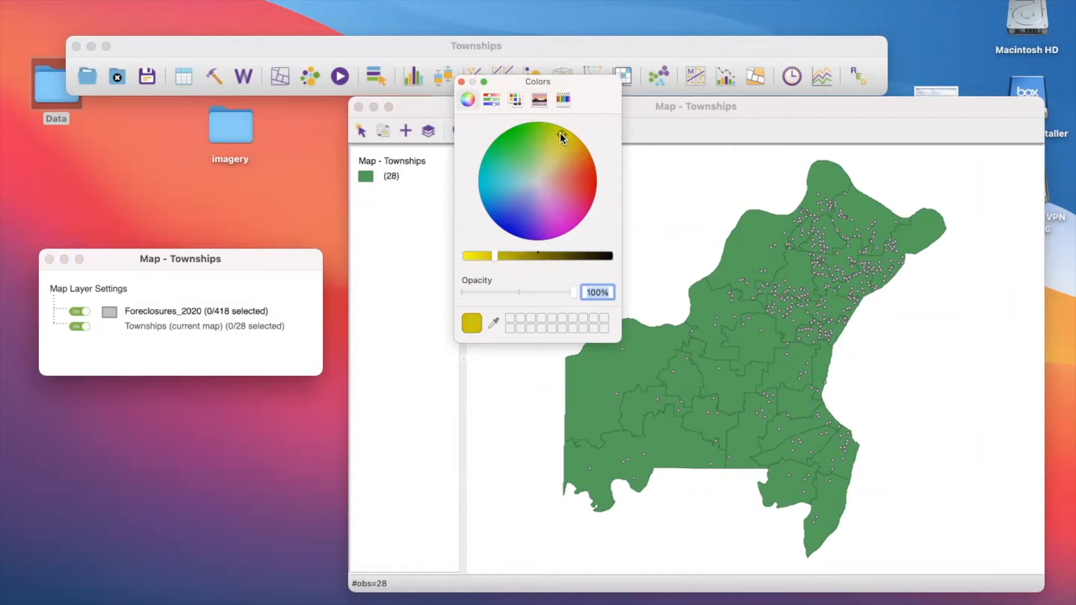
left_click(567, 137)
left_click_drag(495, 255, 463, 256)
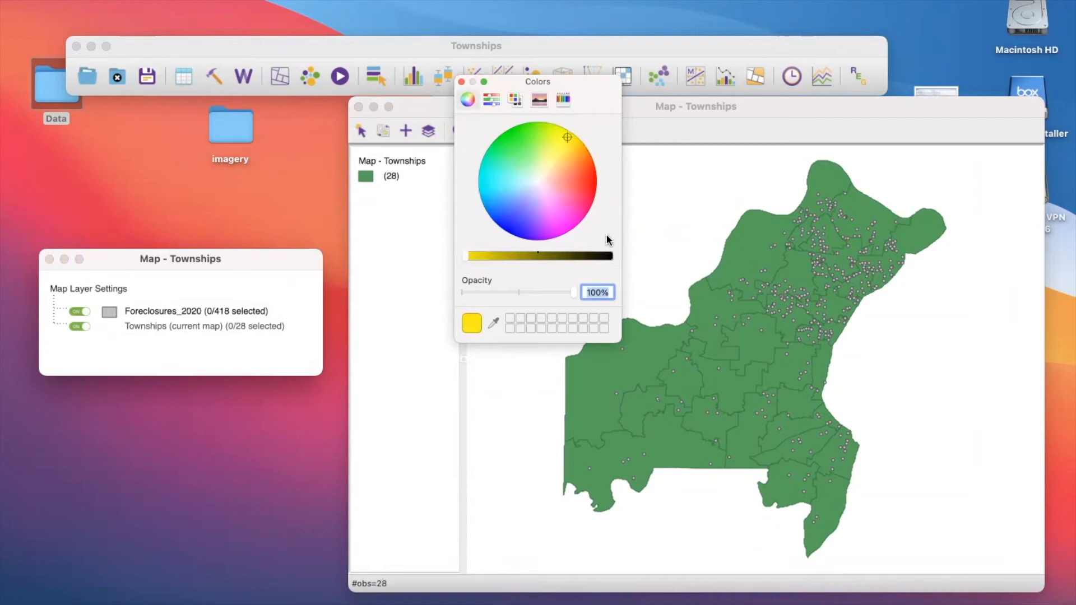
left_click(461, 81)
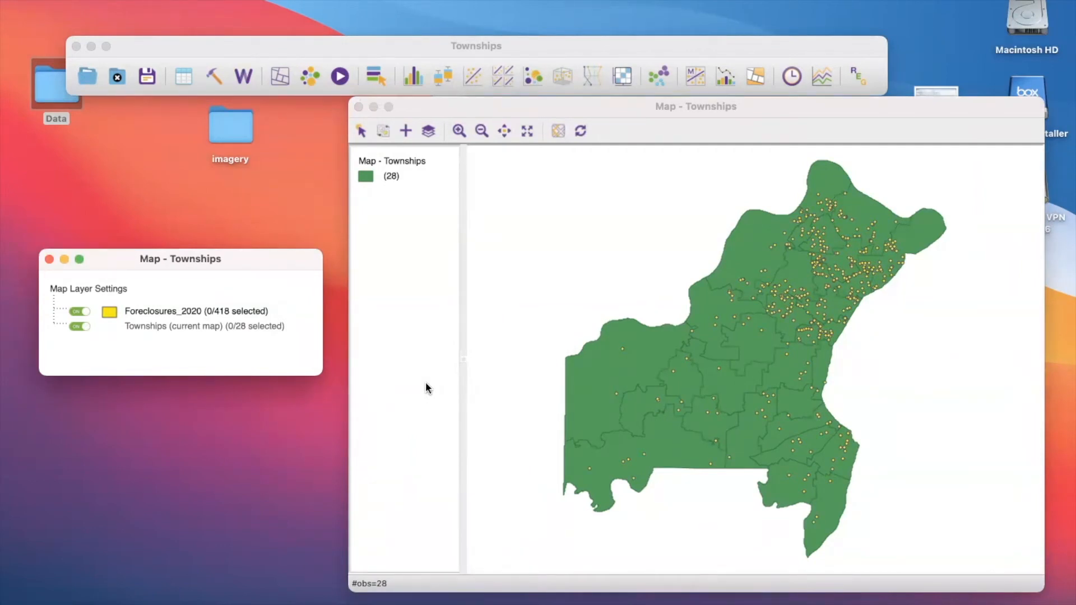
- Switch the Foreclosures_2020 and Townships layers off and on in turn to compare what each shows
left_click(80, 312)
left_click(80, 312)
left_click(82, 327)
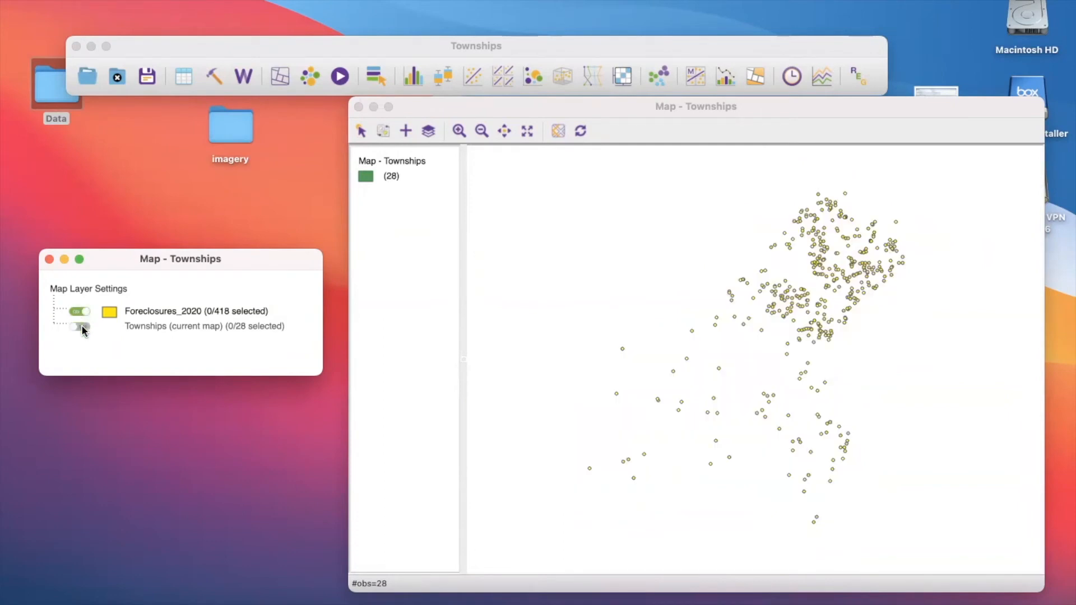
left_click(82, 327)
left_click(82, 313)
left_click(82, 313)
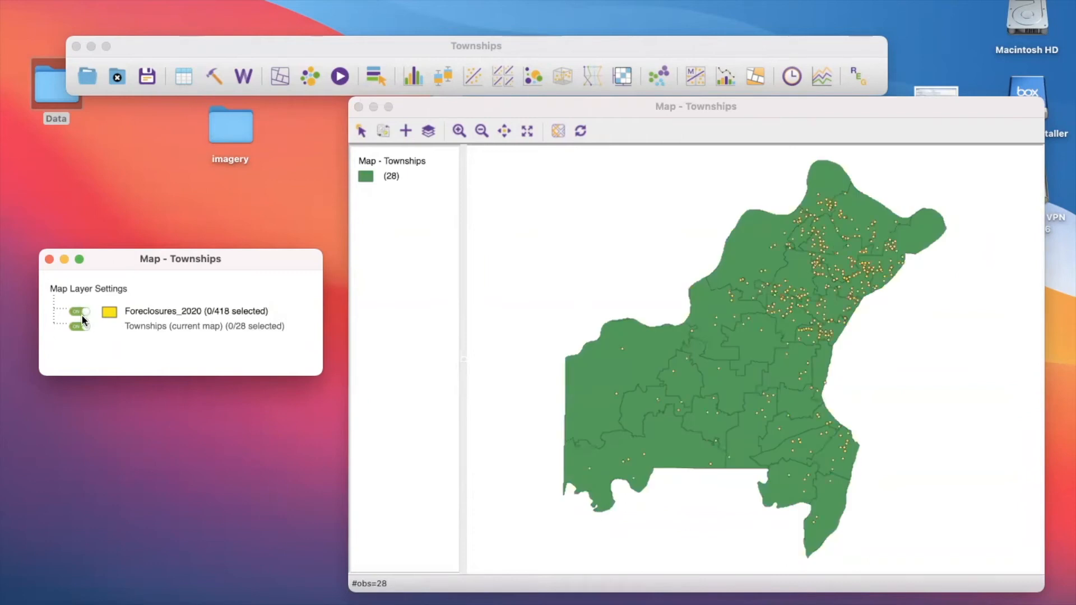
left_click(81, 327)
left_click(82, 327)
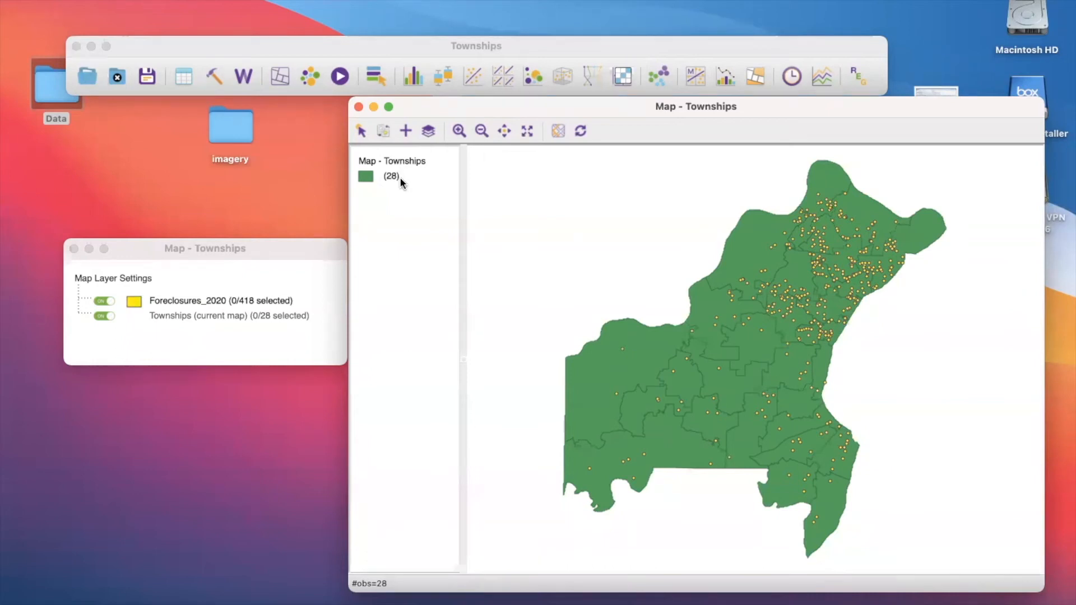
- Select the large township on the county's northwestern edge, clear the selection, and repeat to check the foreclosure points' highlighting
left_click(742, 258)
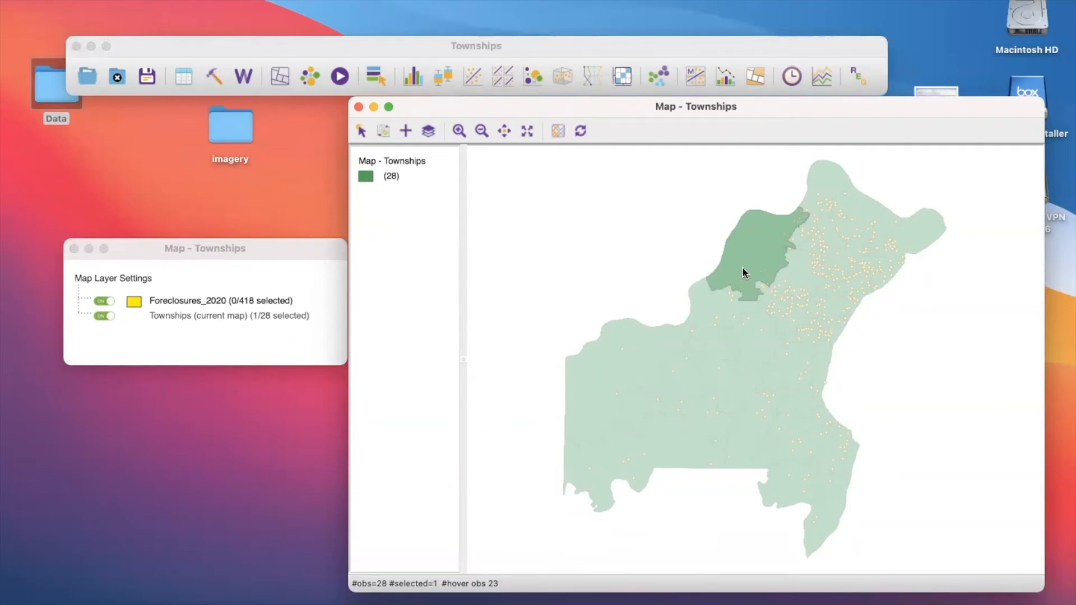
left_click(678, 231)
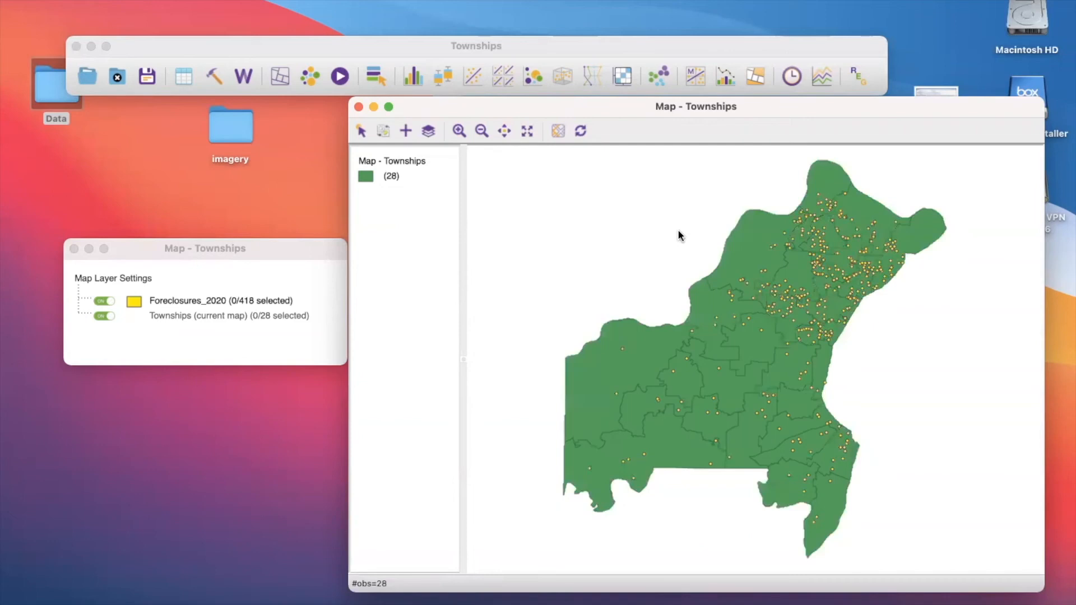
left_click(750, 257)
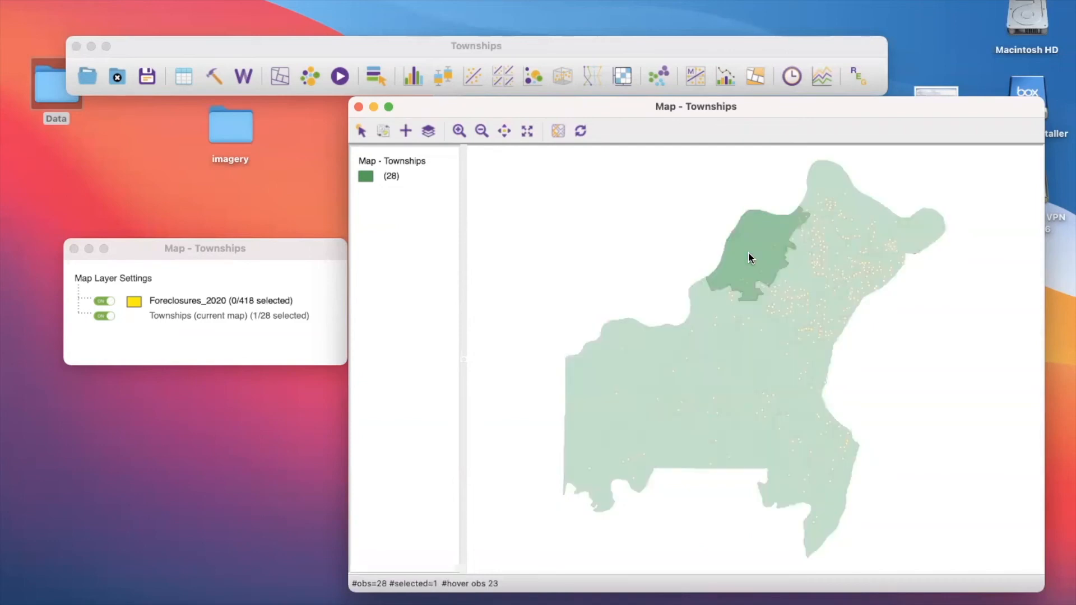
left_click(666, 224)
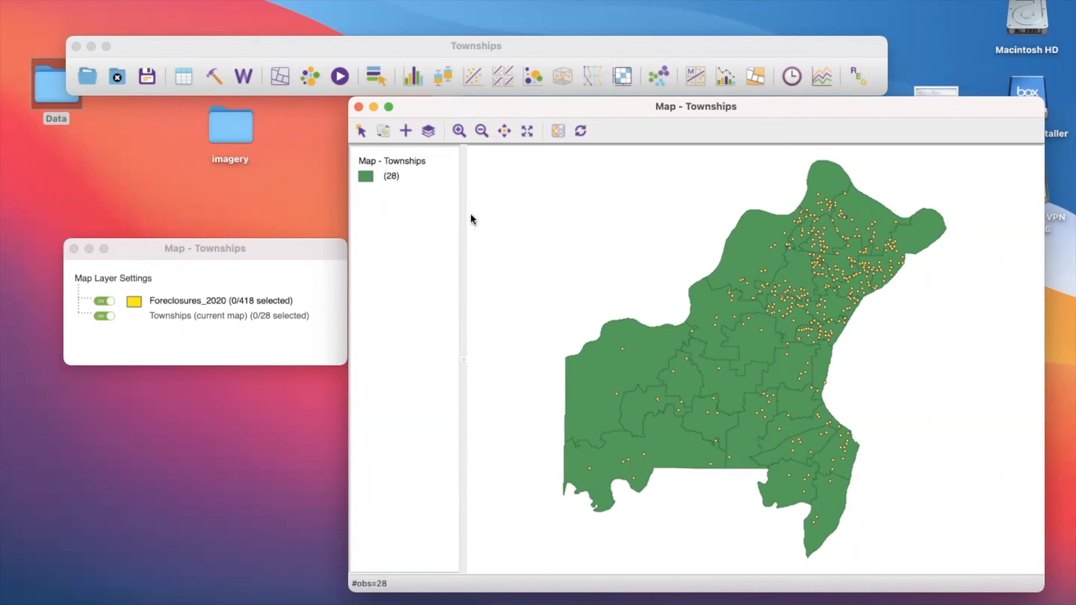
- Open the Spatial Join dialog for the Townships map, uncover the map behind it and check which layers can be joined
left_click(161, 0)
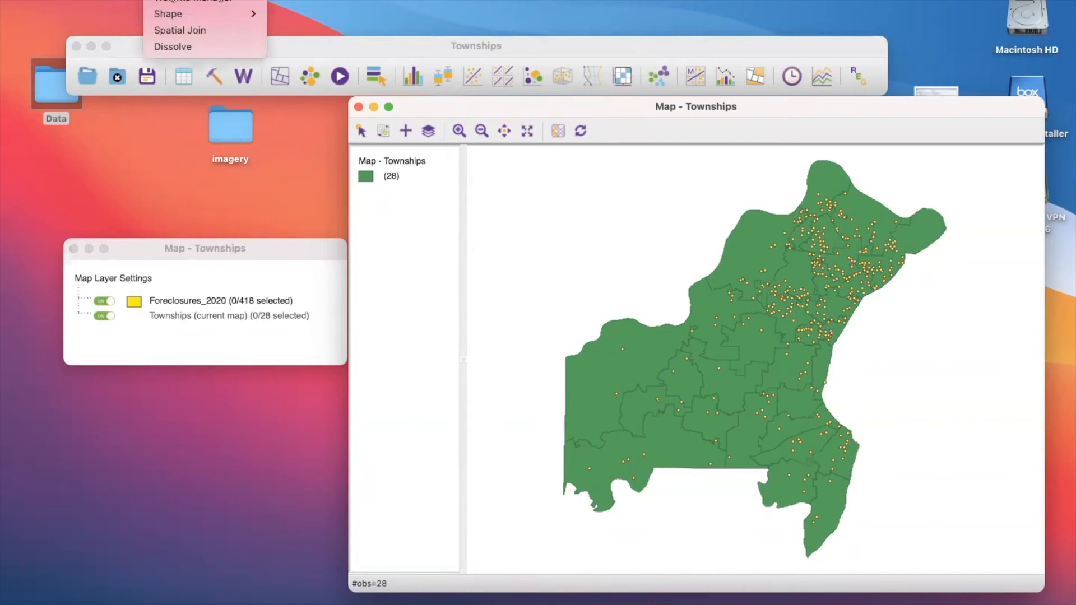
left_click(181, 26)
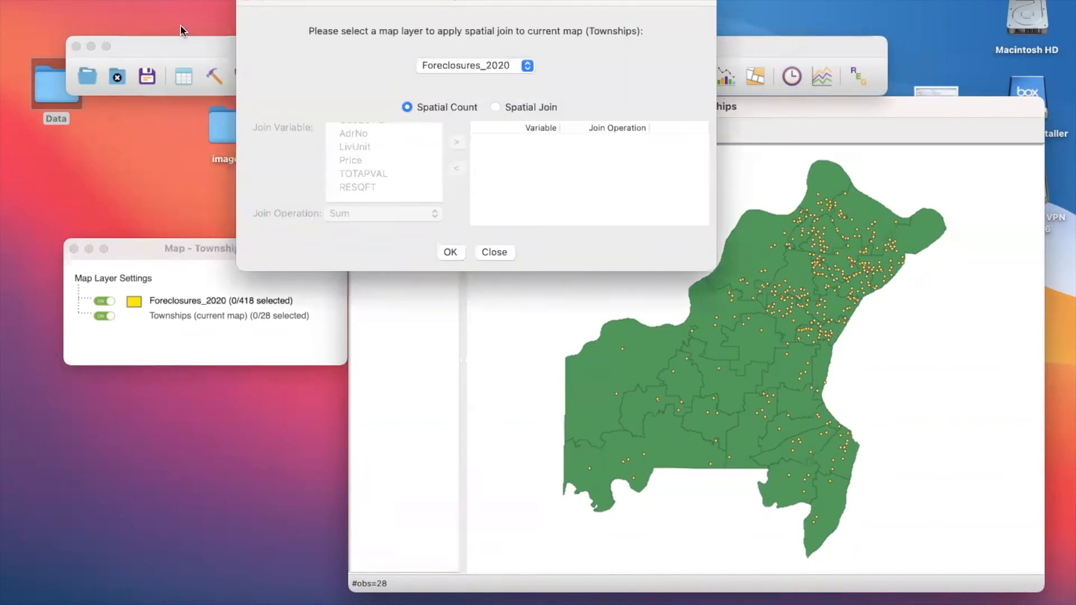
left_click_drag(332, 4, 348, 87)
left_click(527, 159)
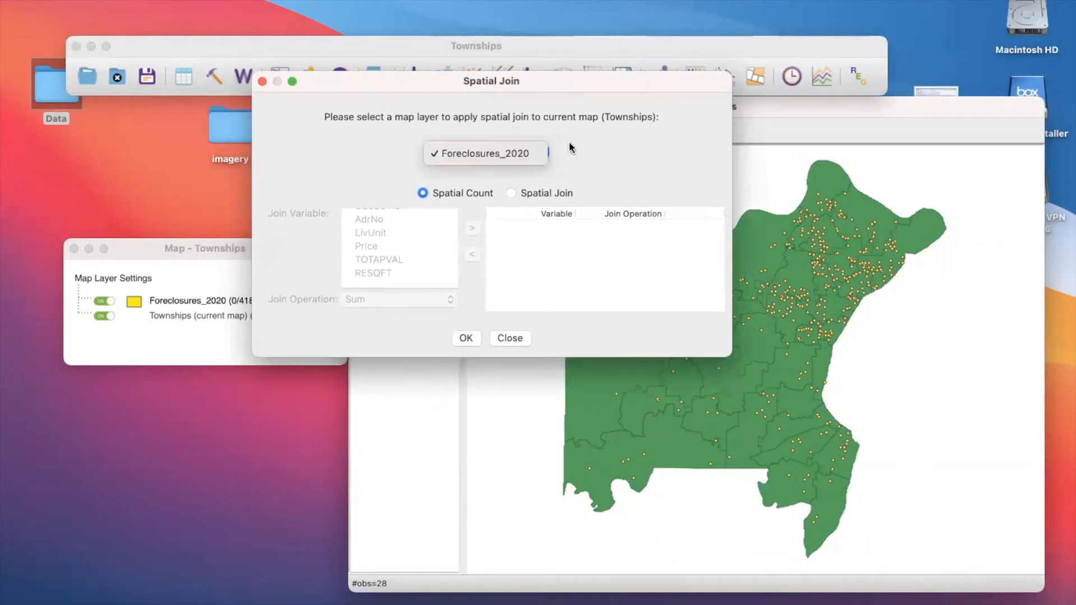
left_click(569, 141)
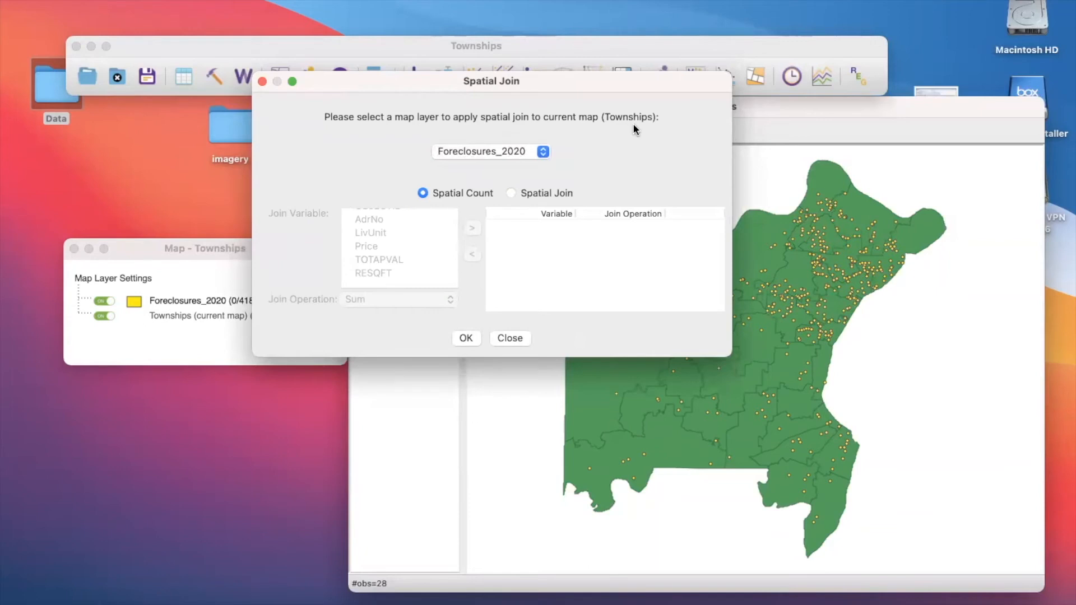
left_click_drag(648, 82, 497, 217)
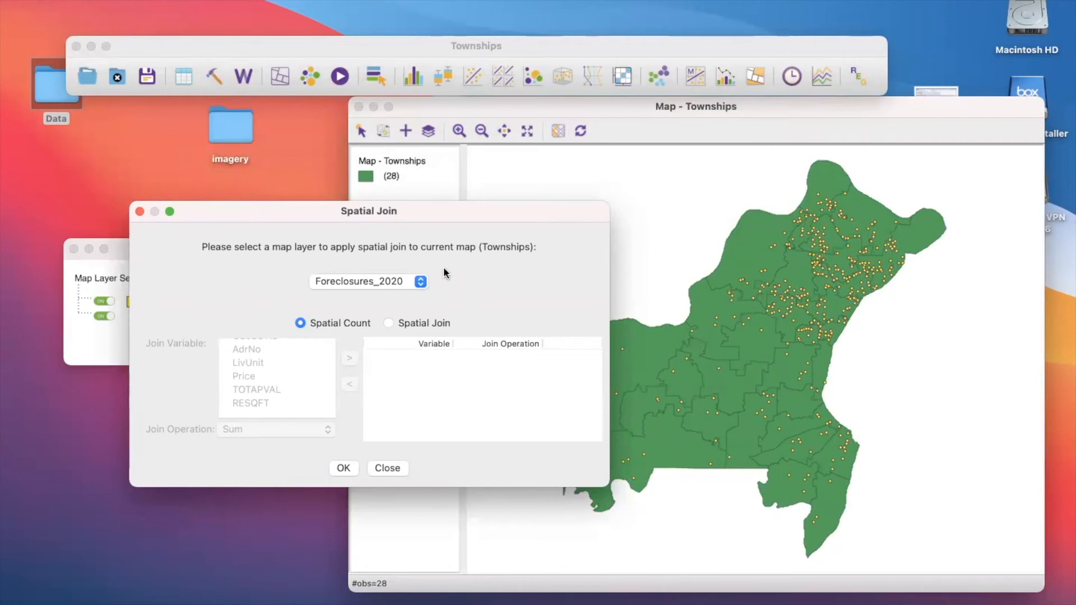
left_click(401, 278)
left_click(402, 280)
- Switch to the Spatial Join option, review the available join variables, and close the dialog without joining
left_click(387, 325)
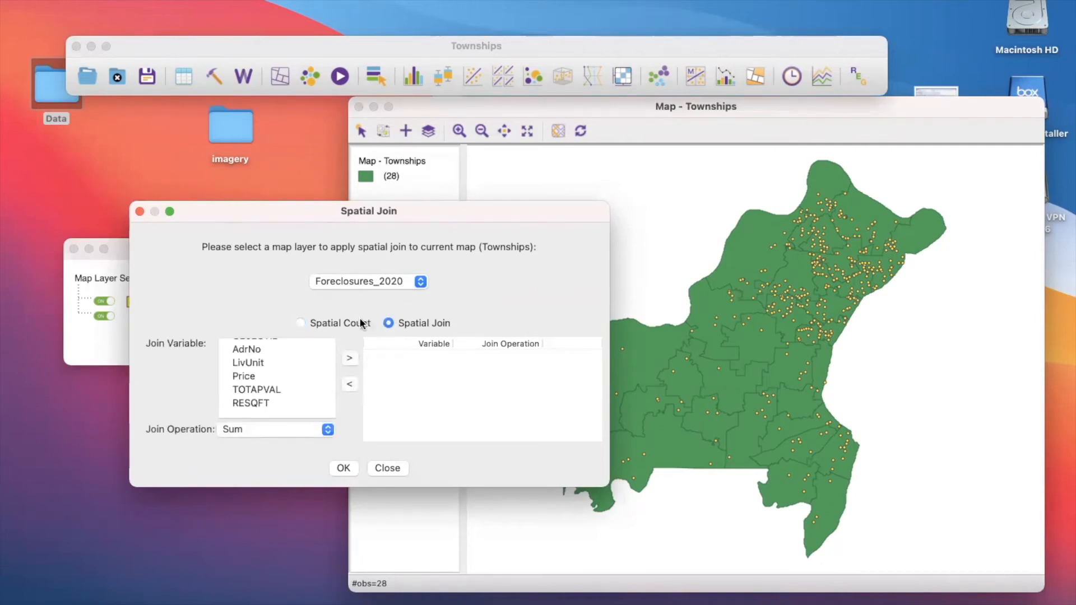
scroll(301, 371, "up", 2)
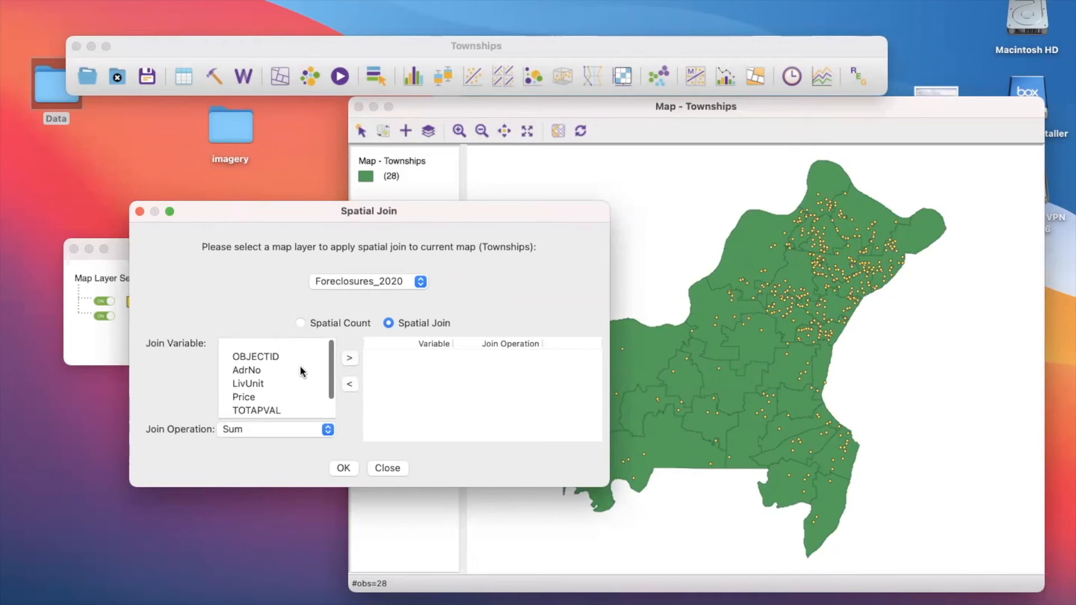
scroll(301, 368, "down", 1)
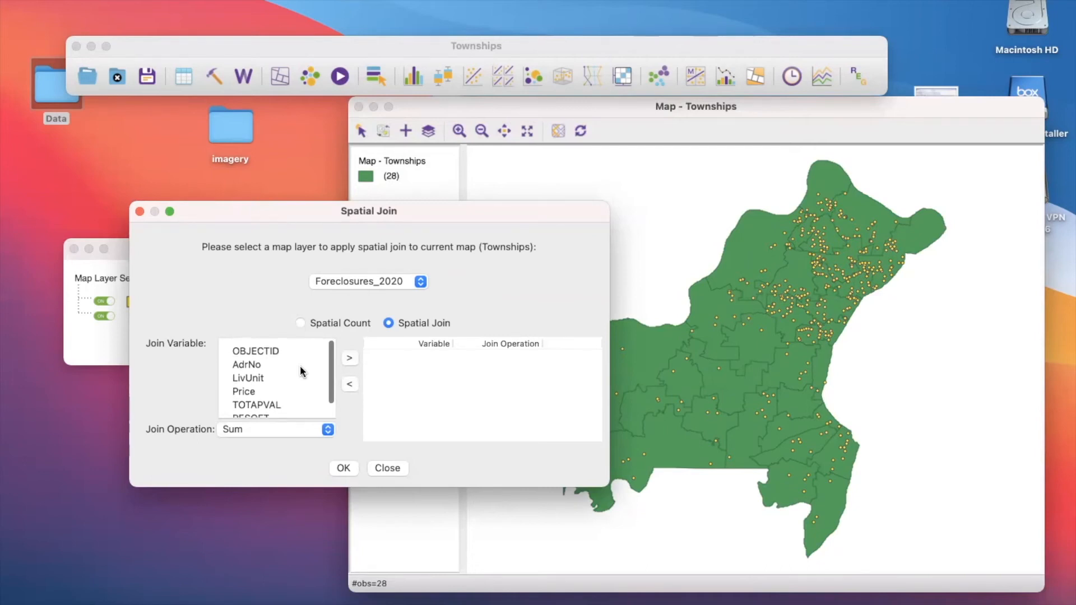
scroll(300, 366, "down", 2)
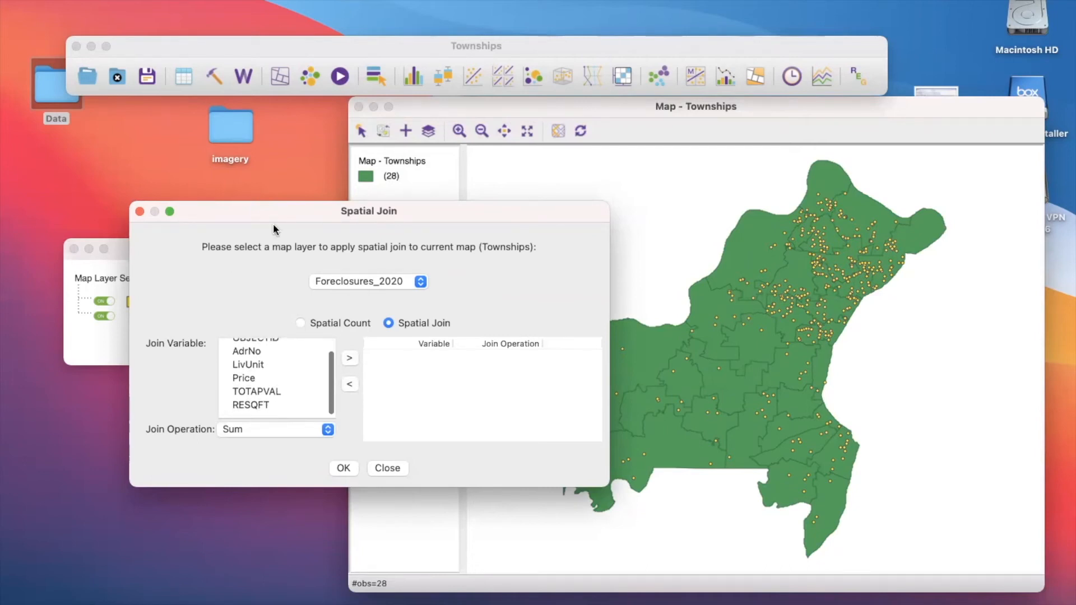
left_click_drag(245, 216, 624, 266)
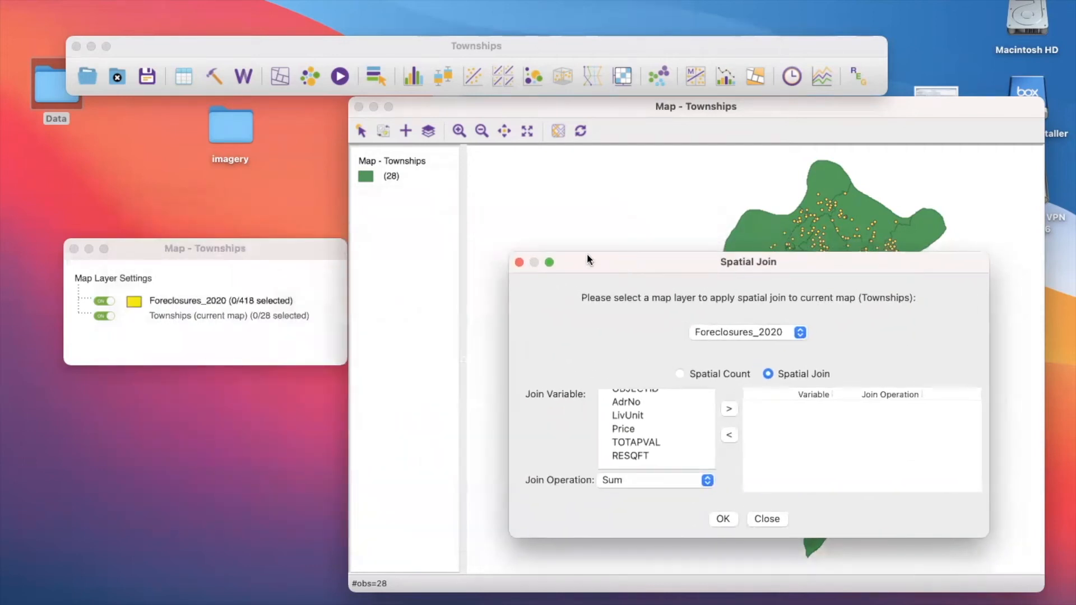
left_click(519, 262)
- Examine the fields of the Townships attribute table, widening the TWP column, and close the table
left_click(180, 74)
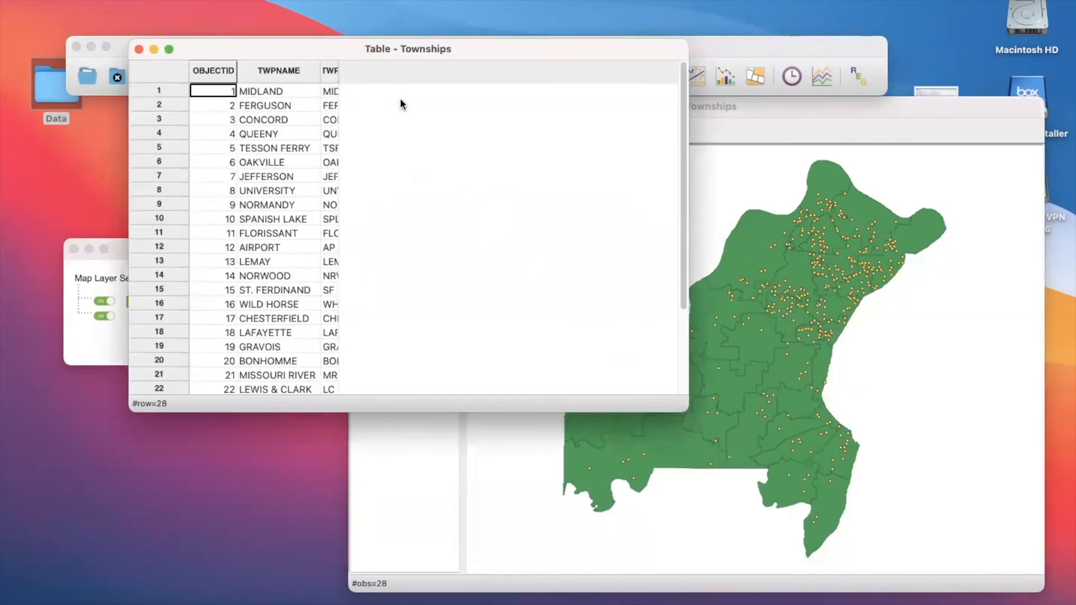
left_click_drag(339, 77, 395, 79)
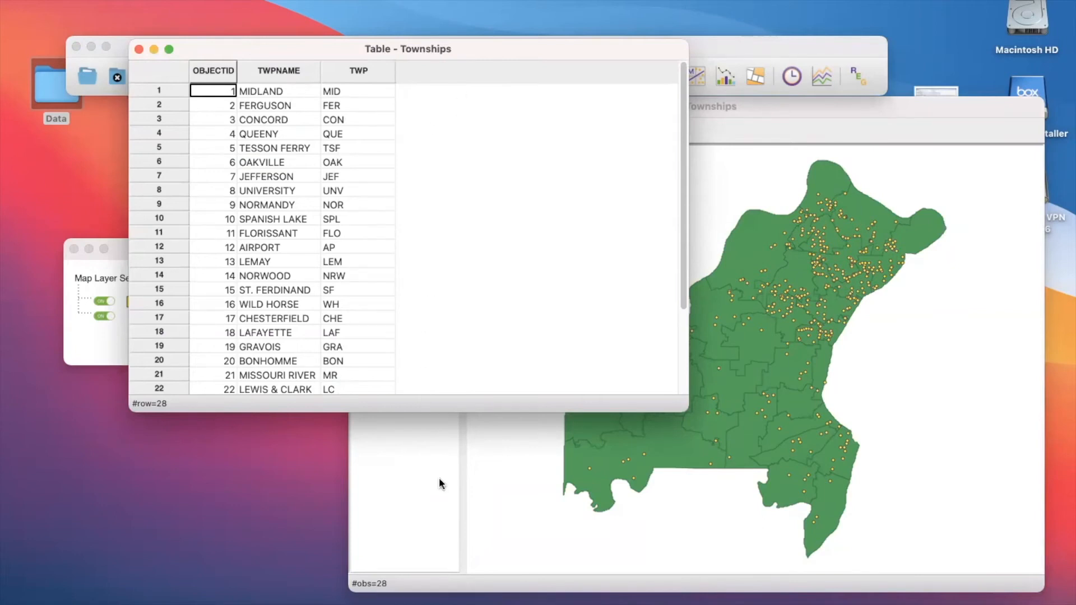
left_click(139, 49)
left_click(186, 306)
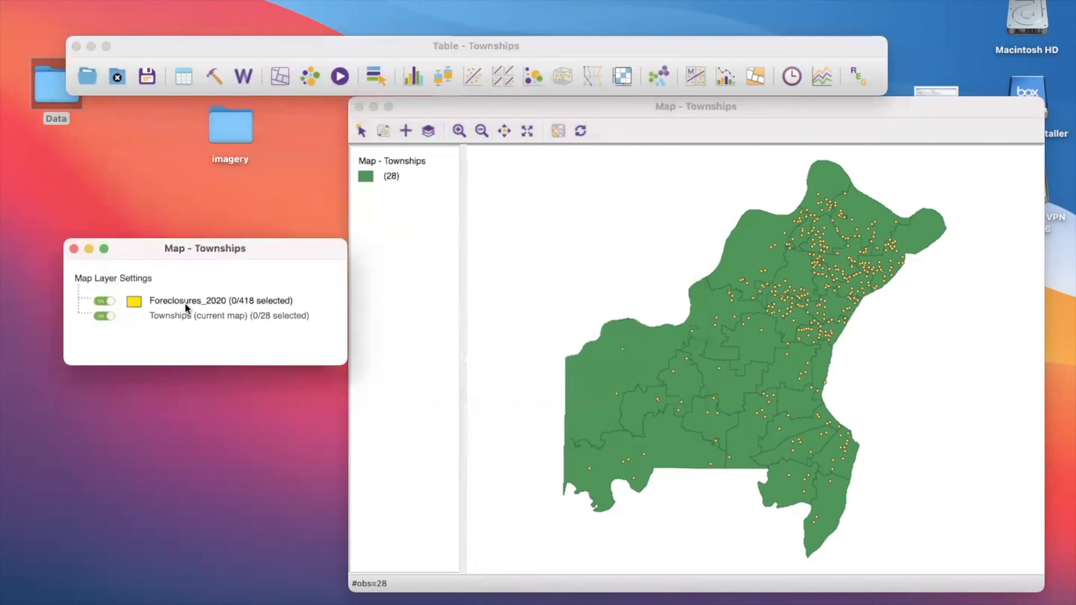
right_click(187, 305)
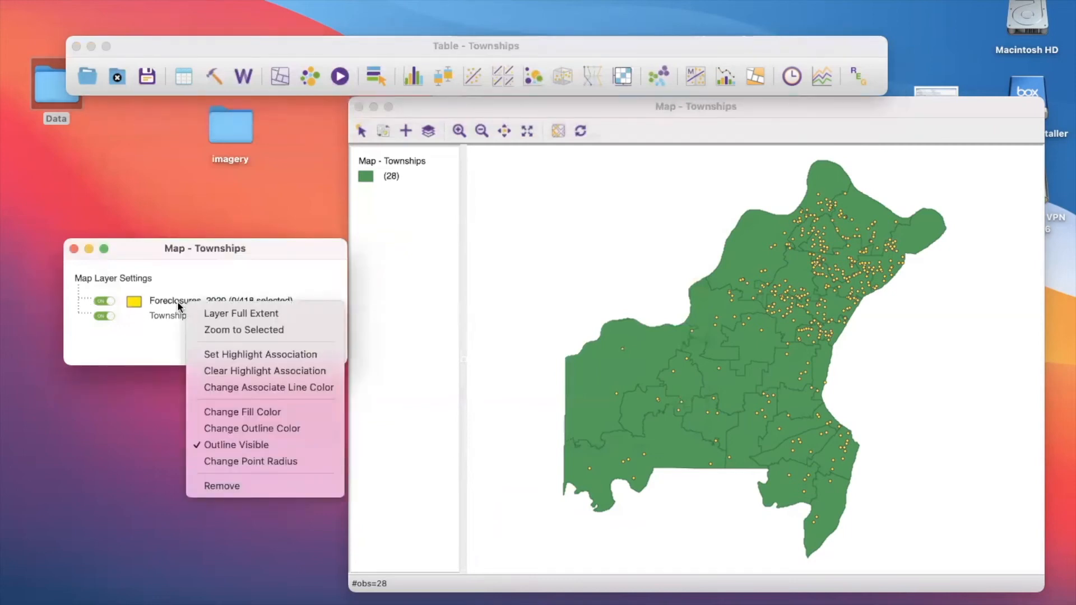
left_click(178, 303)
- Start a spatial join of Foreclosures_2020 to the Townships map, using the Spatial Join option instead of Spatial Count
left_click(167, 1)
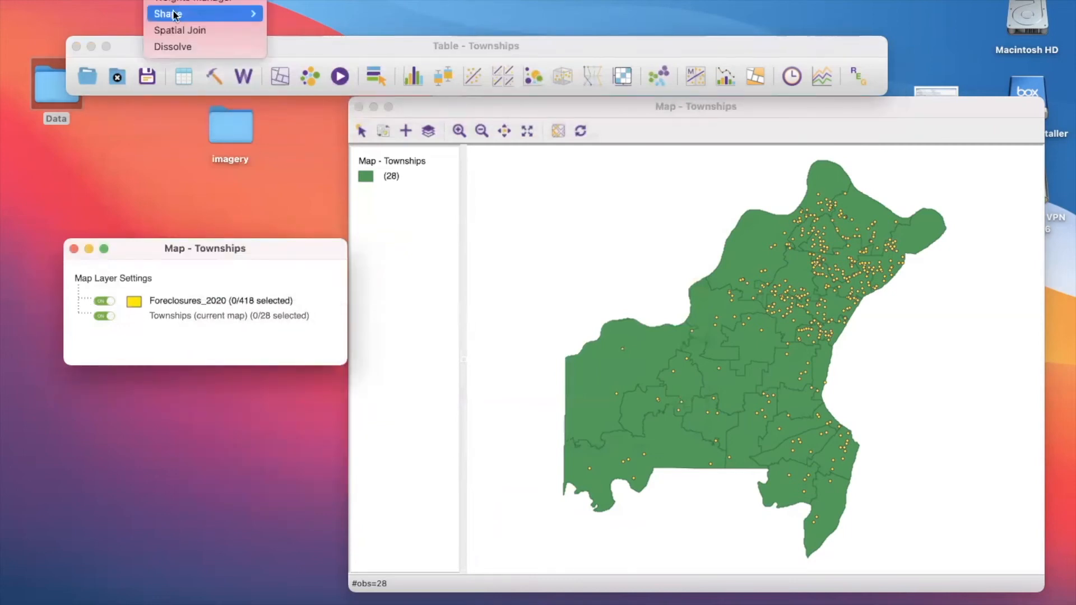
left_click(178, 25)
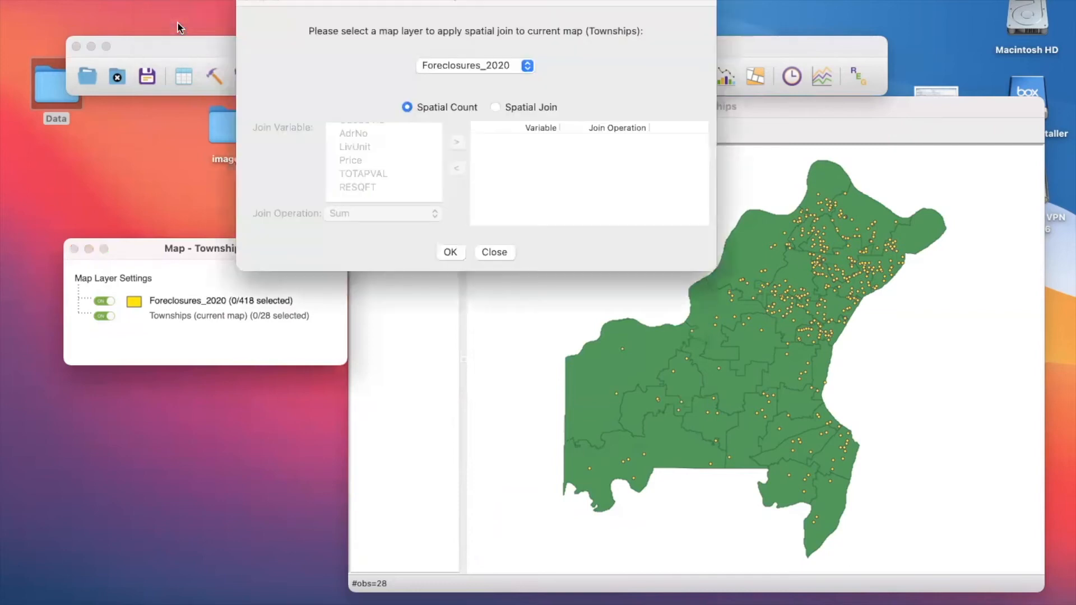
left_click(495, 106)
- Try adding TOTAPVAL with the Sum operation to the join list and remove the entry again
left_click(391, 174)
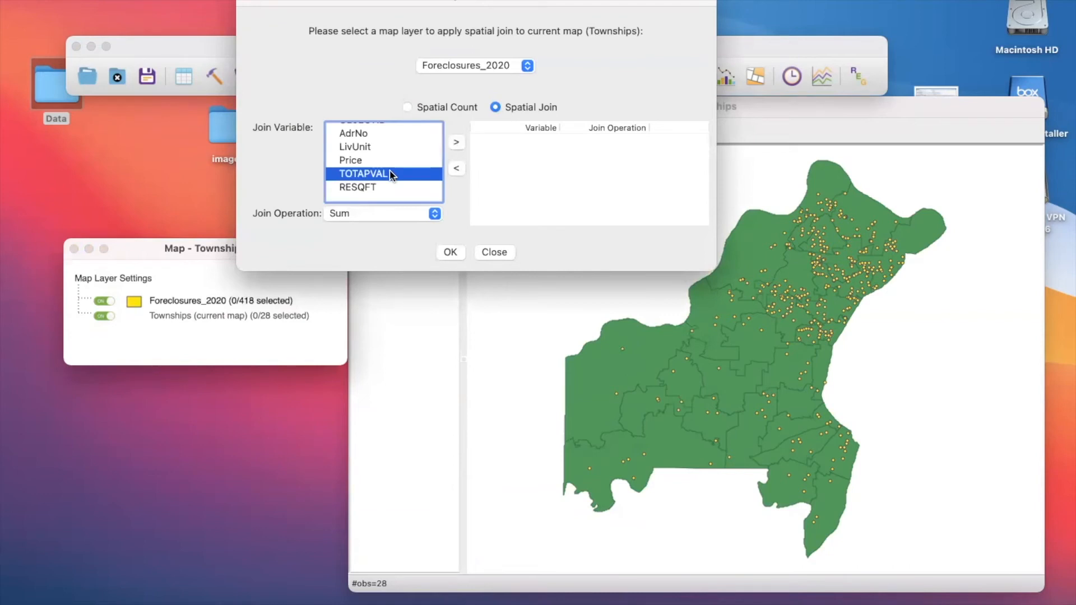
left_click(456, 145)
left_click(598, 143)
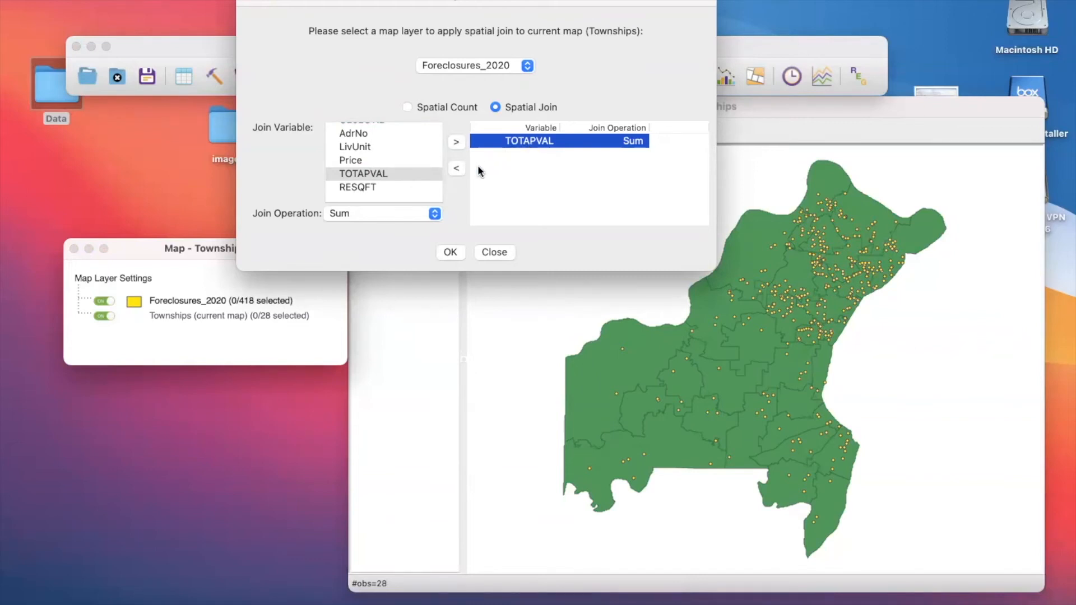
left_click(458, 170)
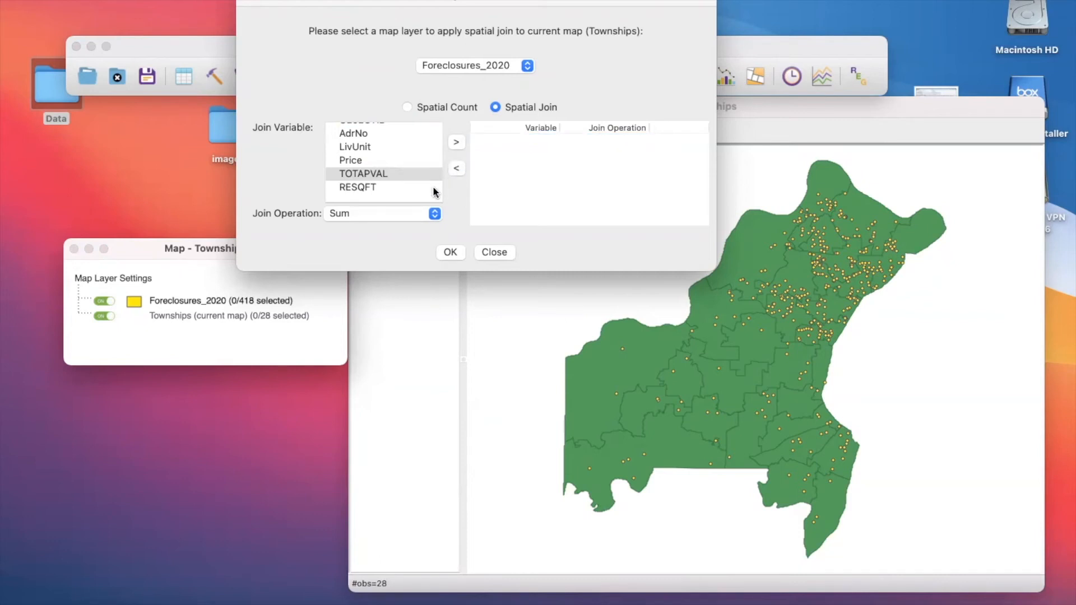
- Set the join operation to Median and add TOTAPVAL to the join list
left_click(434, 214)
left_click(404, 250)
left_click(380, 175)
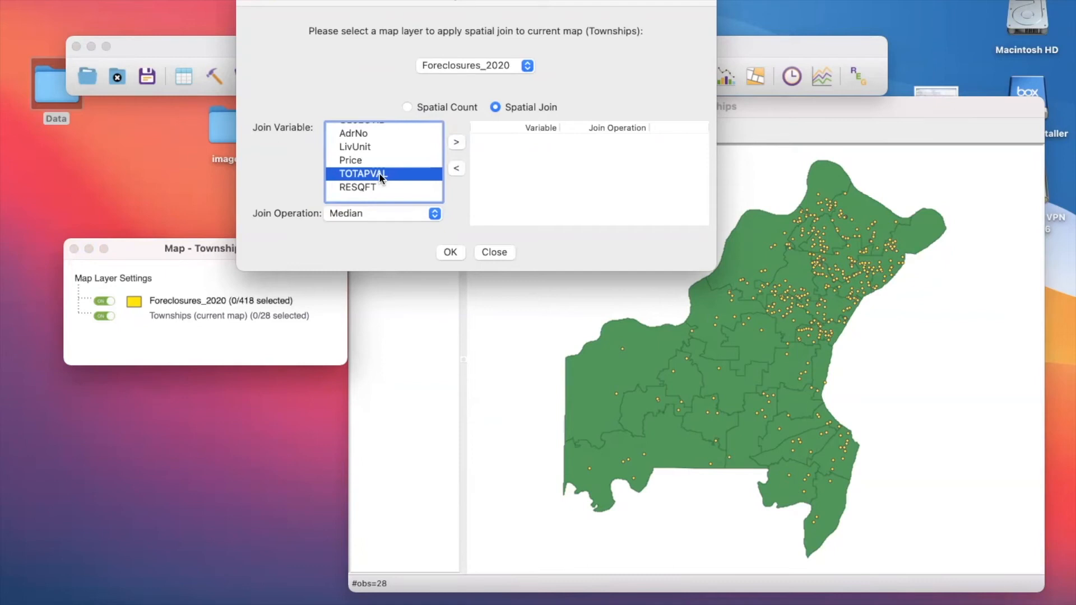
left_click(455, 146)
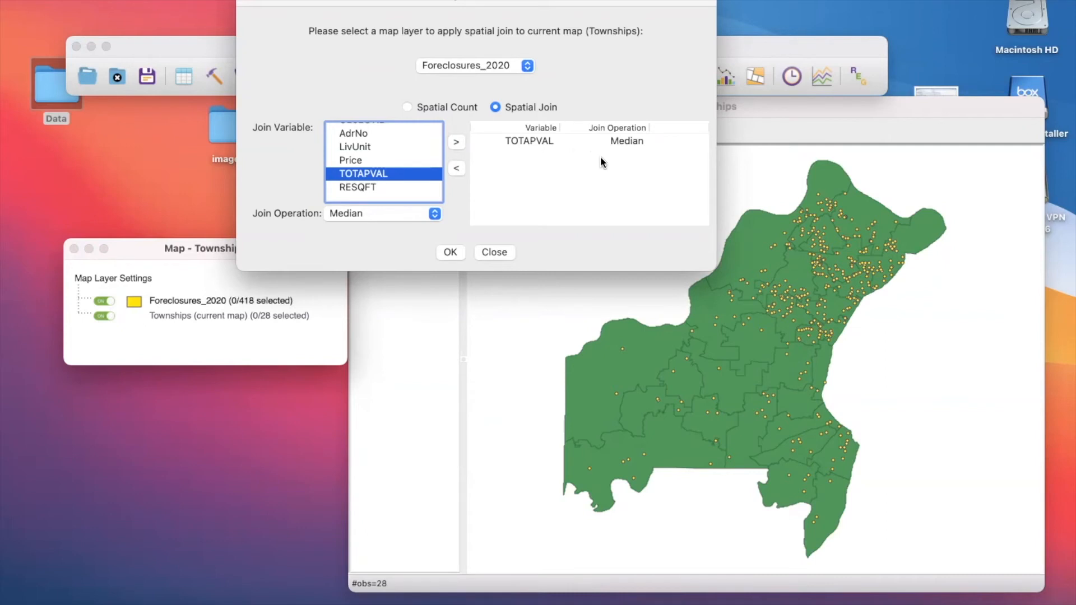
- Run the spatial join, save the result to the Townships table as Med_Prop_Val, and widen that column in the table
left_click(451, 252)
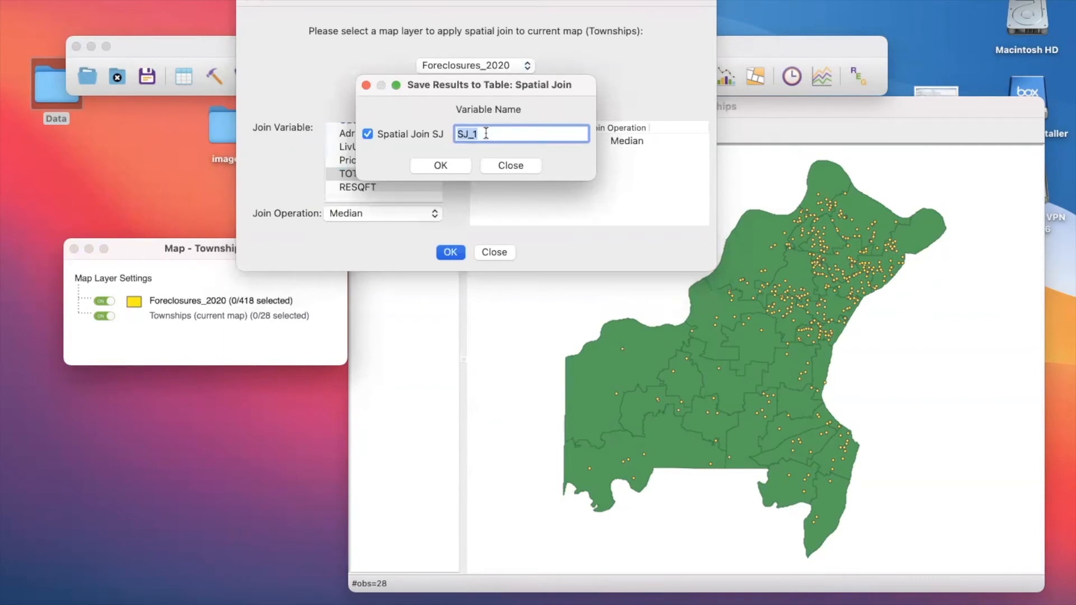
type("Med_Prop_Val")
left_click(438, 166)
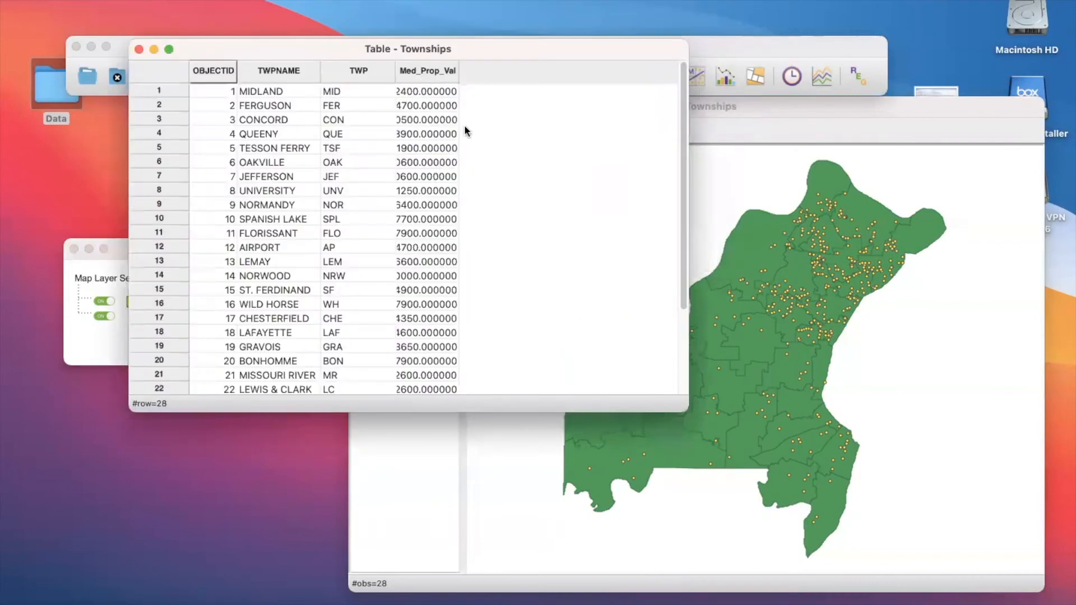
mouse_move(459, 76)
left_mouse_down()
mouse_move(506, 80)
mouse_move(477, 77)
left_mouse_up()
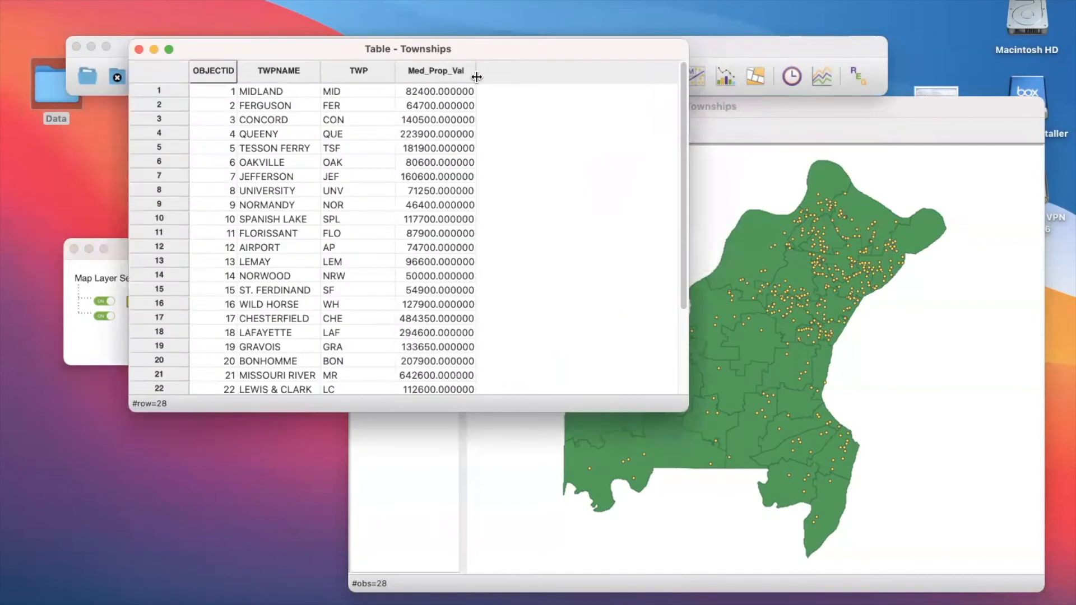
- Select the Ferguson, Florissant, St. Ferdinand and Lafayette rows one after another to locate each on the map, and bring the Townships map forward
left_click(151, 106)
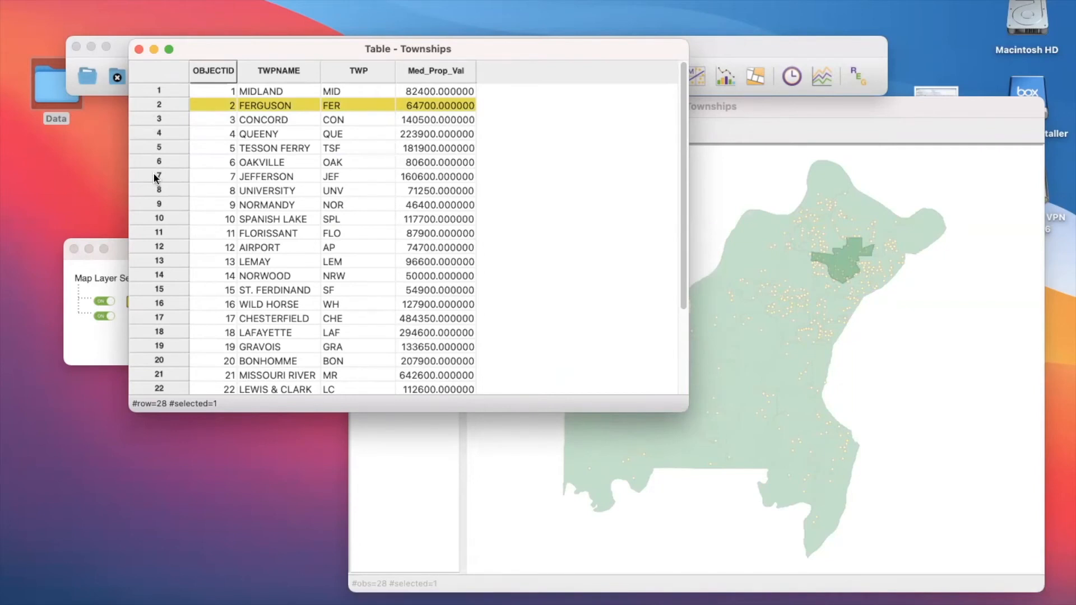
left_click(155, 236)
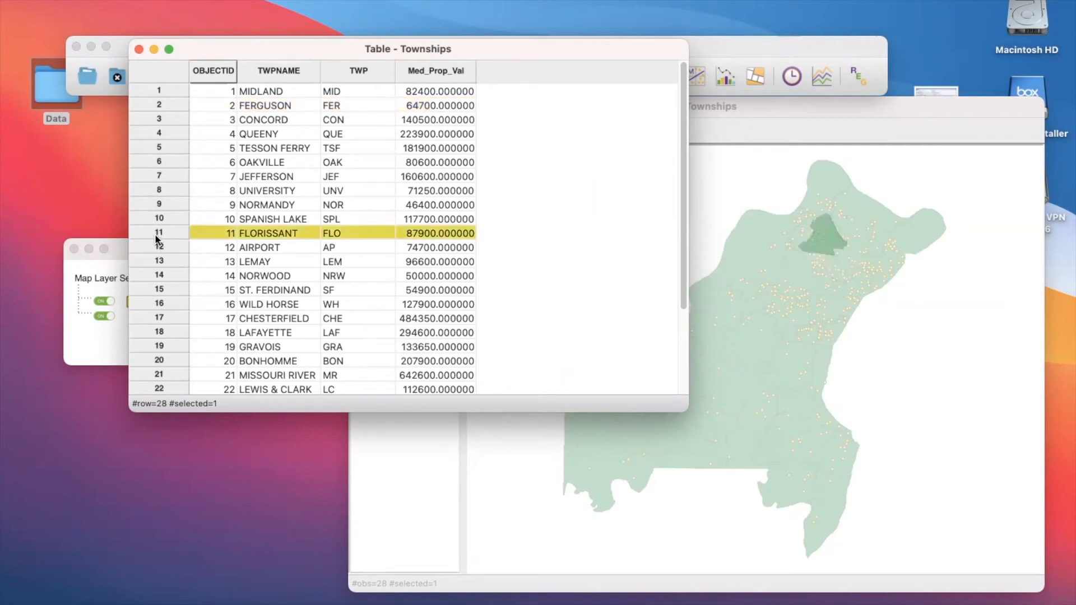
left_click(155, 290)
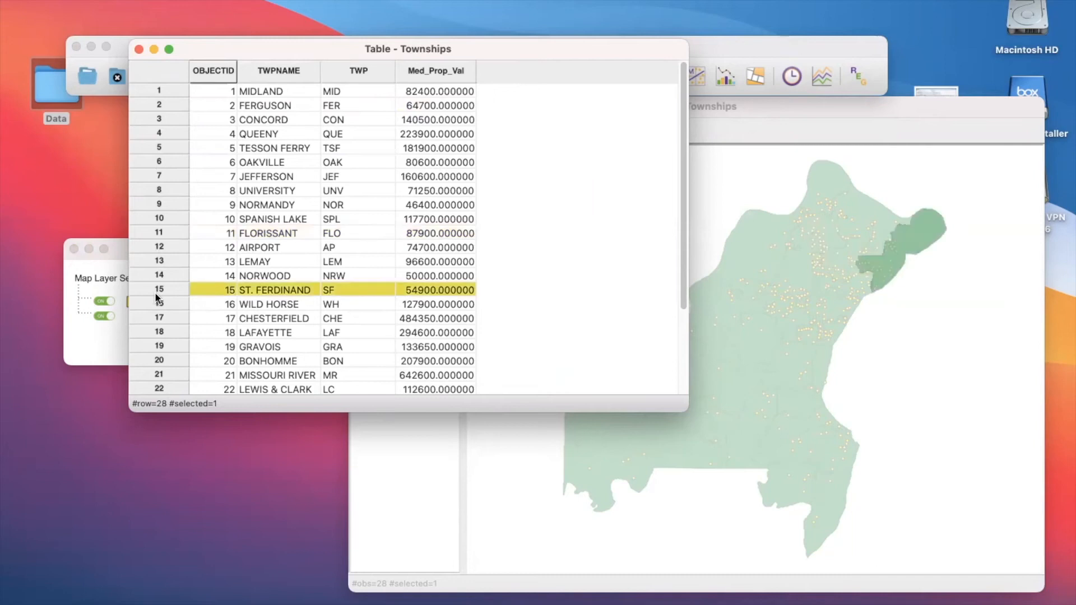
left_click(155, 332)
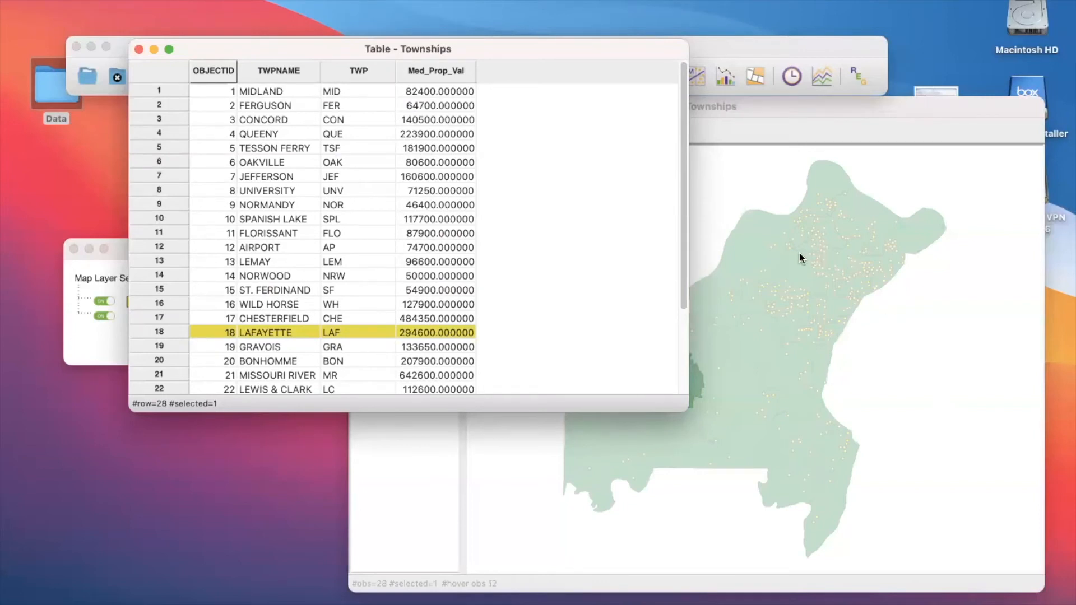
left_click(413, 462)
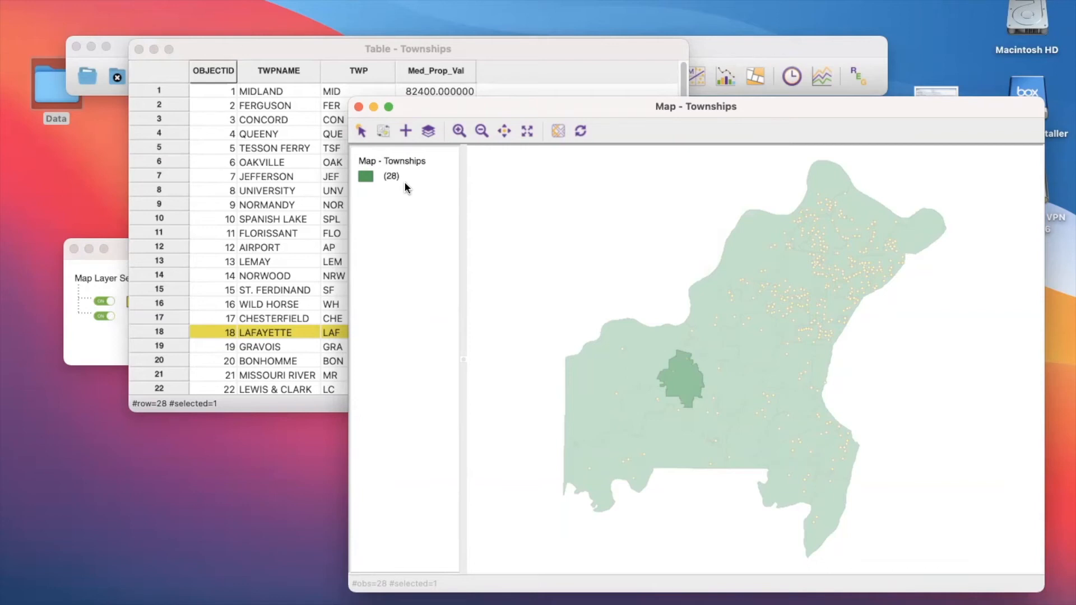
left_click(94, 0)
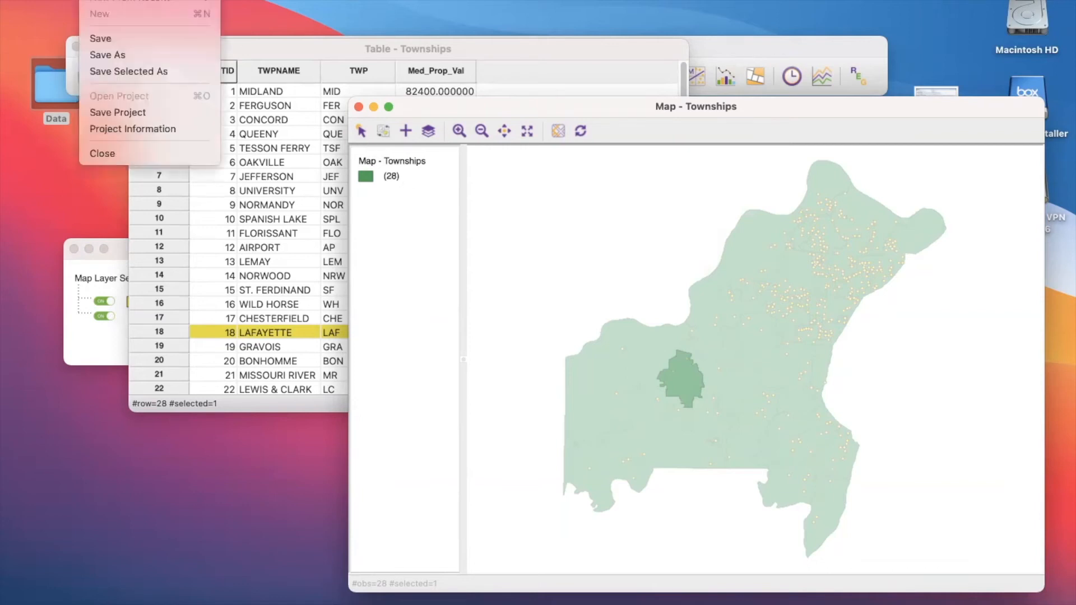
left_click(93, 0)
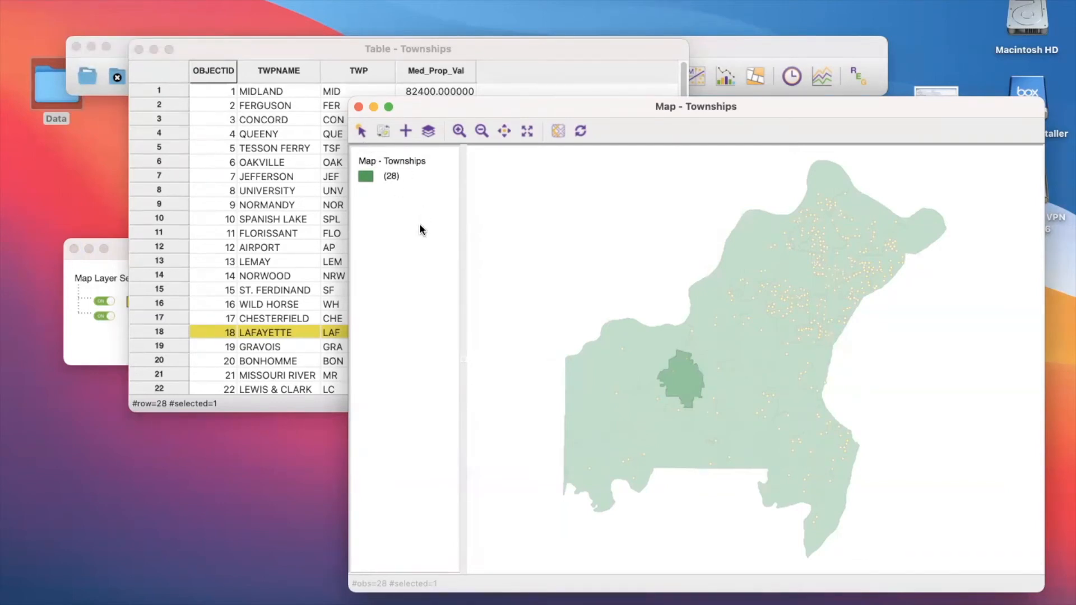
left_click(87, 350)
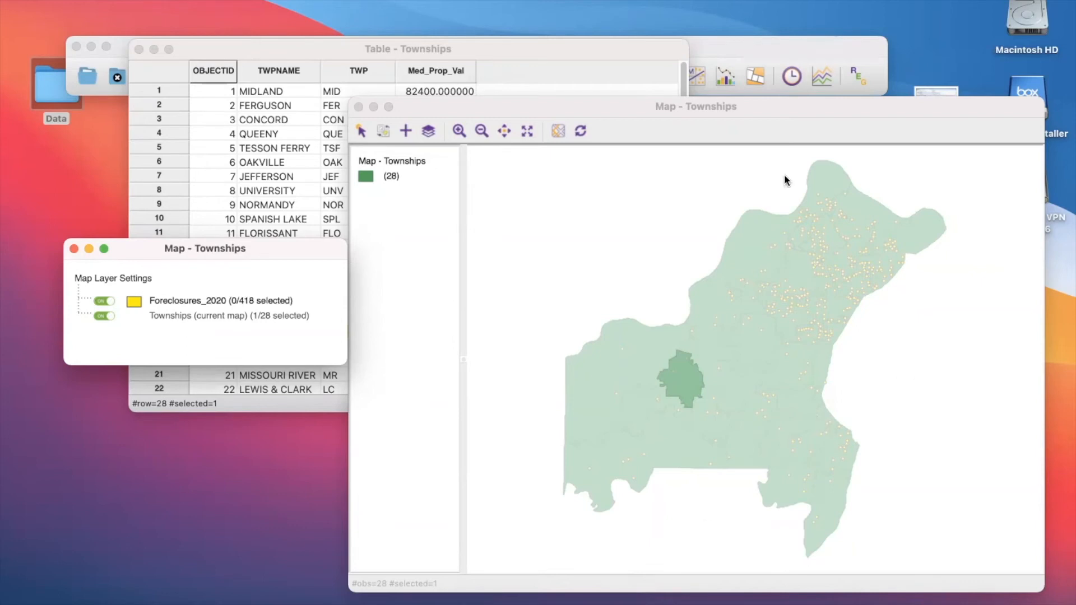
- Move the Townships map window in front of the attribute table and clear the township selection
left_click_drag(667, 104, 507, 42)
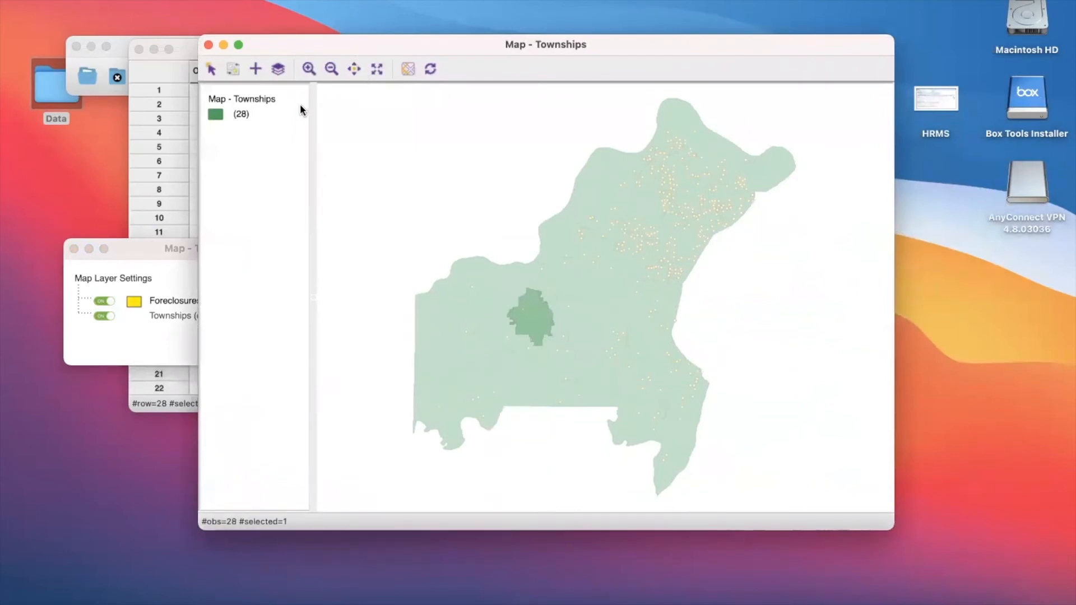
left_click(422, 215)
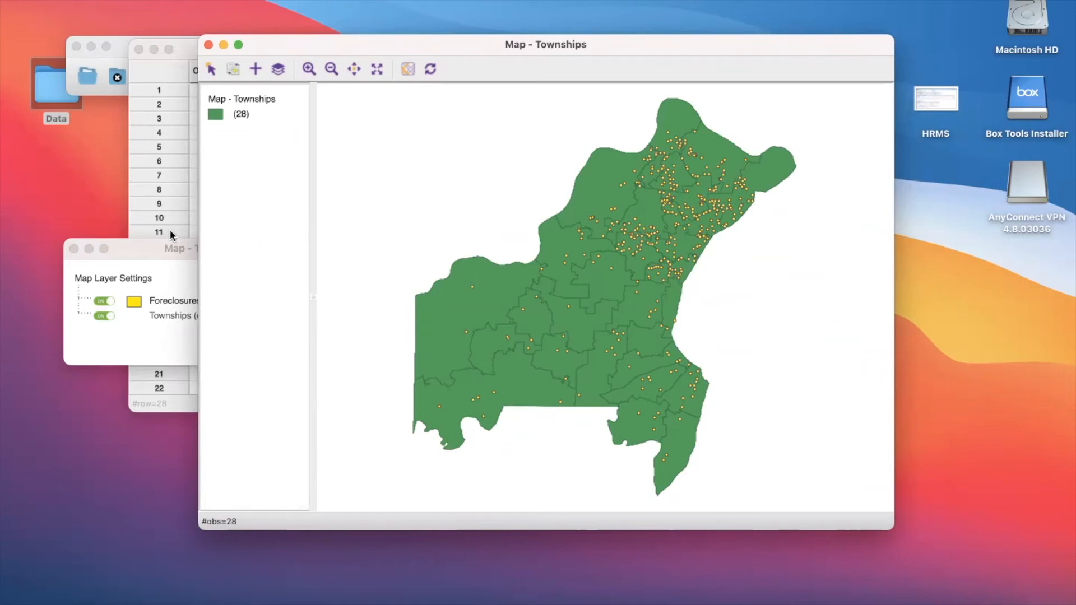
left_click(91, 0)
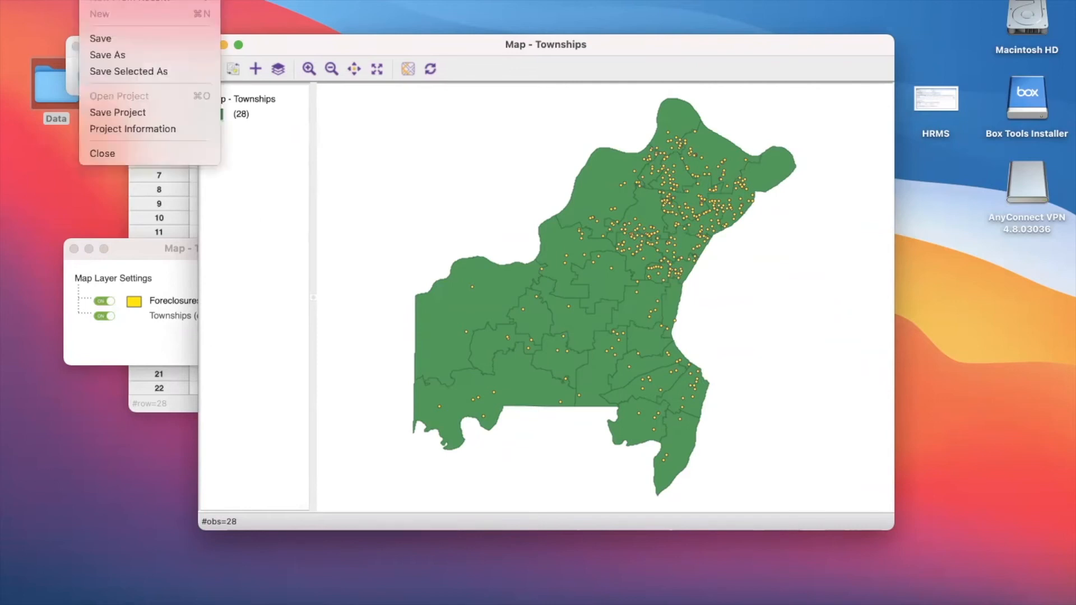
left_click(92, 0)
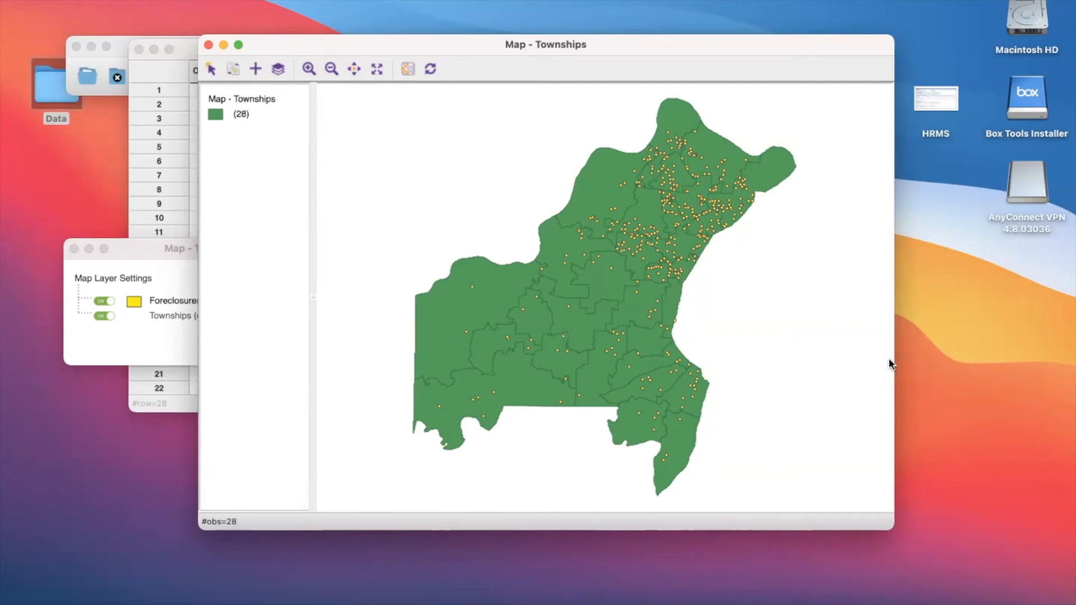
left_click(159, 0)
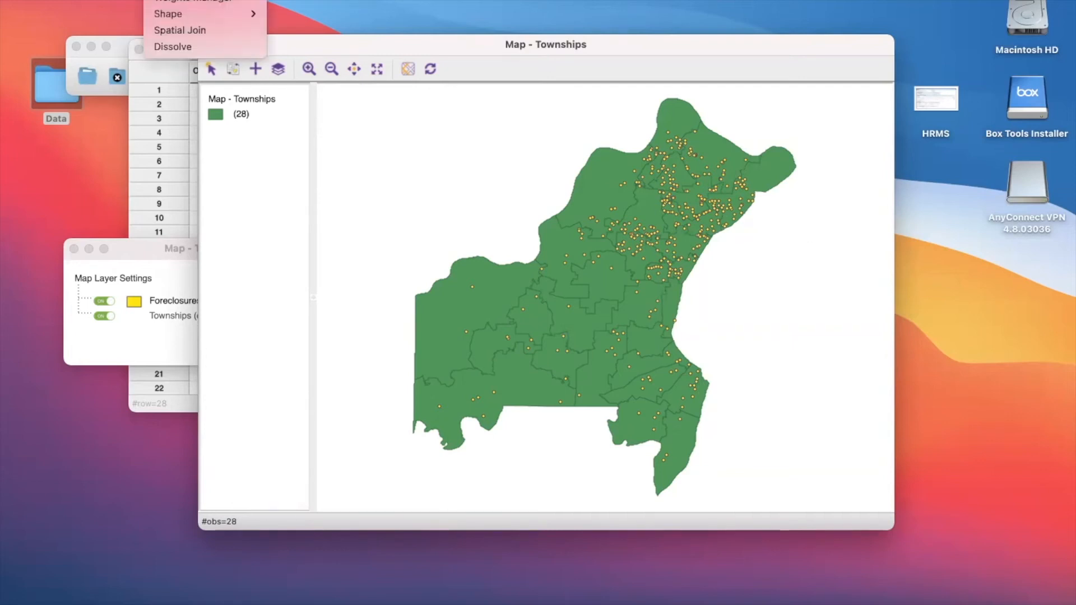
left_click(159, 0)
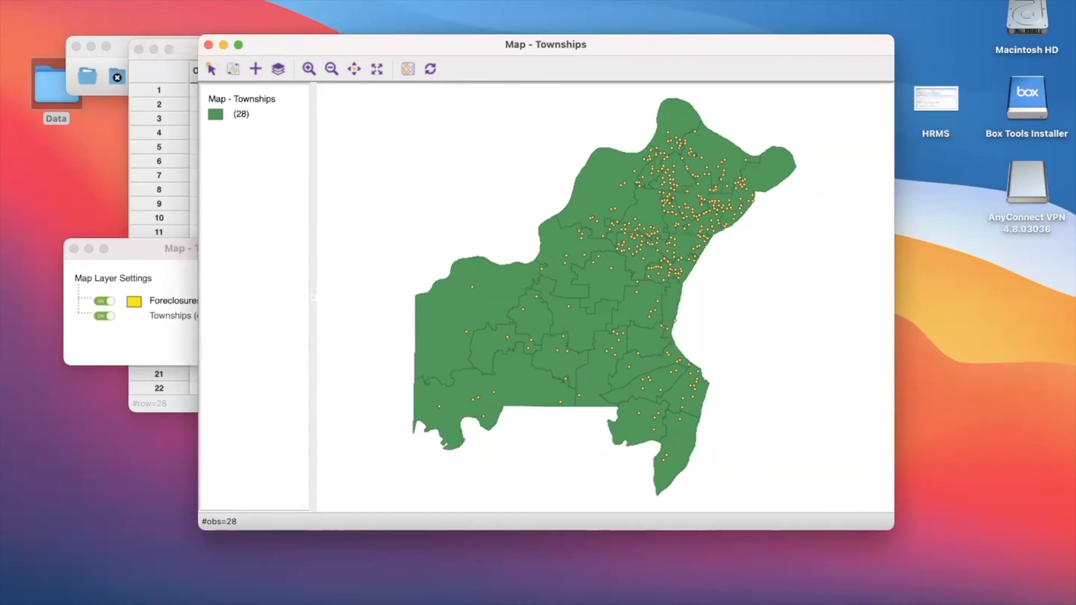
left_click(158, 0)
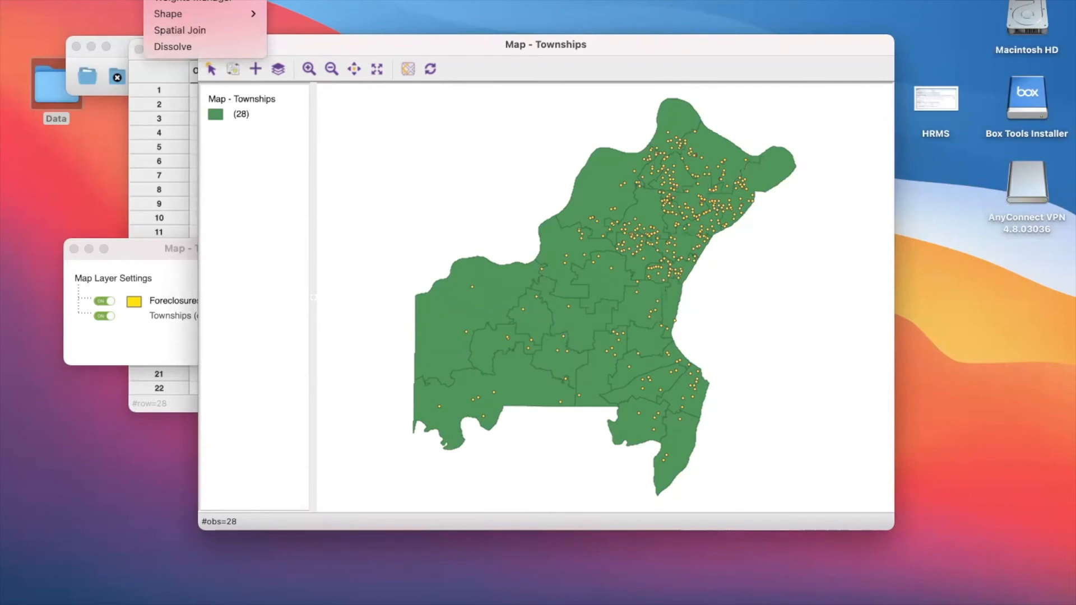
left_click(158, 0)
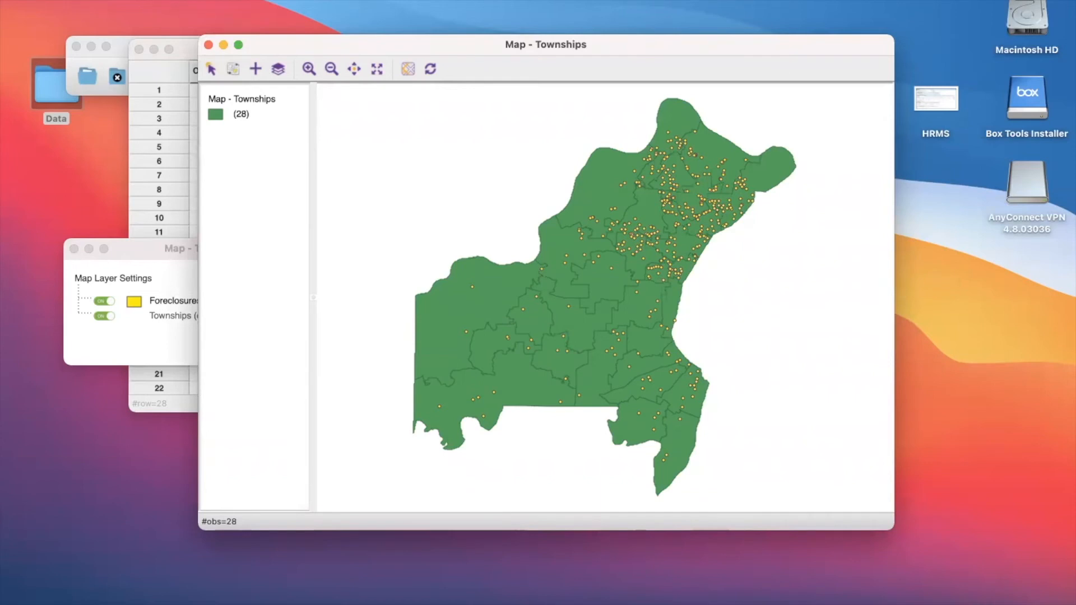
left_click(203, 0)
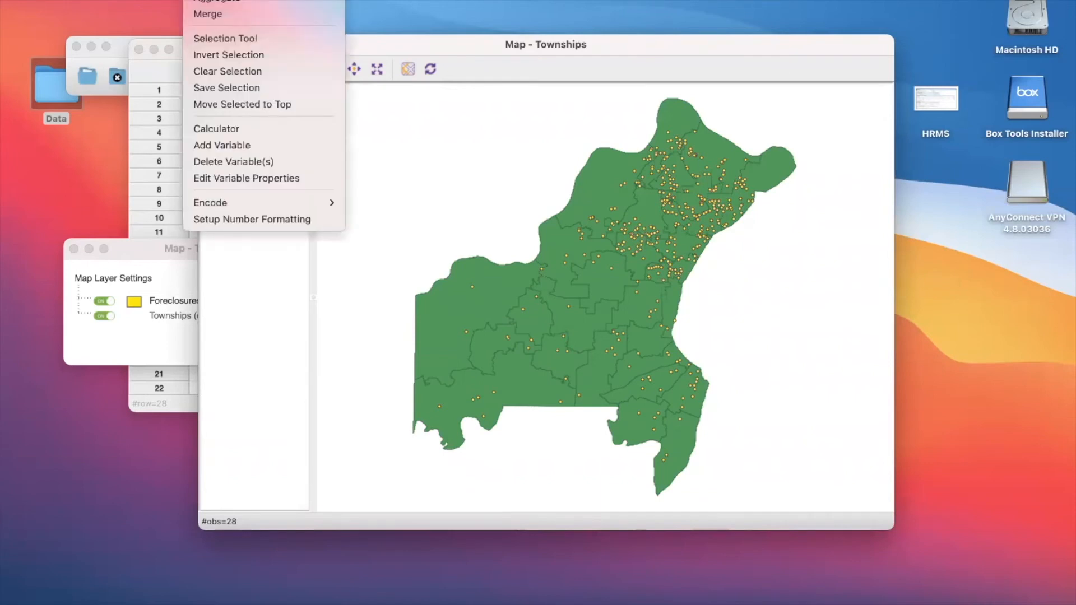
key("Escape")
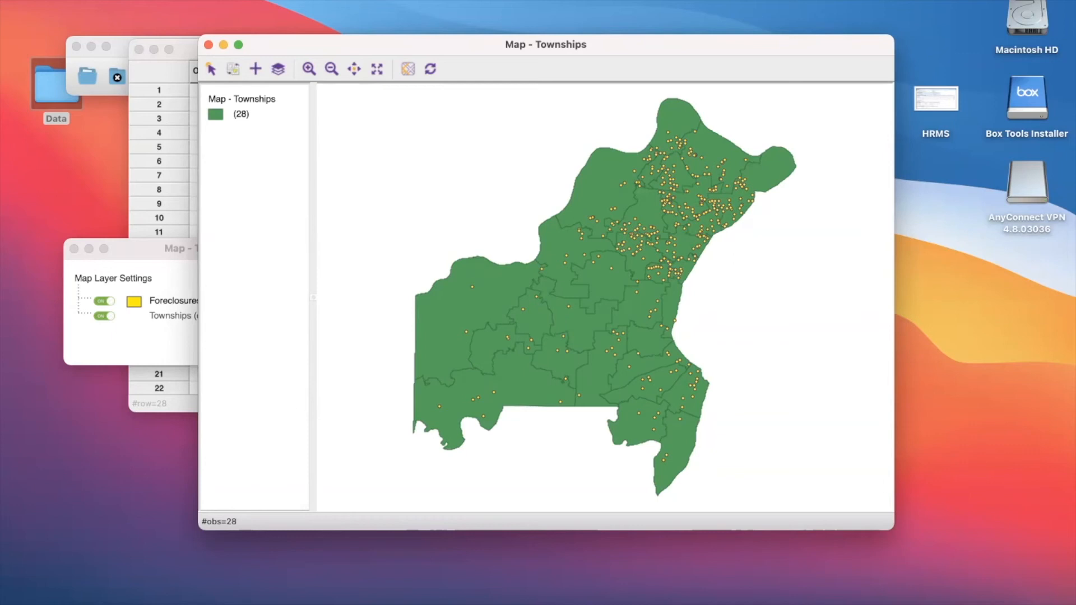
left_click(466, 0)
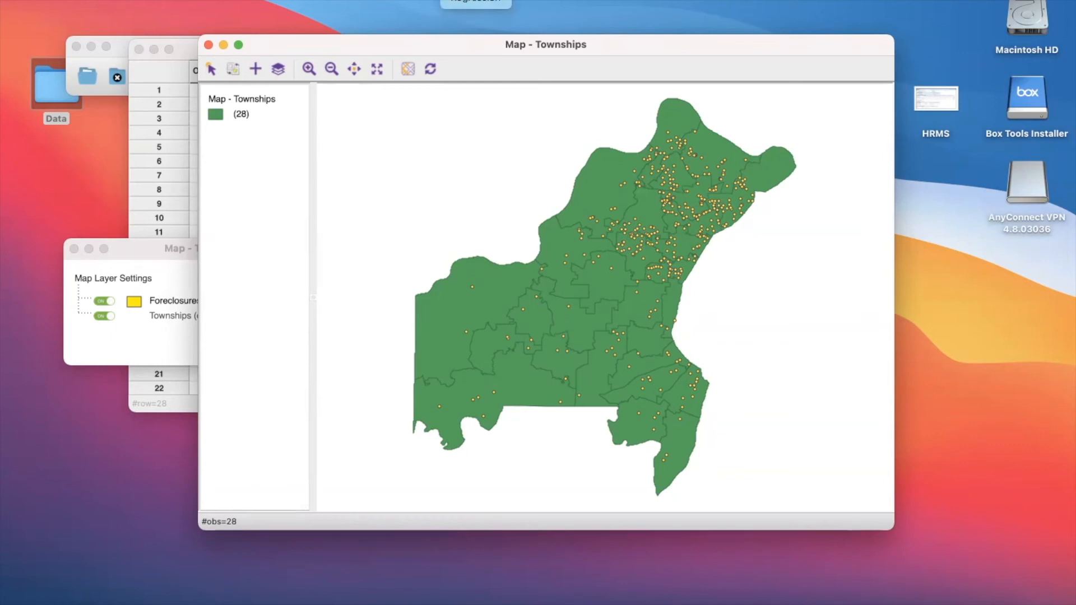
mouse_move(380, 0)
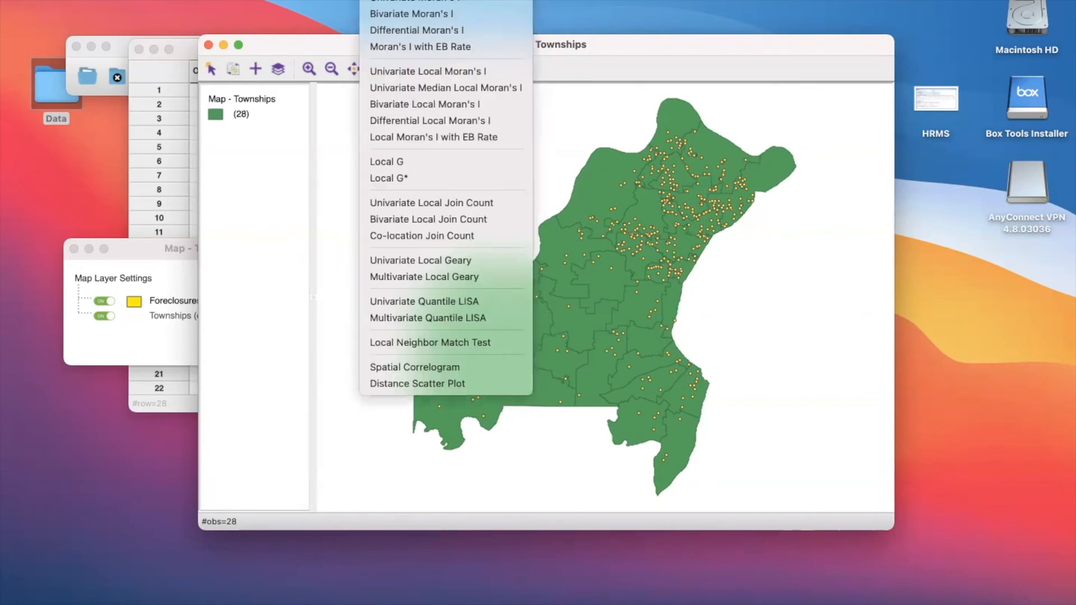
key("Escape")
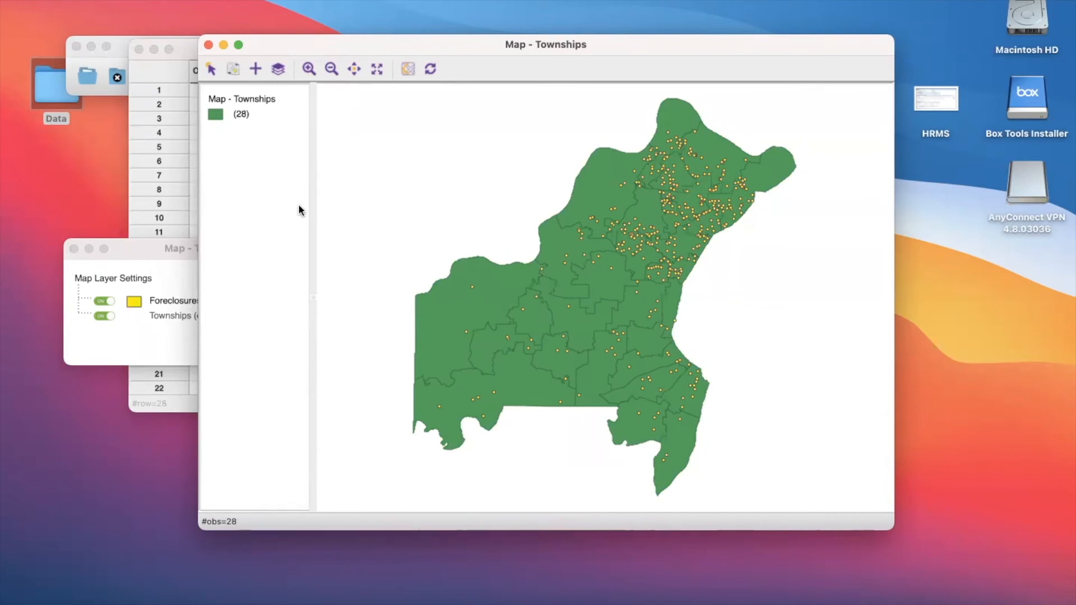
- Run a spatial count of Foreclosures_2020 on the Townships map and save the result to the table as Spatial_Count
left_click(160, 0)
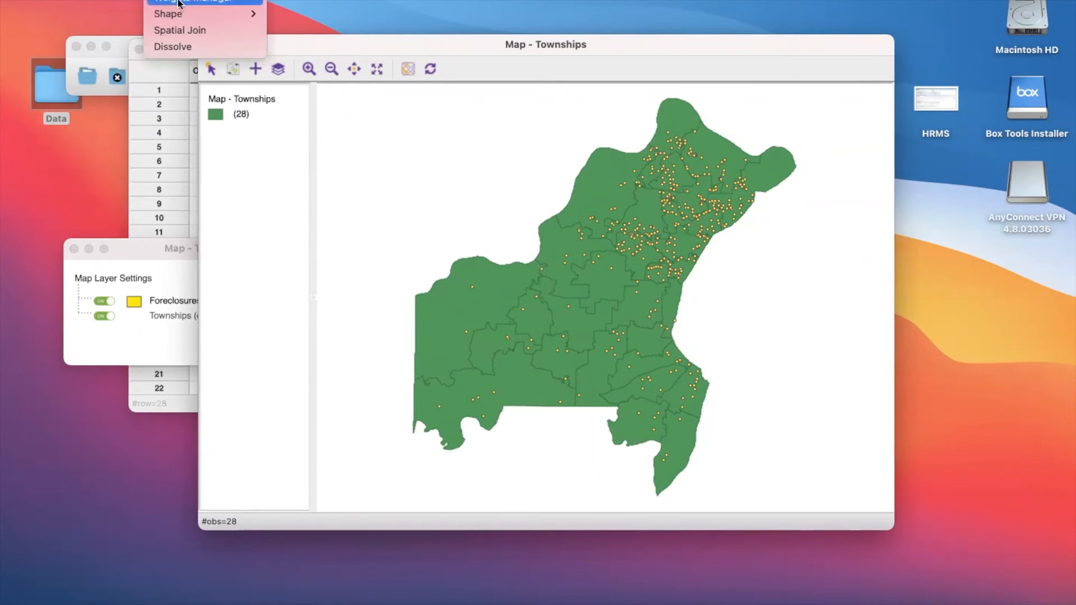
left_click(182, 26)
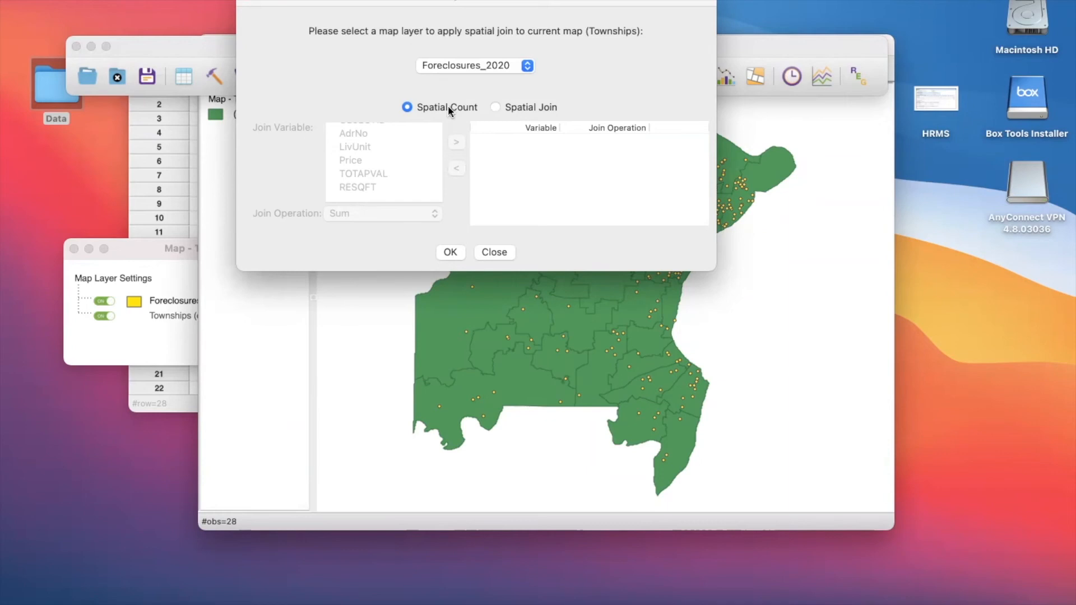
left_click(450, 253)
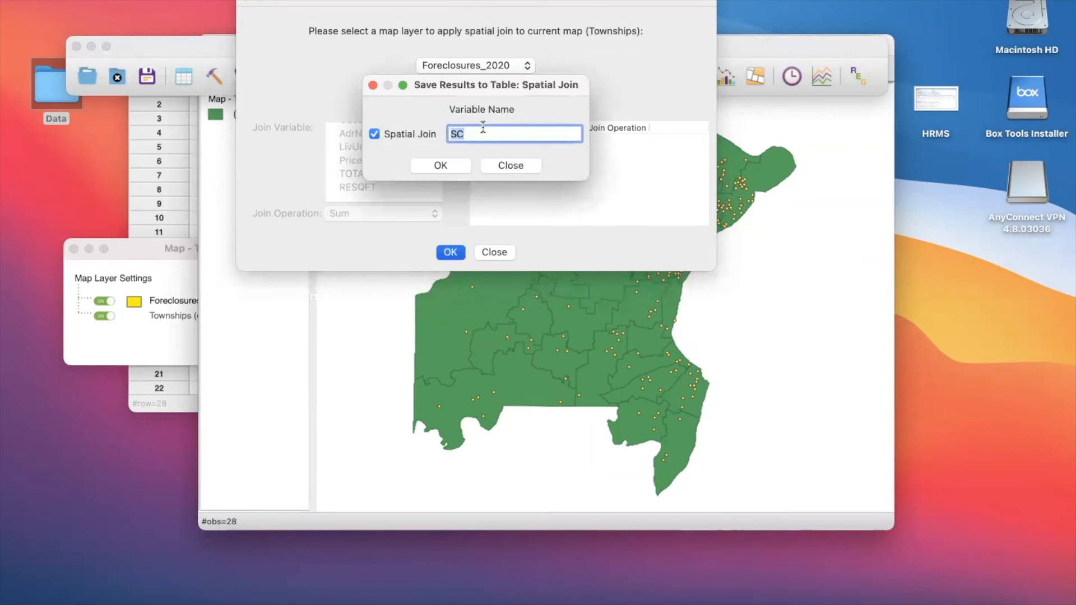
type("Spatial_Count")
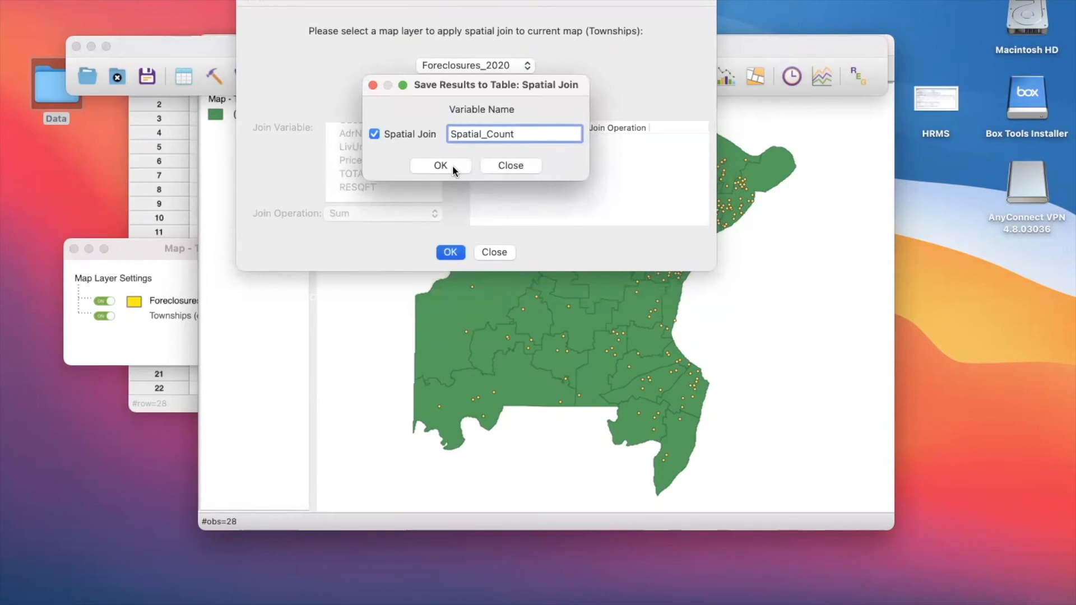
left_click(453, 165)
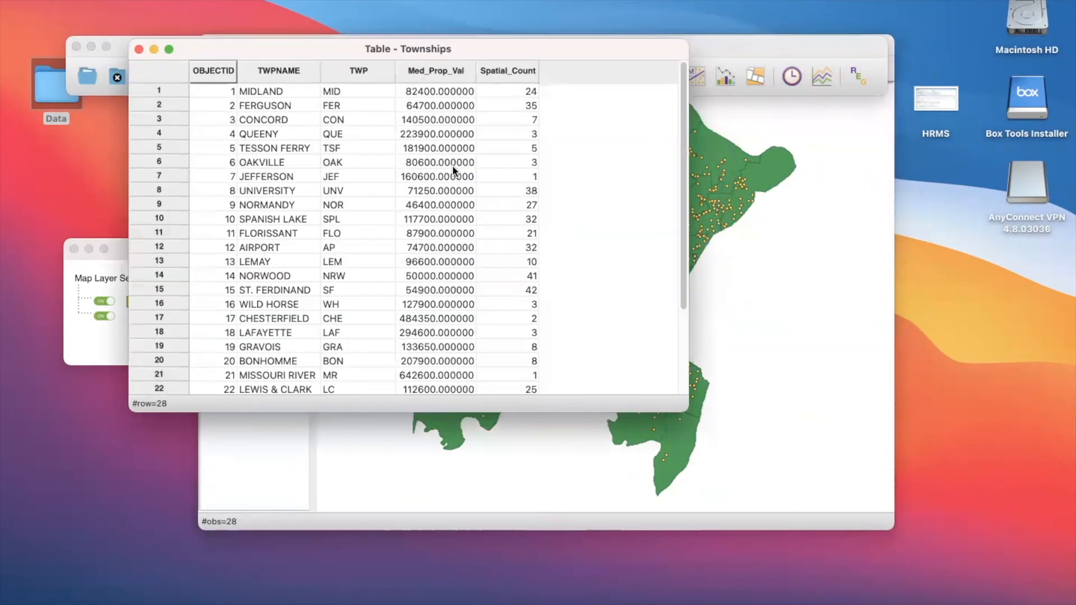
- Move the Townships table clear of the map, locate the Ferguson and Jefferson rows on it, and review the remaining townships' counts
left_click_drag(516, 54, 529, 176)
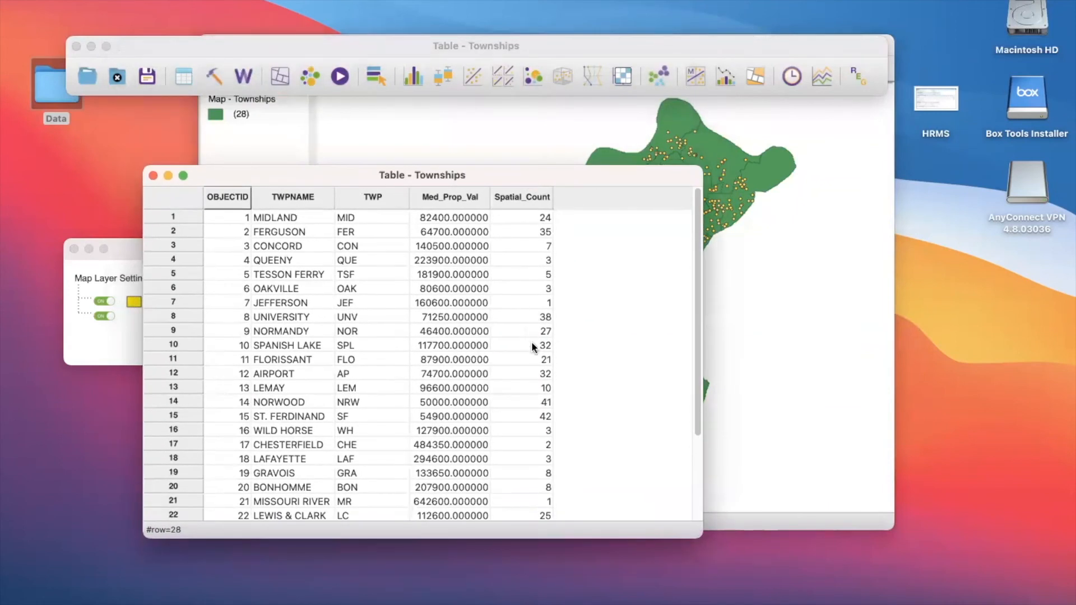
left_click(511, 217)
left_click_drag(224, 180, 144, 178)
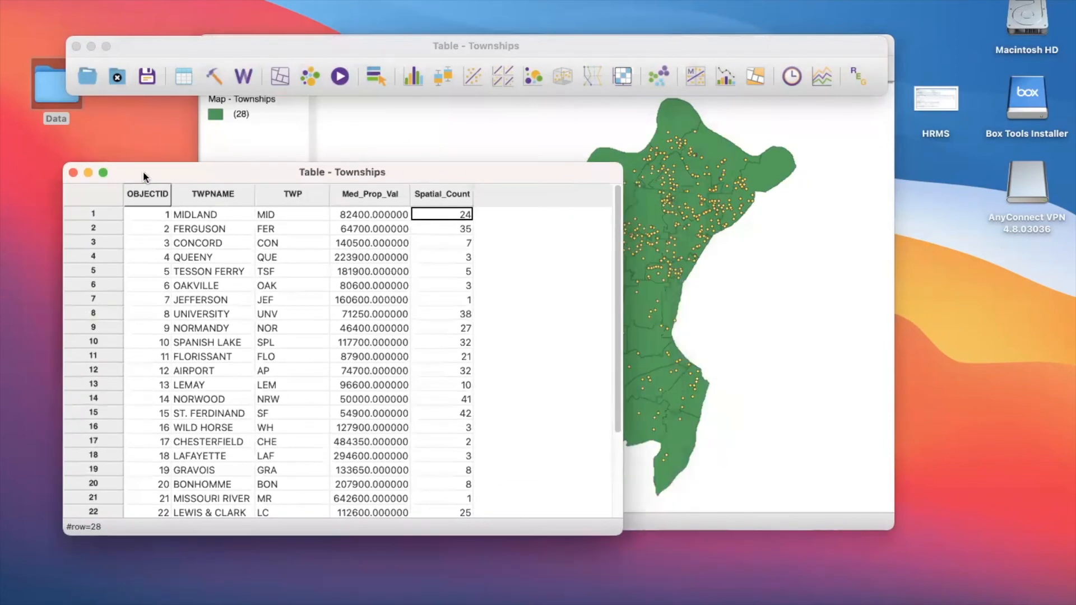
left_click(91, 227)
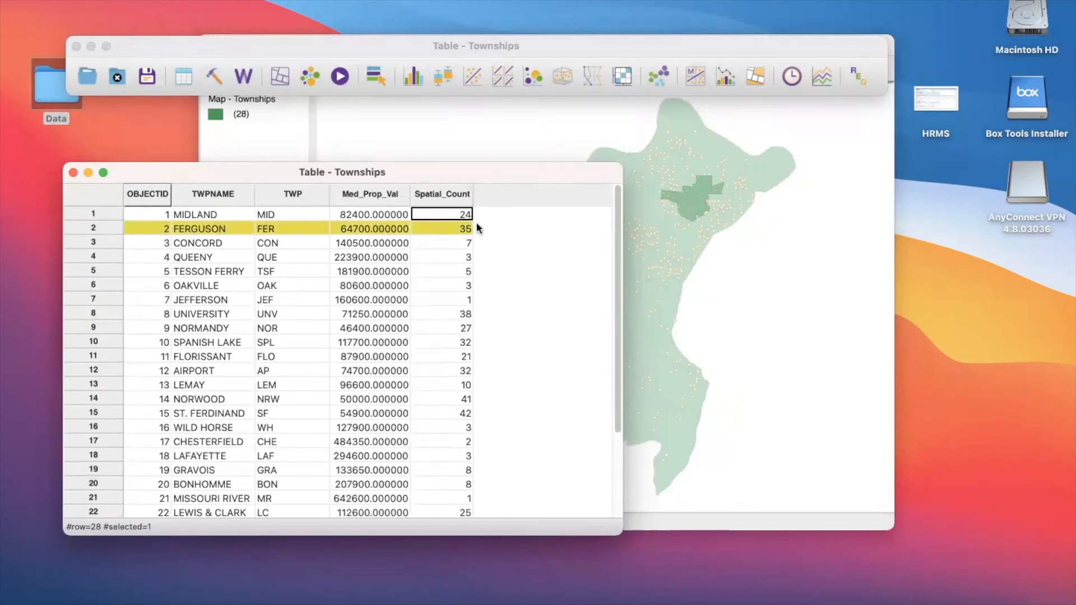
mouse_move(401, 173)
left_mouse_down()
mouse_move(329, 183)
mouse_move(410, 165)
left_mouse_up()
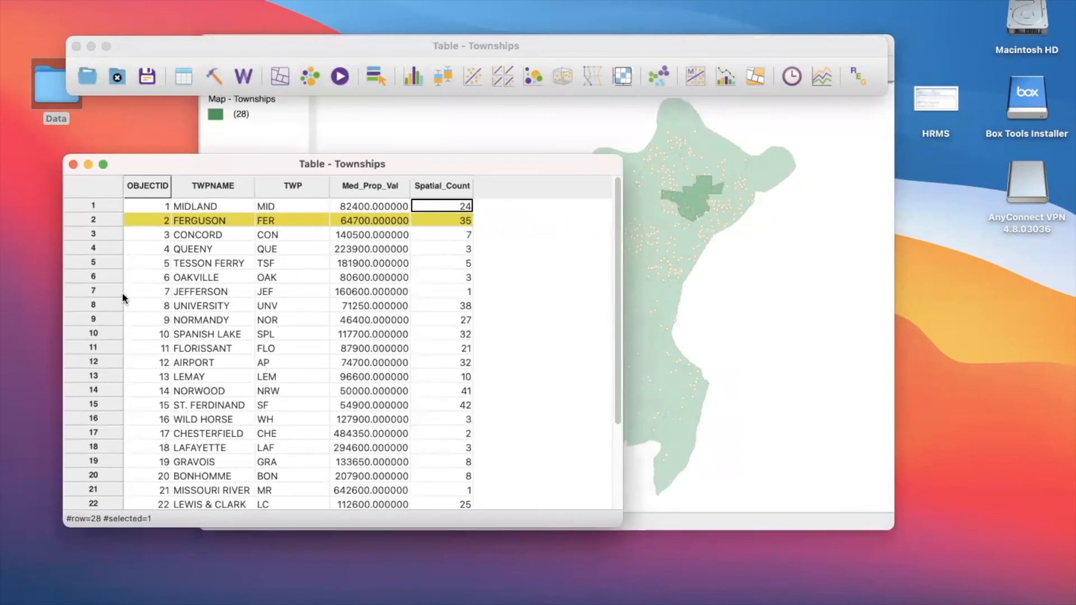
left_click(92, 283)
left_click(93, 291)
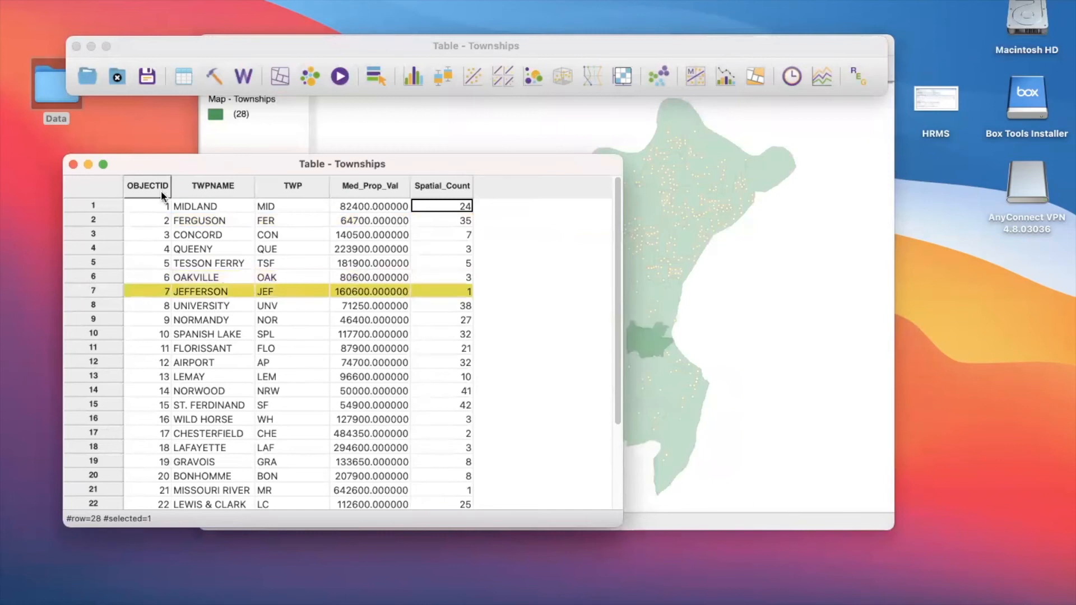
left_click_drag(199, 166, 156, 135)
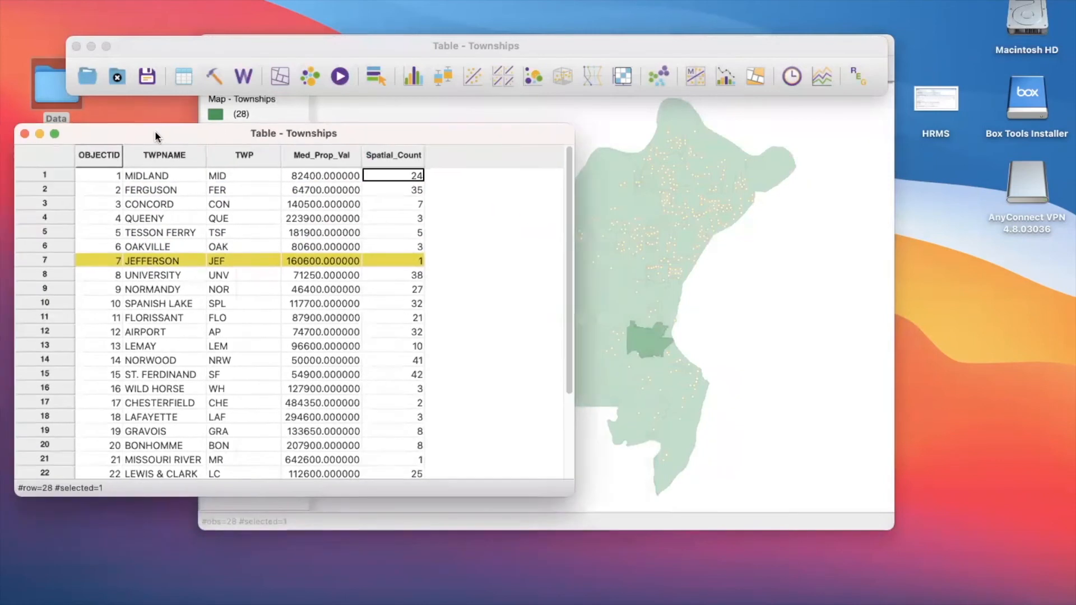
scroll(139, 375, "down", 3)
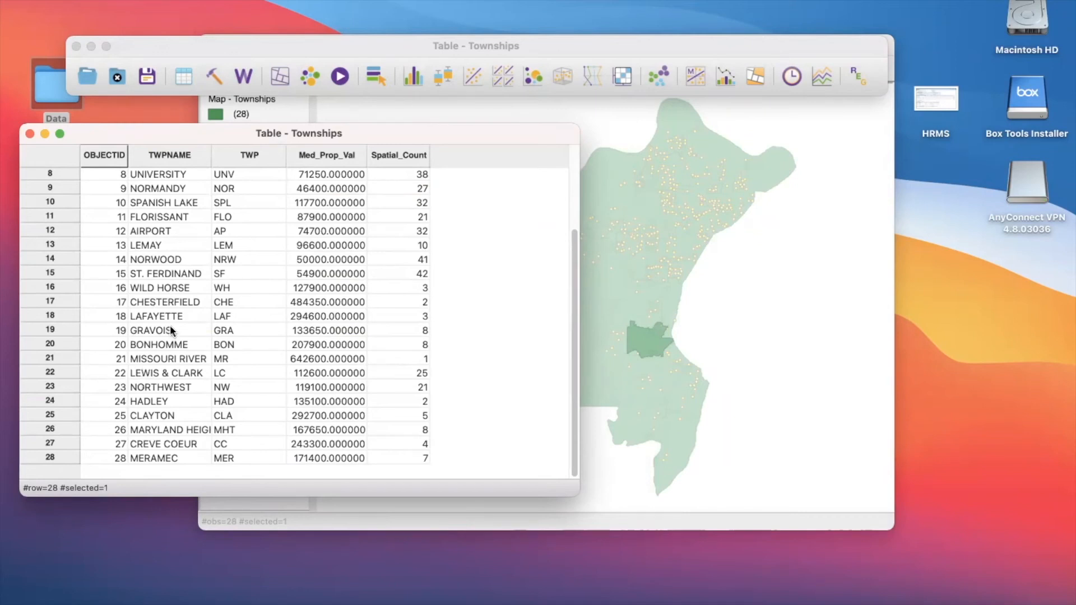
scroll(203, 250, "up", 4)
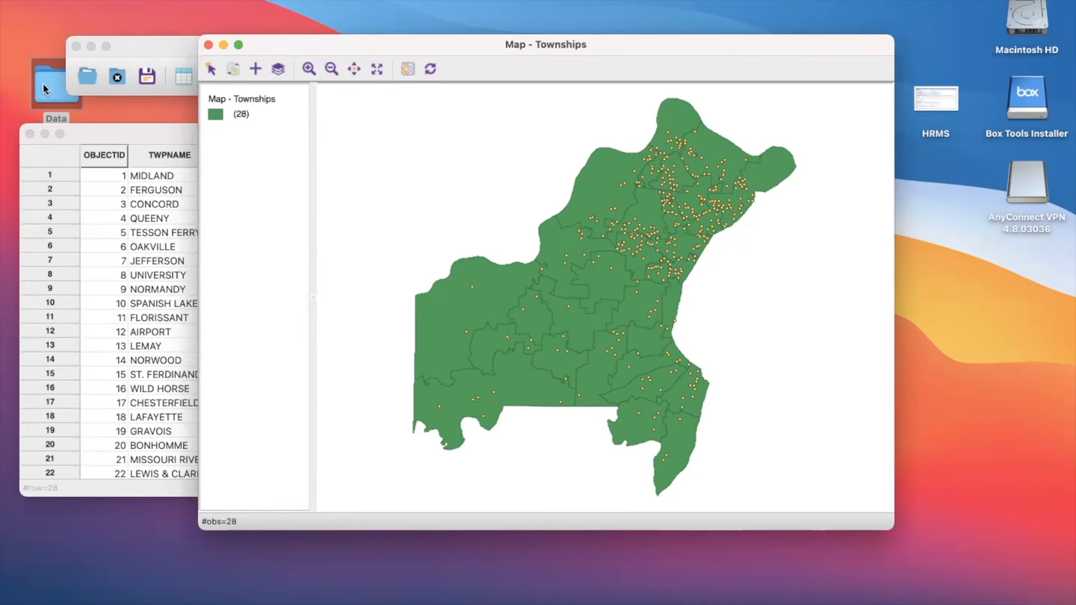
- Move the Townships map aside, then close and reopen the attribute table and place it beside the map
left_click_drag(305, 46, 530, 72)
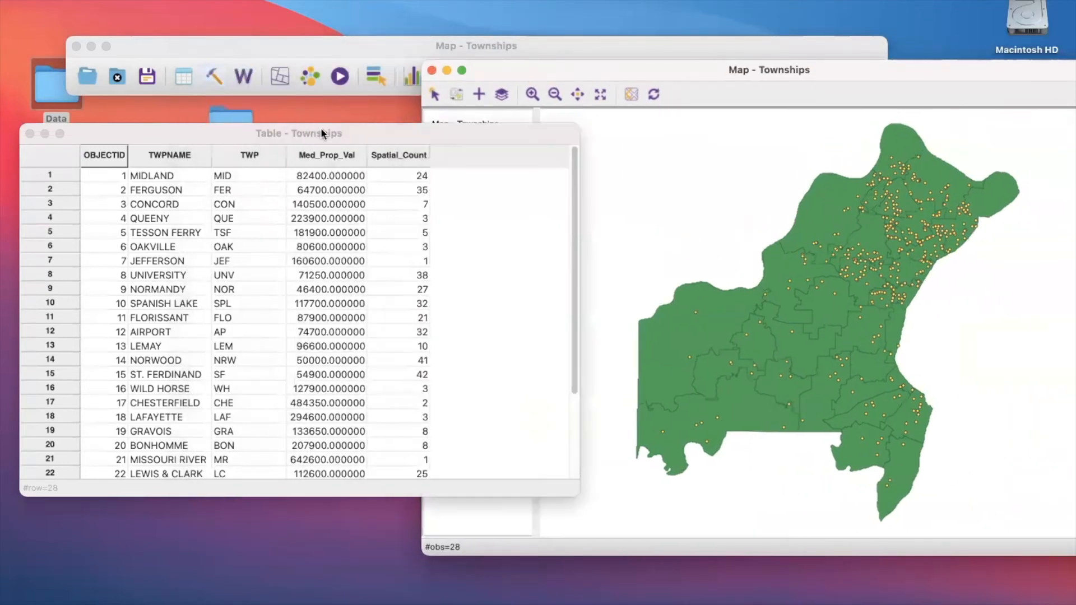
left_click_drag(321, 130, 469, 180)
left_click(177, 182)
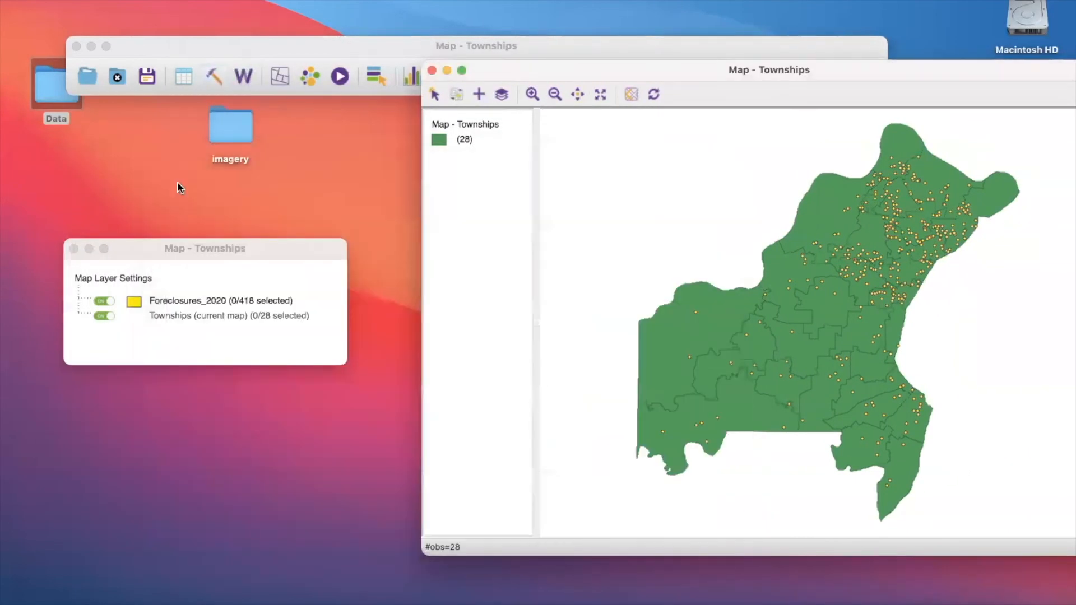
left_click(185, 77)
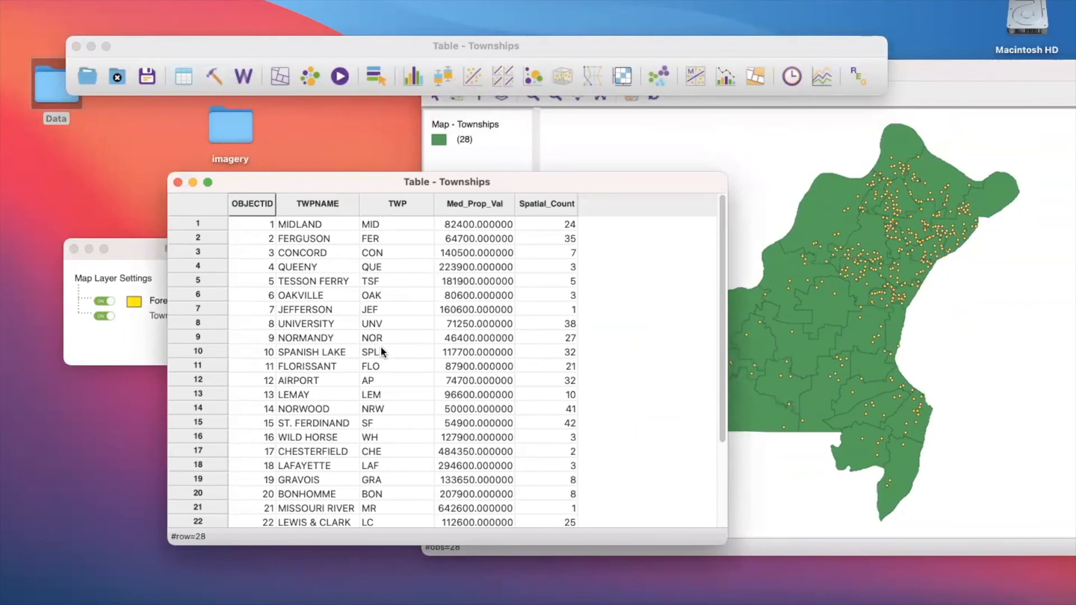
left_click_drag(469, 186, 414, 125)
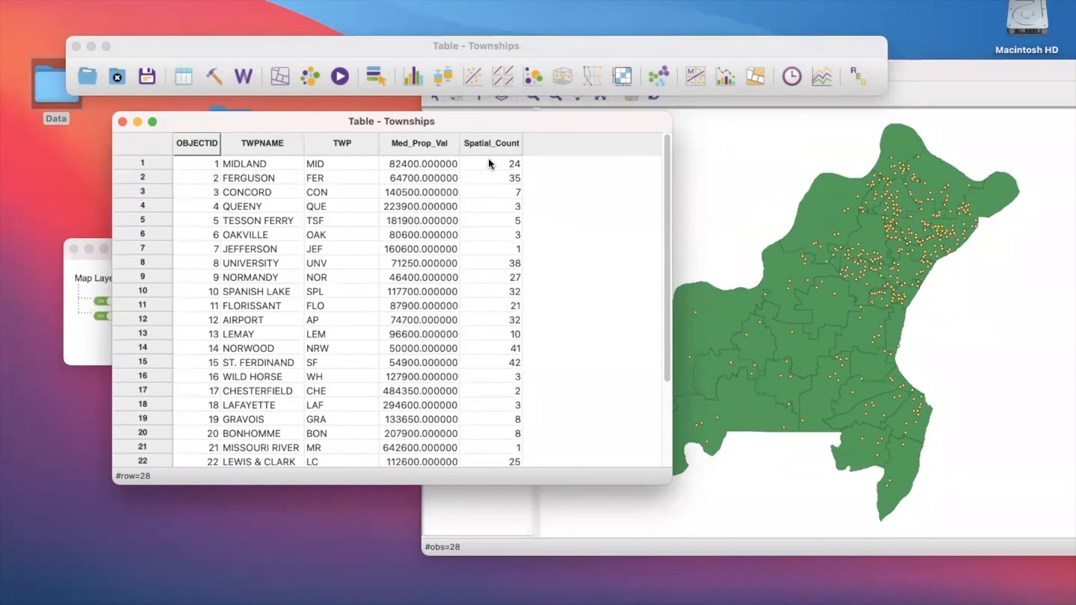
- Examine the last table rows' Spatial_Count values and check the Foreclosures_2020 entry in the map layer settings
scroll(489, 160, "down", 4)
left_click_drag(422, 121, 646, 207)
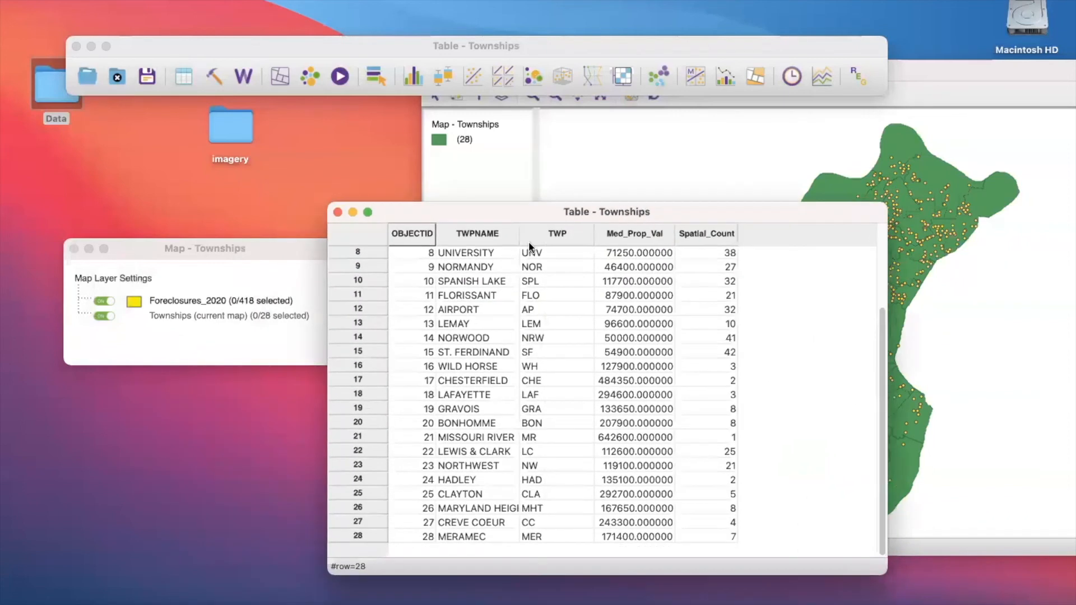
left_click(252, 305)
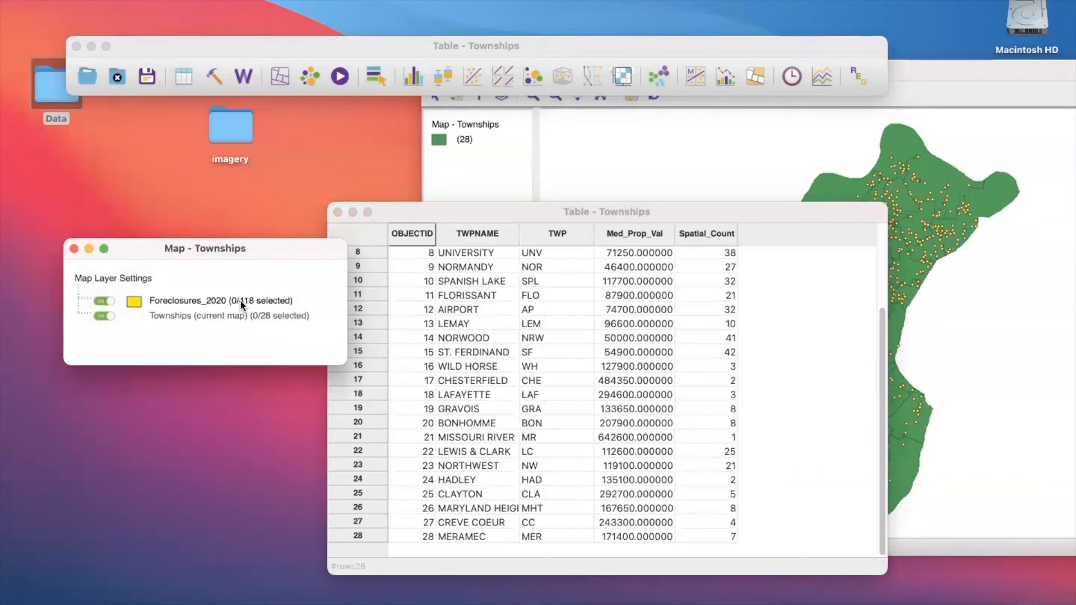
left_click(487, 213)
left_click_drag(486, 210, 457, 197)
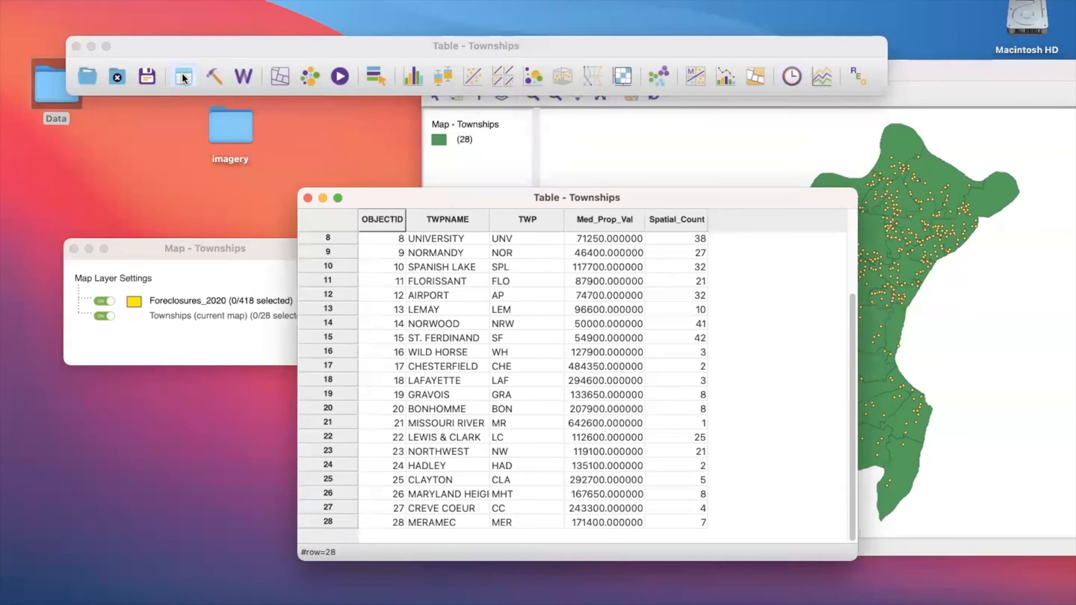
- Start adding a table variable named fc_rate, arranging its dialog and the Townships table side by side
left_click(201, 0)
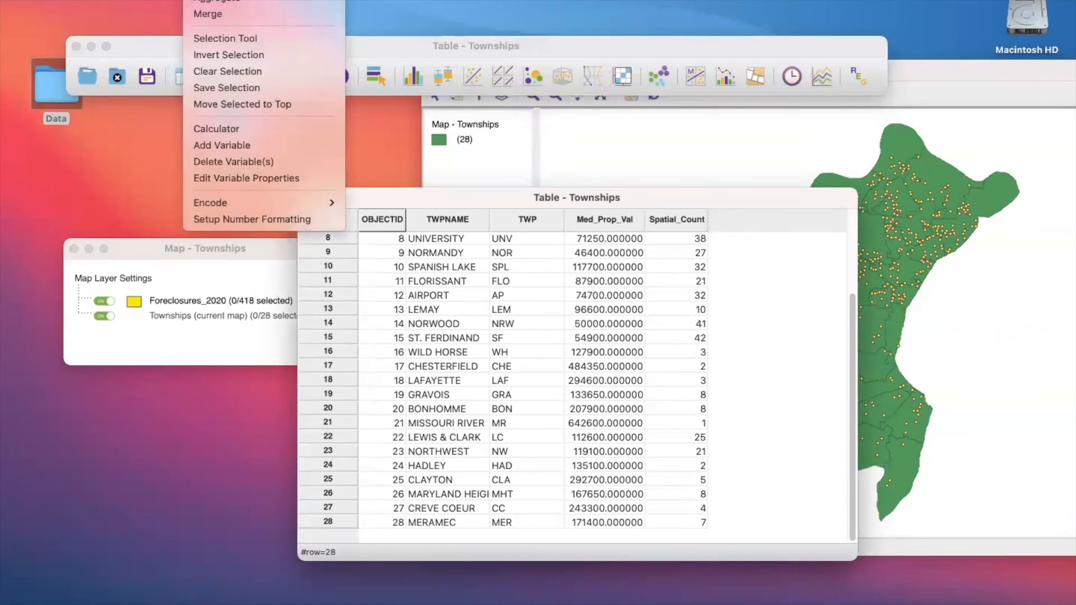
left_click(241, 142)
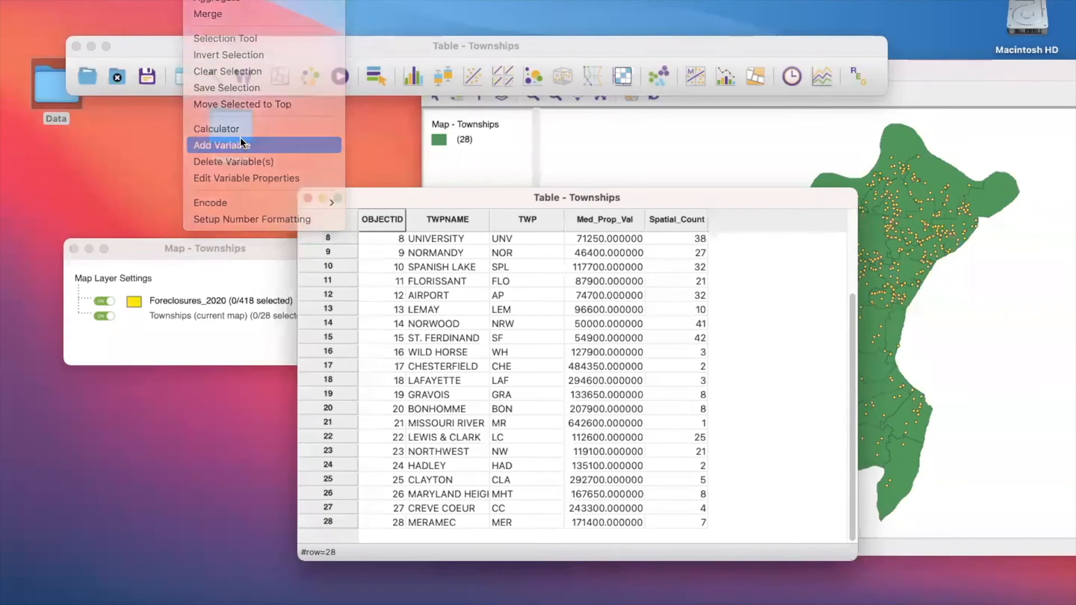
left_click_drag(395, 0, 185, 191)
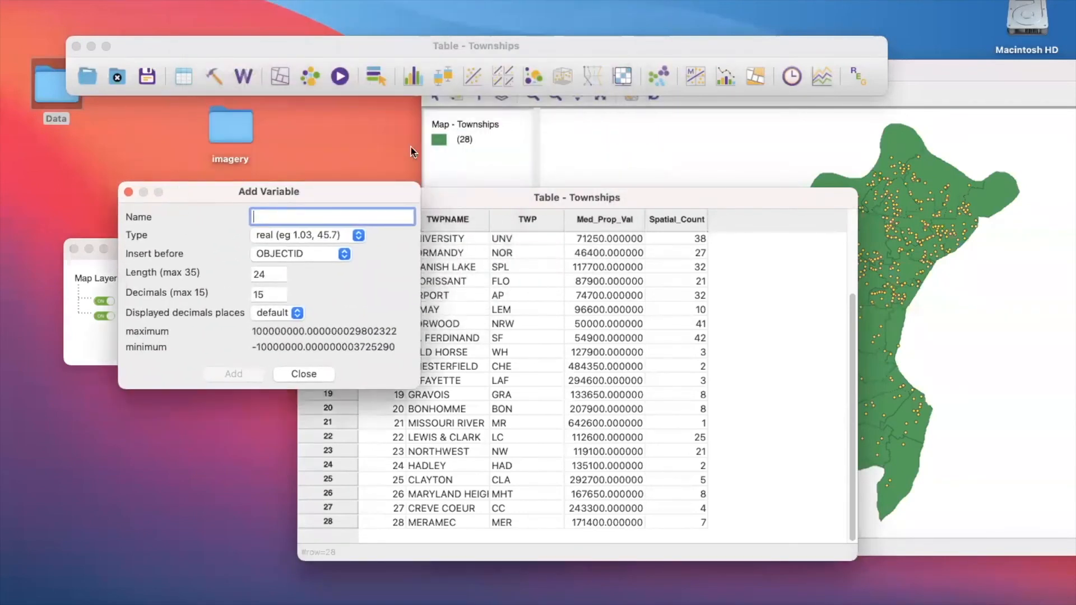
left_click_drag(473, 198, 658, 193)
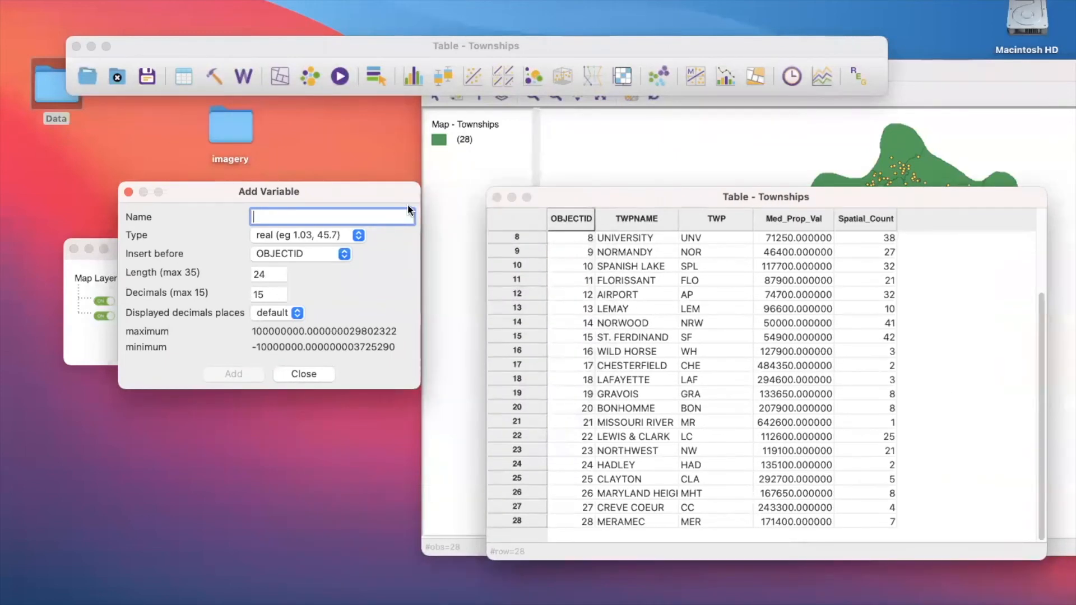
type("fv_")
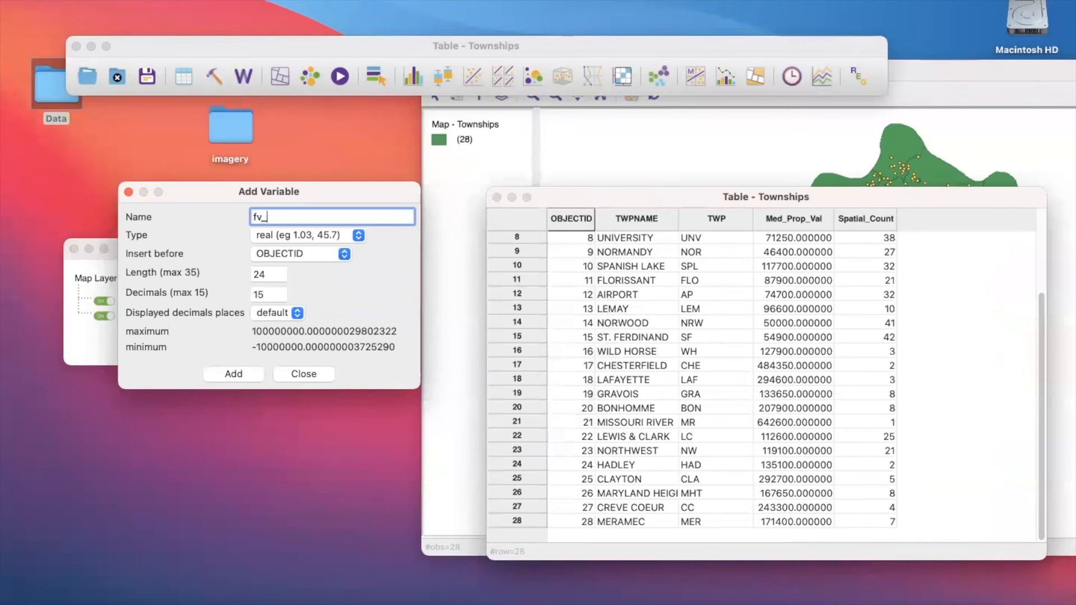
key("BackSpace")
key("BackSpace")
type("c_rate")
- Keep the real type and the insertion position before OBJECTID, and add the fc_rate variable to the table
left_click(341, 236)
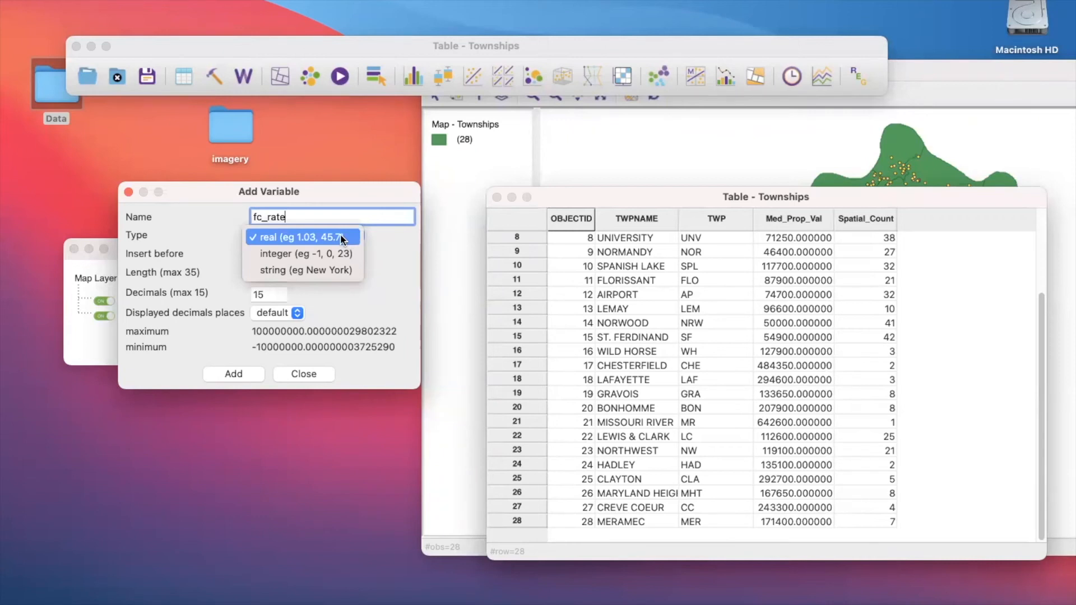
left_click(341, 237)
left_click(341, 237)
left_click(341, 237)
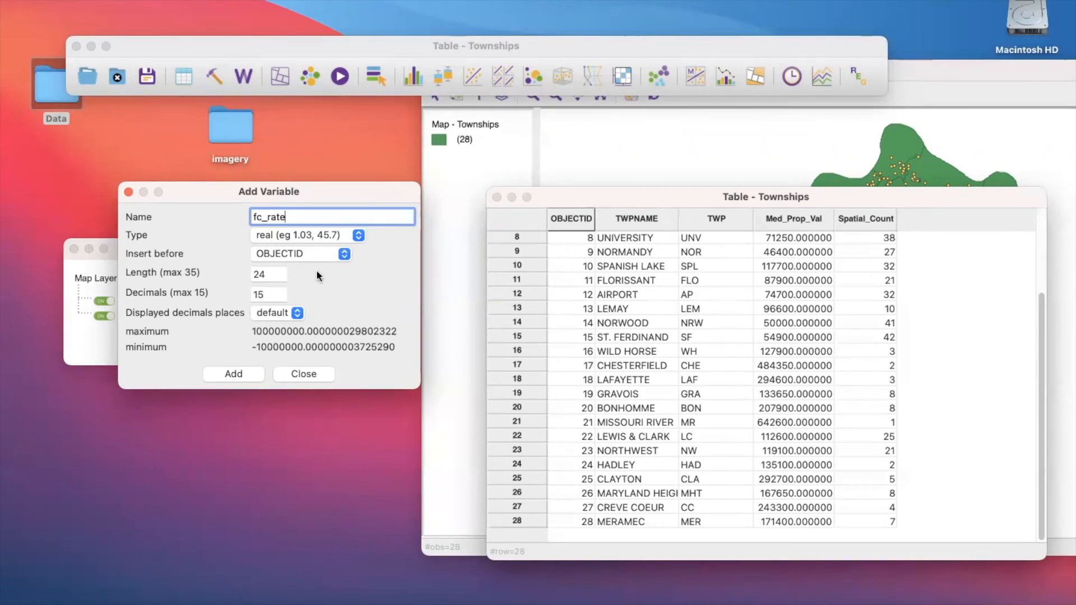
left_click(319, 255)
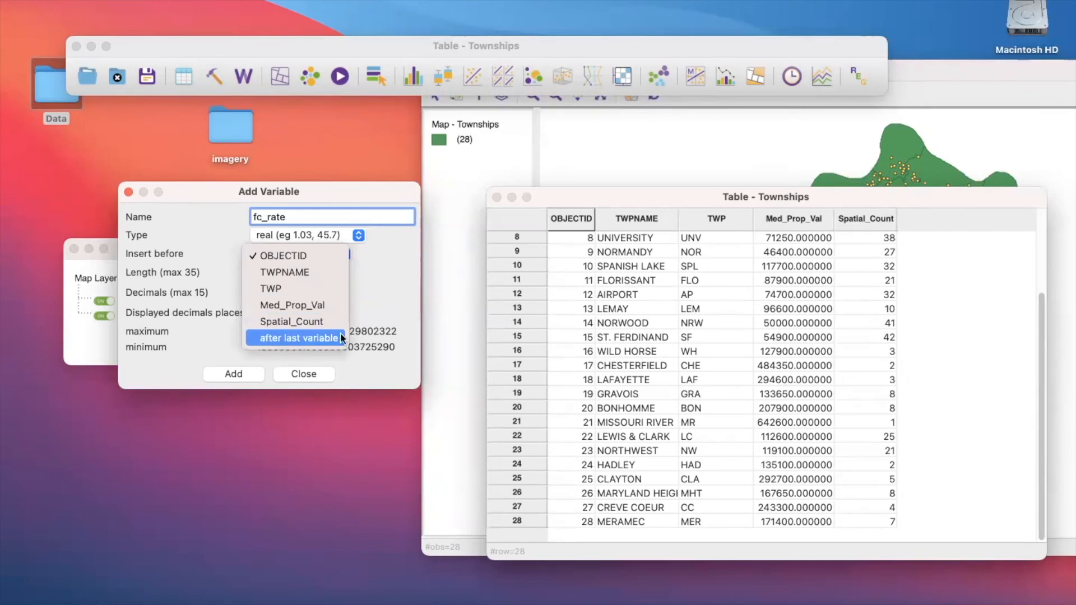
left_click(398, 287)
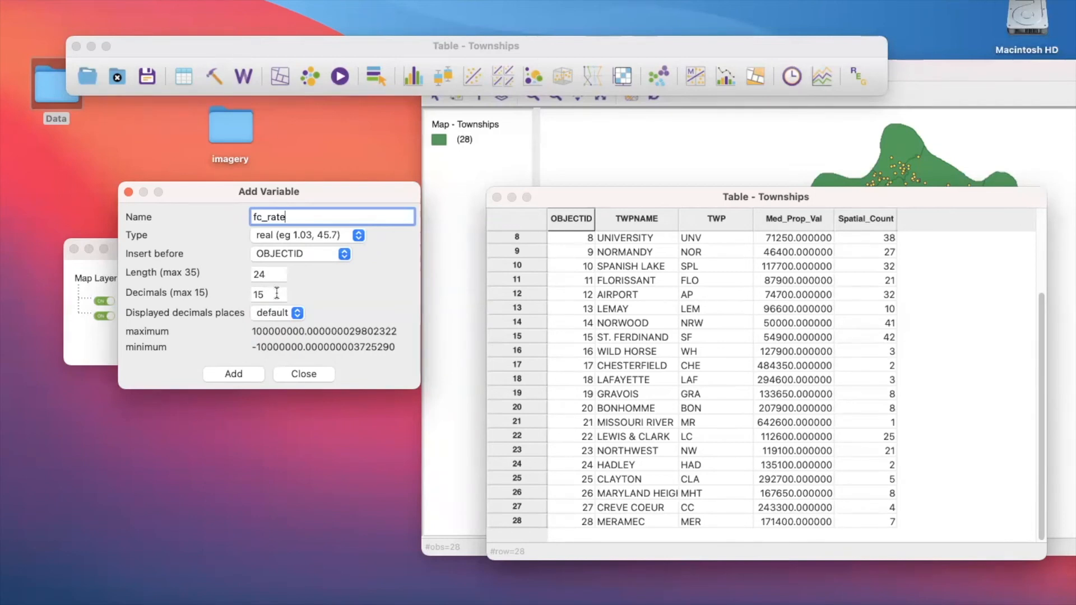
left_click(243, 379)
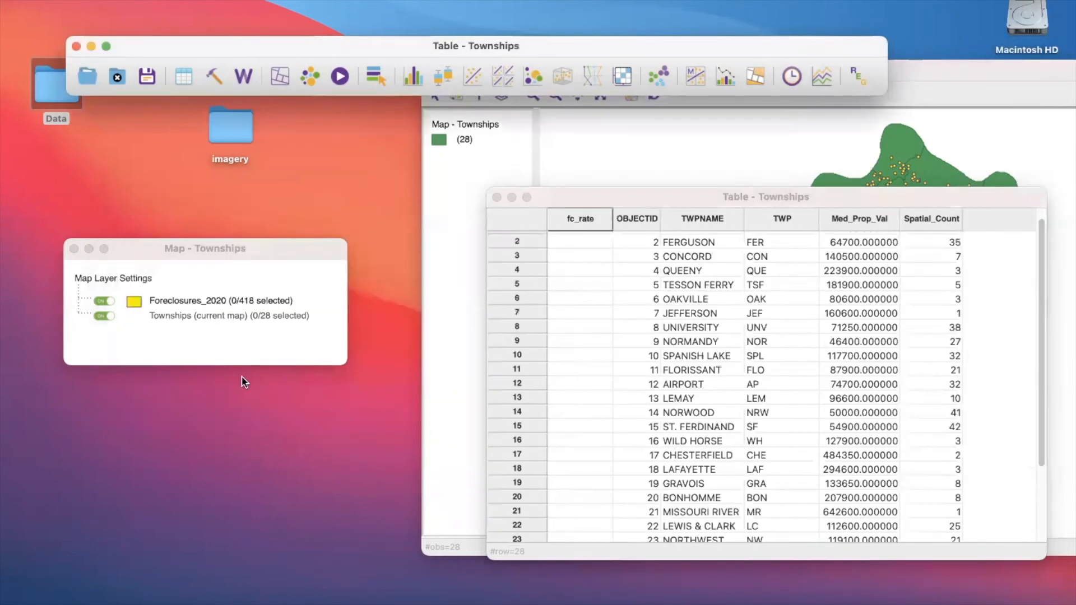
- Move the fc_rate column to the end of the Townships table, after Spatial_Count
left_click(580, 226)
left_click_drag(657, 226, 981, 227)
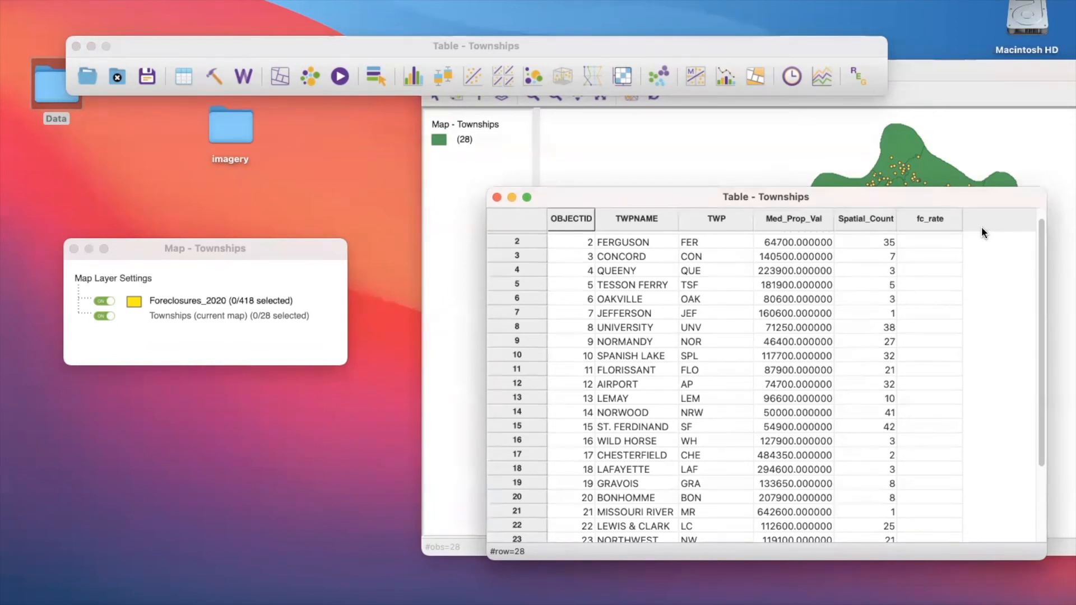
- Open the Calculator for the Townships table and move its window fully into view
right_click(929, 221)
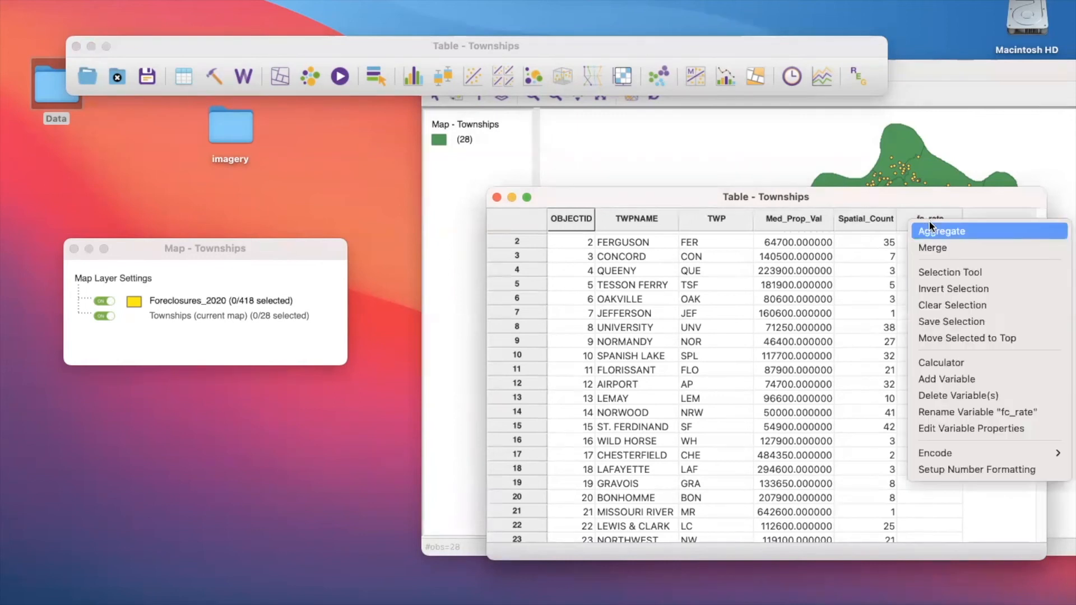
left_click(932, 363)
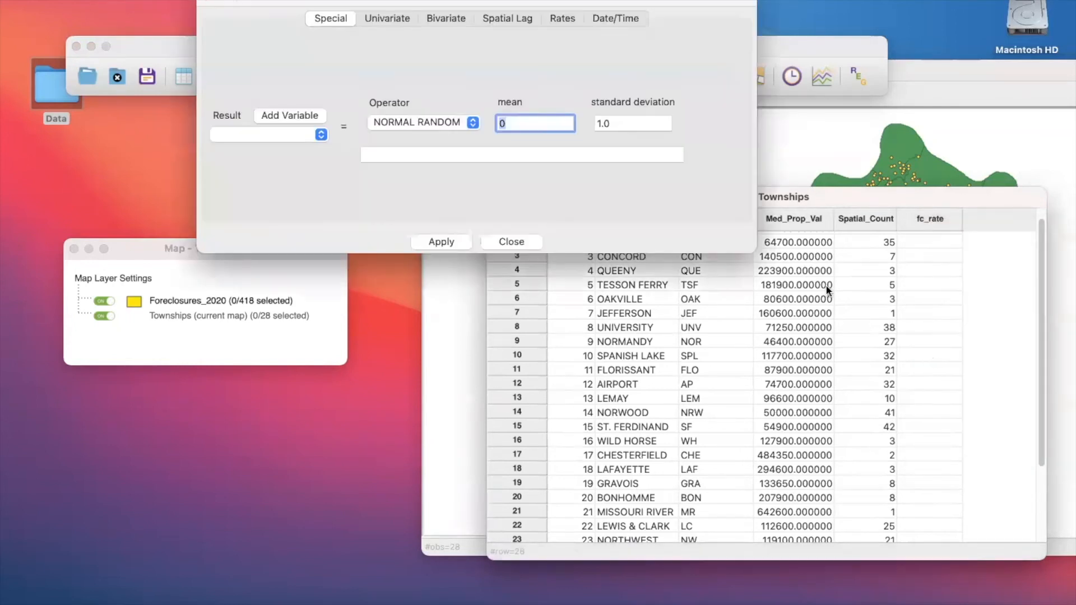
left_click_drag(398, 7, 462, 147)
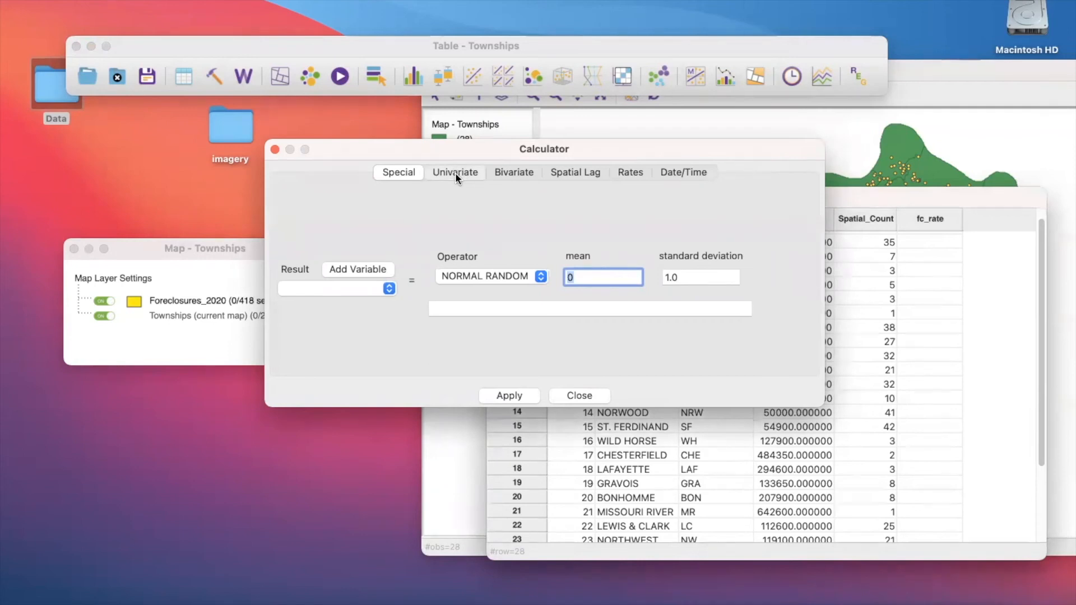
- Look through the Calculator's univariate, bivariate, spatial lag, rates and date/time operations
left_click(455, 173)
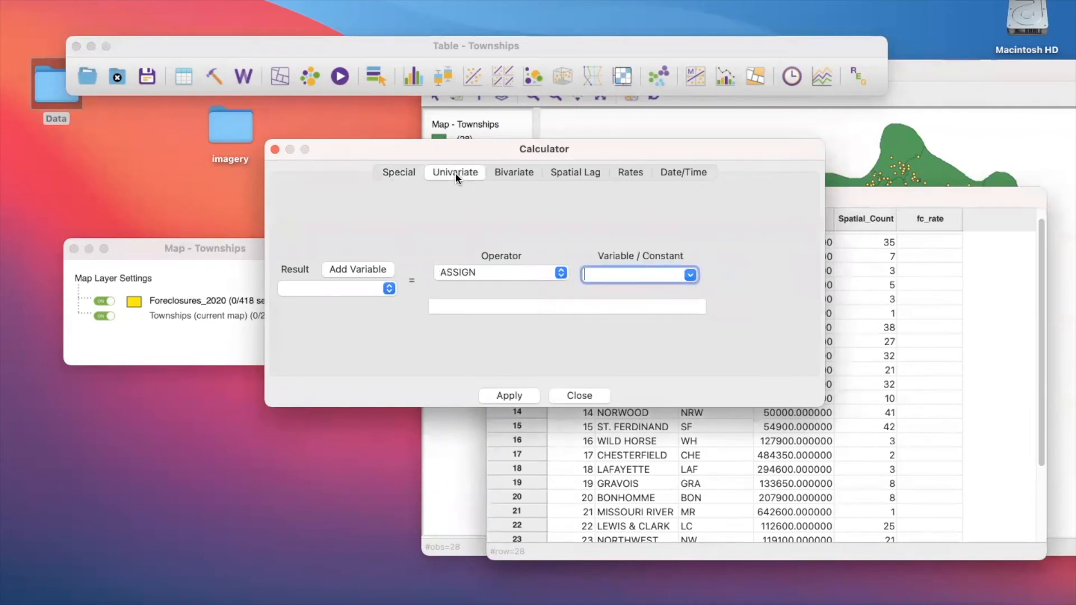
left_click(507, 173)
left_click(566, 172)
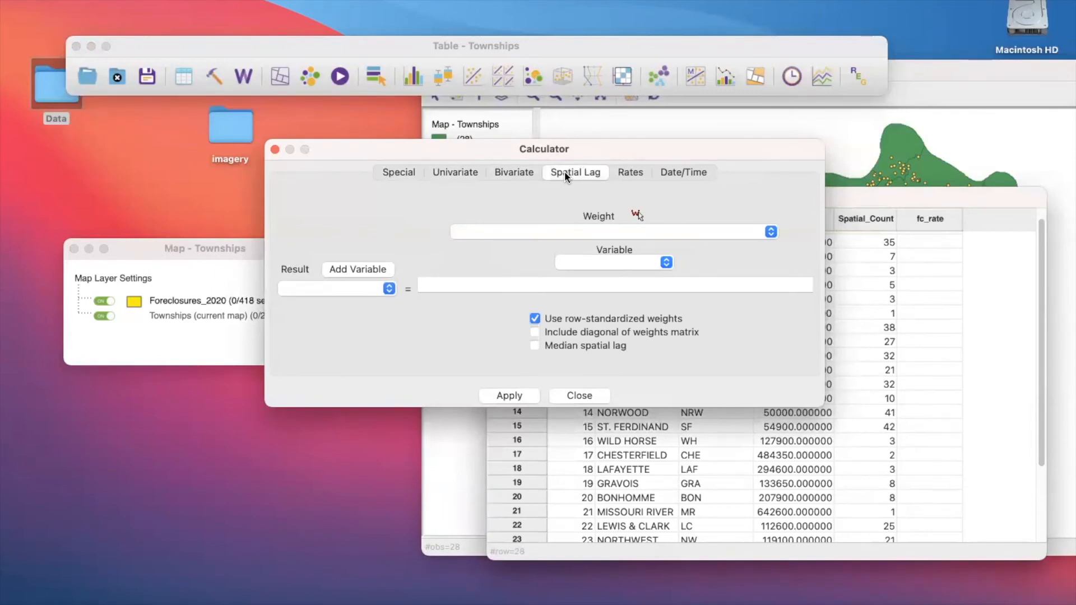
left_click(621, 175)
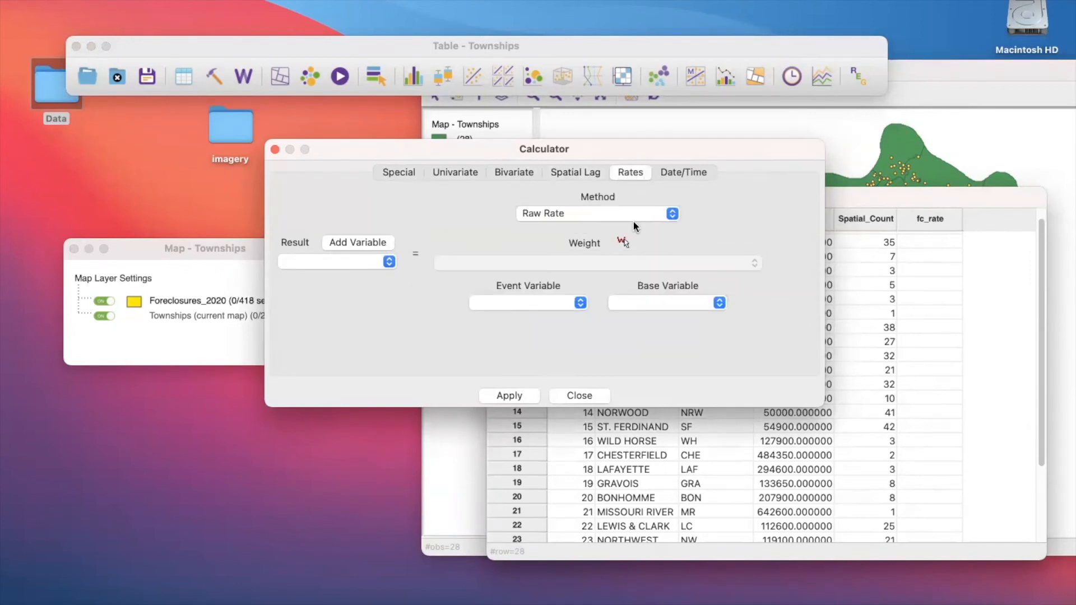
left_click(684, 173)
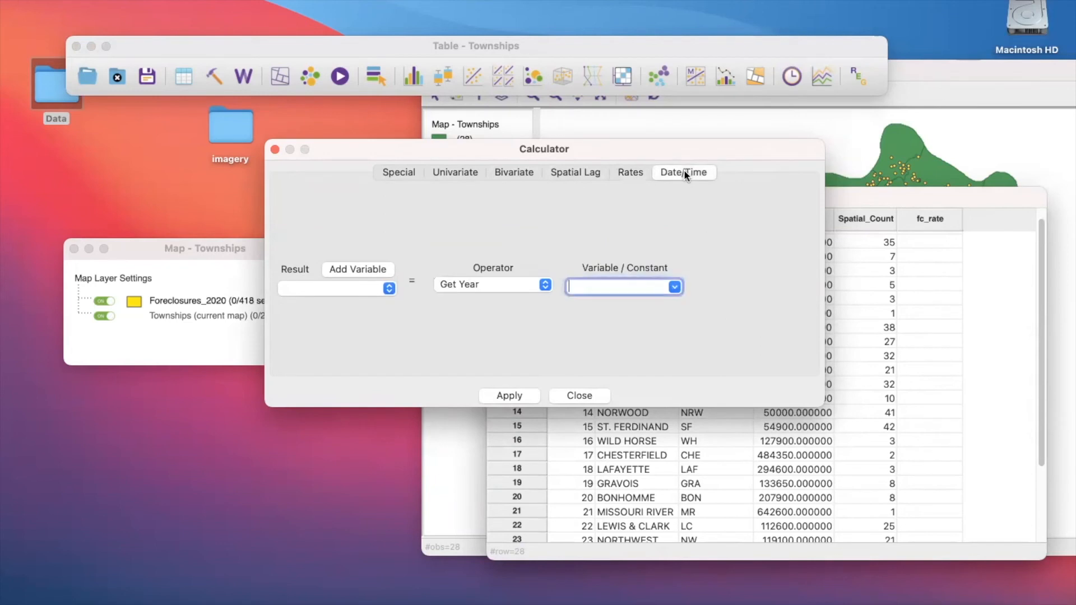
left_click(518, 173)
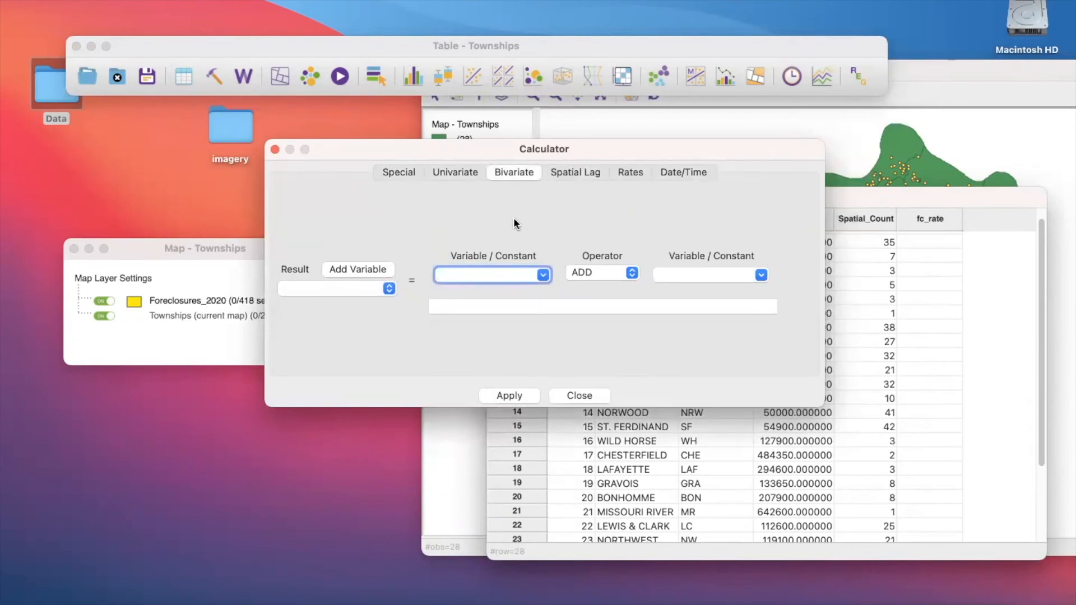
left_click(467, 172)
- Set up a bivariate calculation that divides Spatial_Count by the constant 418
left_click(516, 175)
left_click(542, 274)
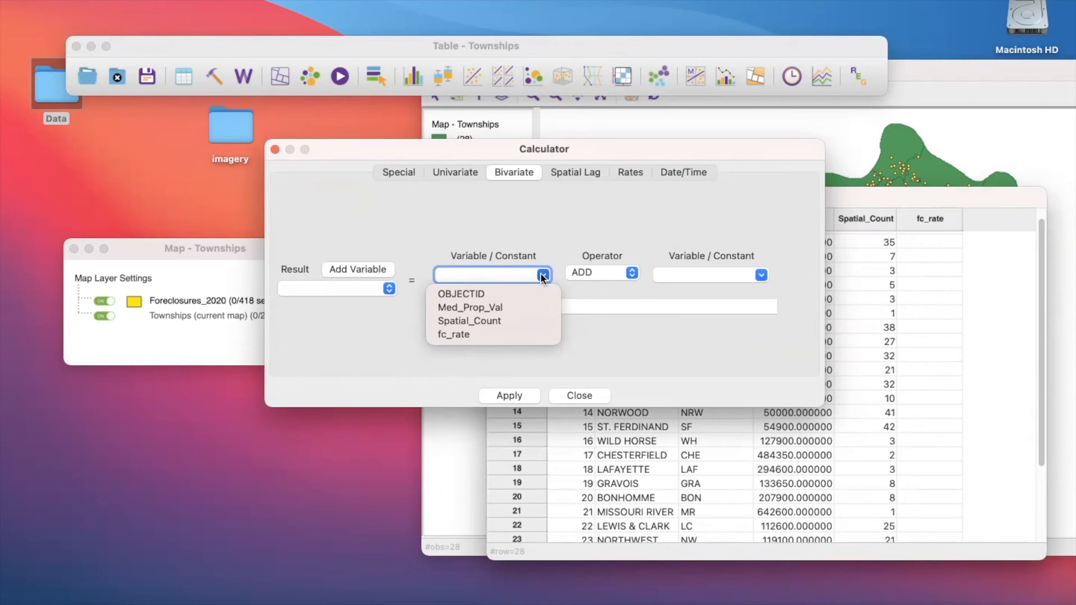
left_click(503, 321)
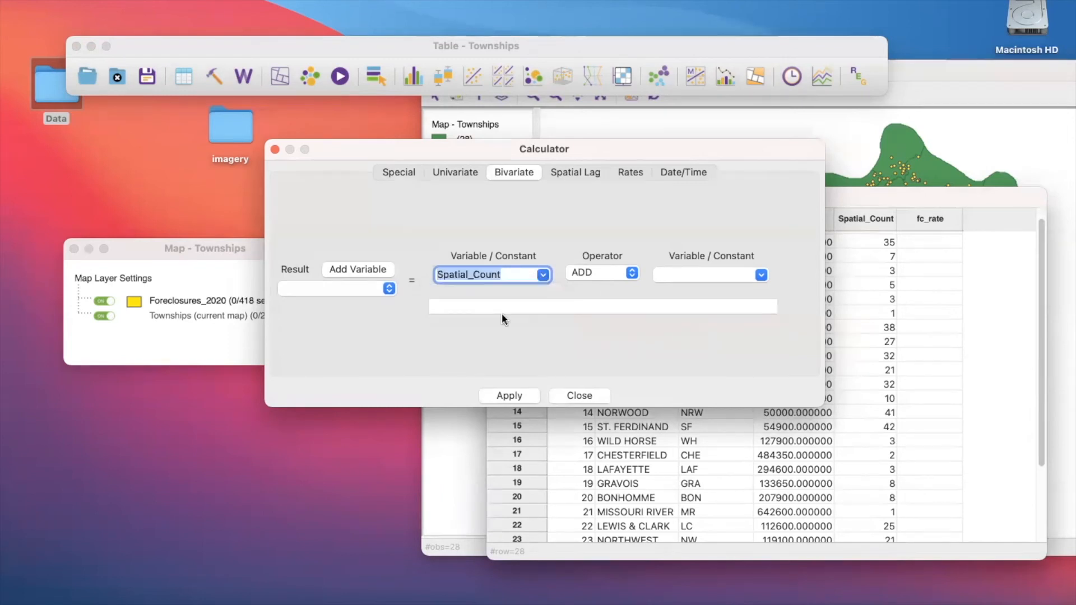
left_click(591, 272)
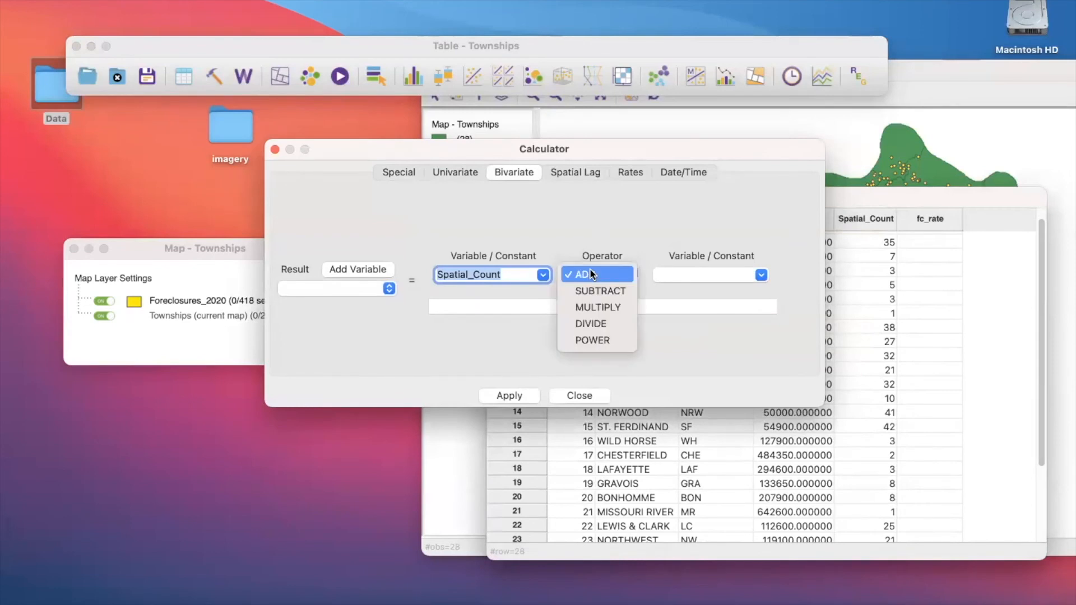
left_click(590, 328)
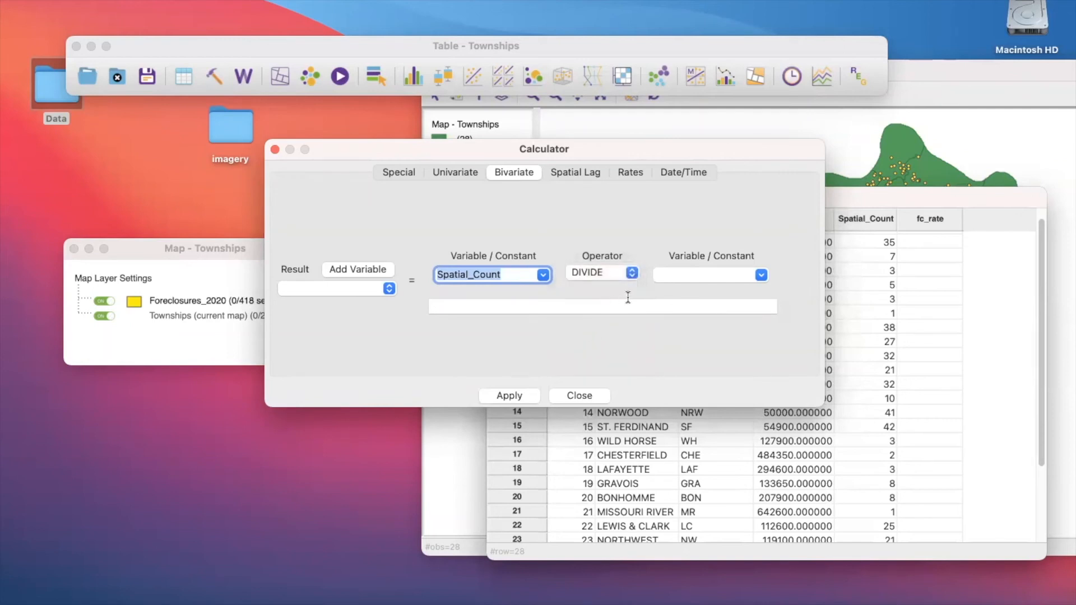
left_click(706, 275)
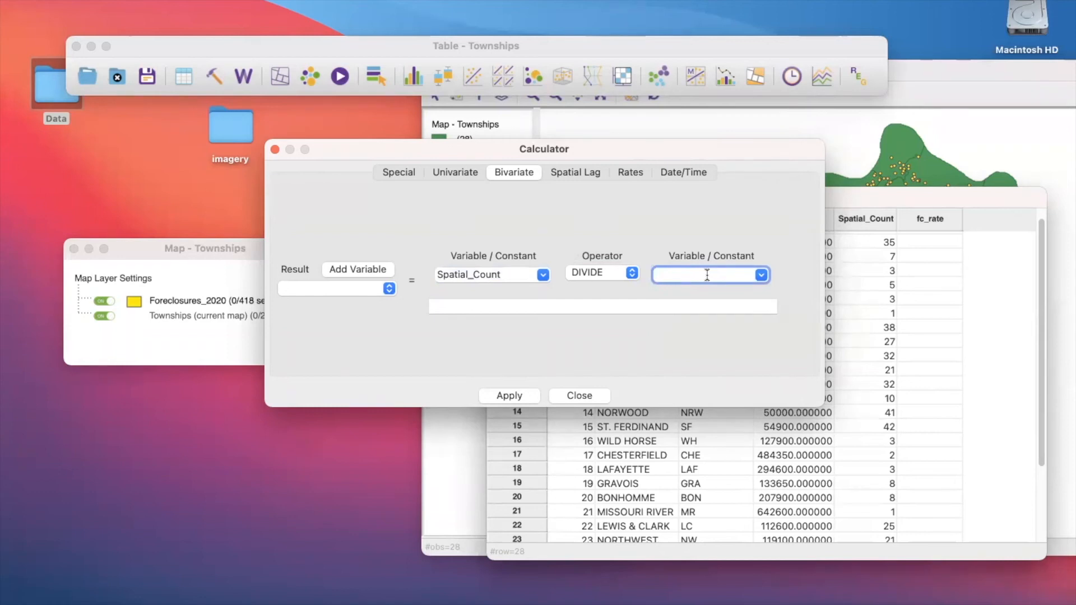
type("418")
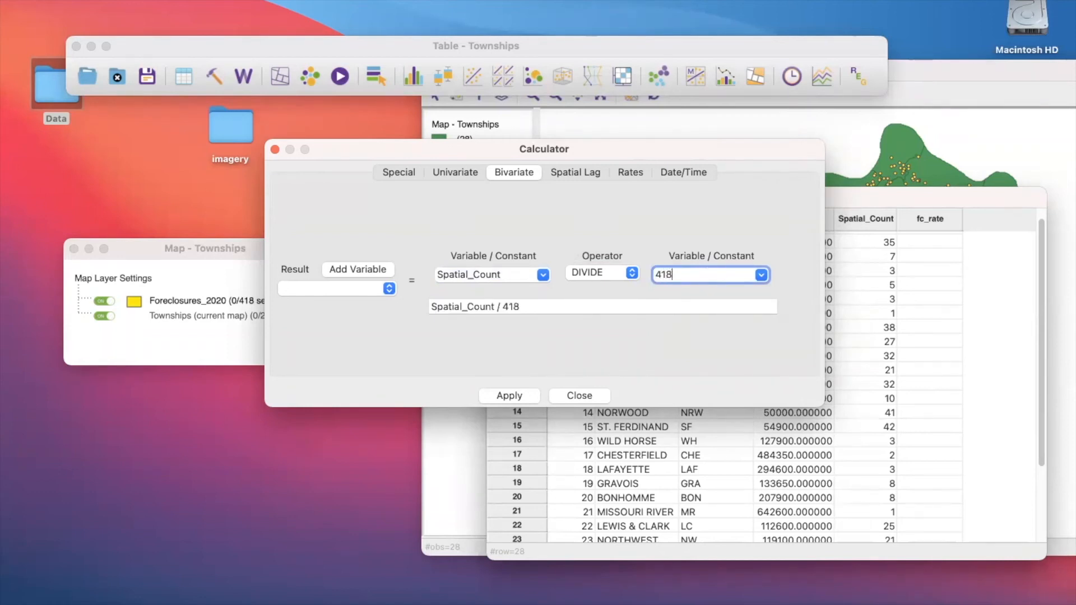
- Assign the calculation's result to fc_rate, apply it, and close the Calculator
left_click(360, 290)
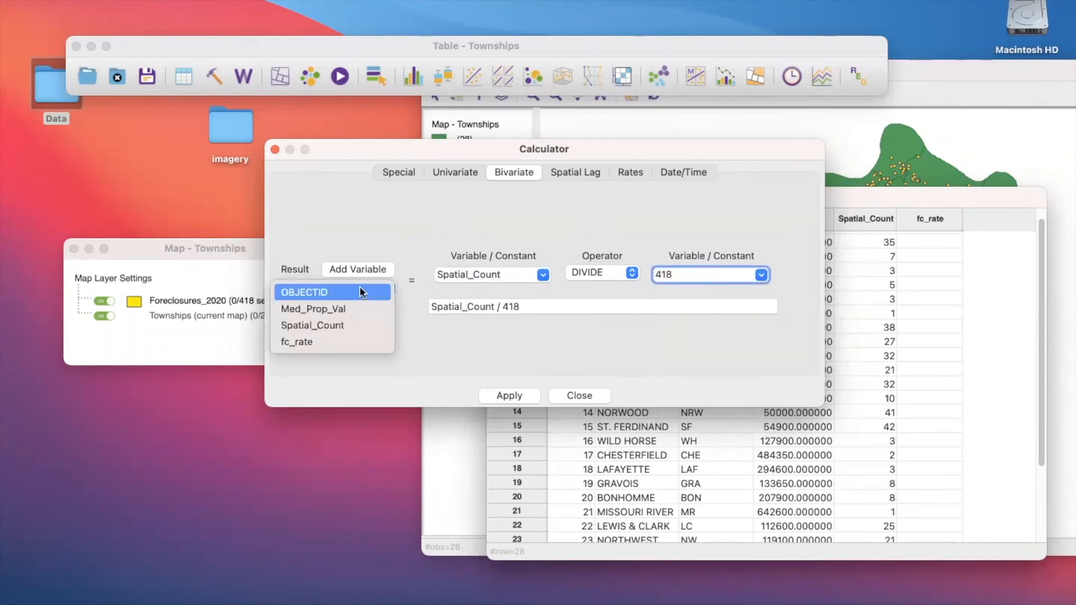
left_click(419, 285)
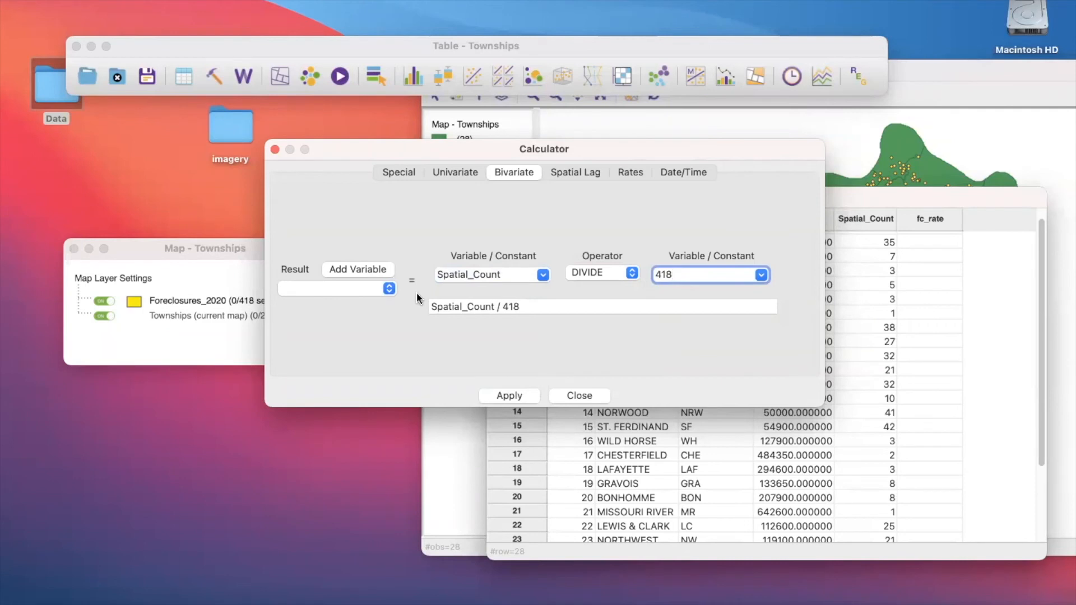
left_click(345, 289)
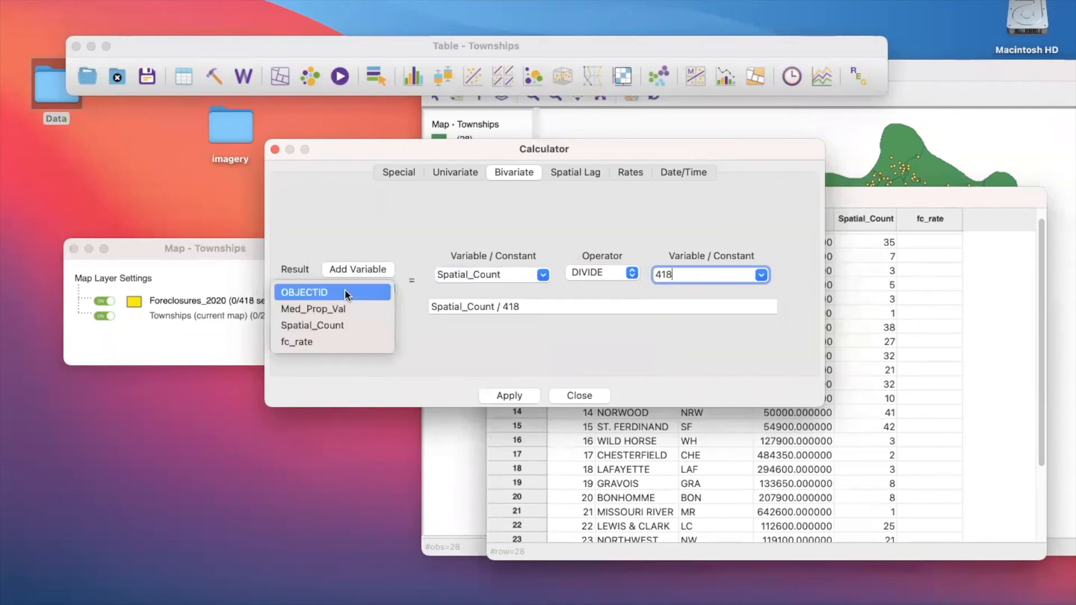
left_click(352, 336)
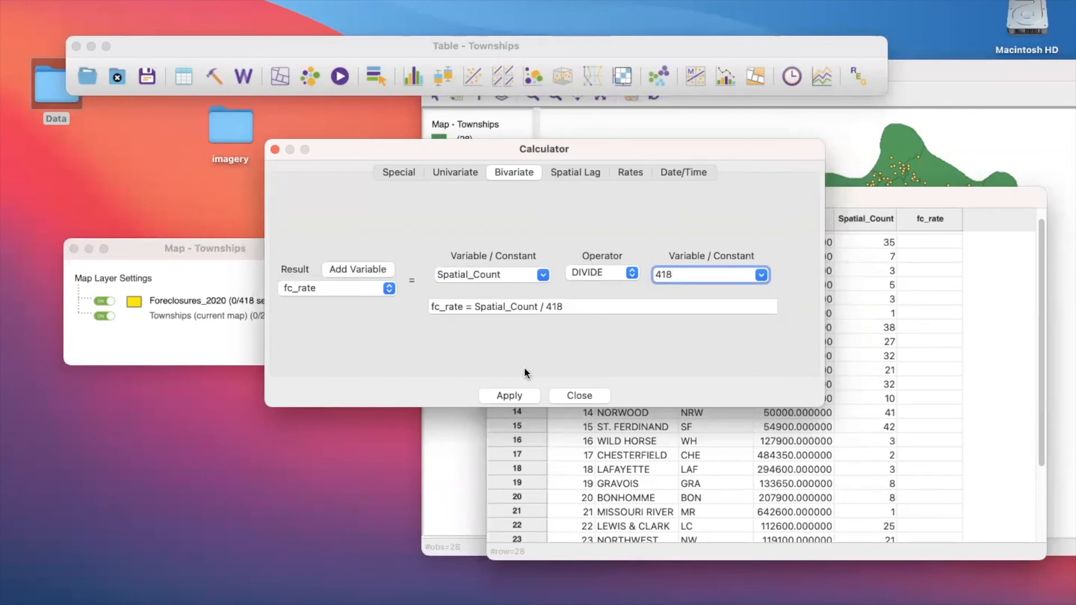
left_click(509, 395)
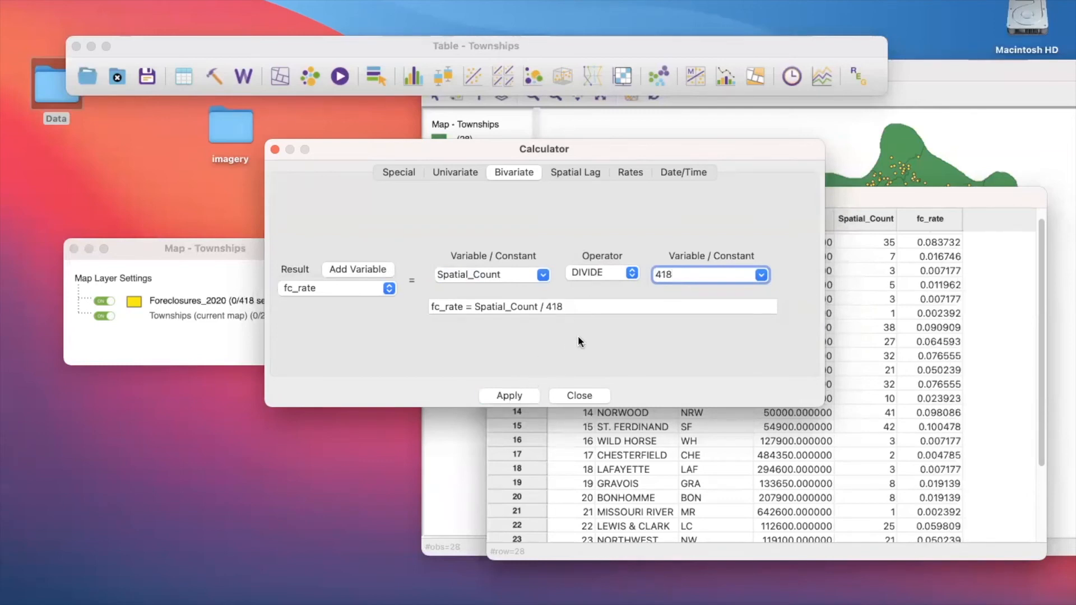
left_click(275, 149)
- Examine the calculated fc_rate values across all rows of the Townships table
scroll(937, 258, "down", 5)
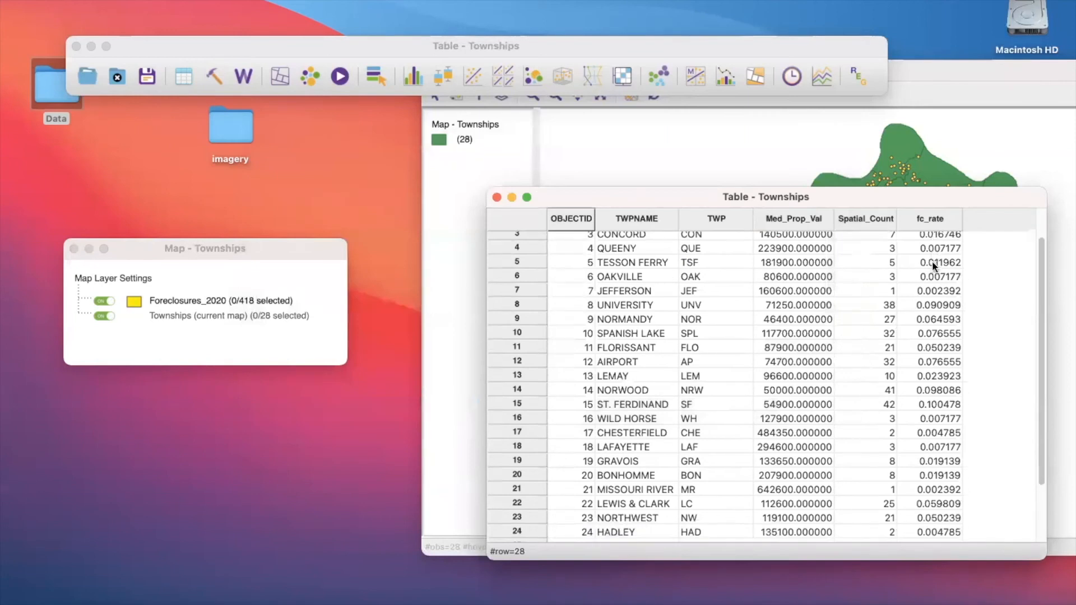
scroll(933, 261, "up", 5)
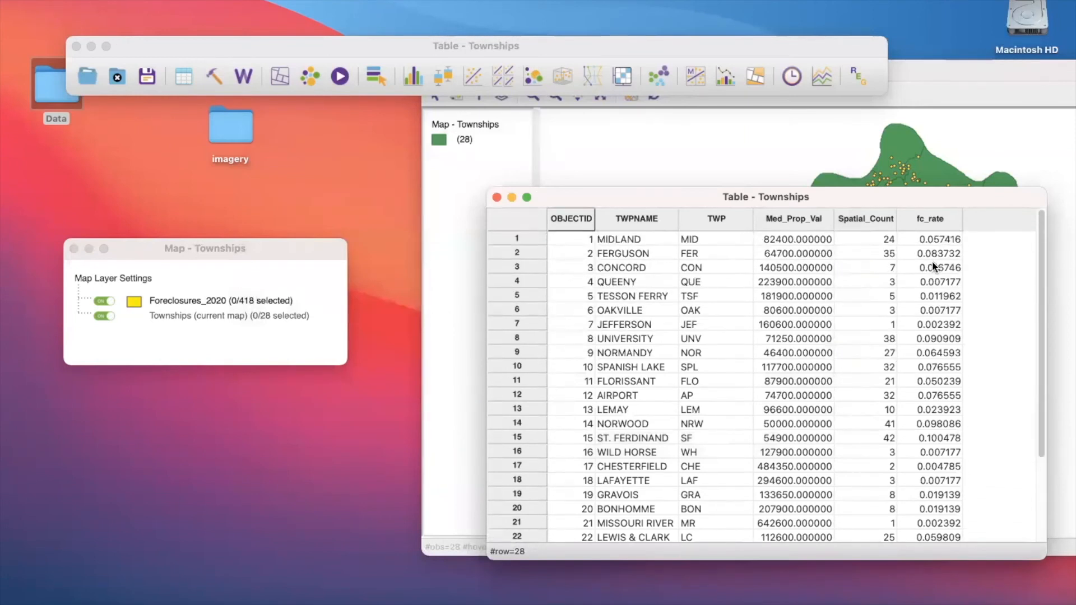
right_click(925, 223)
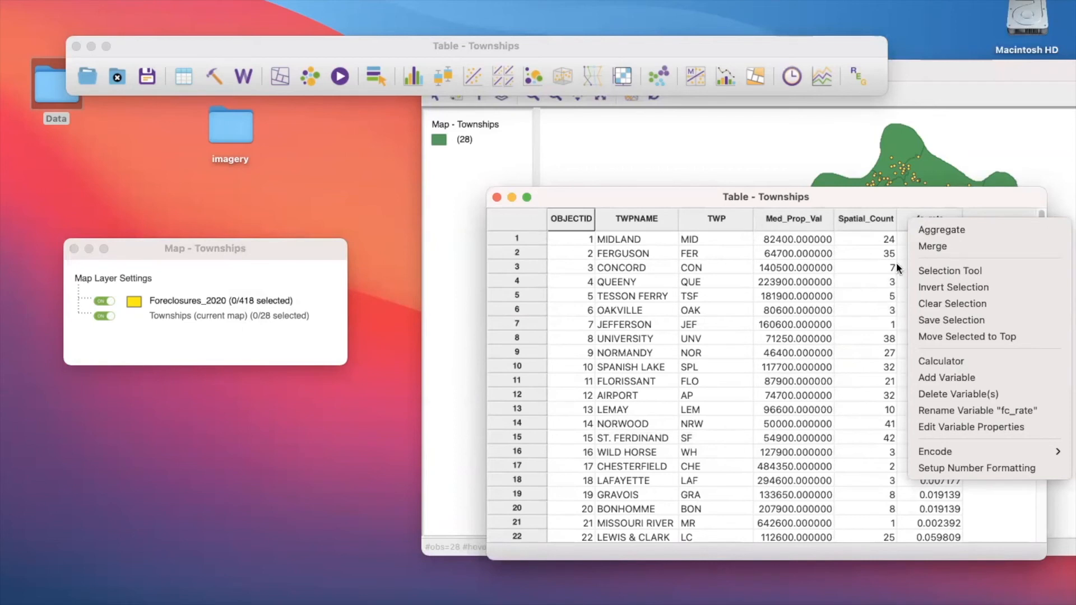
left_click(882, 420)
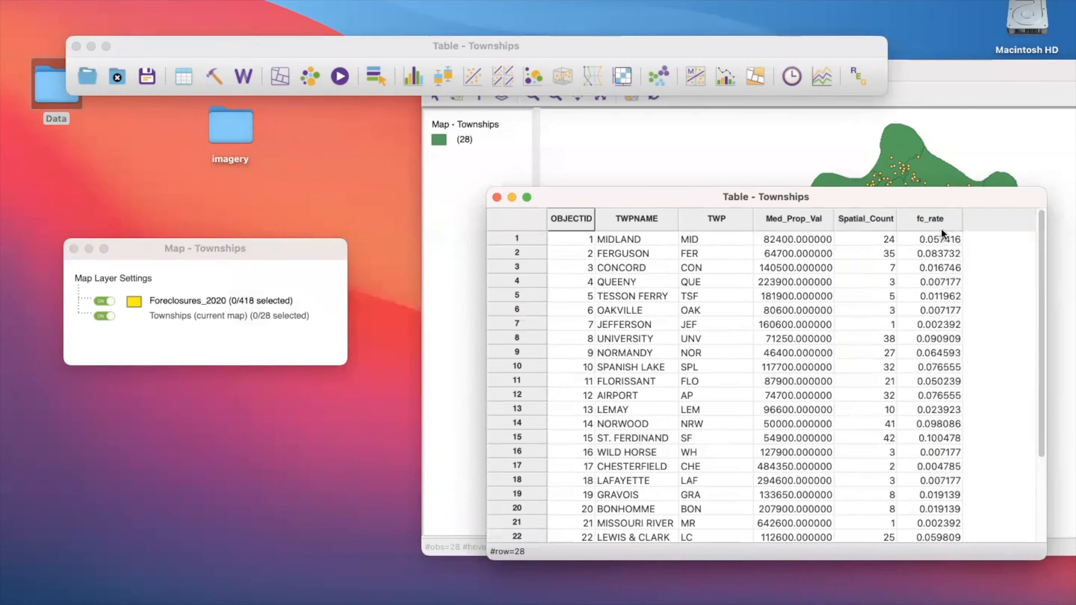
scroll(962, 438, "down", 3)
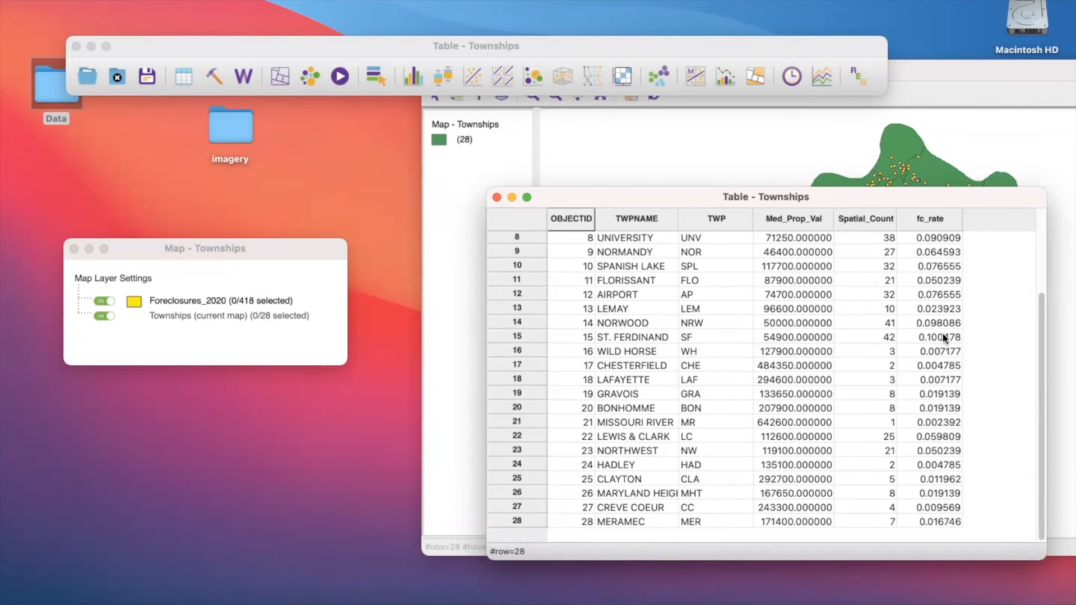
scroll(936, 343, "up", 3)
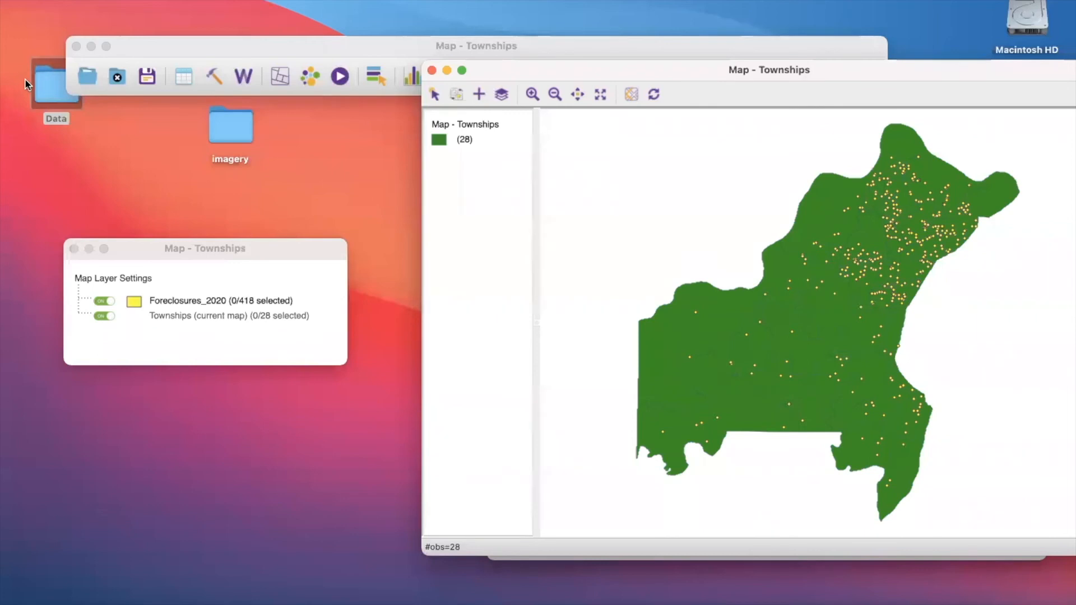
- Bring the Townships table up beside the map to review its township values, and close the table
left_click(182, 73)
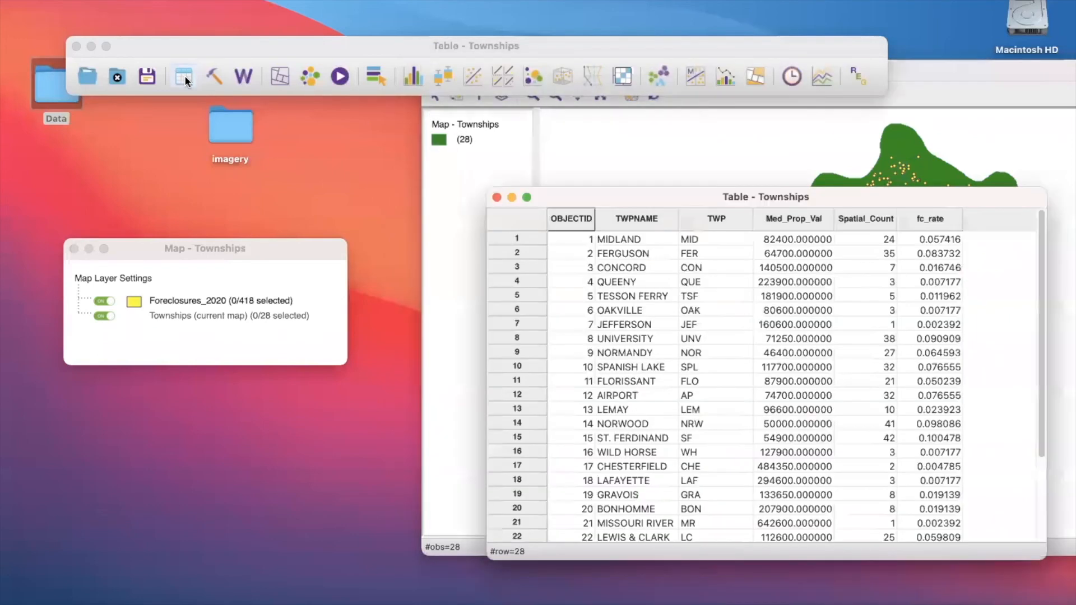
left_click_drag(695, 197, 339, 162)
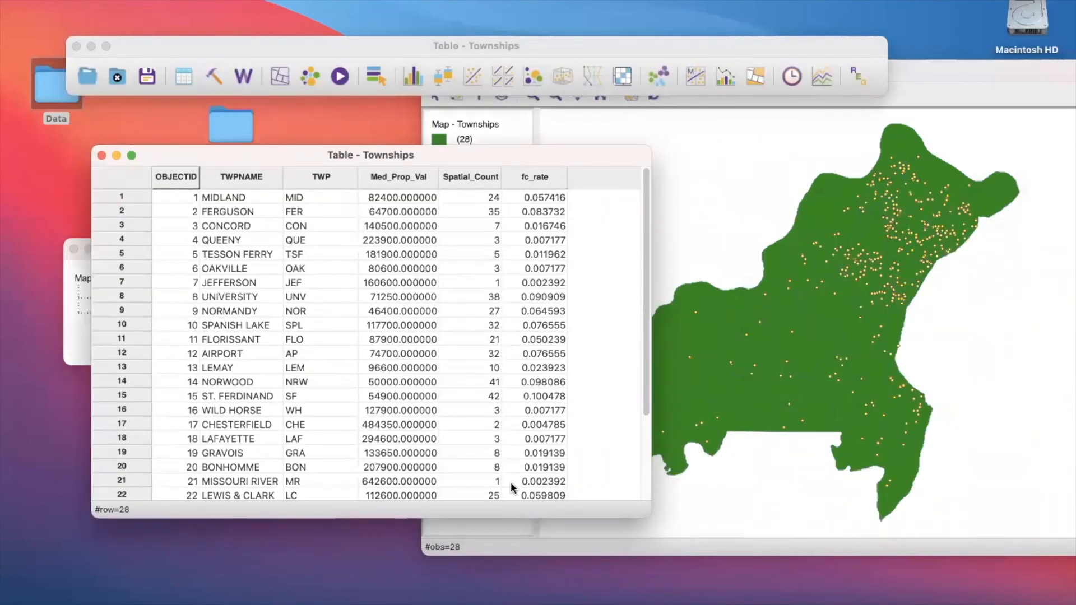
left_click_drag(558, 151, 760, 177)
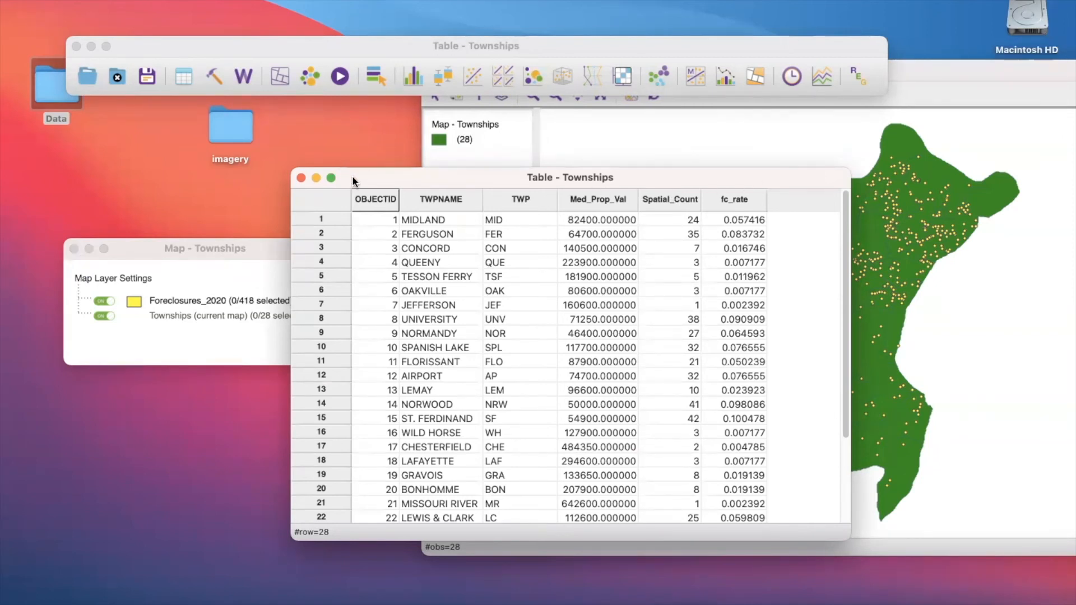
left_click(300, 179)
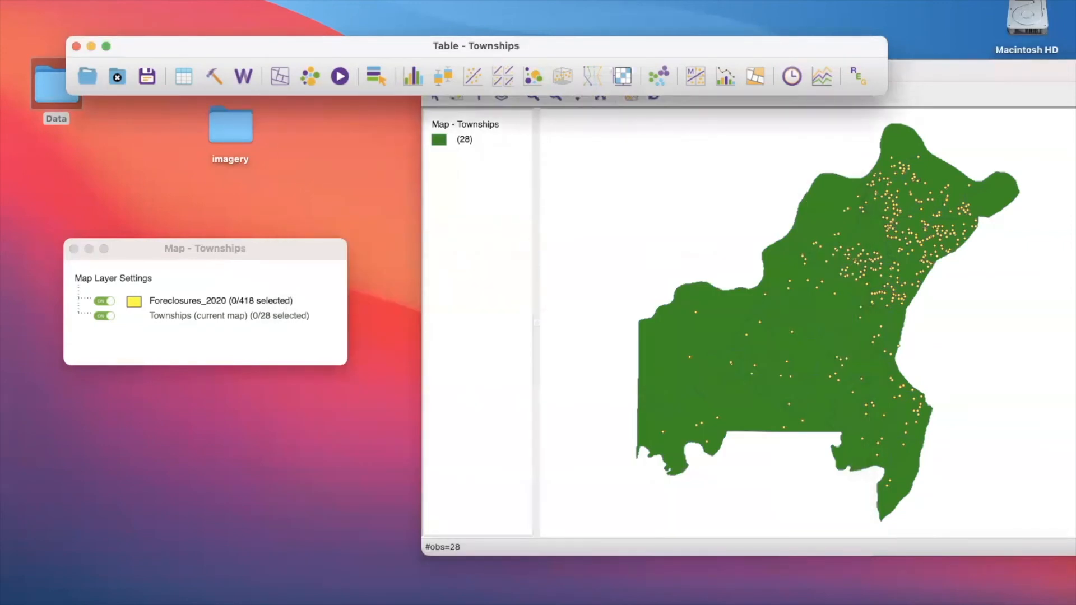
- Create a quantile map of the townships with 5 categories, using fc_rate as the variable
left_click(280, 75)
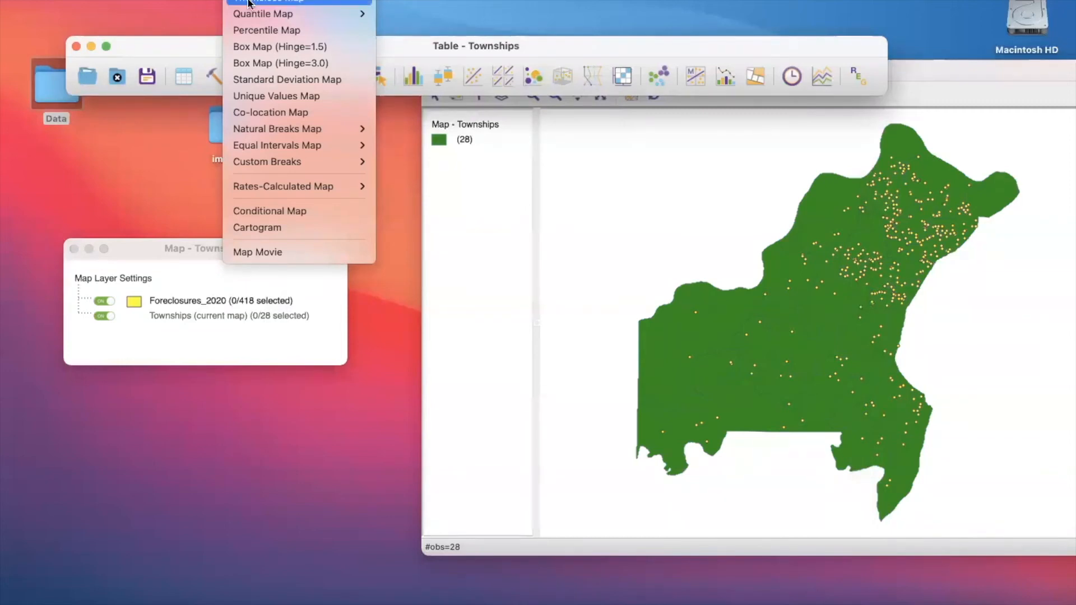
mouse_move(257, 21)
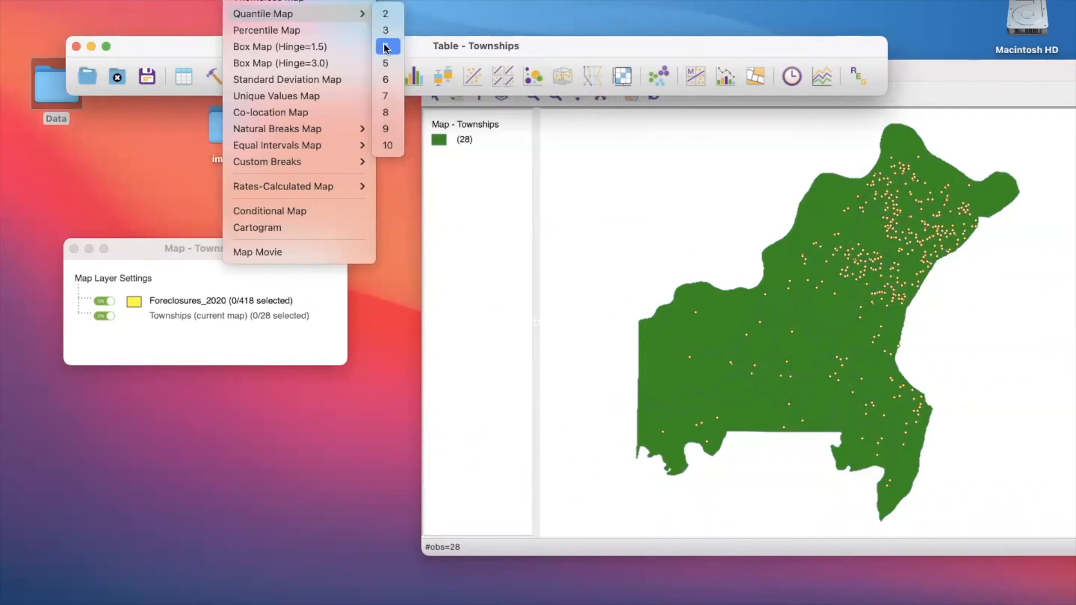
left_click(385, 63)
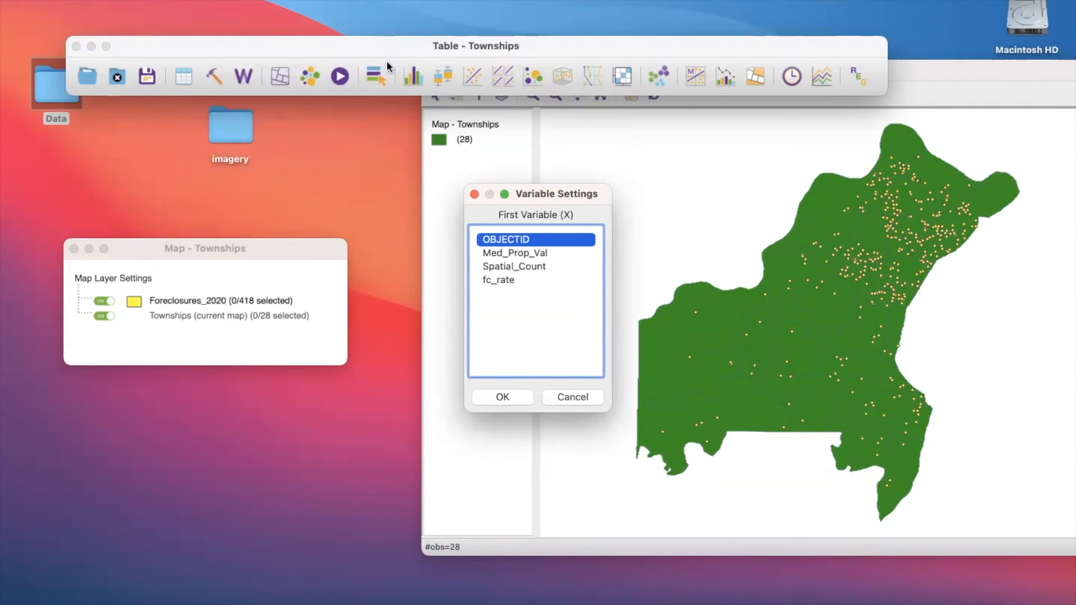
left_click(501, 283)
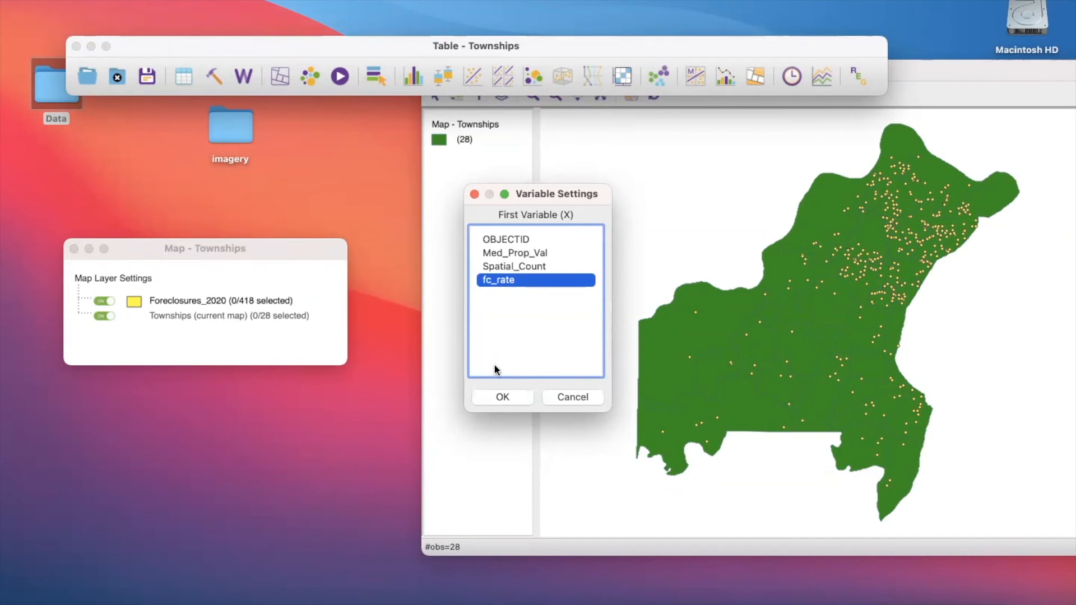
left_click(495, 396)
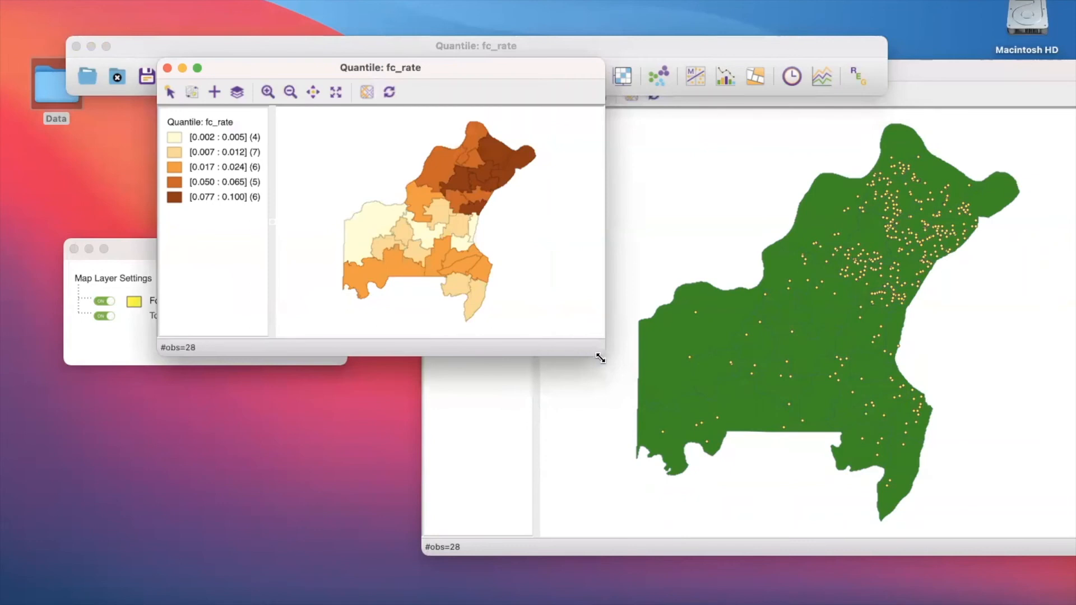
- Enlarge the fc_rate quantile map window and reposition it beside the foreclosure points map
left_click_drag(602, 358, 719, 521)
left_click_drag(367, 70, 379, 115)
left_click_drag(452, 116, 398, 130)
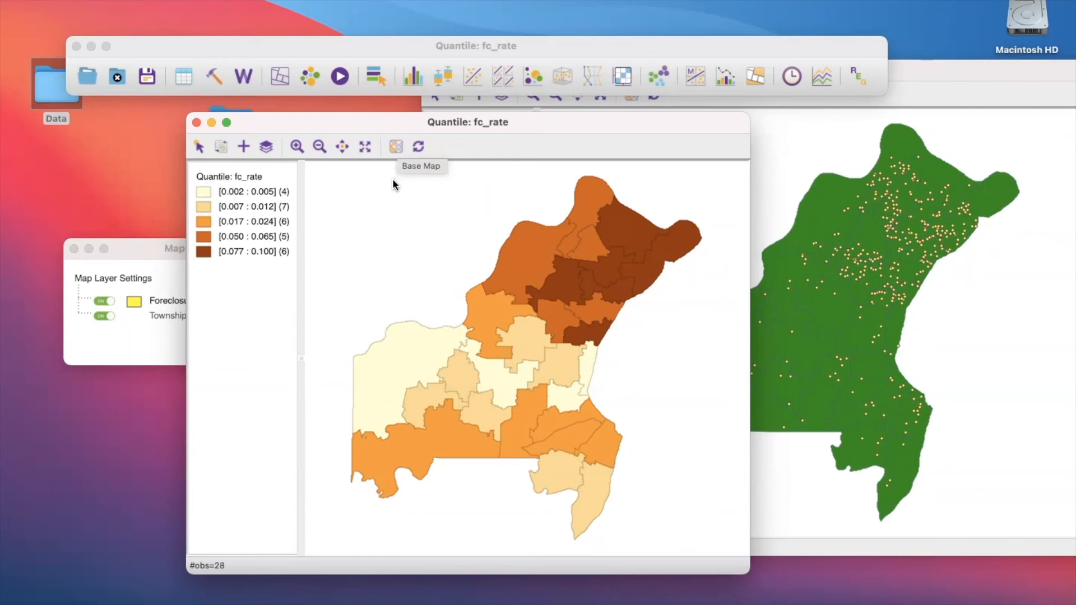
- Add the Carto Light basemap beneath the fc_rate quantile map and nudge the map window slightly
left_click(396, 149)
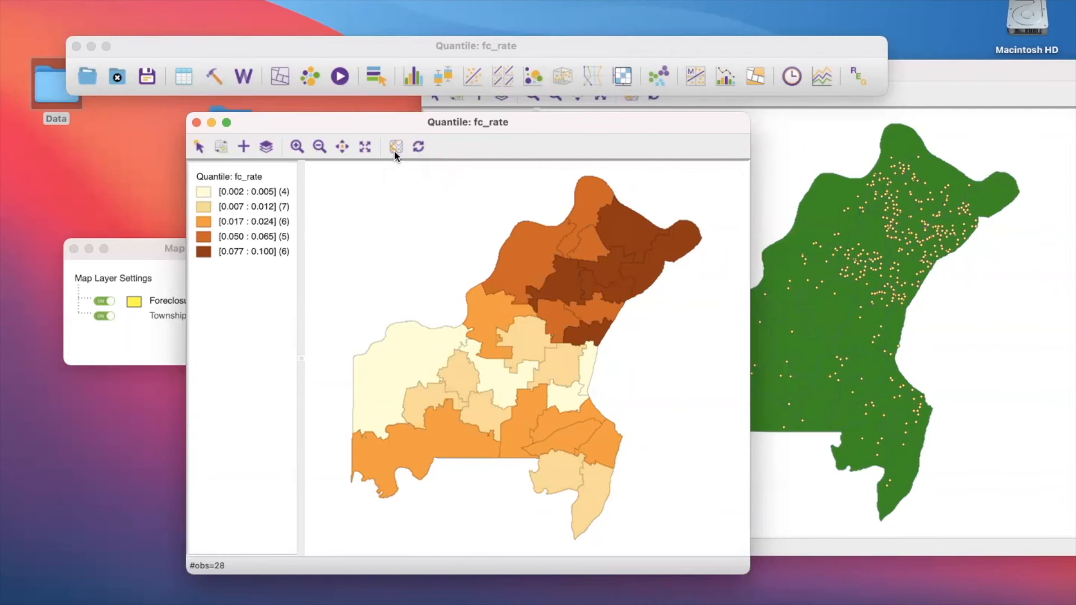
left_click(395, 148)
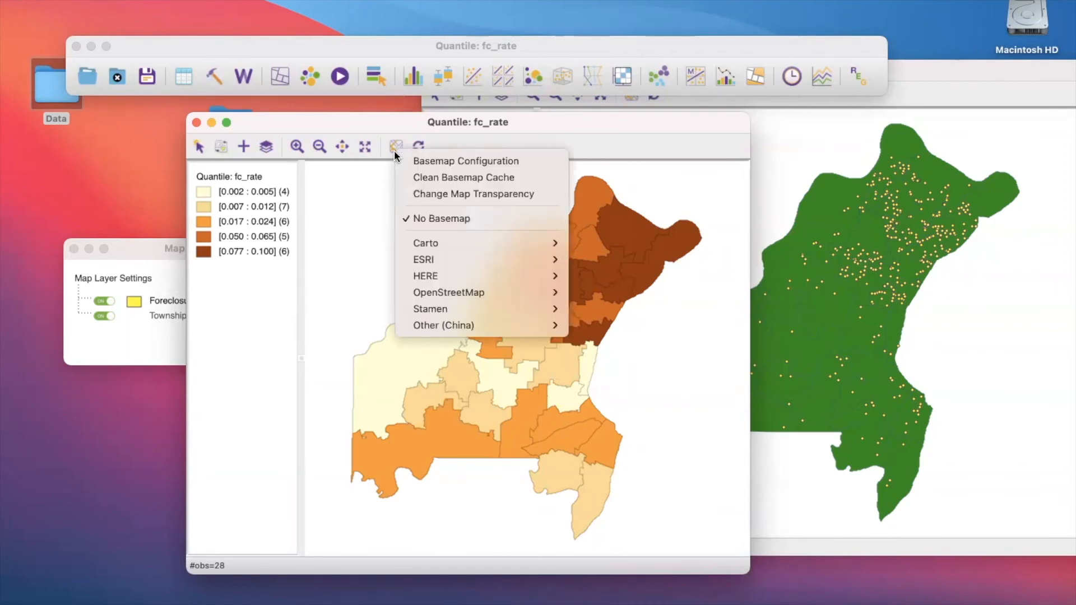
mouse_move(422, 245)
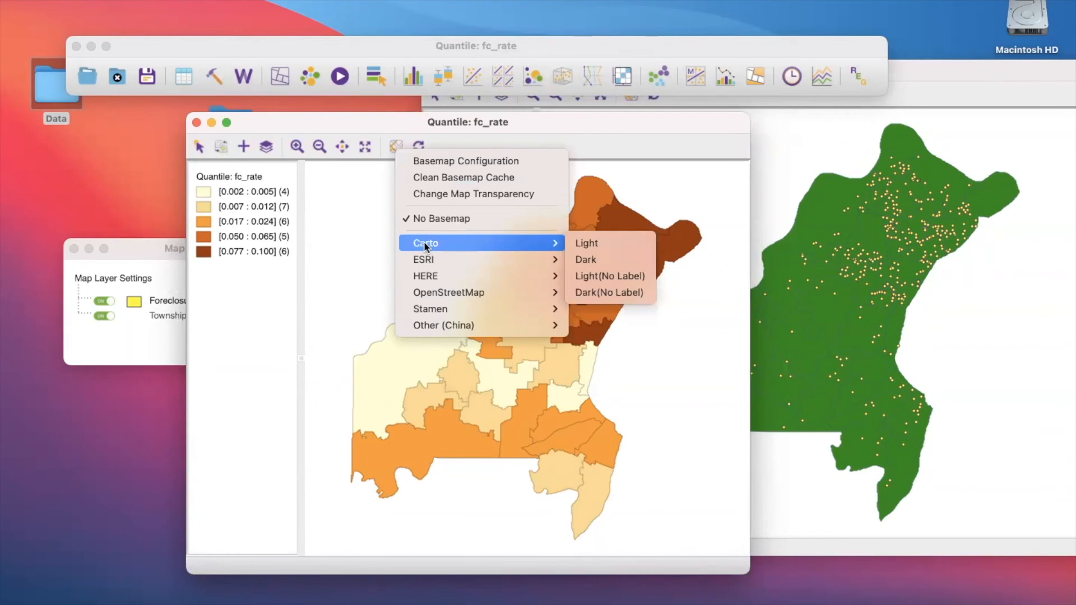
left_click(579, 245)
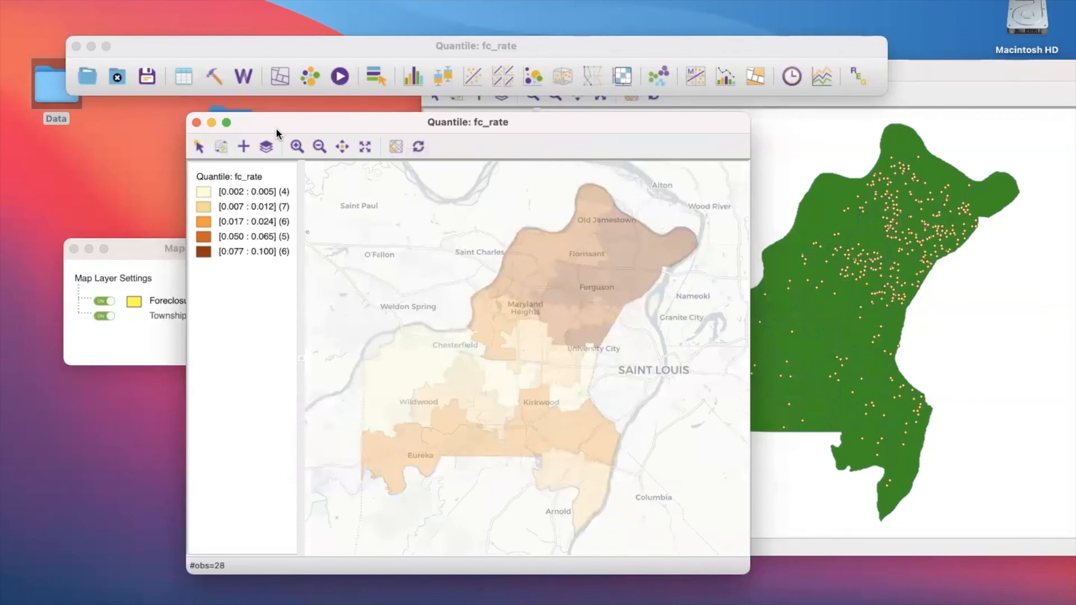
left_click_drag(276, 129, 279, 131)
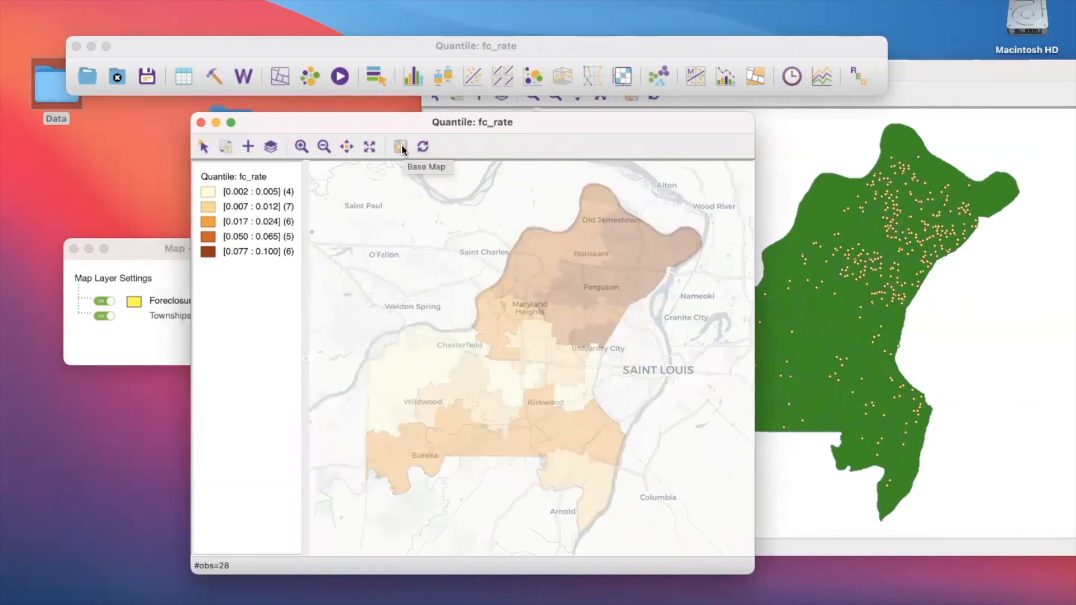
- Set the transparency of the fc_rate quantile map to 0.45 over the basemap
right_click(247, 176)
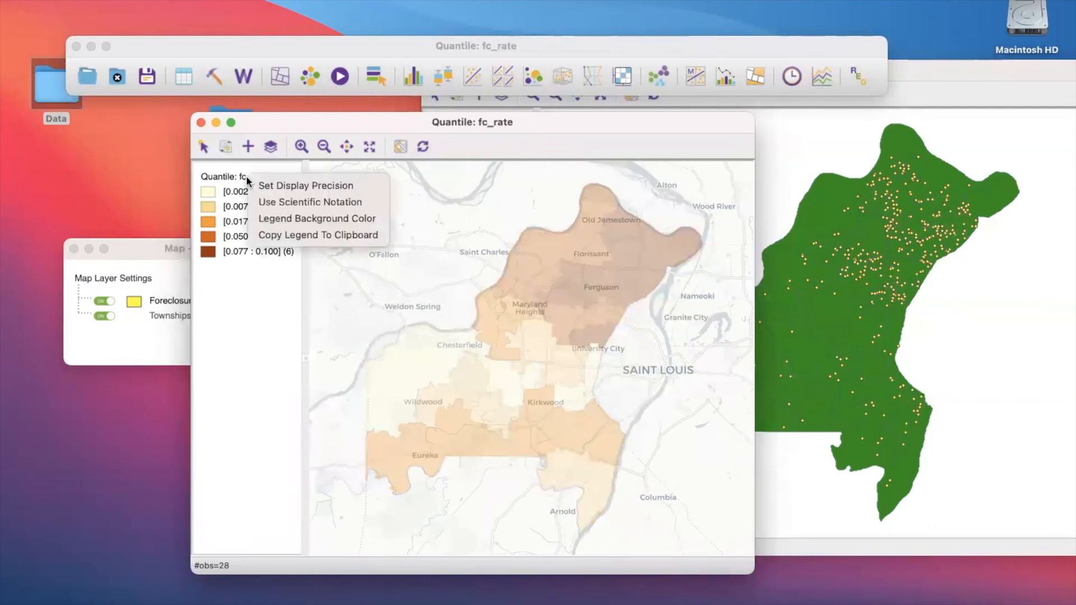
left_click(400, 147)
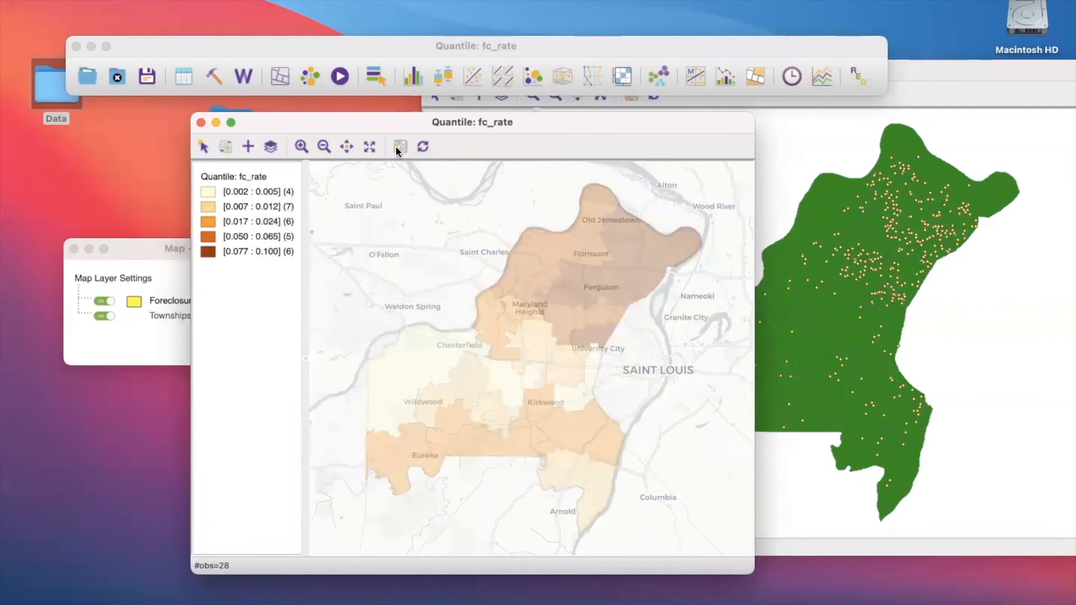
left_click(400, 147)
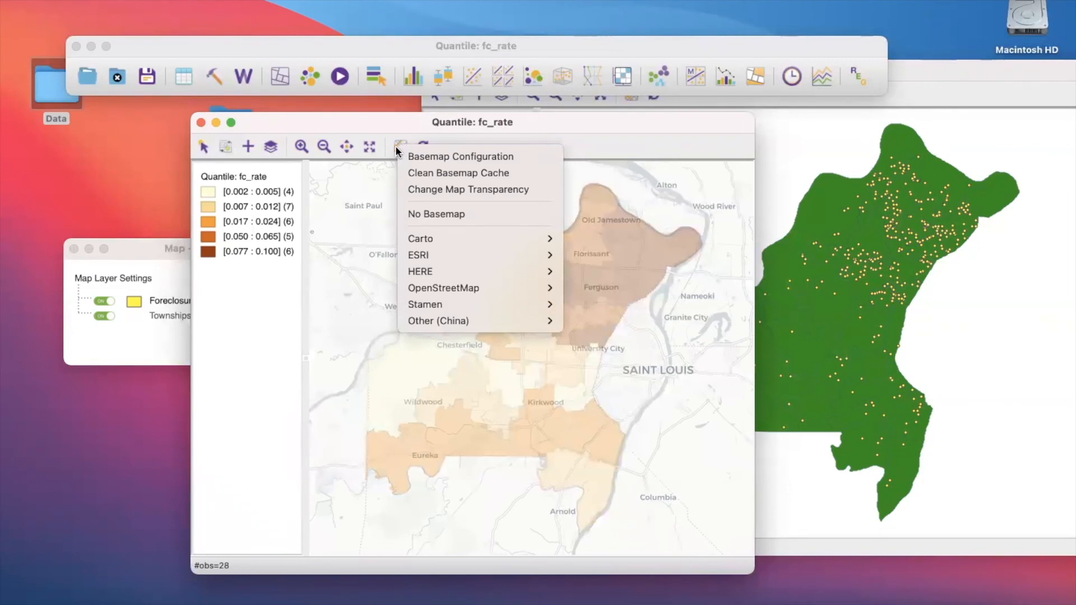
left_click(418, 189)
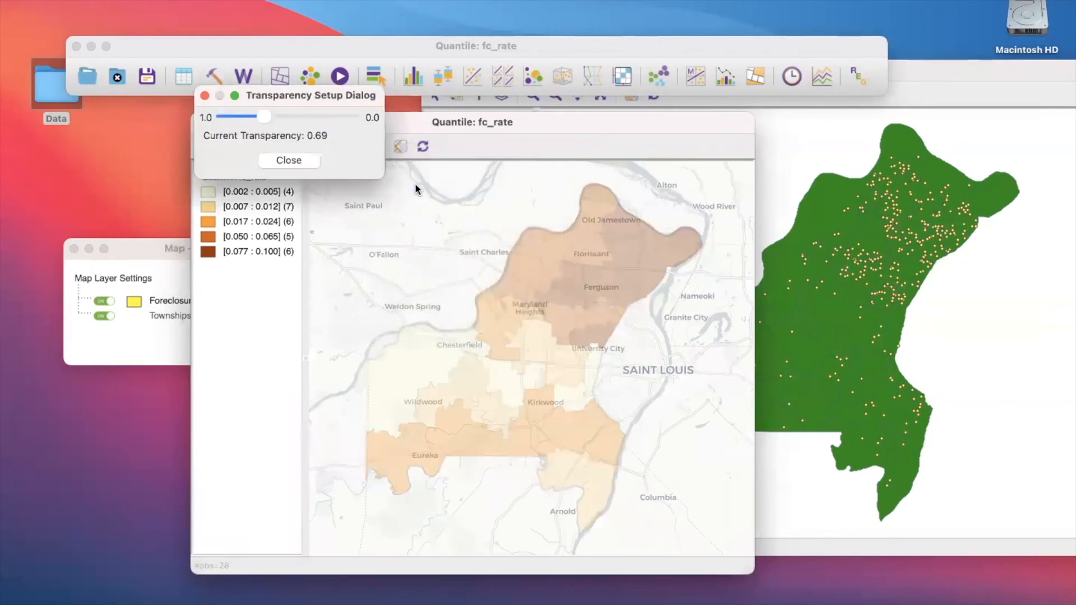
mouse_move(264, 117)
left_mouse_down()
mouse_move(345, 118)
mouse_move(224, 118)
mouse_move(251, 117)
left_mouse_up()
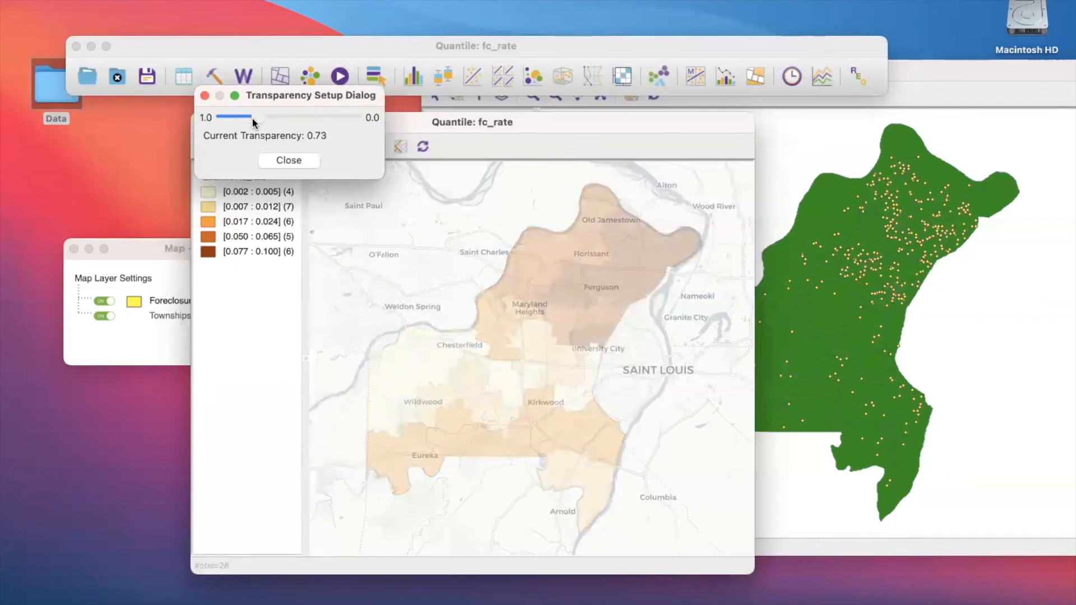
left_click_drag(251, 117, 387, 130)
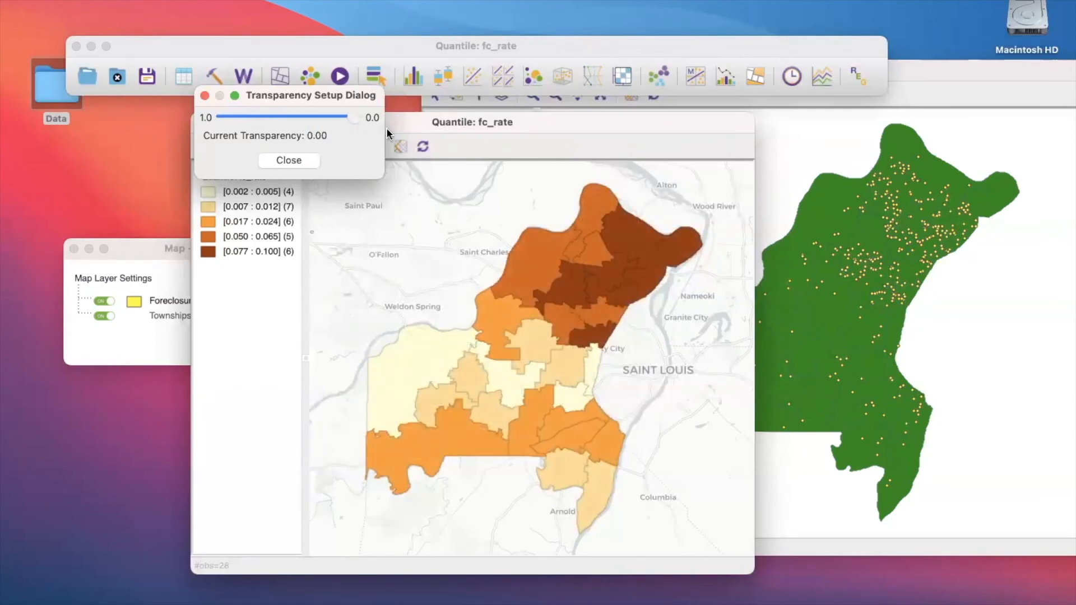
left_click_drag(353, 118, 290, 131)
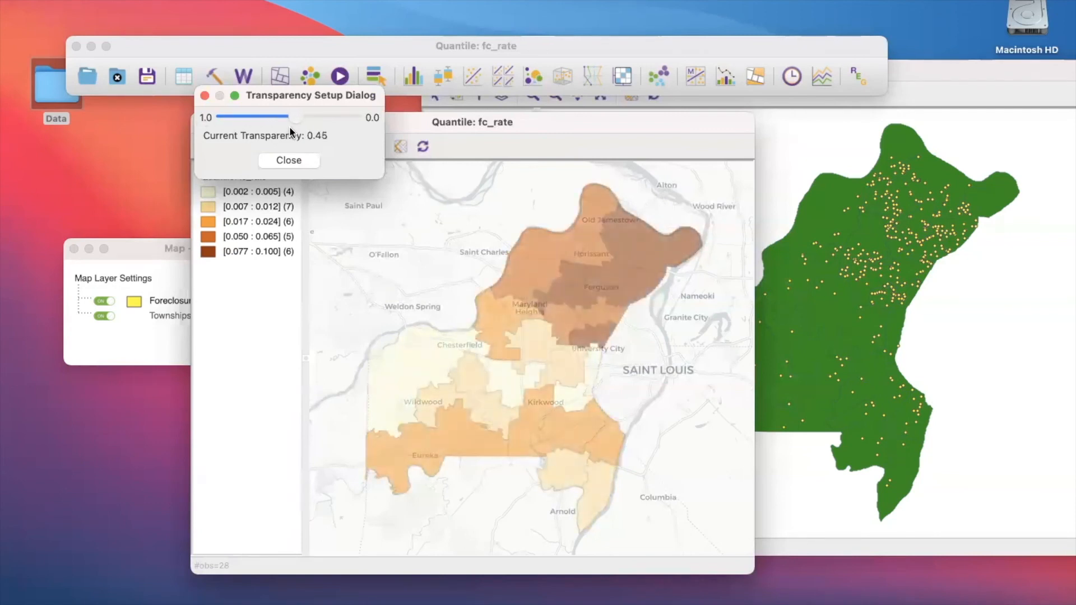
left_click(289, 161)
- Select several northern townships one by one to compare them with the linked foreclosure points map, and clear the selection
left_click(533, 260)
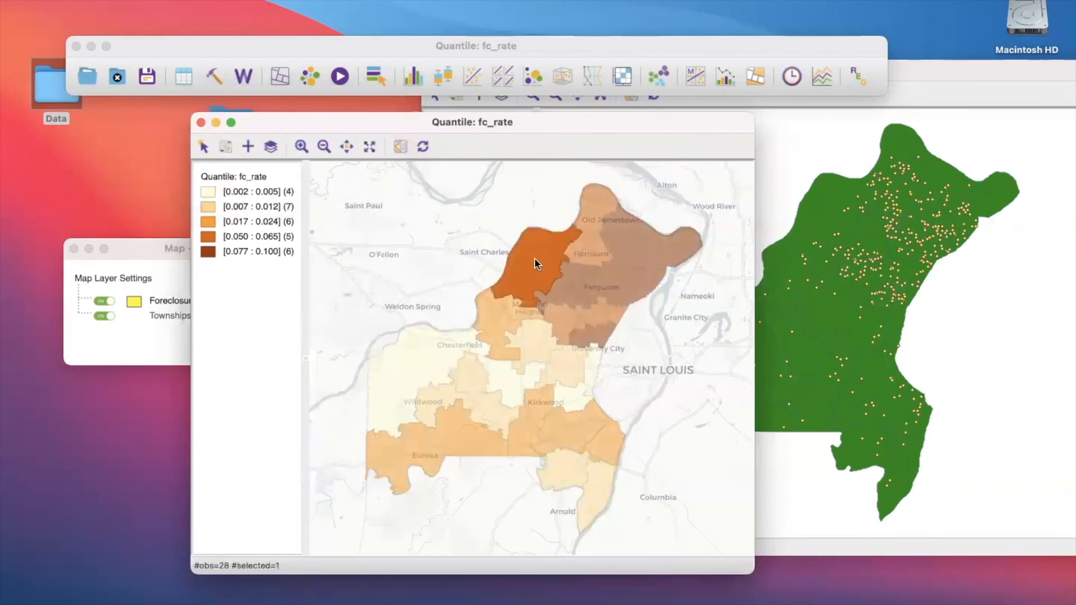
left_click_drag(458, 117, 297, 102)
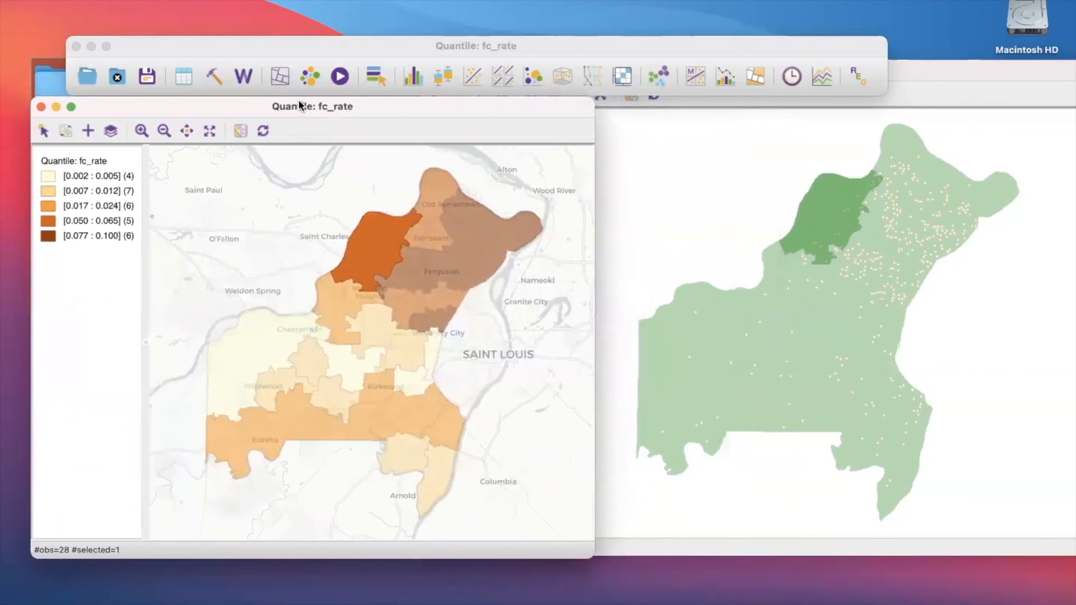
left_click(429, 191)
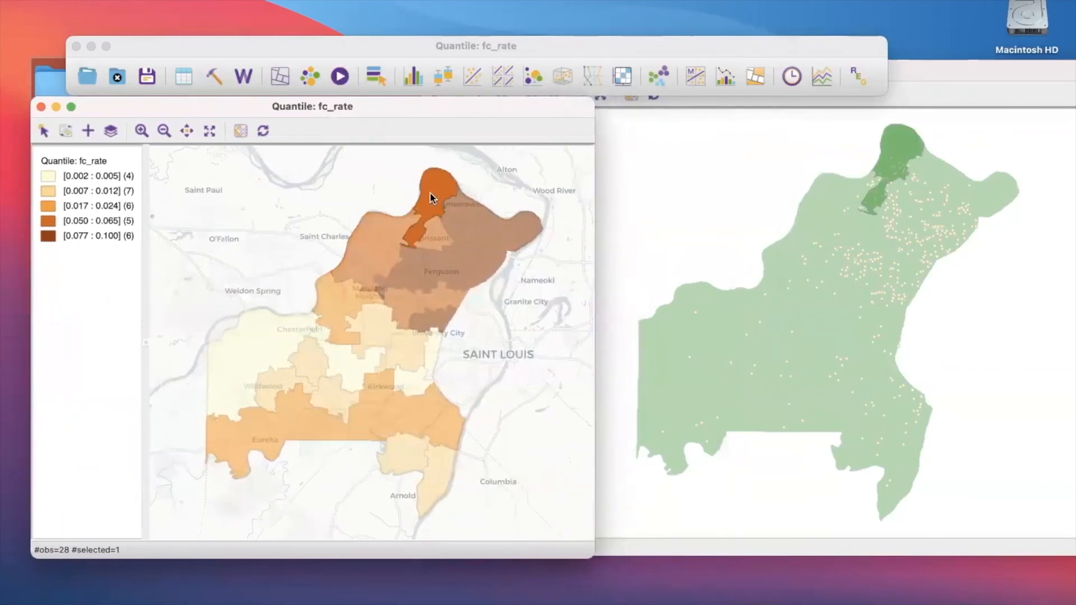
left_click(453, 212)
left_click(511, 236)
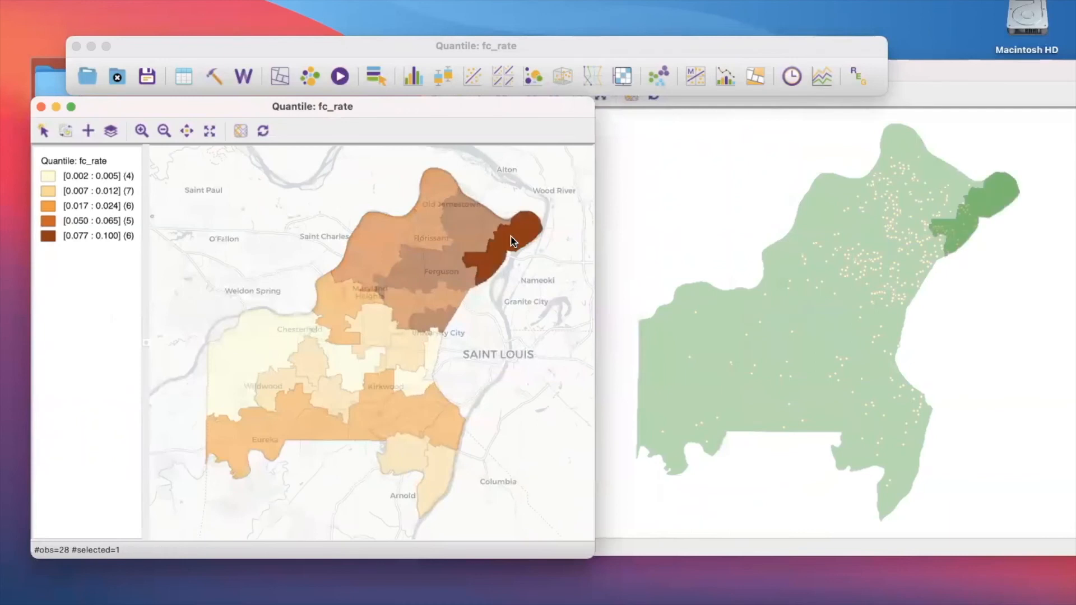
left_click(445, 268)
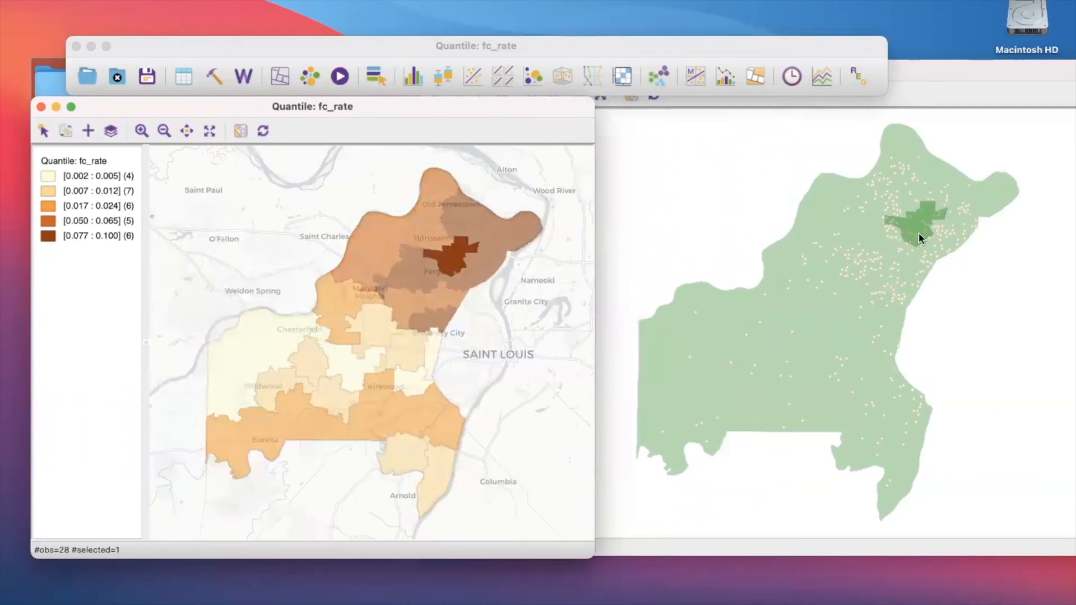
left_click(404, 271)
left_click_drag(275, 108, 427, 127)
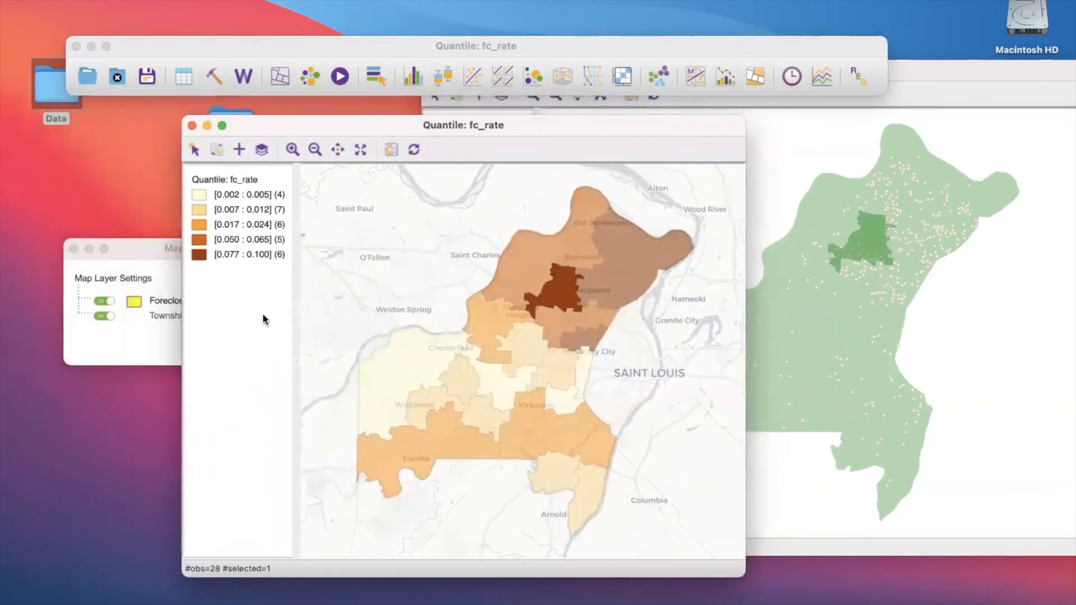
left_click(393, 297)
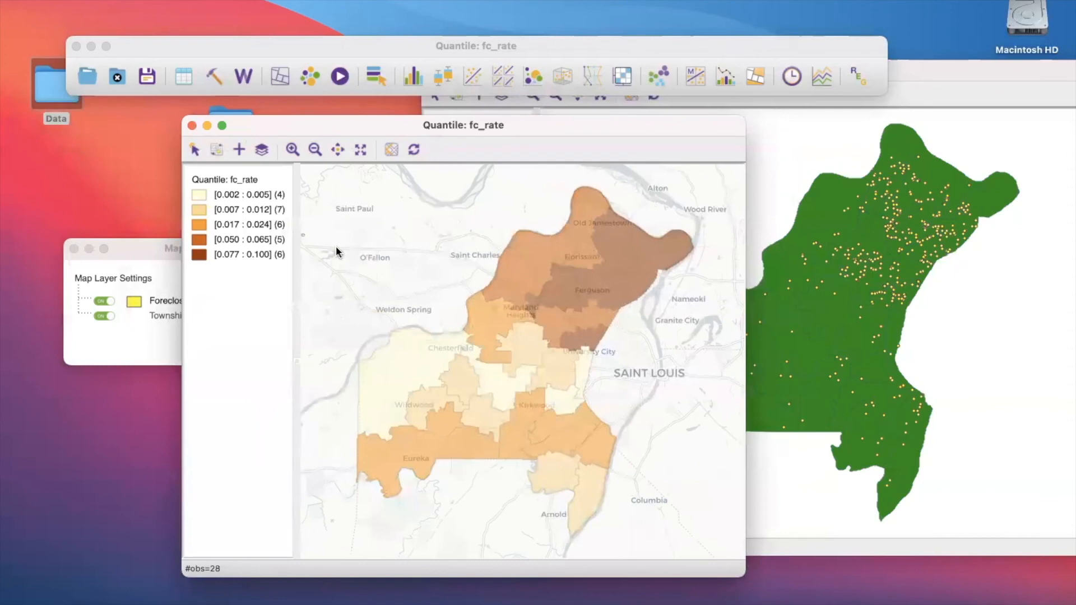
- Move the Foreclosures_2020 layer above Townships in the quantile map, make it visible, and reposition the map window
left_click(262, 150)
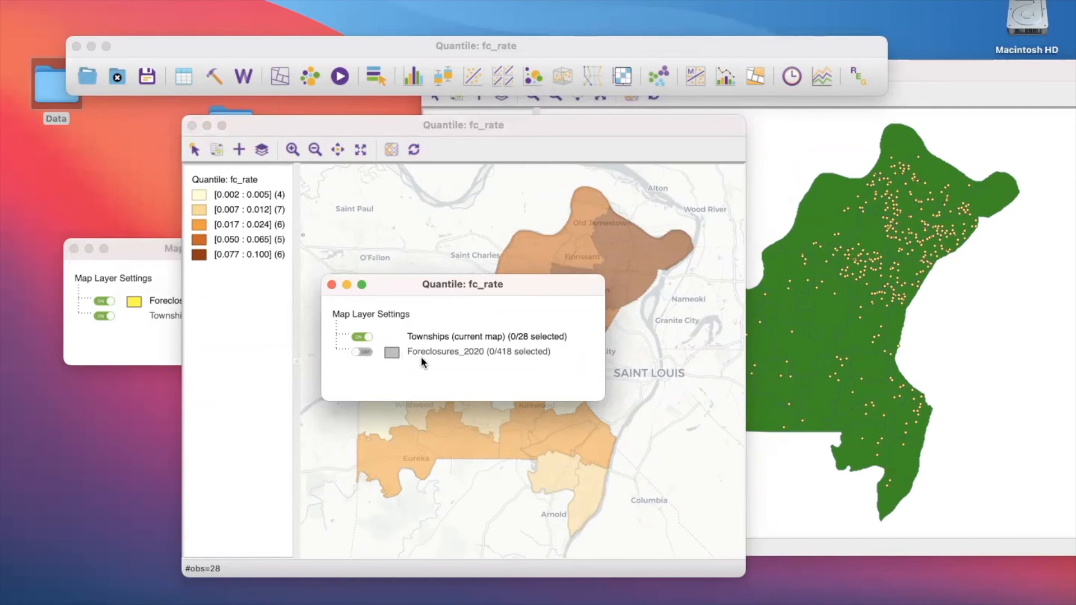
left_click_drag(432, 355, 433, 317)
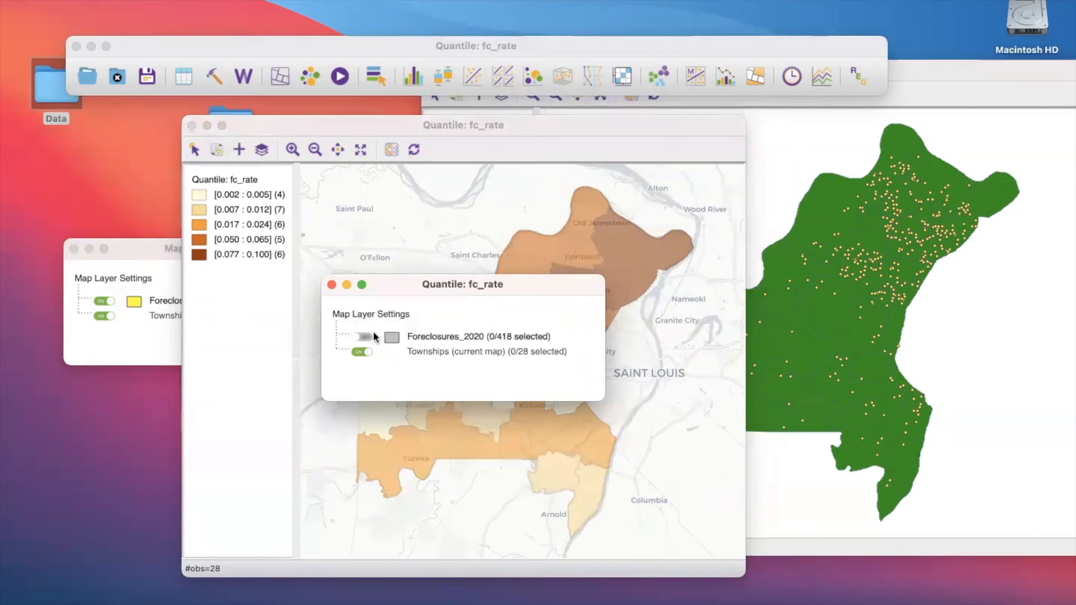
left_click(358, 338)
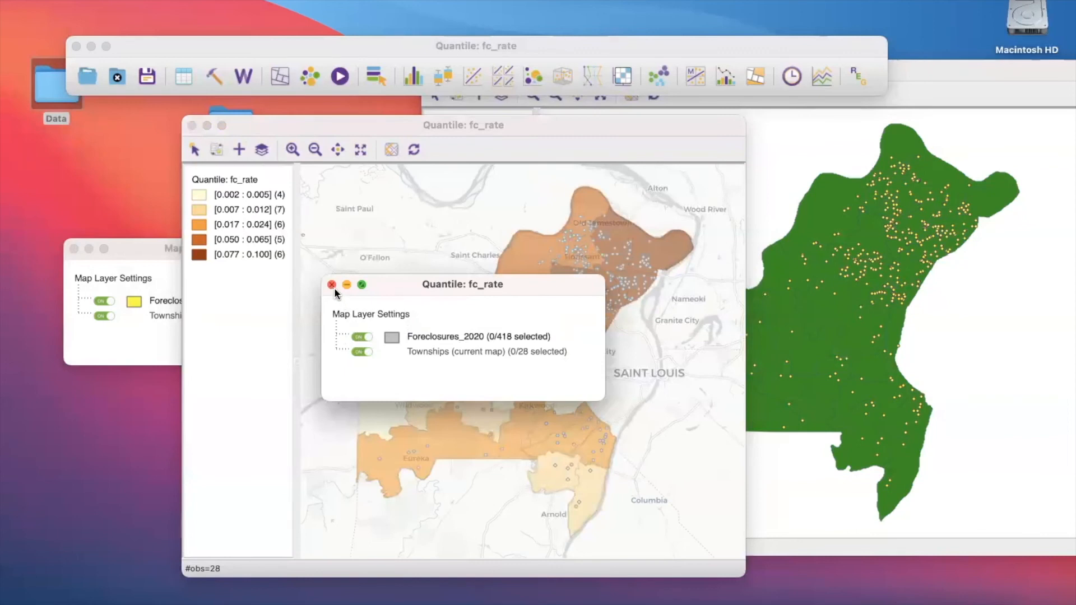
left_click_drag(389, 288, 228, 358)
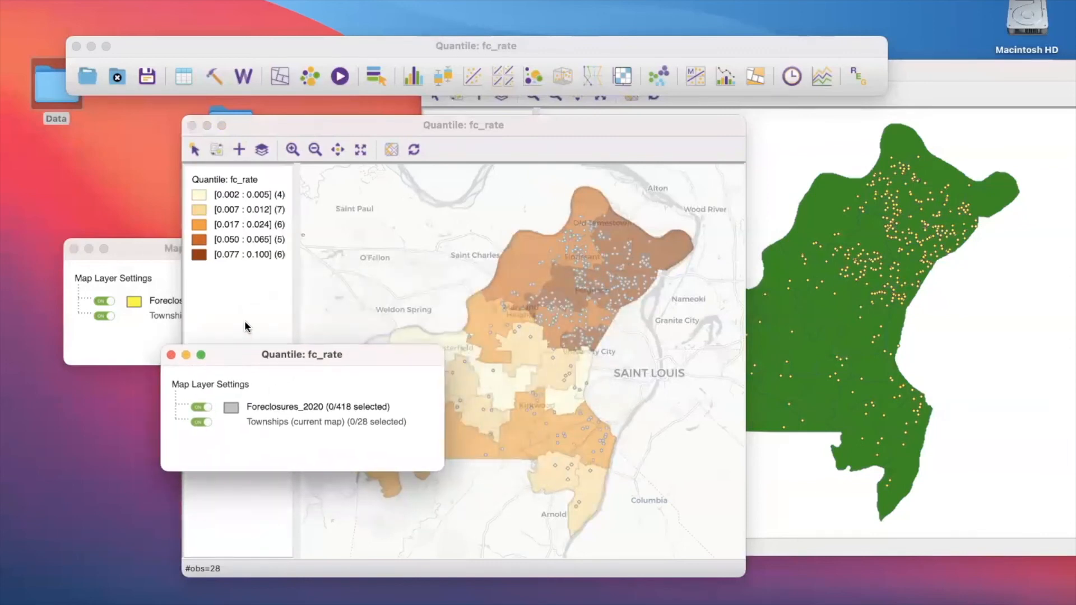
left_click(204, 329)
left_click(166, 392)
left_click(171, 356)
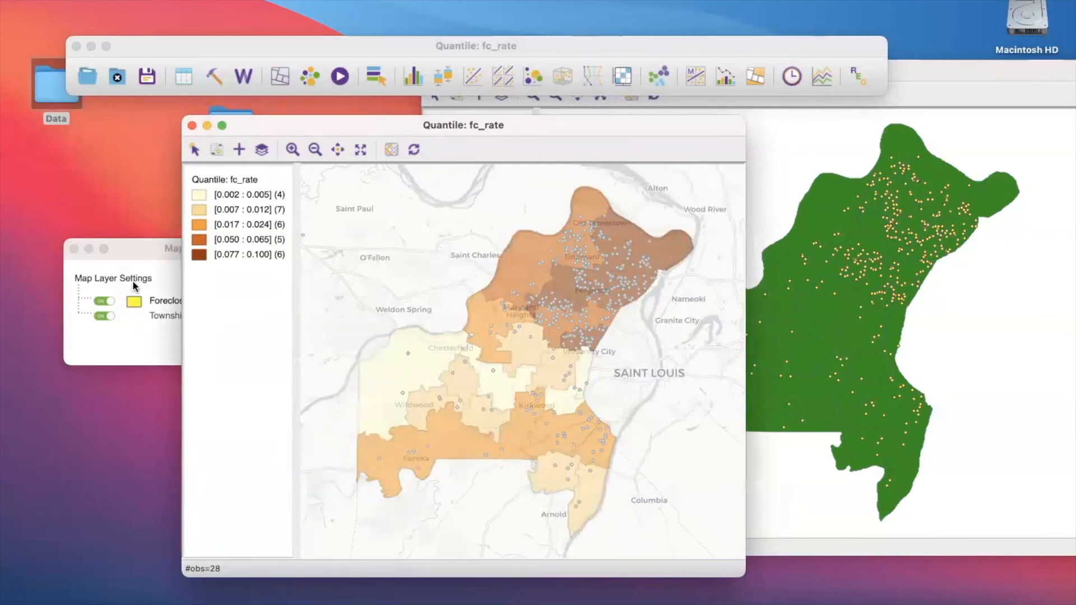
left_click_drag(335, 131, 401, 130)
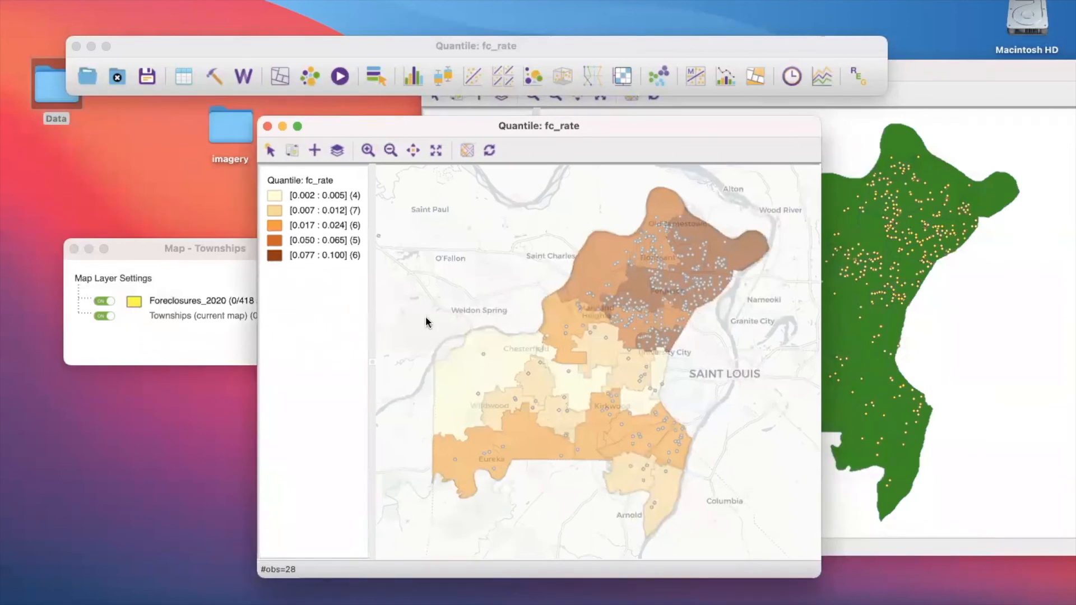
left_click(337, 150)
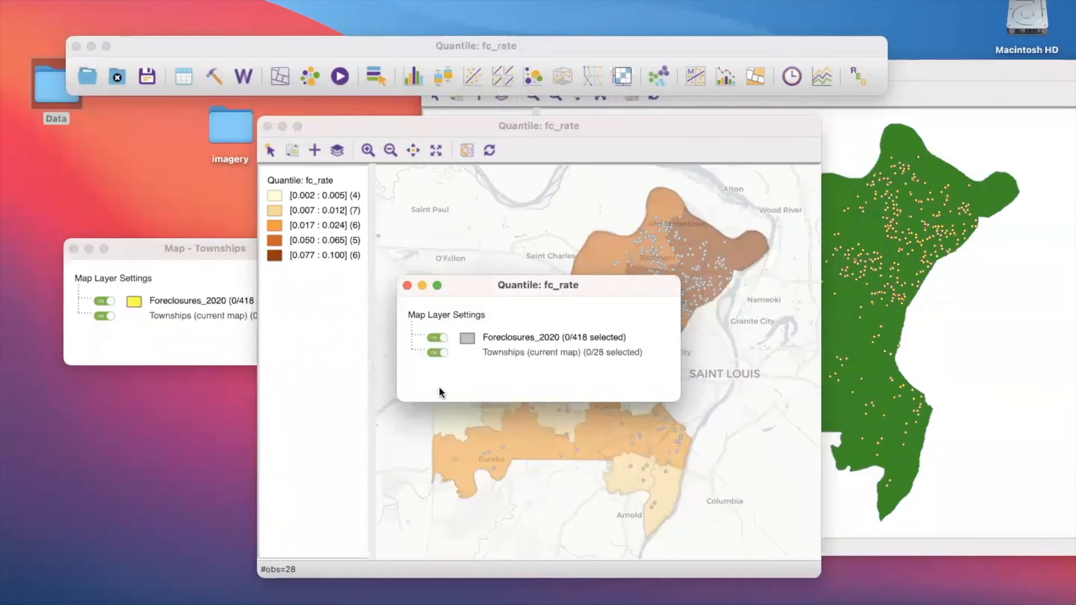
left_click_drag(492, 285, 314, 279)
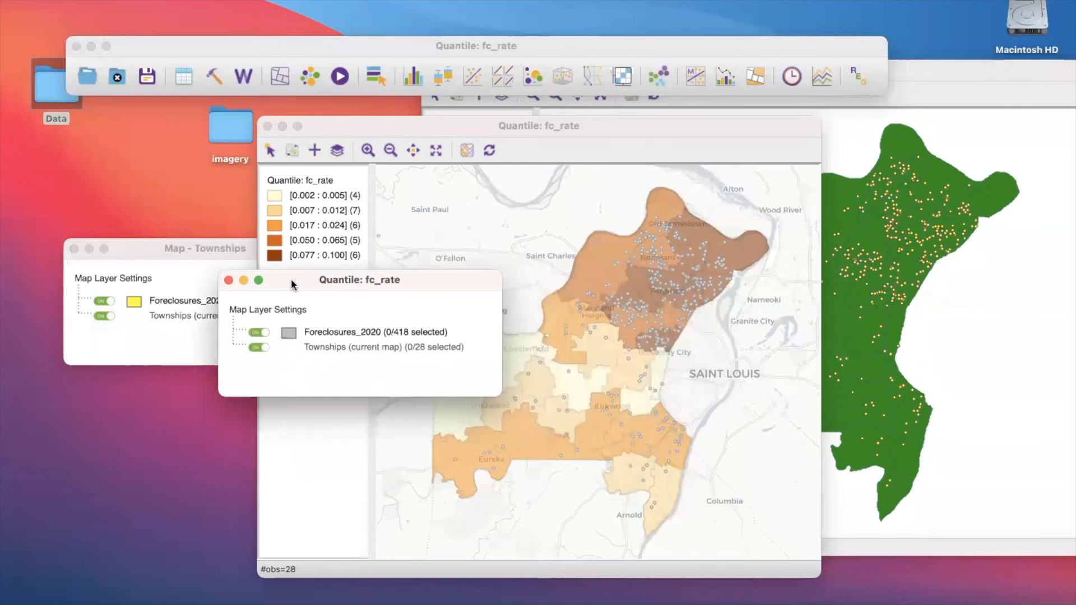
left_click(228, 280)
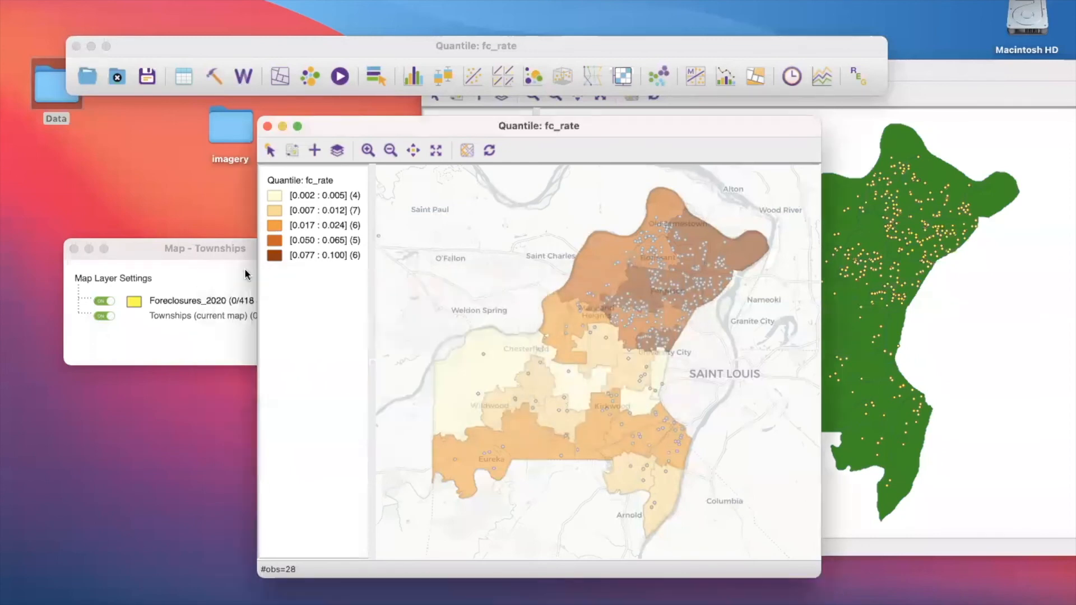
- Change the fill color of the Foreclosures_2020 points in the quantile map to Licorice black and close the layer settings
left_click(337, 150)
left_click_drag(462, 285, 303, 294)
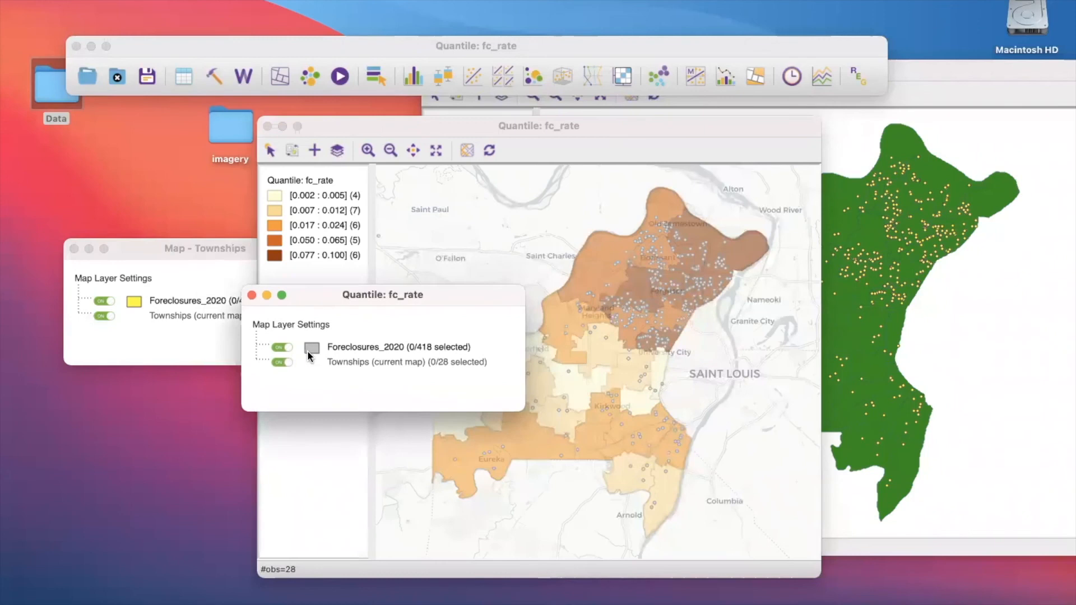
right_click(312, 349)
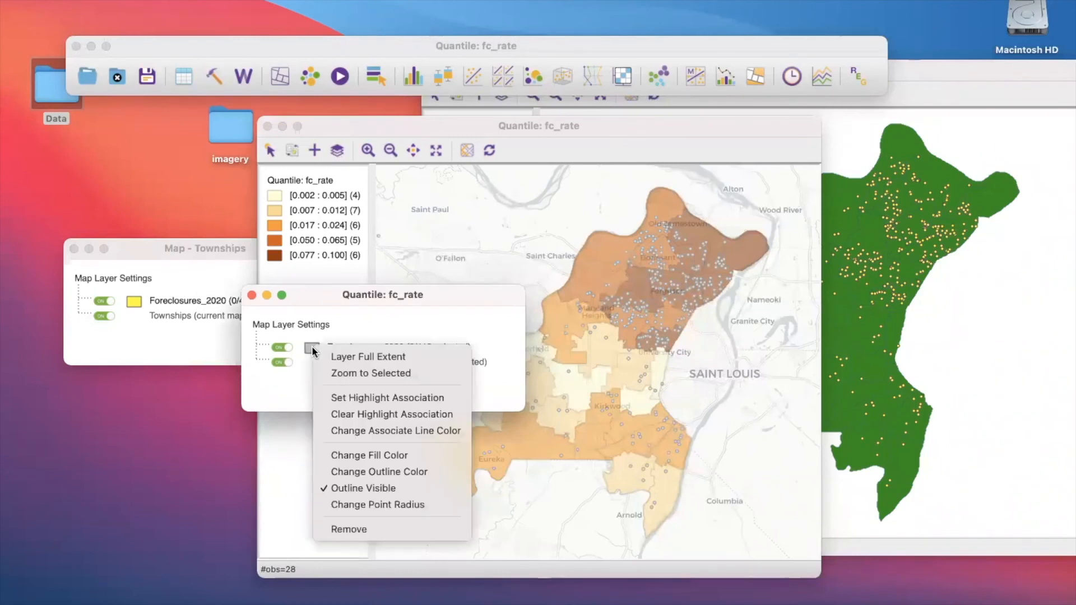
left_click(338, 454)
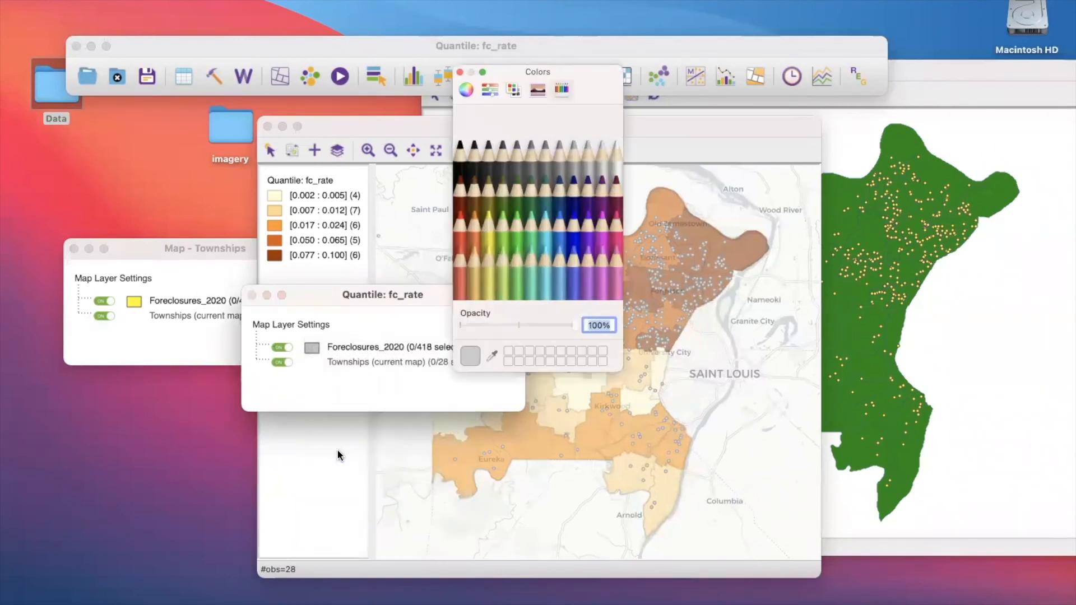
left_click(461, 163)
left_click(460, 74)
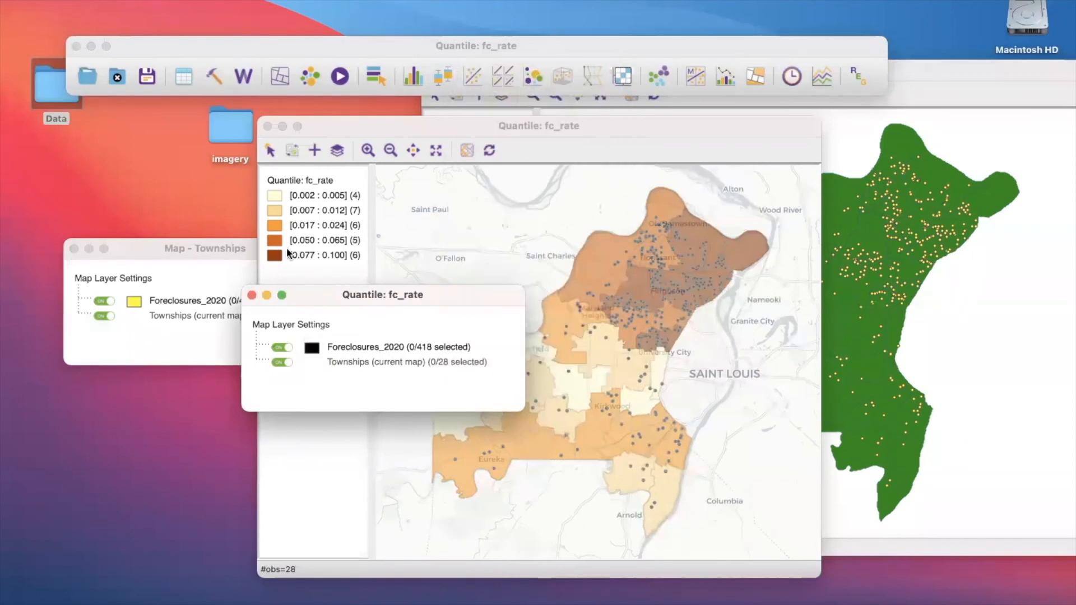
left_click(252, 295)
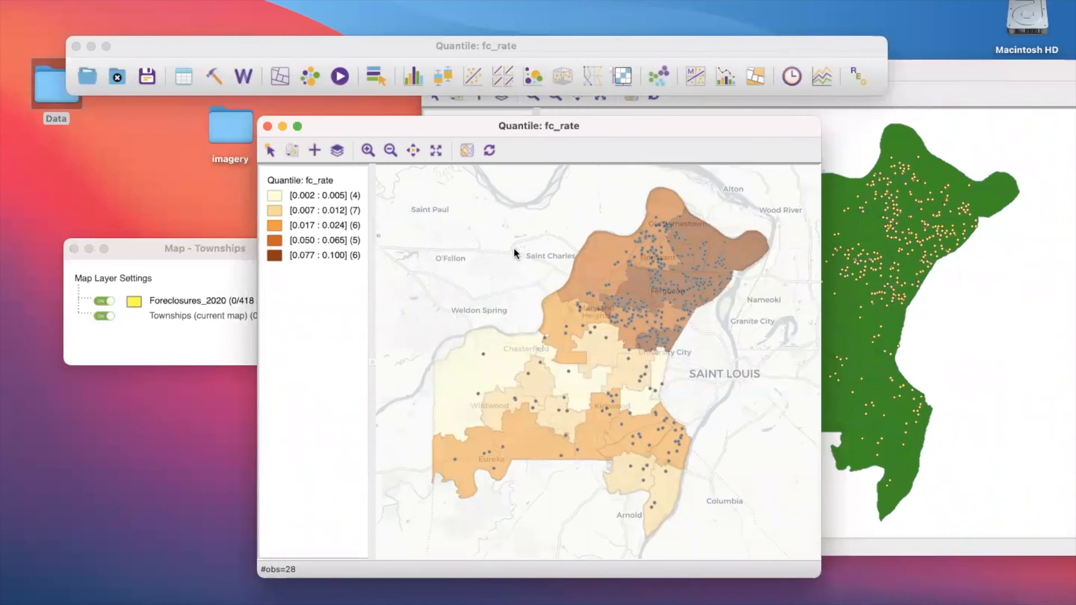
- Try the ESRI WorldStreetMap and WorldTopoMap basemaps under the fc_rate quantile map
left_click(468, 152)
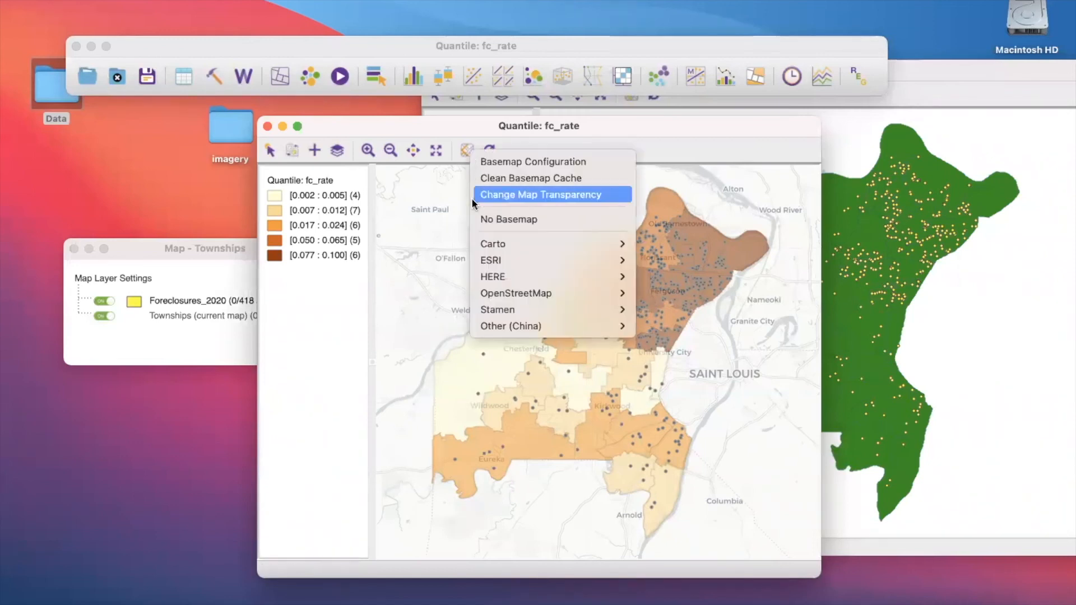
mouse_move(483, 250)
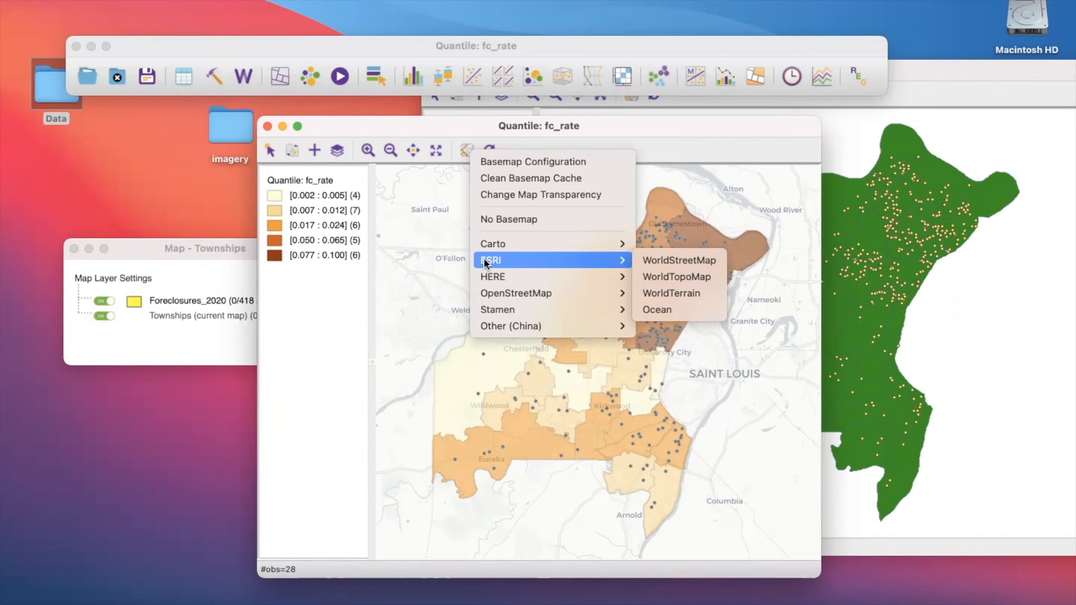
left_click(681, 261)
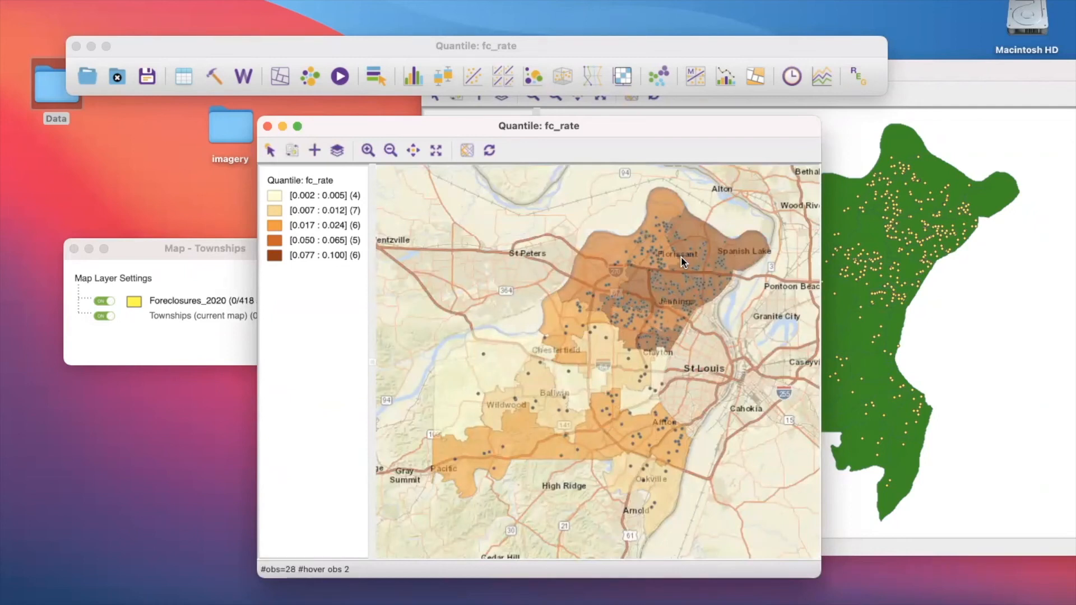
left_click(464, 150)
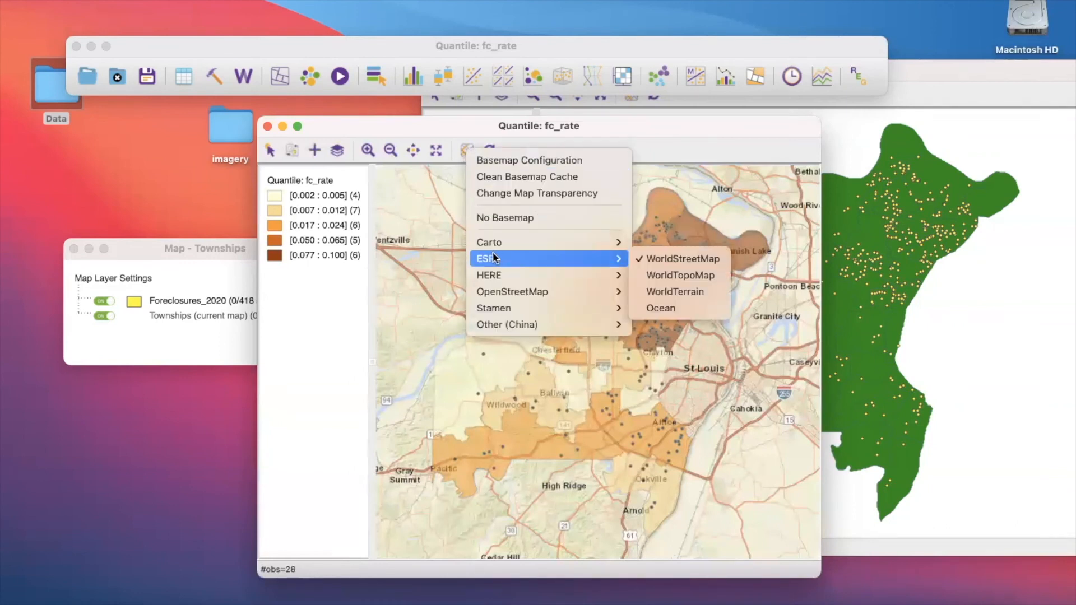
left_click(662, 275)
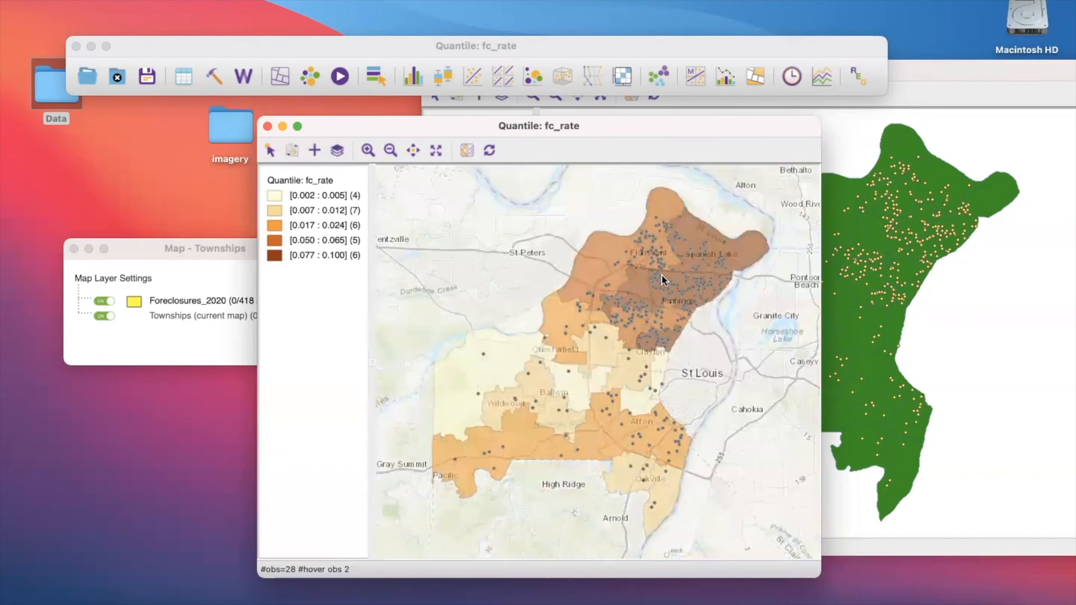
- Try the ESRI WorldTerrain basemap under the quantile map and switch back to ESRI WorldTopoMap
left_click(466, 152)
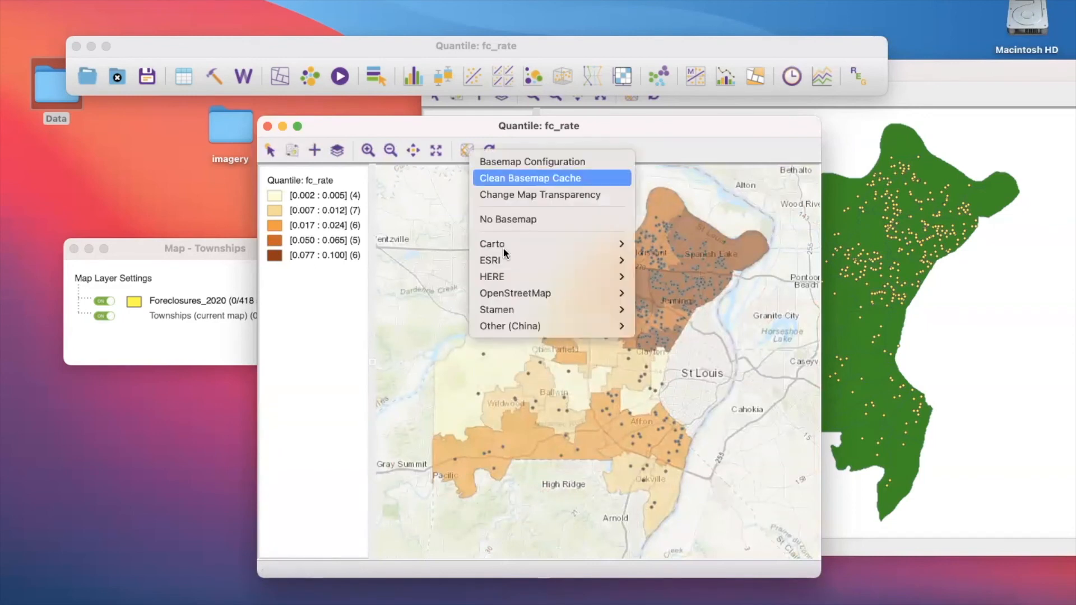
mouse_move(524, 262)
left_click(648, 295)
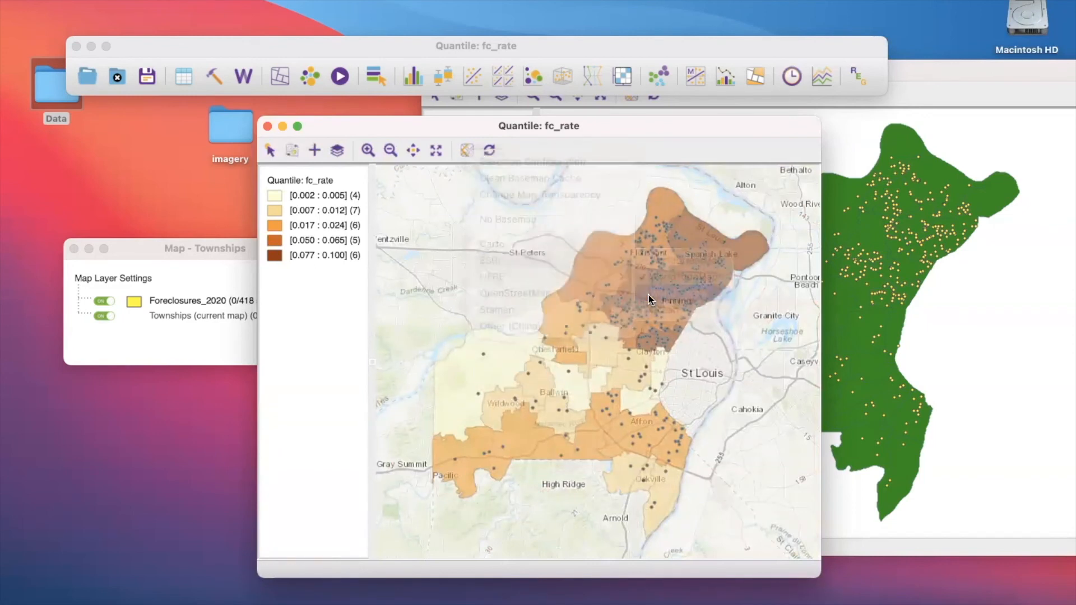
left_click(461, 150)
mouse_move(493, 266)
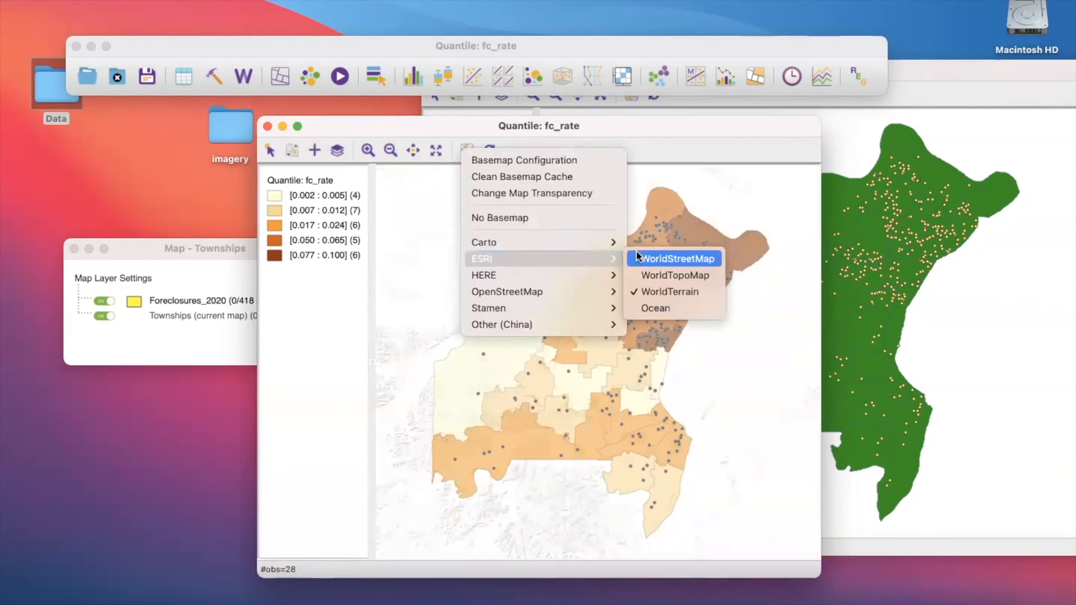
left_click(666, 274)
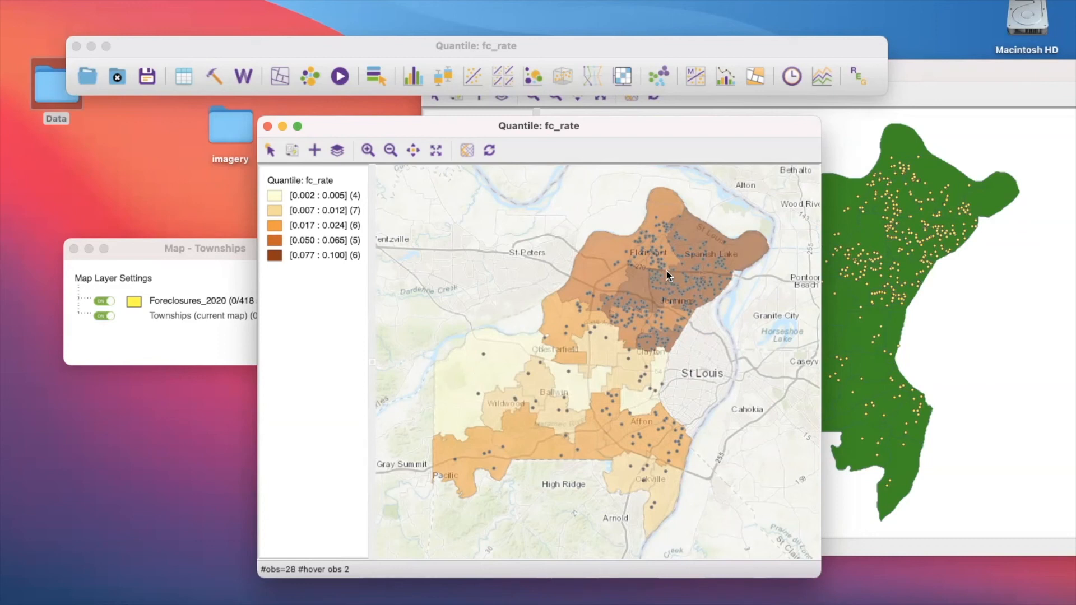
- Set the quantile map's basemap to Carto Light and place its window beside the Townships map
left_click(467, 150)
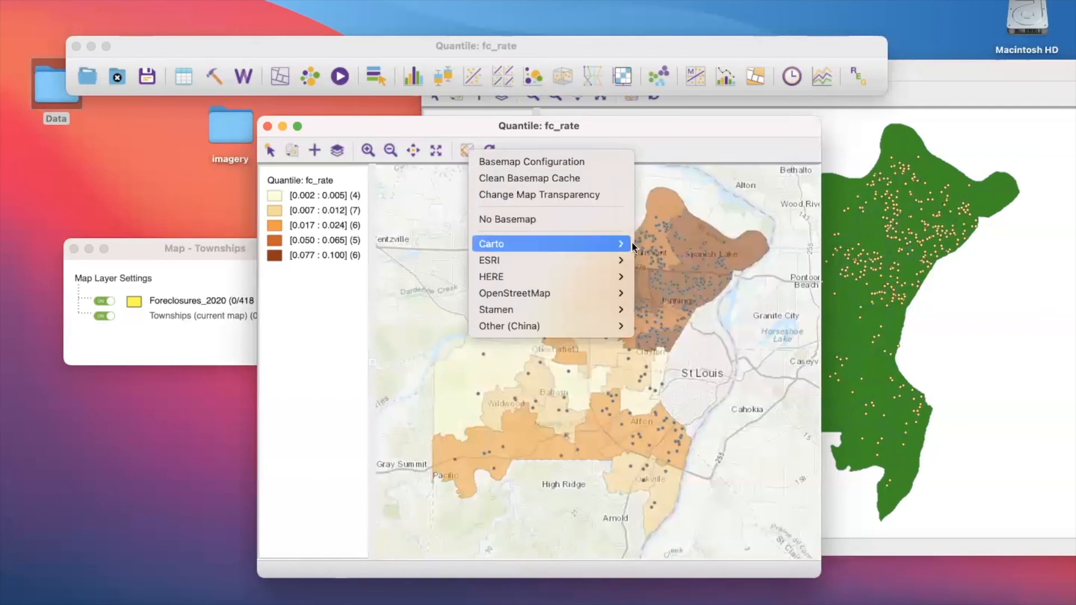
left_click(653, 244)
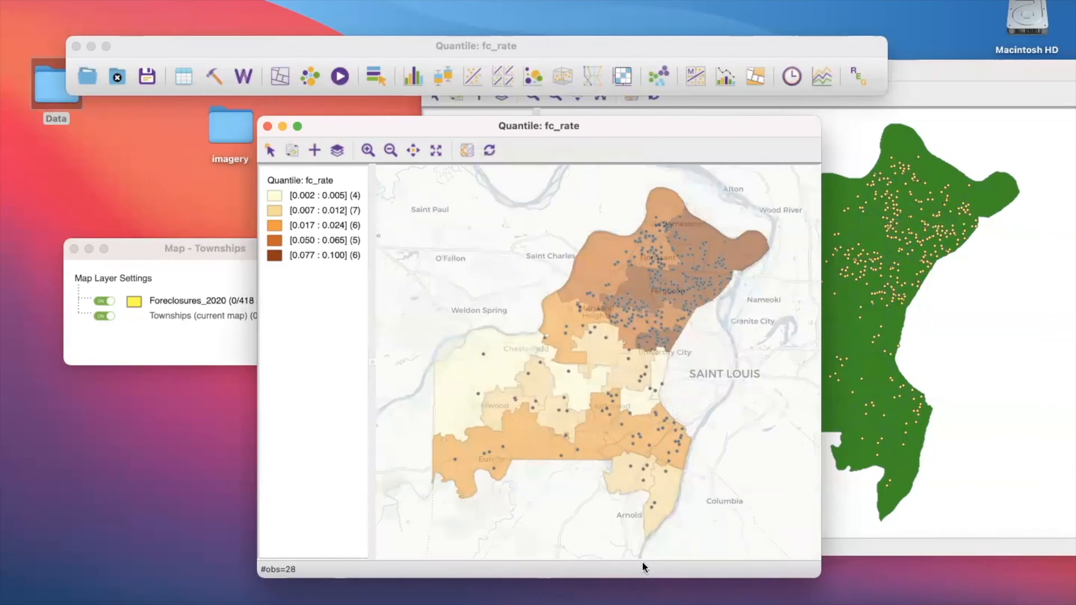
left_click_drag(409, 127, 396, 131)
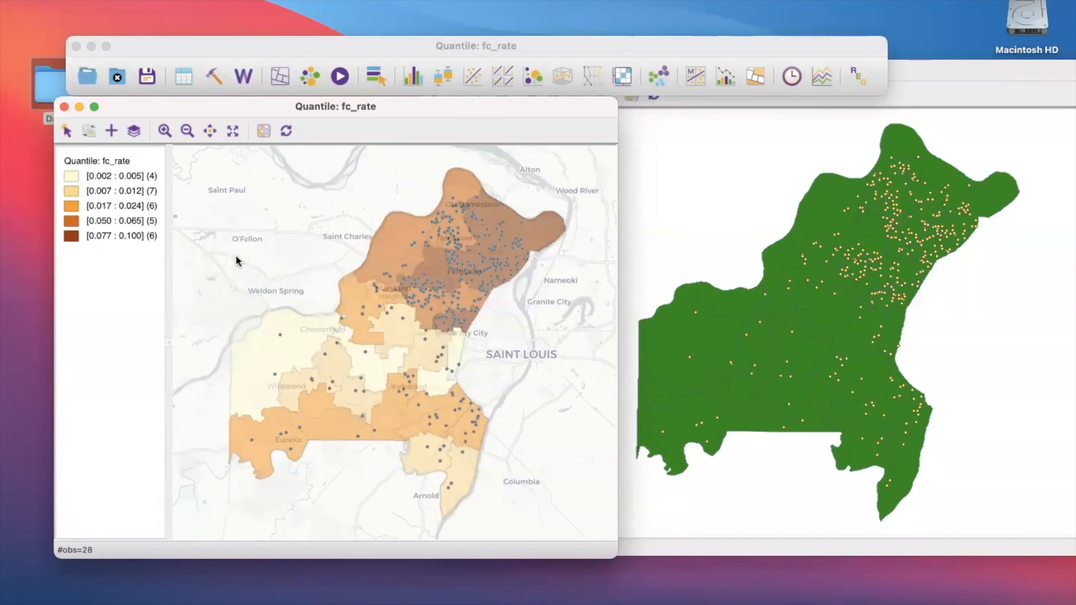
- Remove the basemap from the quantile map and add the Carto Light basemap back
left_click(264, 131)
left_click(263, 130)
left_click(262, 130)
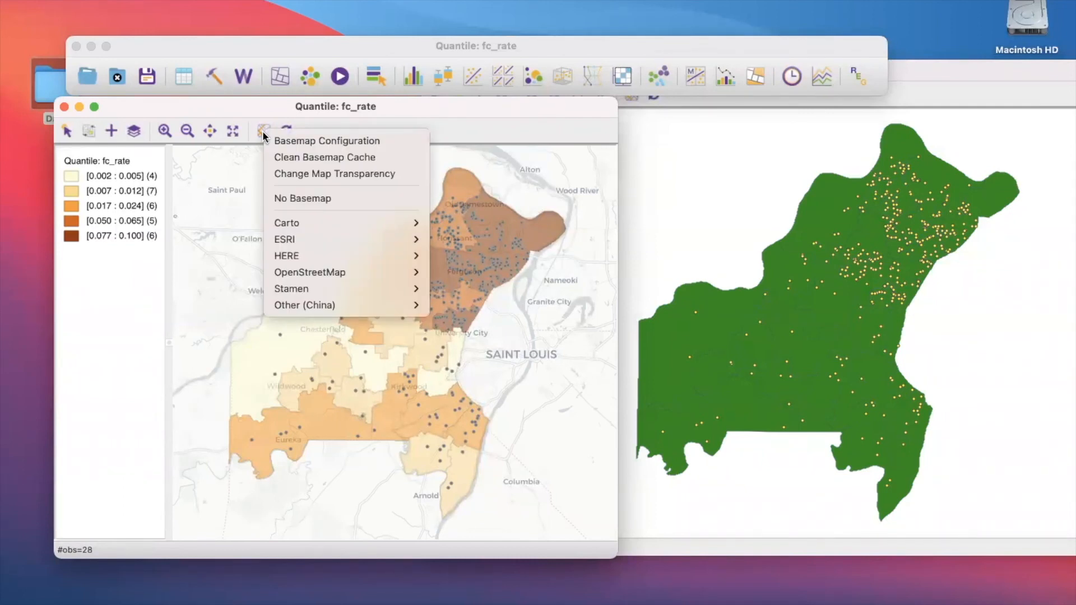
left_click(289, 196)
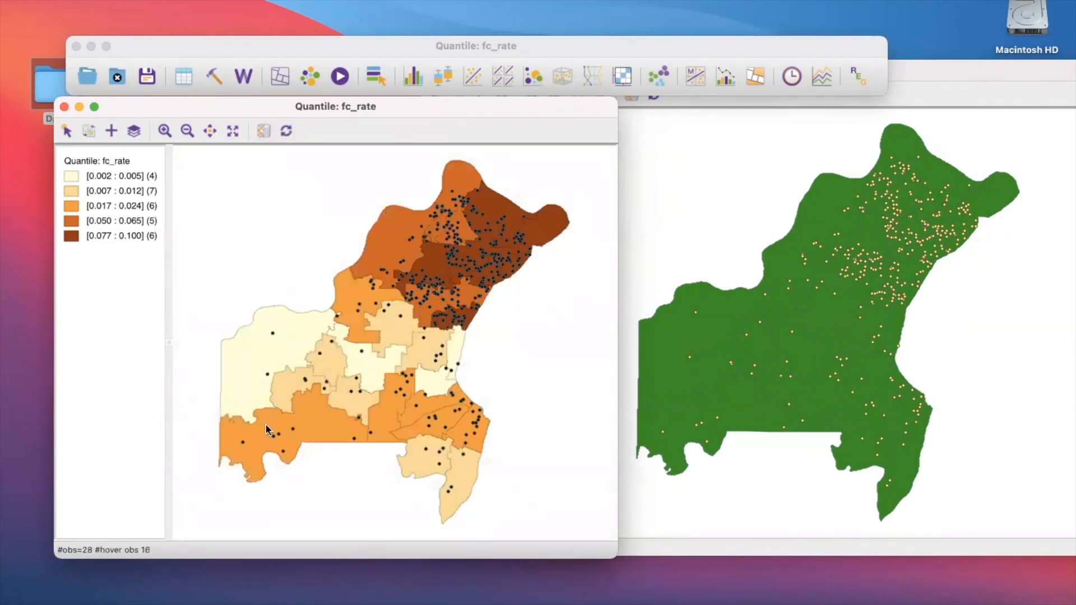
left_click(266, 138)
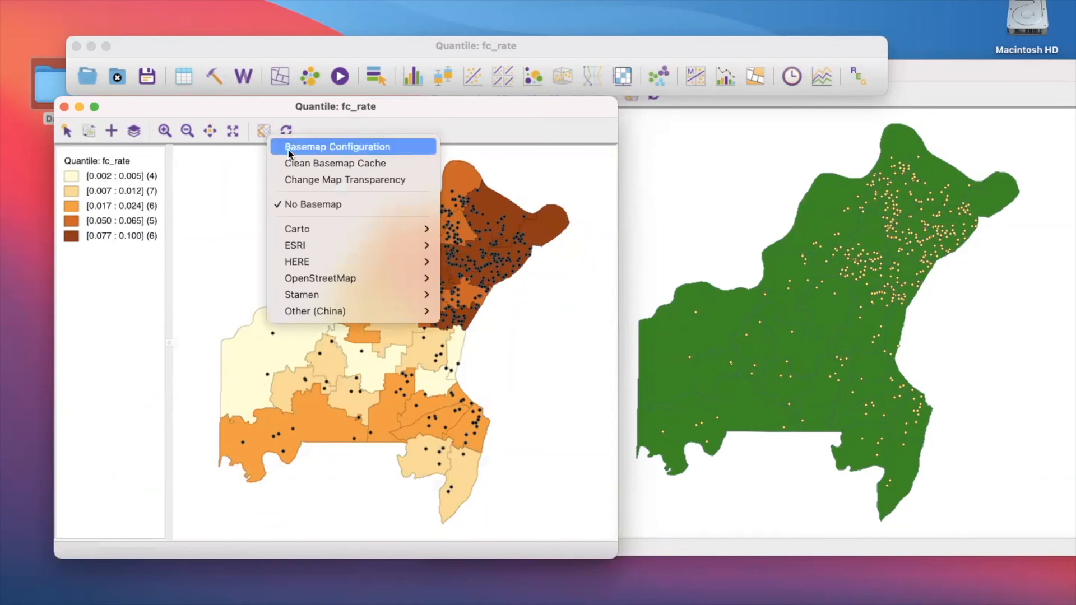
mouse_move(305, 227)
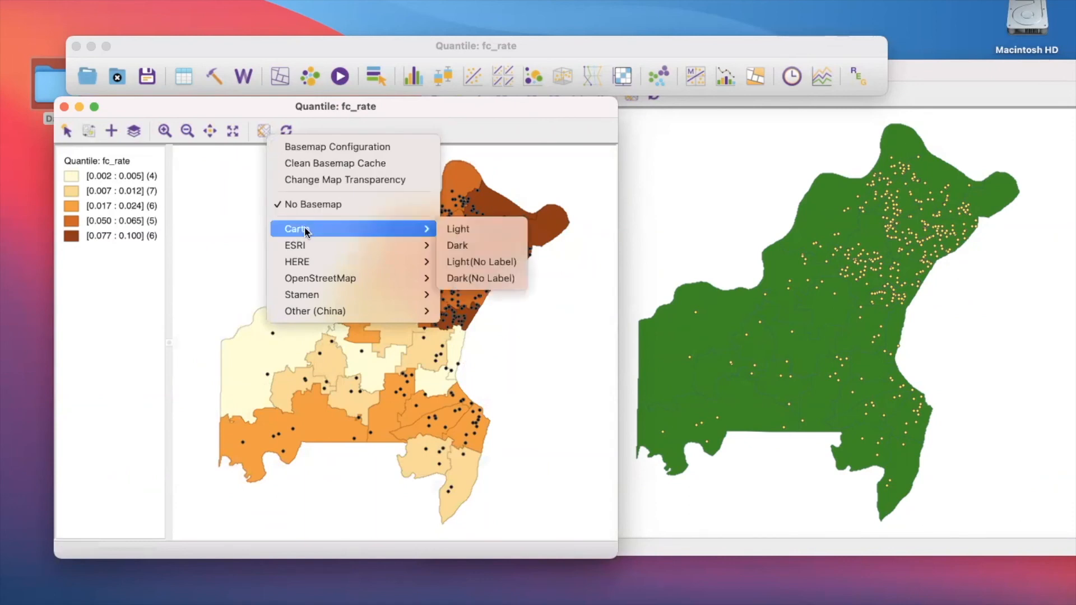
left_click(448, 228)
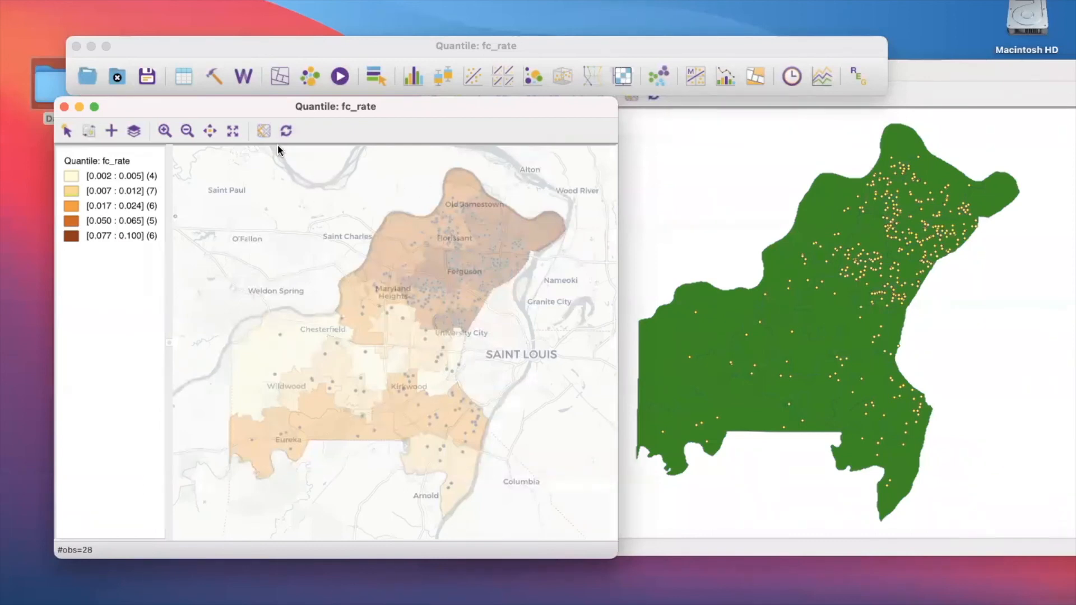
- Look through the available basemap sources in the Basemap Configuration and close it without changes
left_click(264, 132)
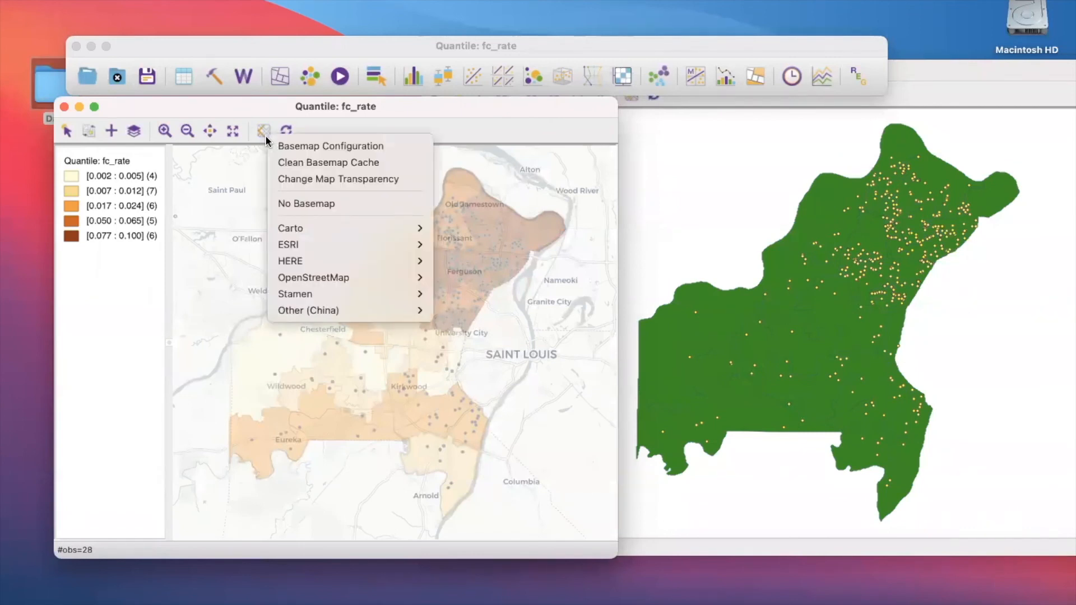
left_click(278, 148)
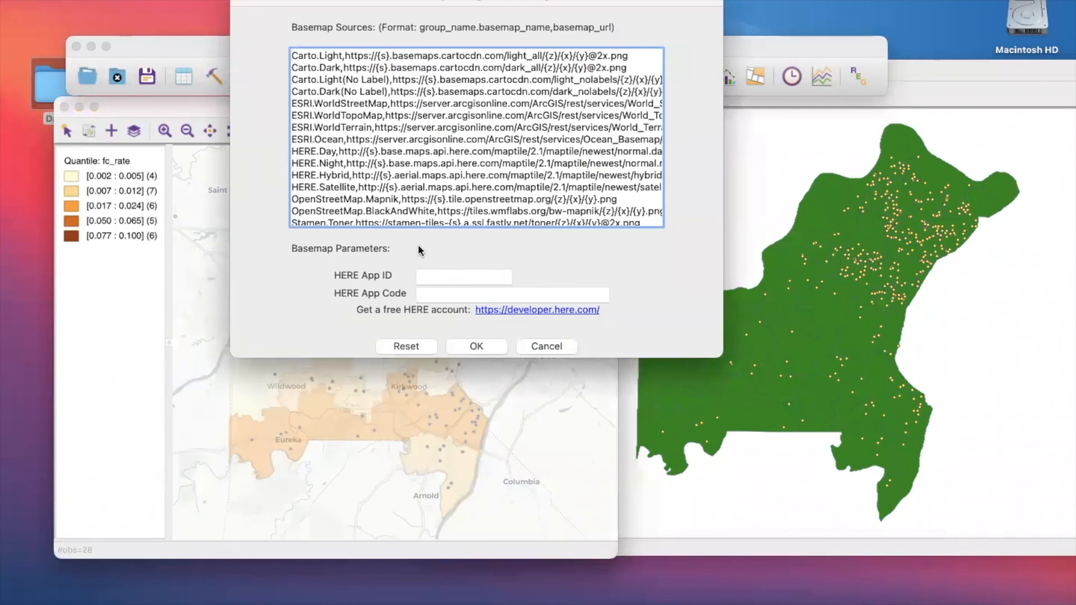
left_click(547, 346)
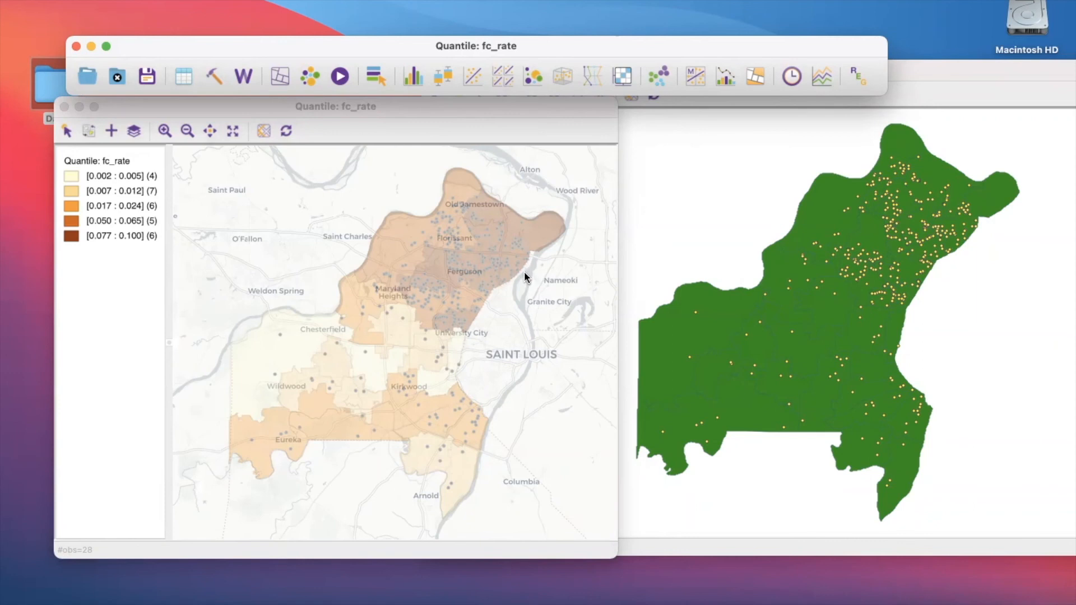
left_click(260, 133)
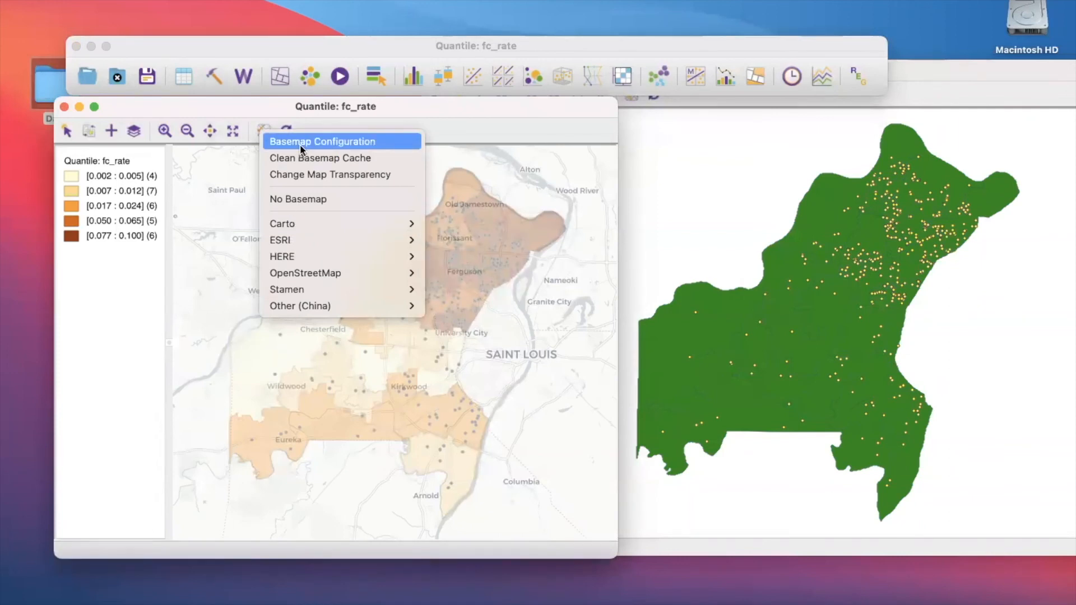
left_click(806, 170)
left_click_drag(917, 110, 857, 158)
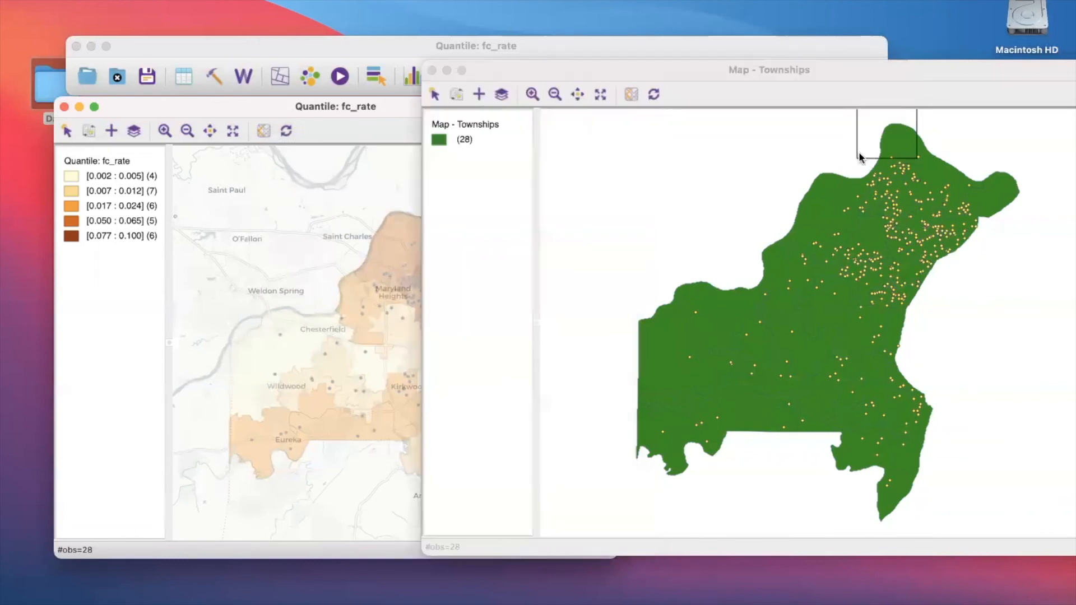
left_click(621, 92)
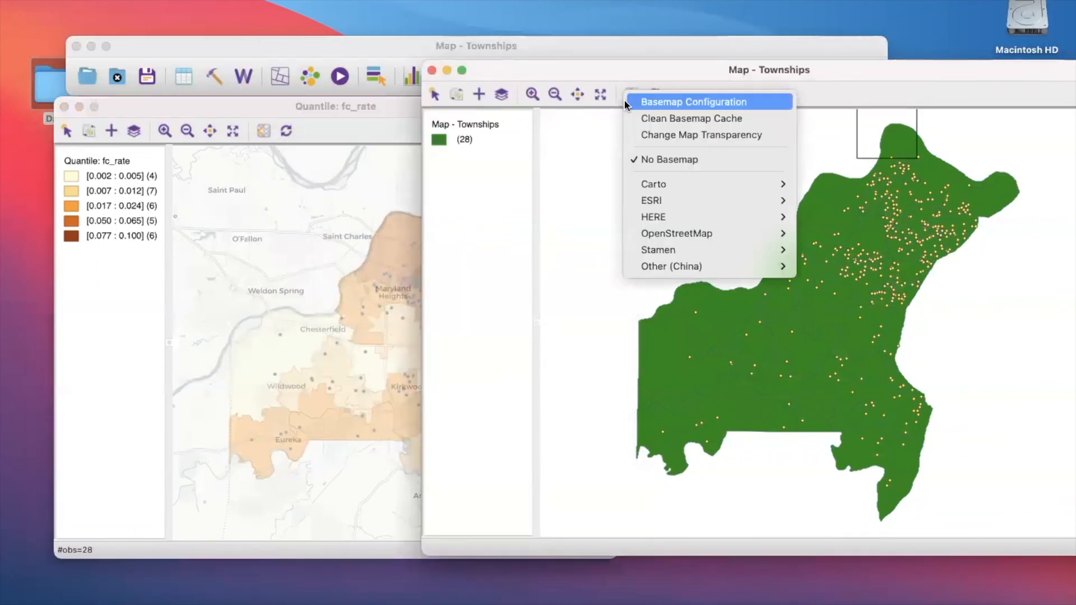
left_click(626, 101)
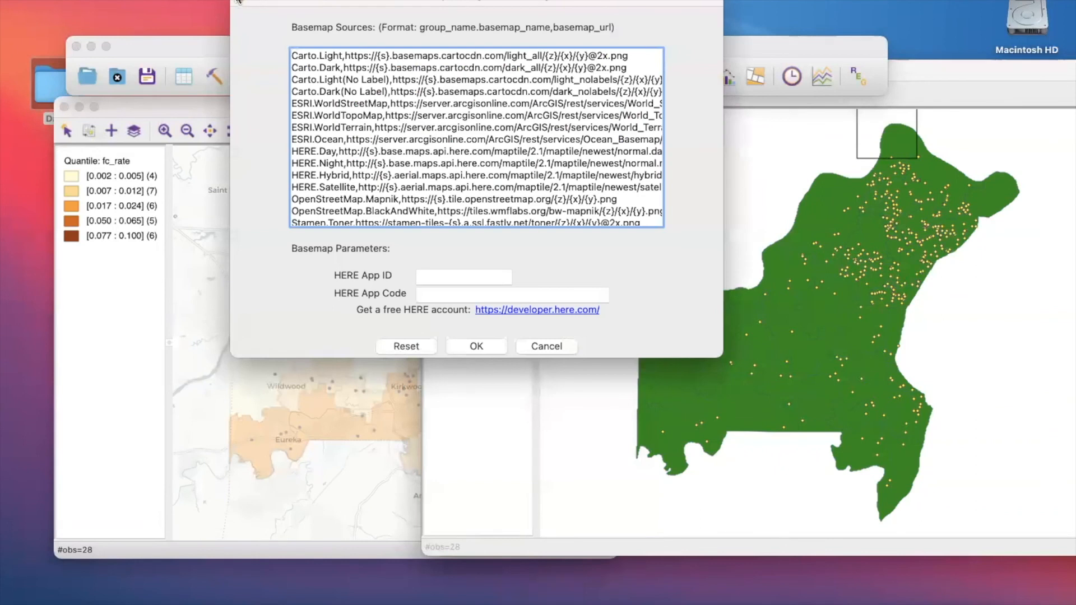
key("Escape")
left_click(664, 153)
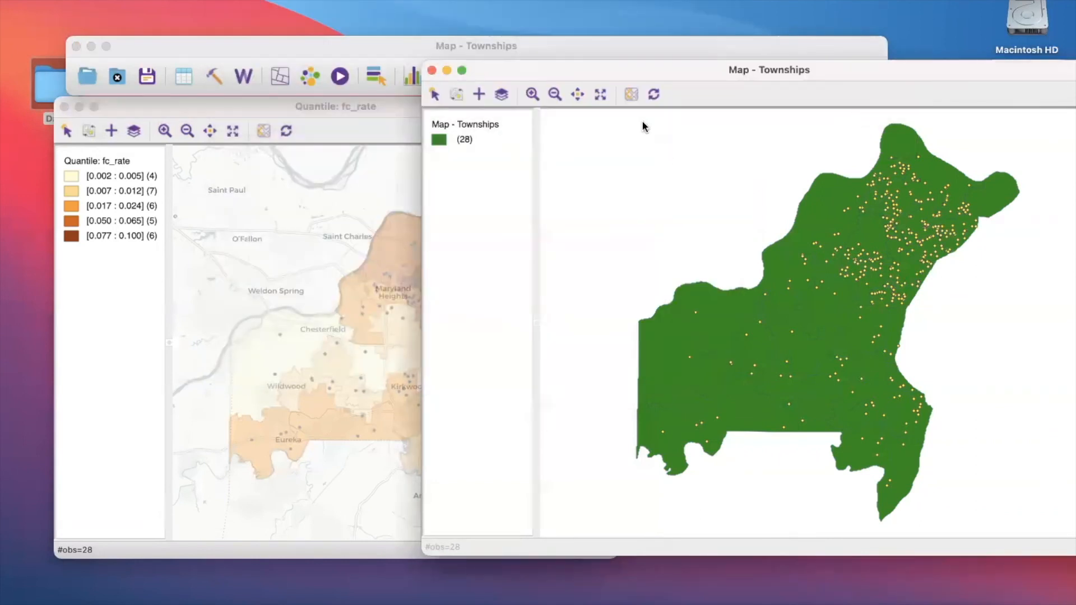
- Add the Carto Light basemap to the Townships map and remove it again
left_click(631, 94)
mouse_move(660, 207)
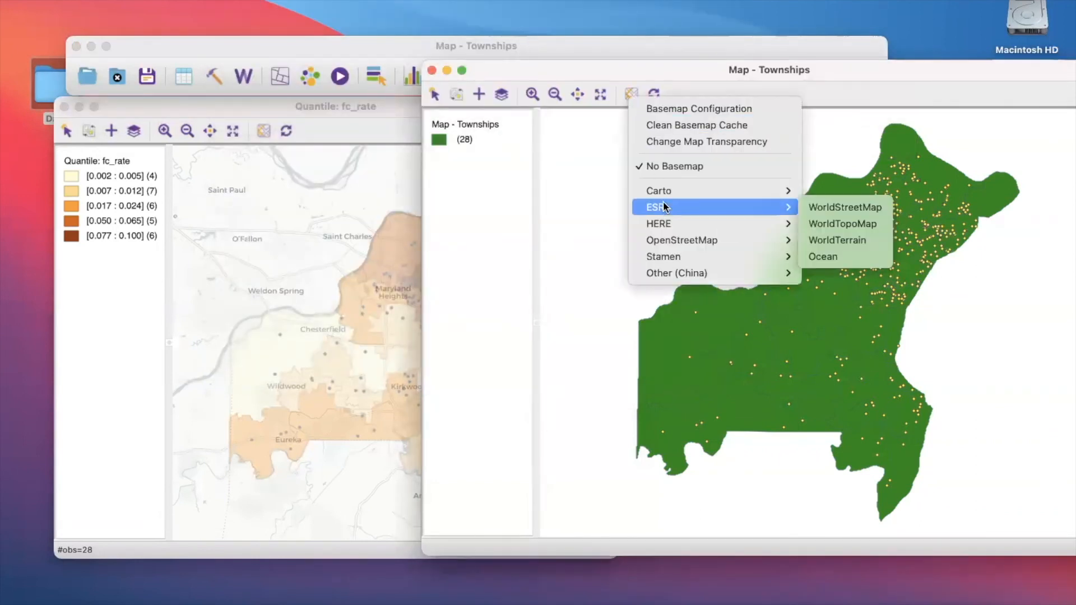
mouse_move(675, 189)
left_click(802, 191)
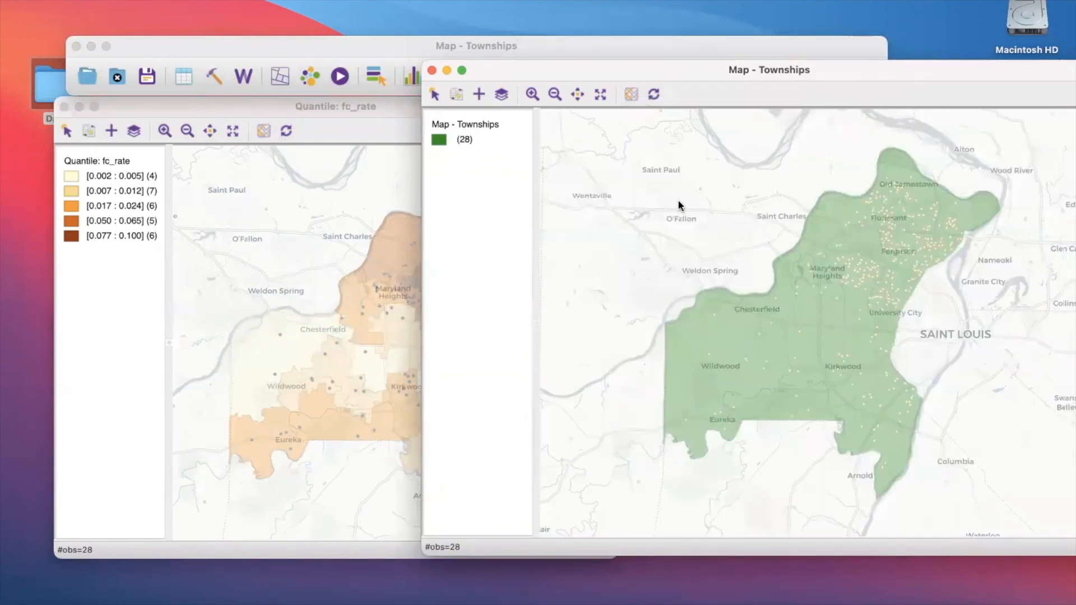
left_click(628, 99)
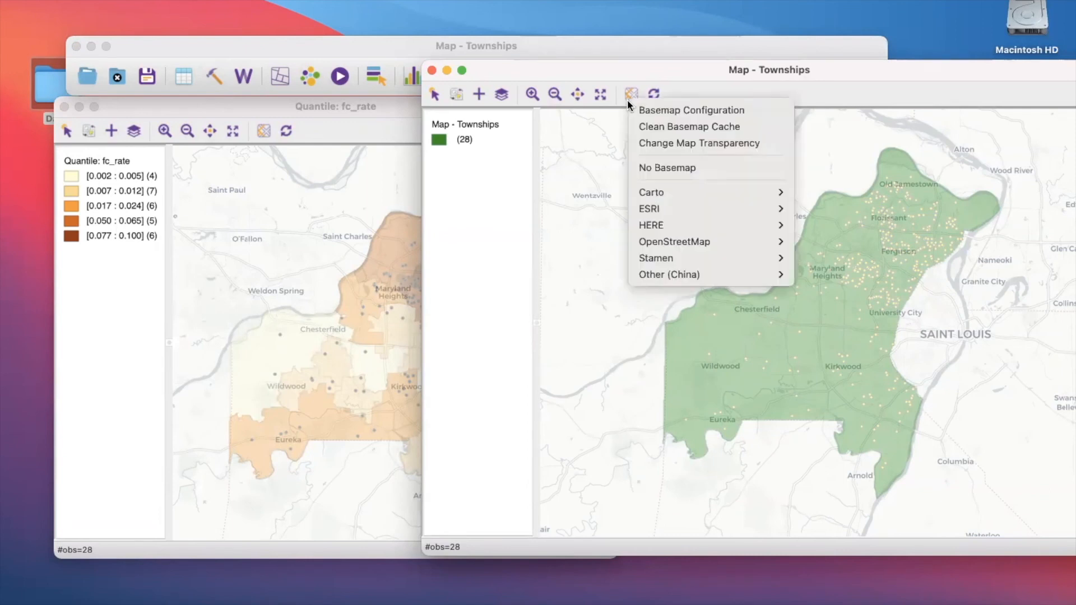
left_click(648, 167)
left_click(573, 53)
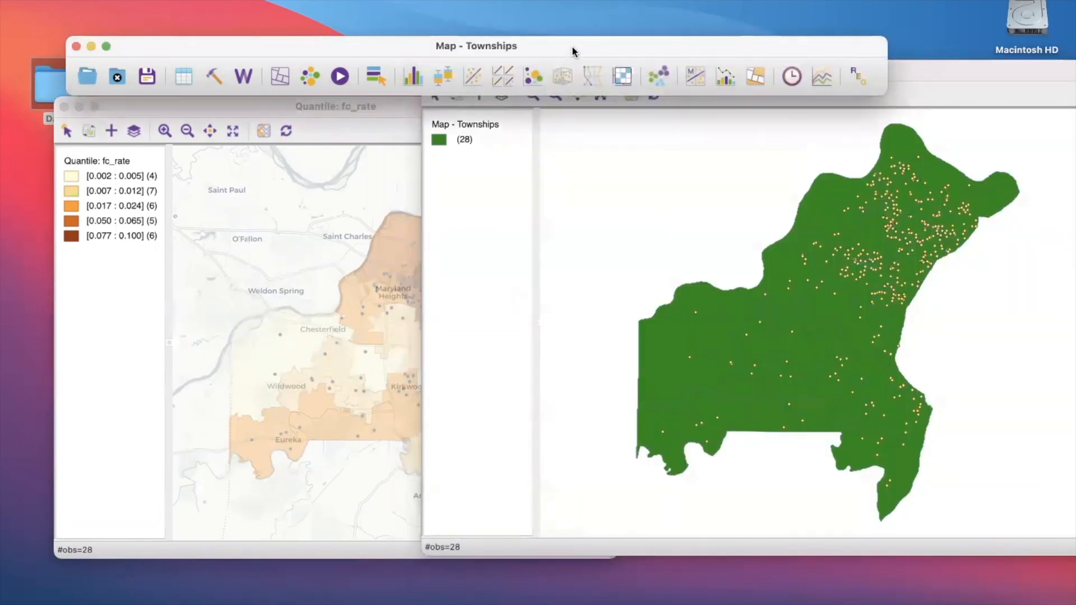
- Select a northwestern township in the Townships map to compare it with the linked quantile map, and clear the selection
left_click(359, 195)
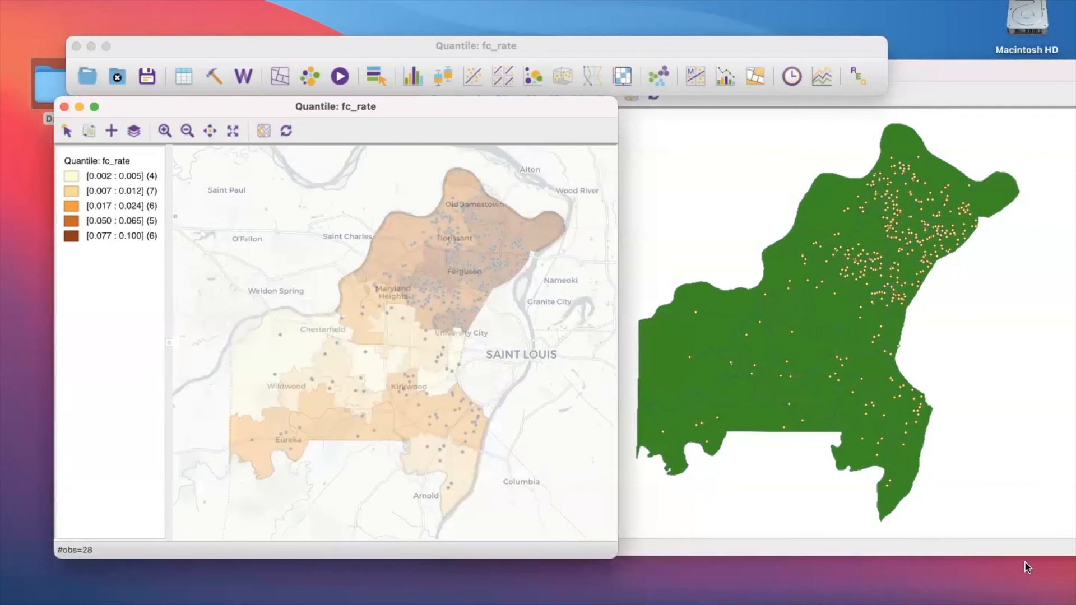
left_click(773, 261)
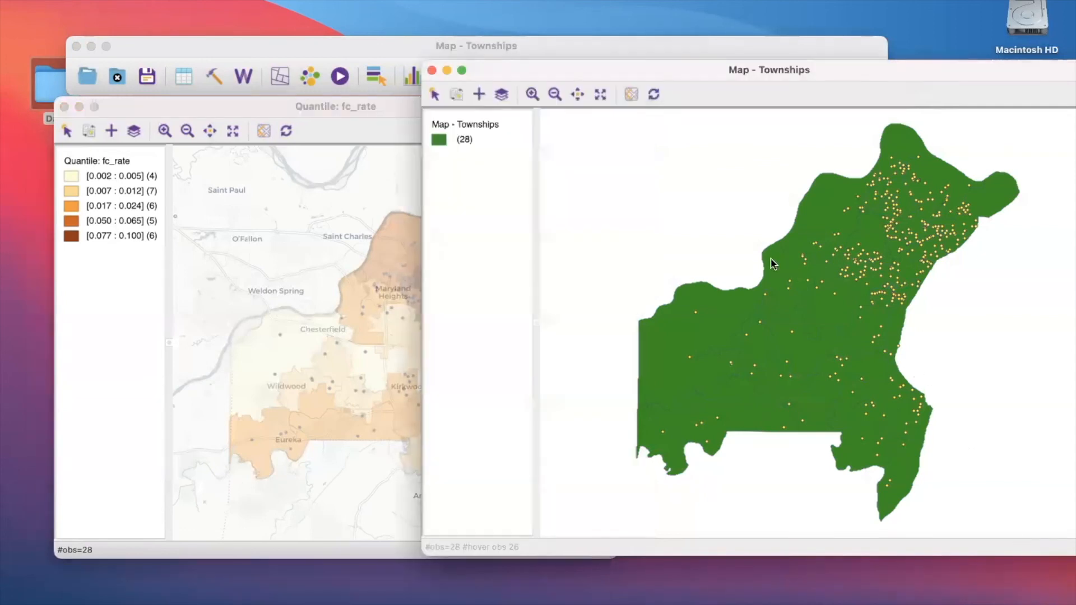
left_click(772, 263)
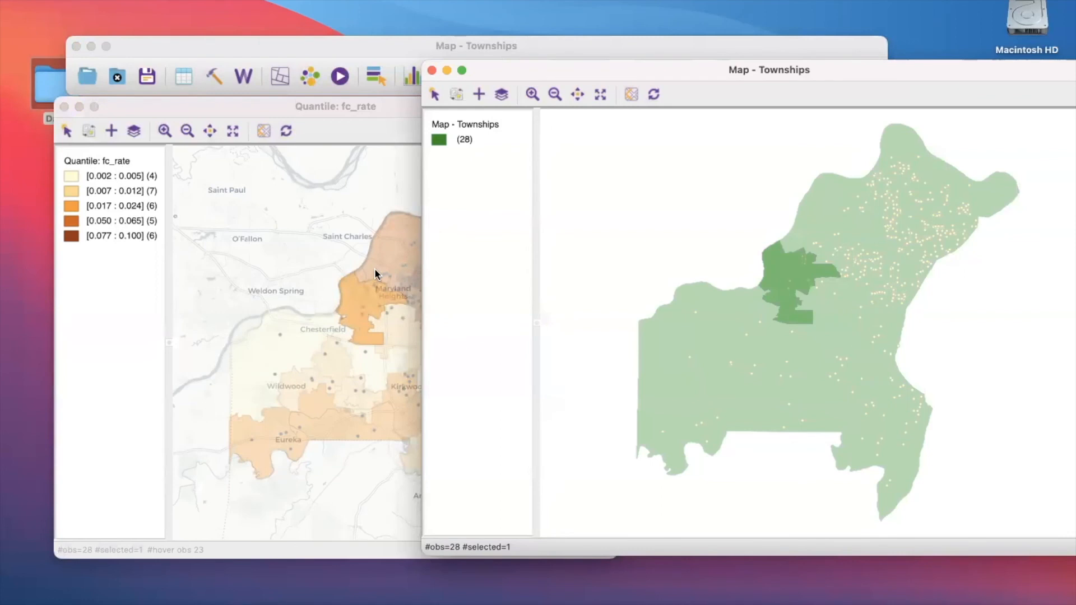
left_click(172, 250)
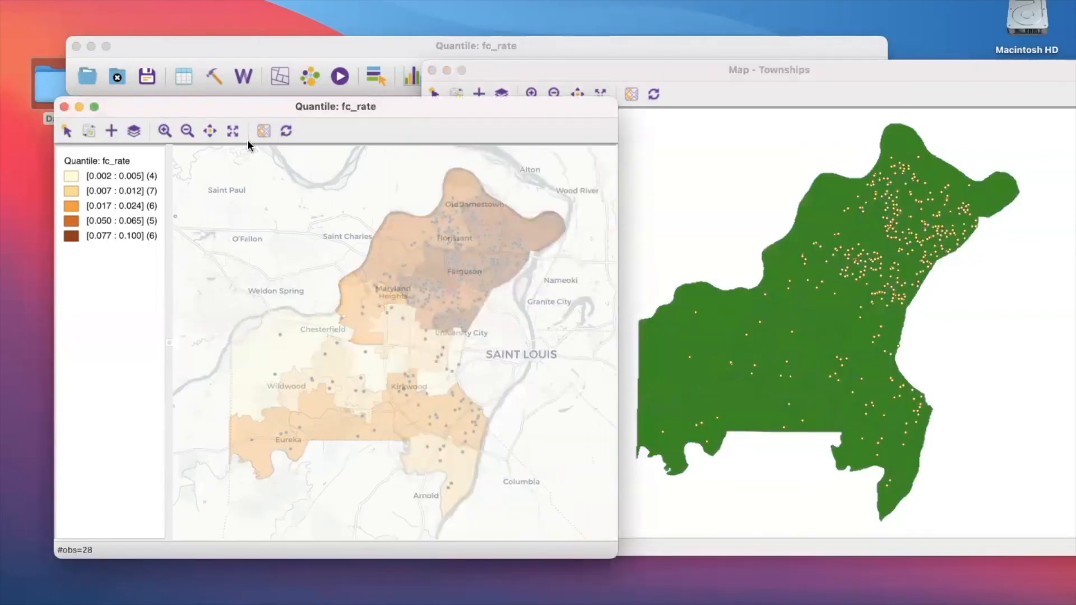
- Set the transparency of the fc_rate quantile map to 0.49 over the Carto Light basemap
left_click(262, 133)
left_click(287, 175)
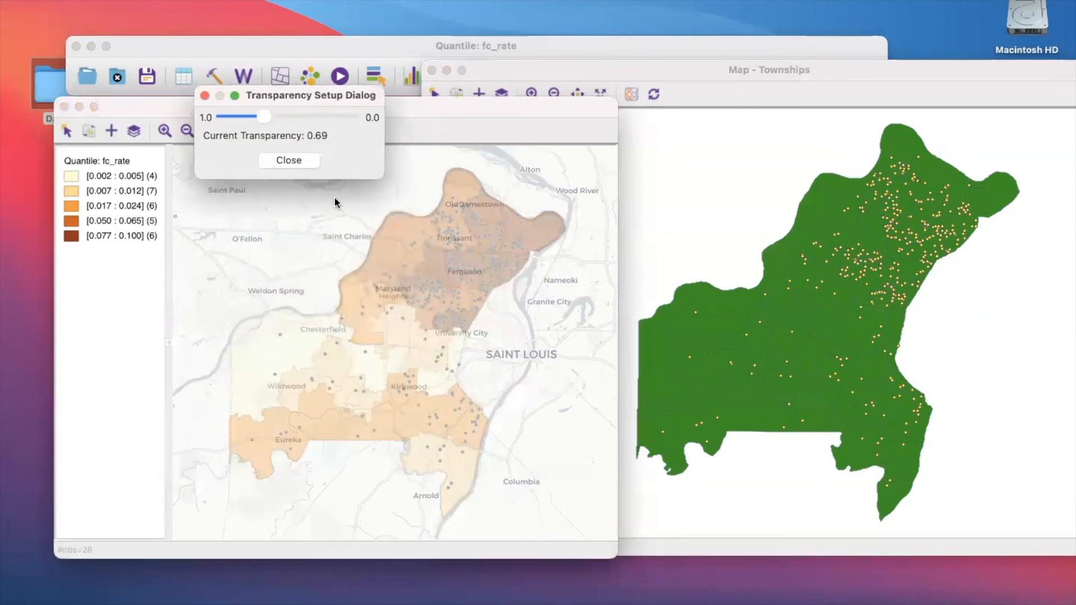
left_click_drag(274, 116, 291, 116)
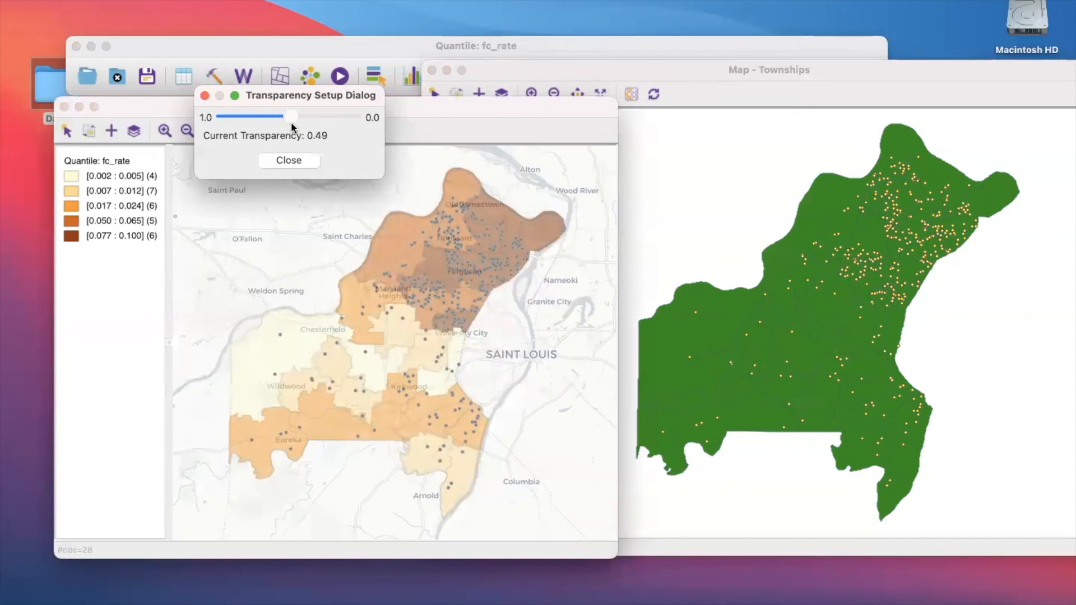
- Close the transparency settings and change the fc_rate quantile map's basemap to ESRI WorldTerrain
left_click(289, 160)
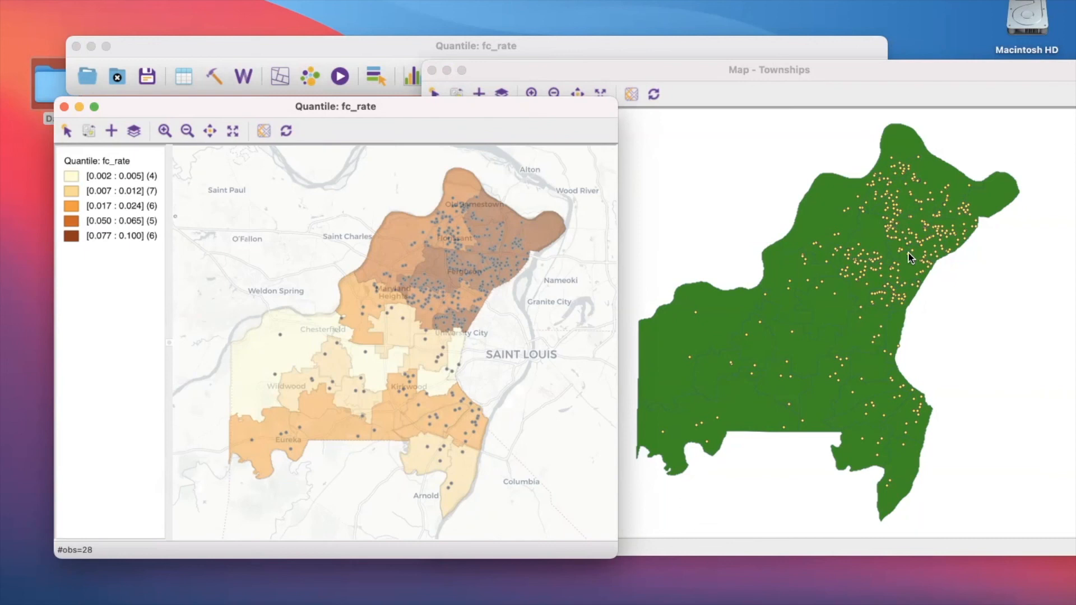
left_click(263, 131)
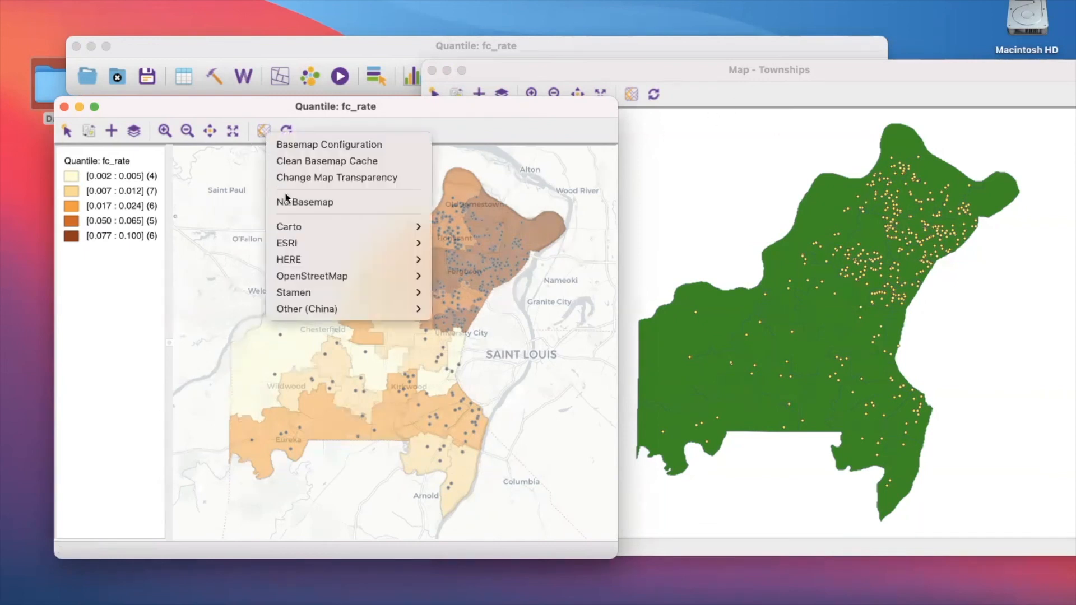
mouse_move(312, 291)
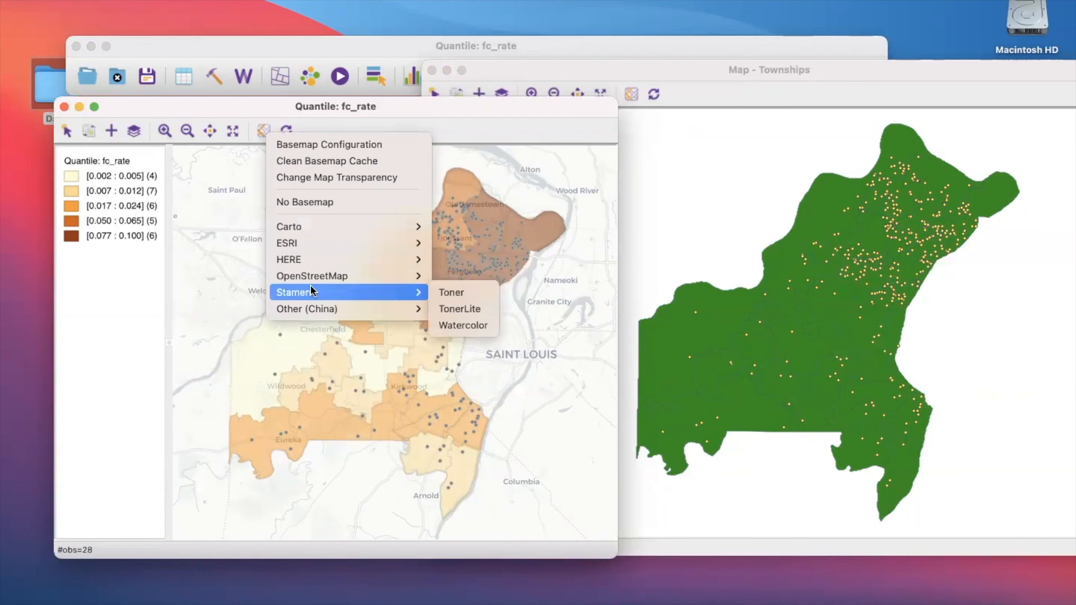
mouse_move(307, 242)
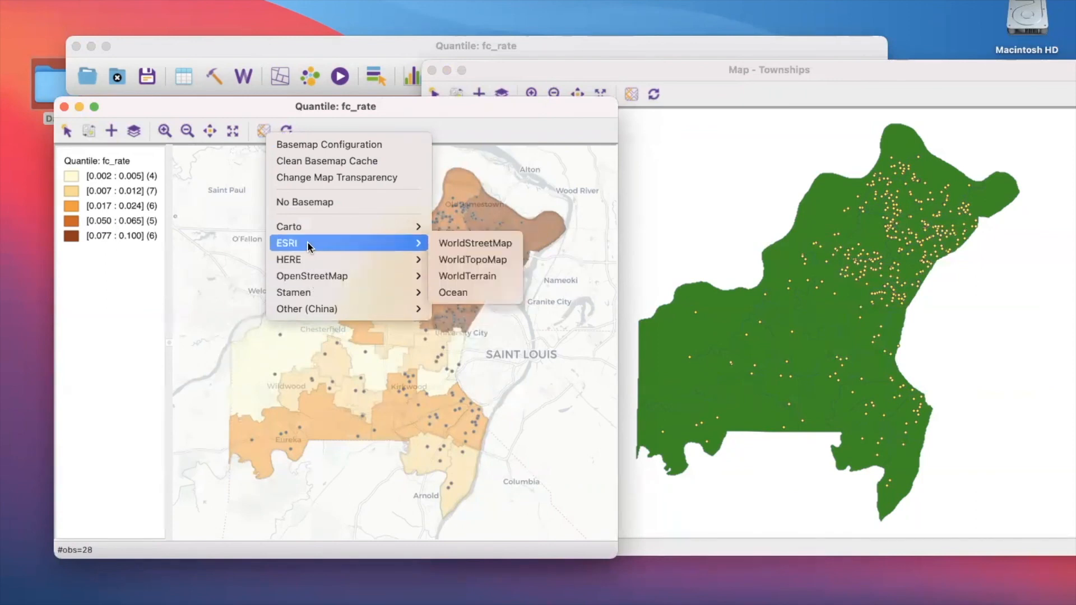
left_click(449, 279)
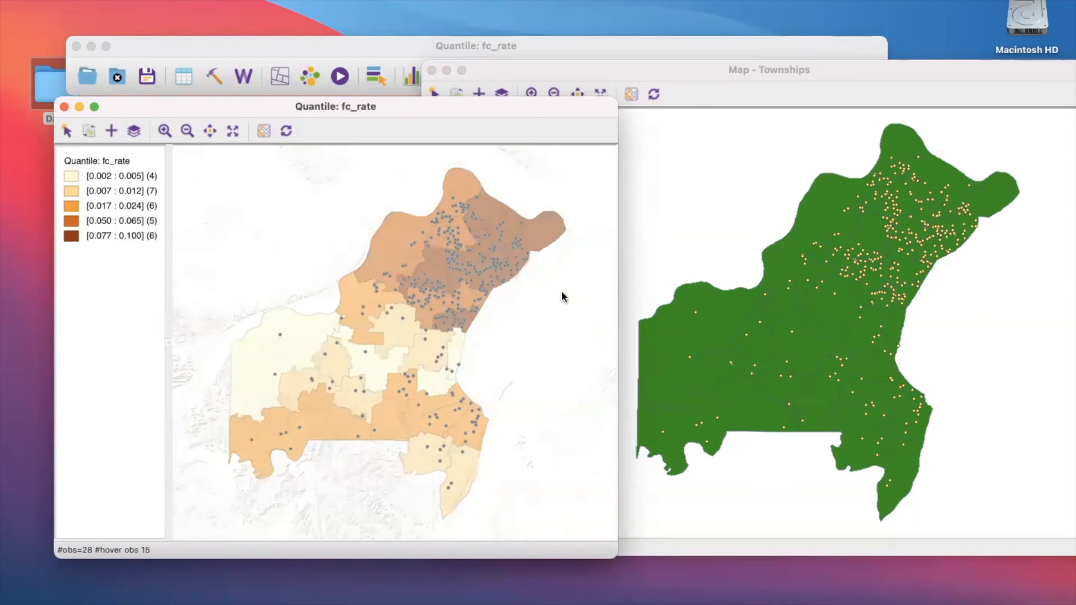
- Switch the quantile map's basemap to ESRI WorldTopoMap and reposition the map window beside the Townships map
left_click(263, 131)
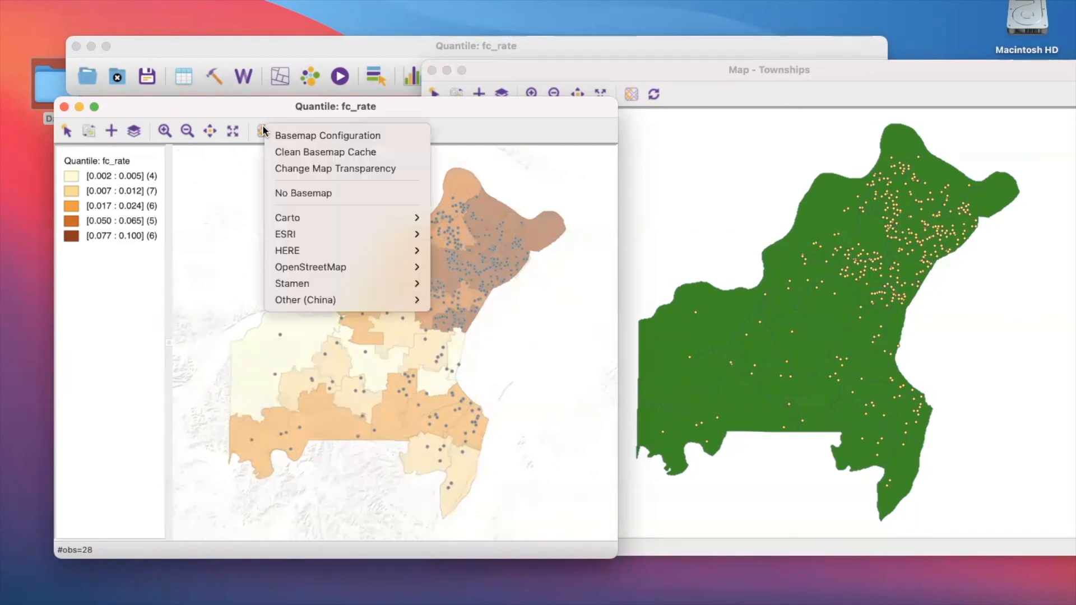
mouse_move(404, 236)
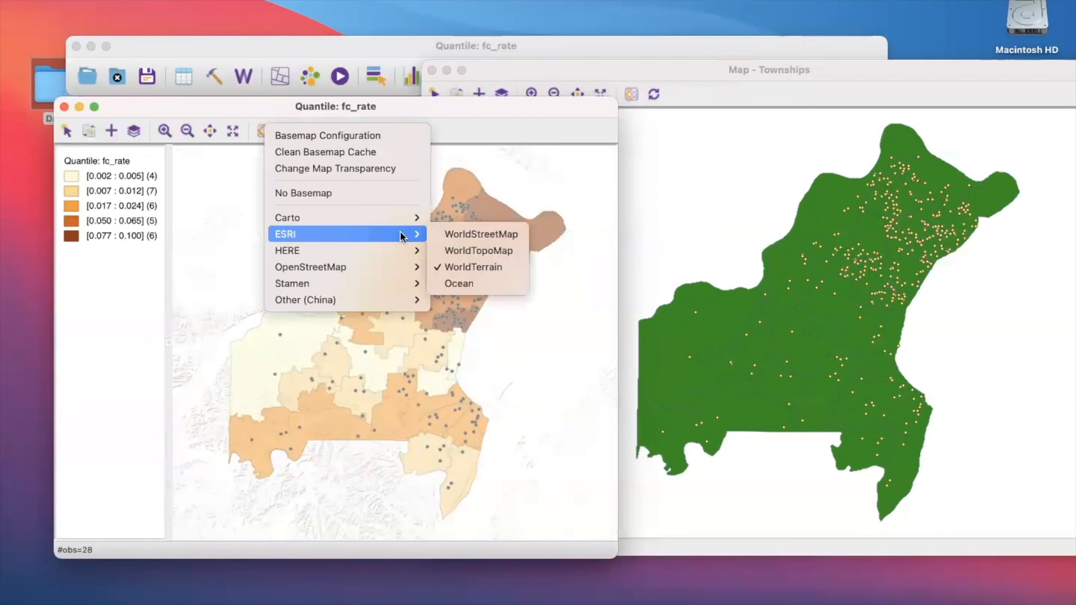
left_click(465, 252)
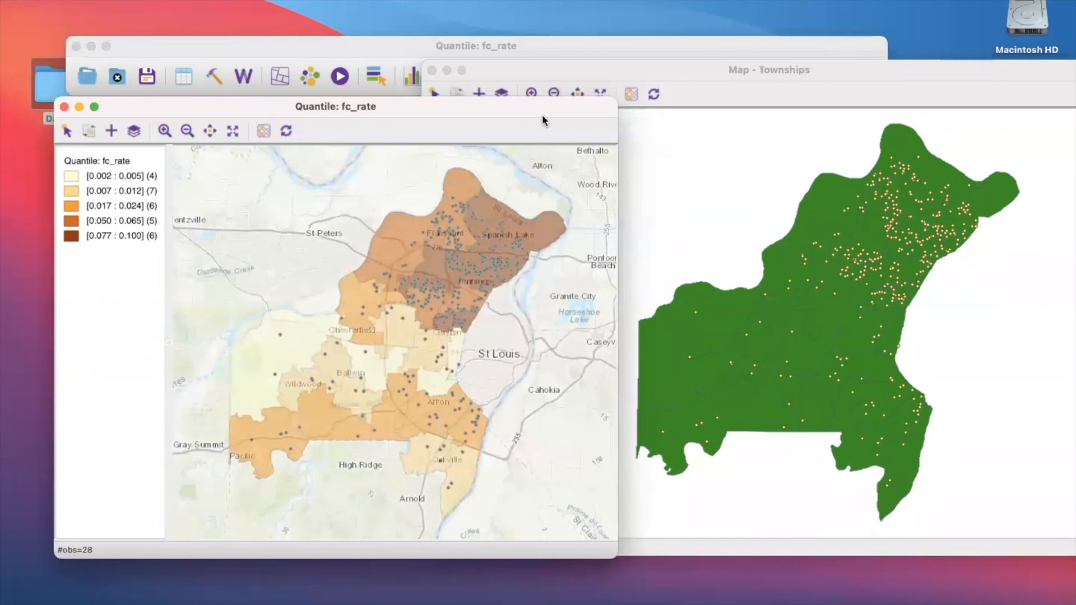
left_click_drag(544, 103, 601, 70)
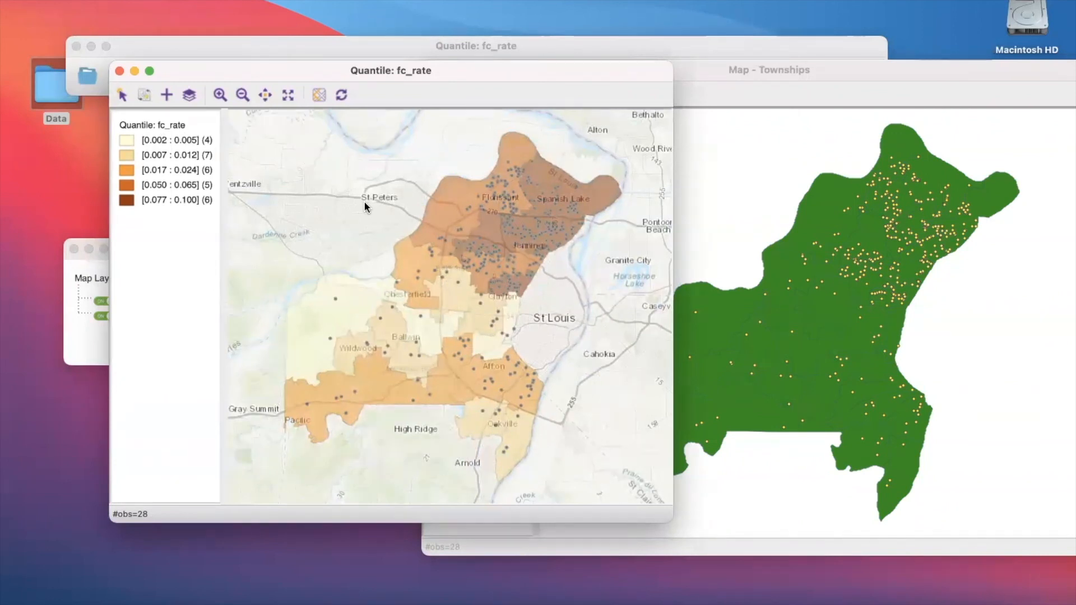
right_click(364, 207)
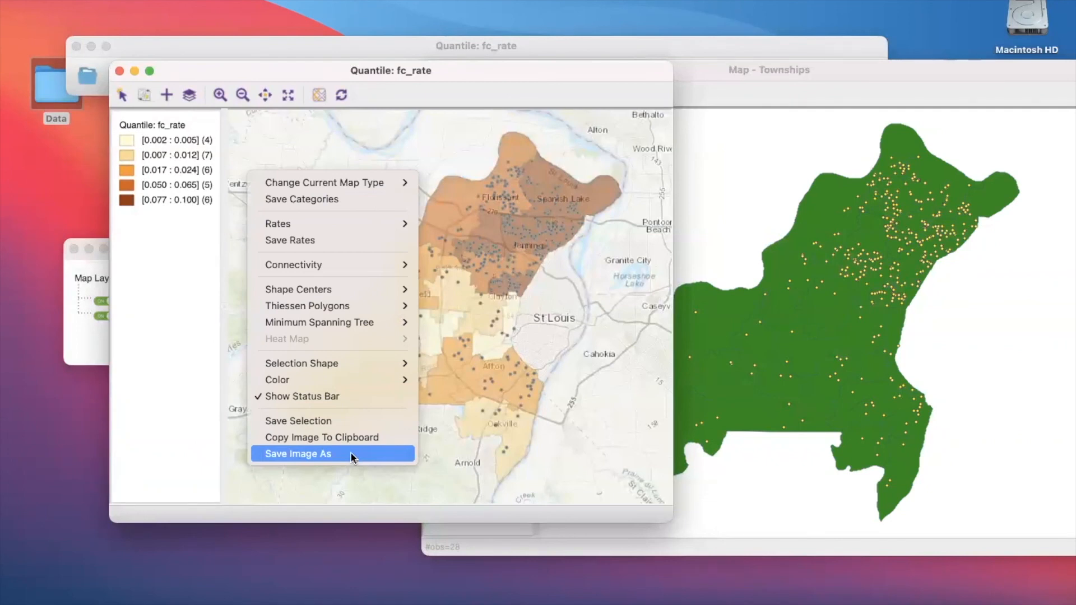
left_click(234, 443)
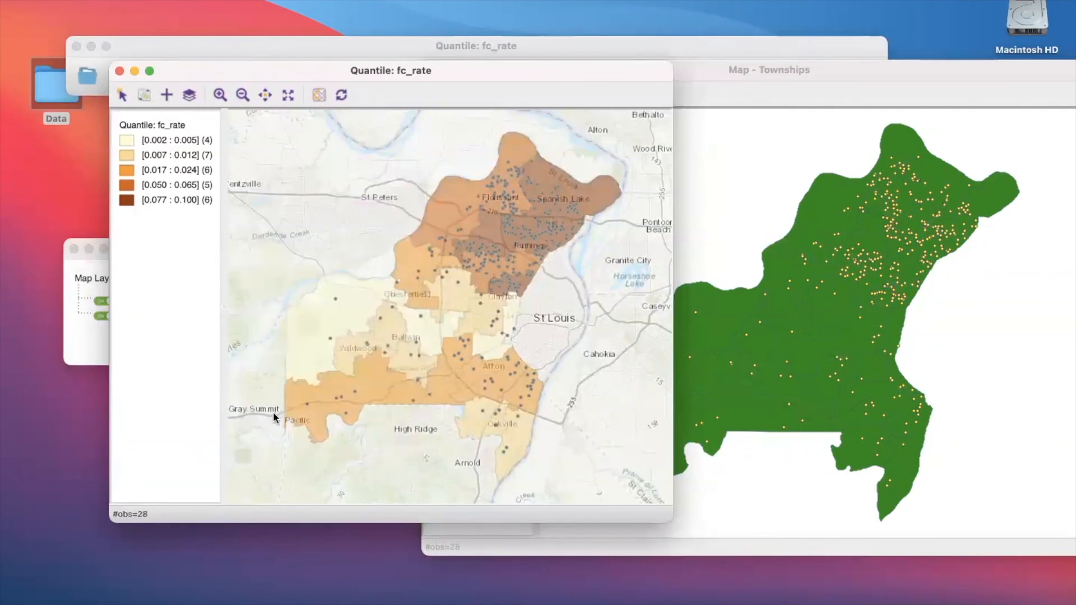
right_click(362, 351)
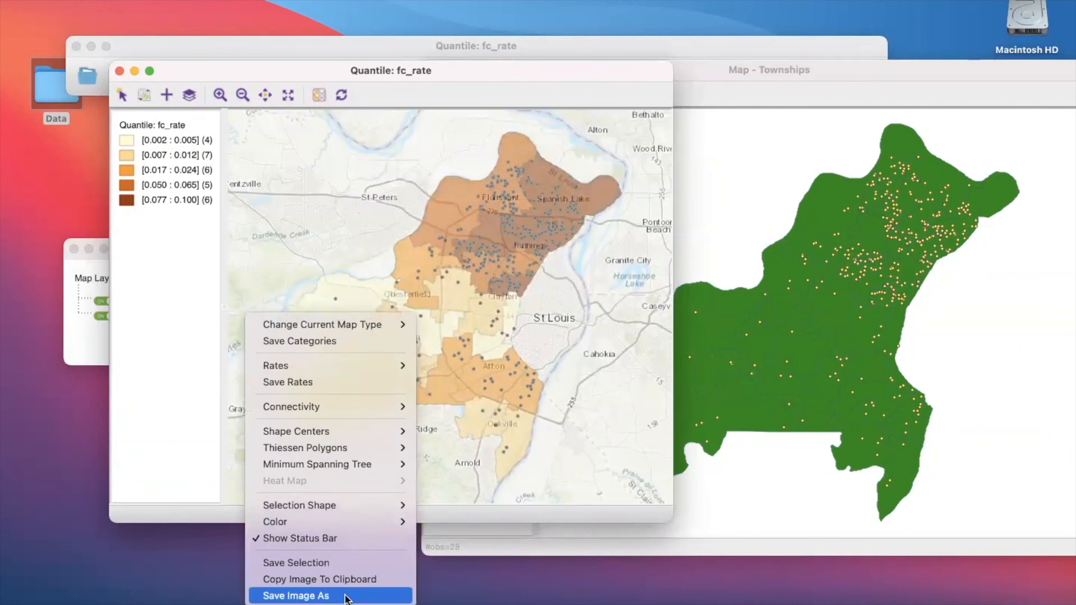
left_click(346, 598)
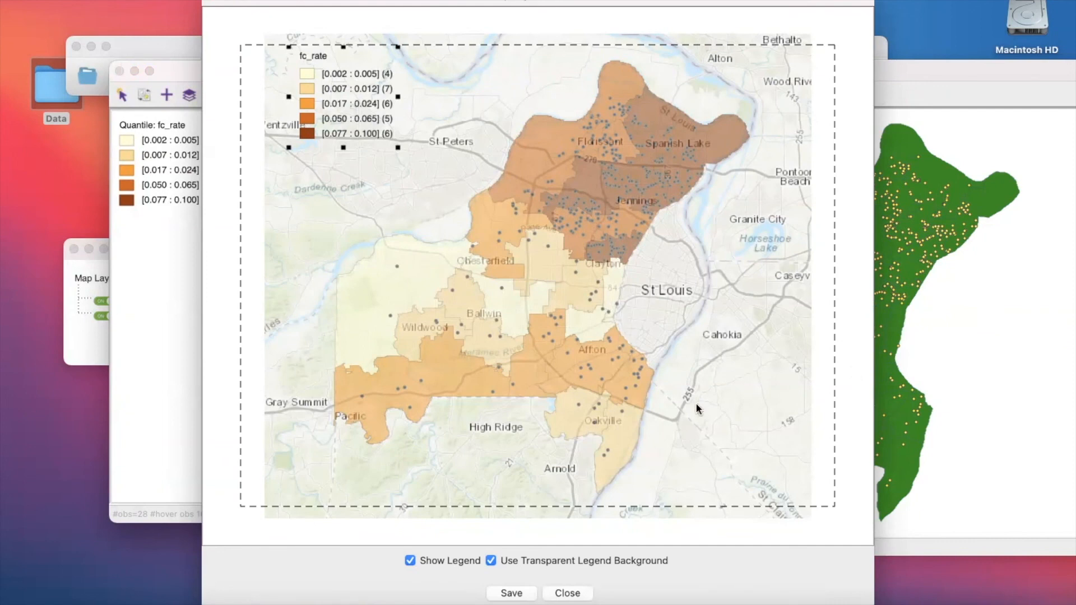
left_click(215, 4)
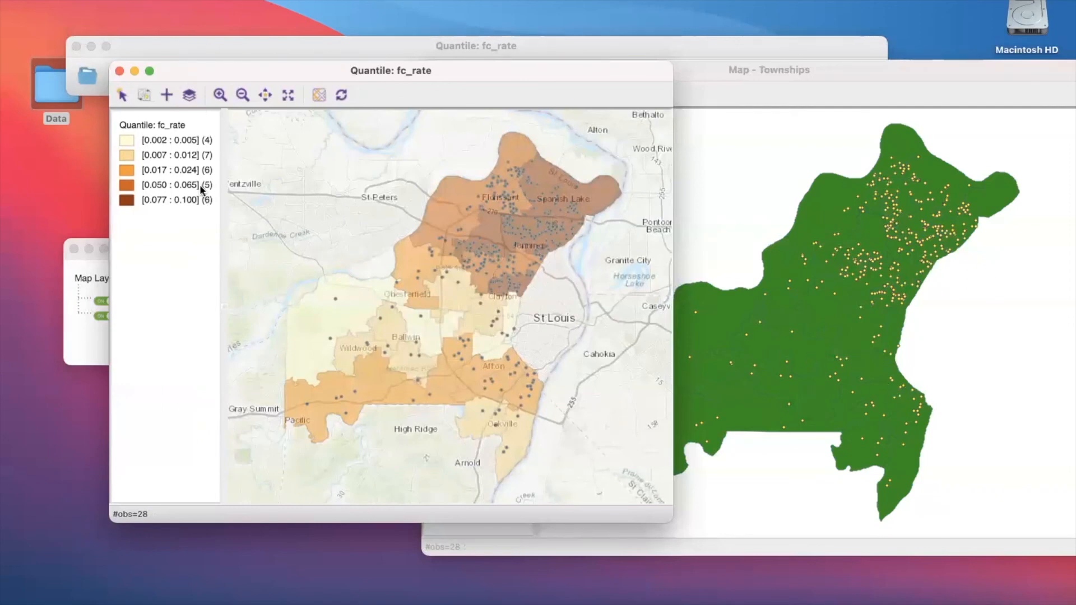
- Start saving the fc_rate quantile map as an image and move the legend to the lower-right corner of the layout
right_click(356, 233)
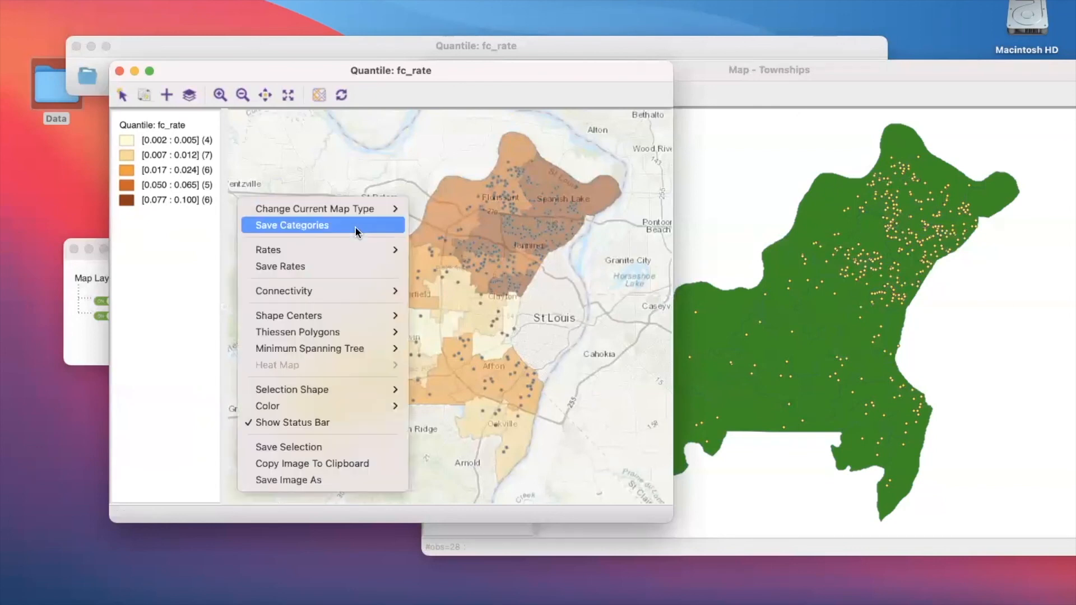
left_click(346, 479)
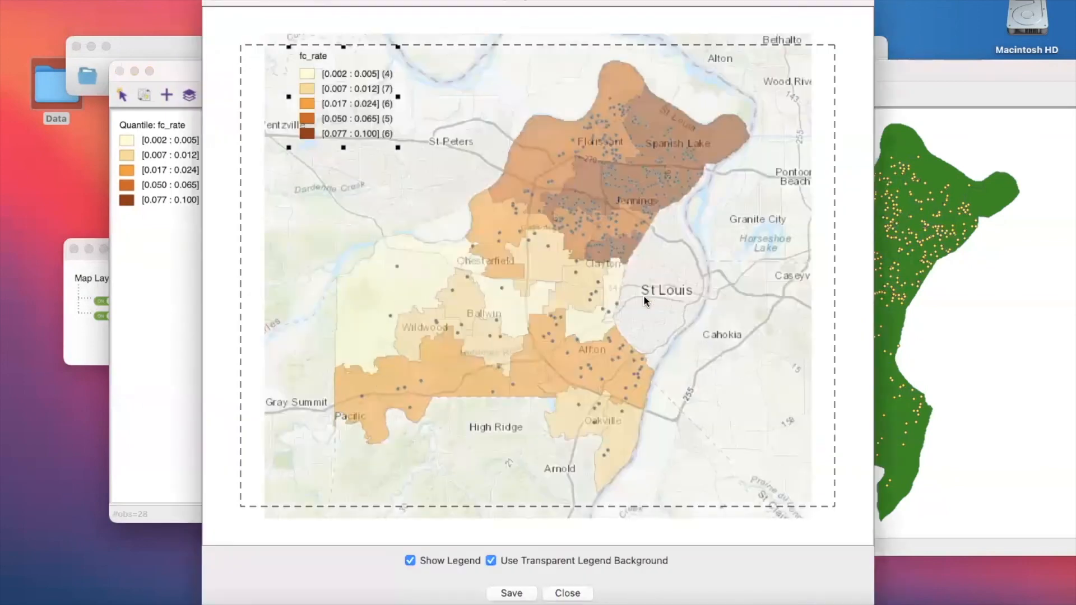
left_click_drag(611, 2, 572, 2)
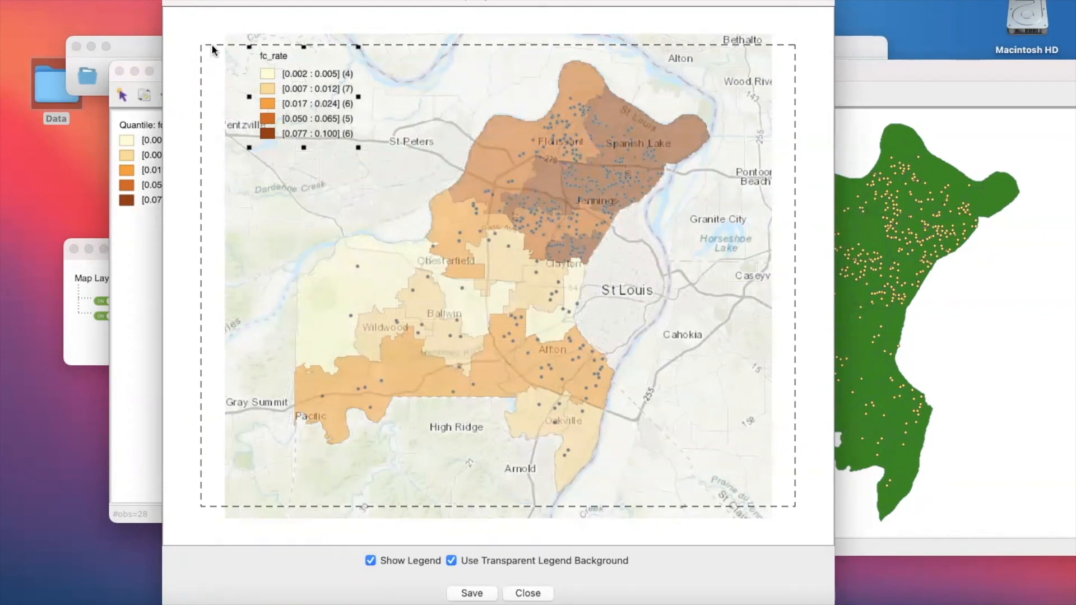
left_click_drag(269, 70, 319, 114)
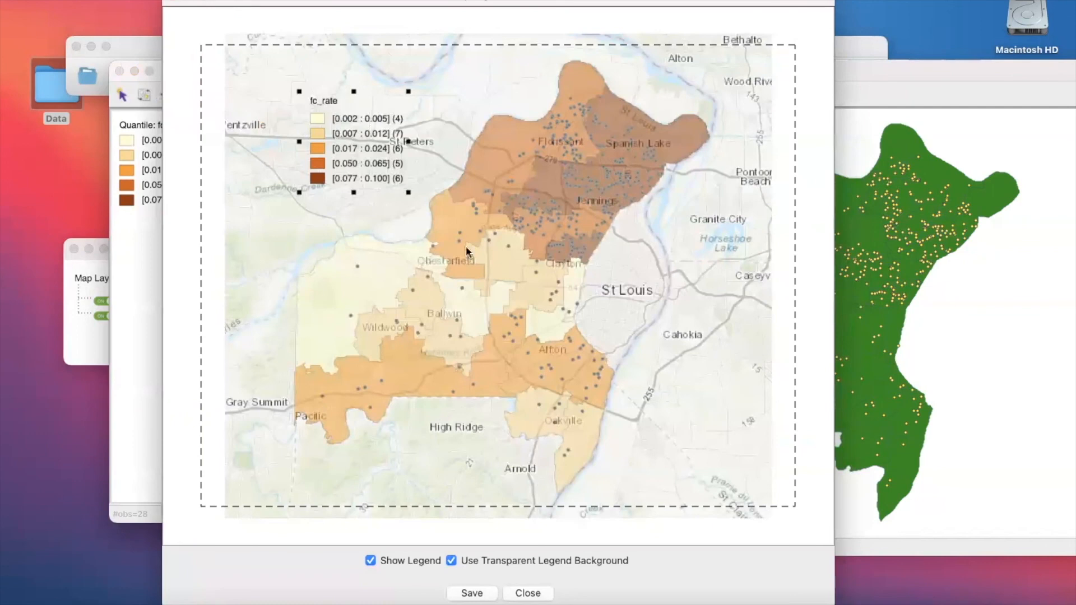
left_click_drag(642, 435, 690, 407)
left_click_drag(697, 443, 694, 461)
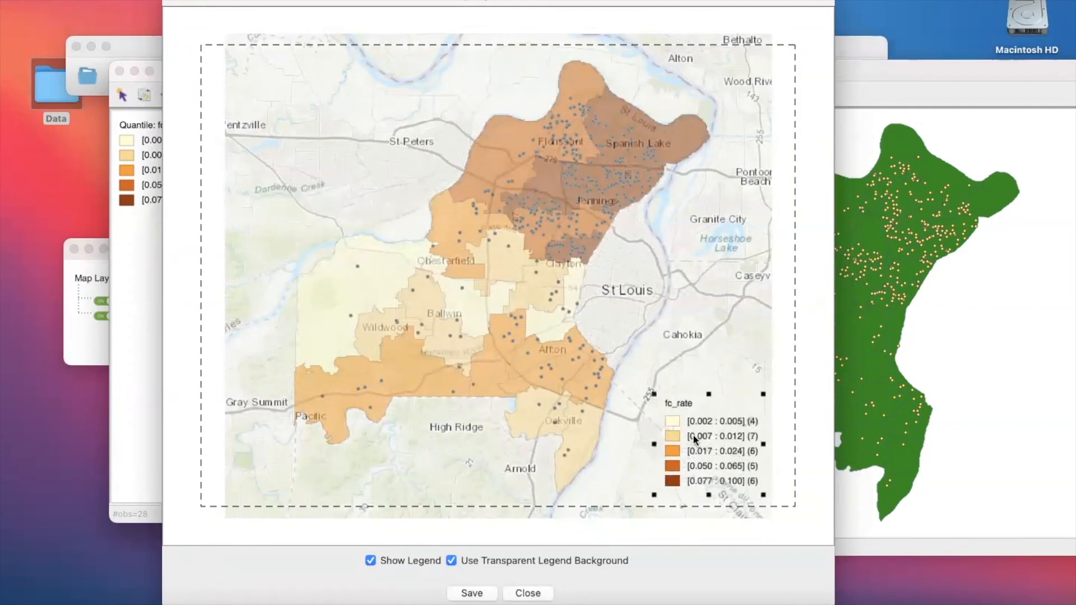
- Shrink the map image to fit inside the dashed page border and shift the legend inward over the map's southeastern corner
left_click(239, 45)
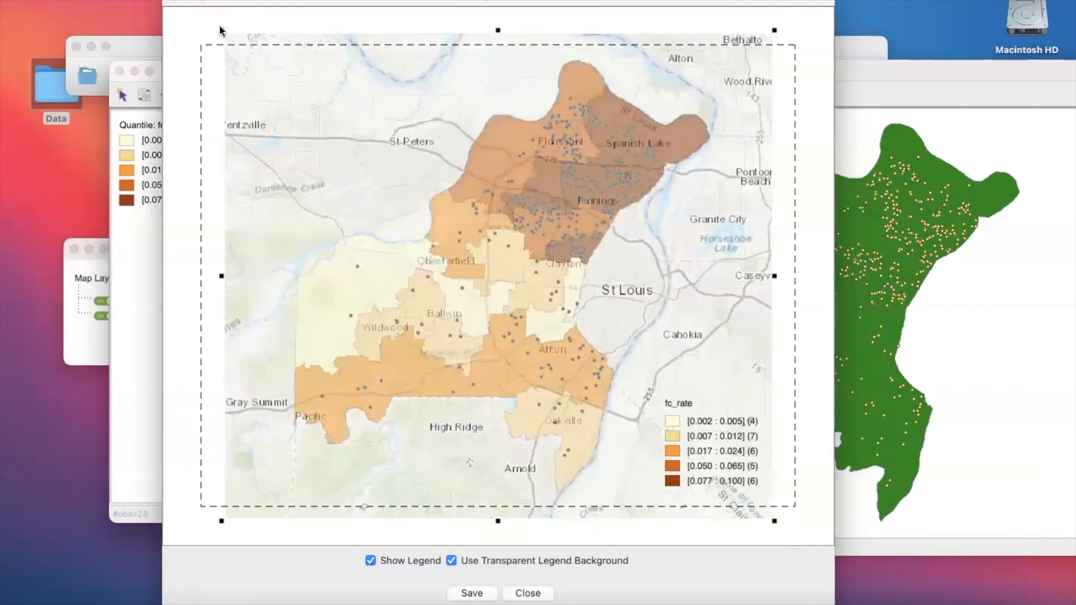
left_click_drag(221, 31, 245, 65)
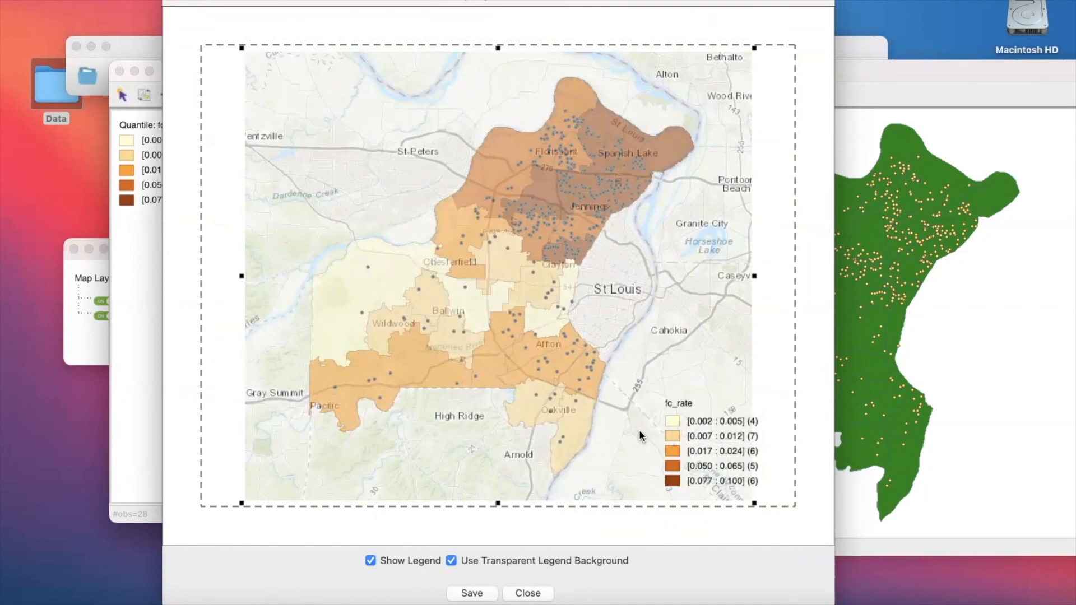
left_click(708, 439)
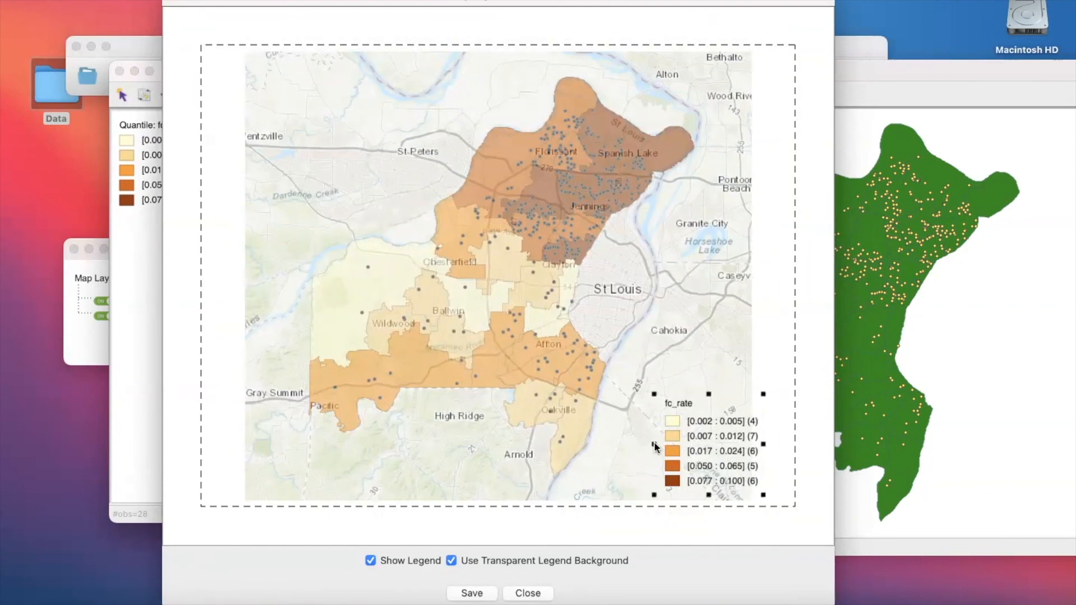
left_click_drag(698, 449, 667, 433)
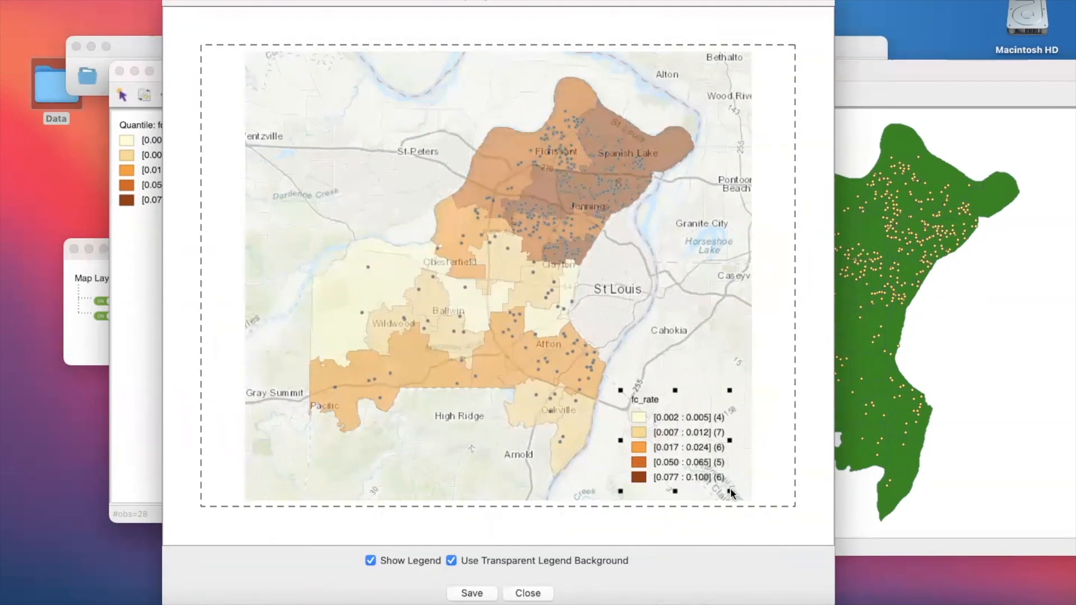
- Shrink the map image further and separate it from the legend, placing the map in the layout's upper-left corner
left_click(581, 312)
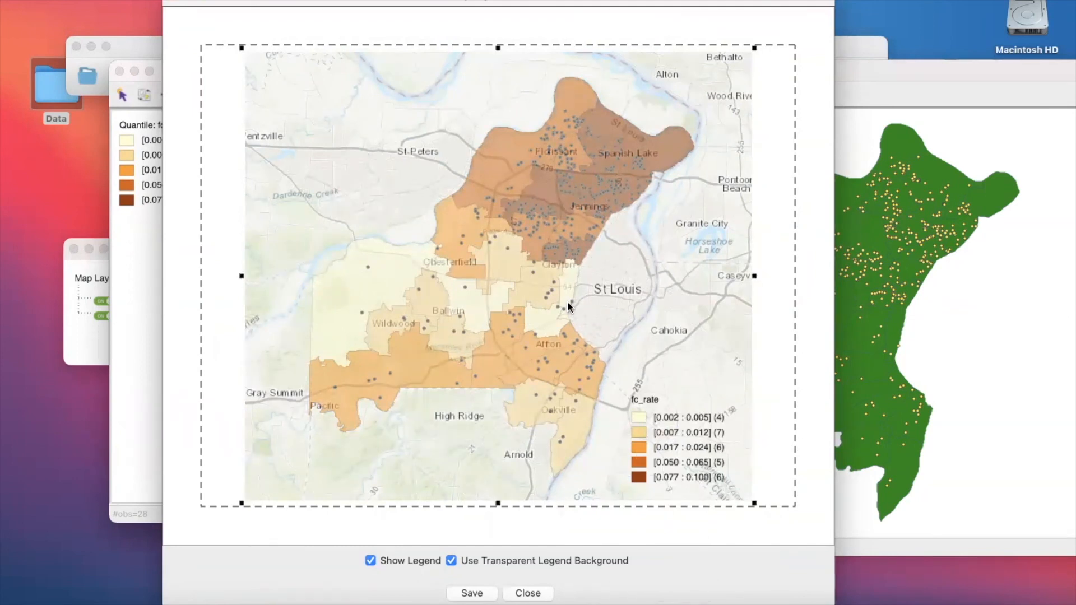
left_click_drag(580, 309, 570, 306)
left_click_drag(744, 495, 657, 385)
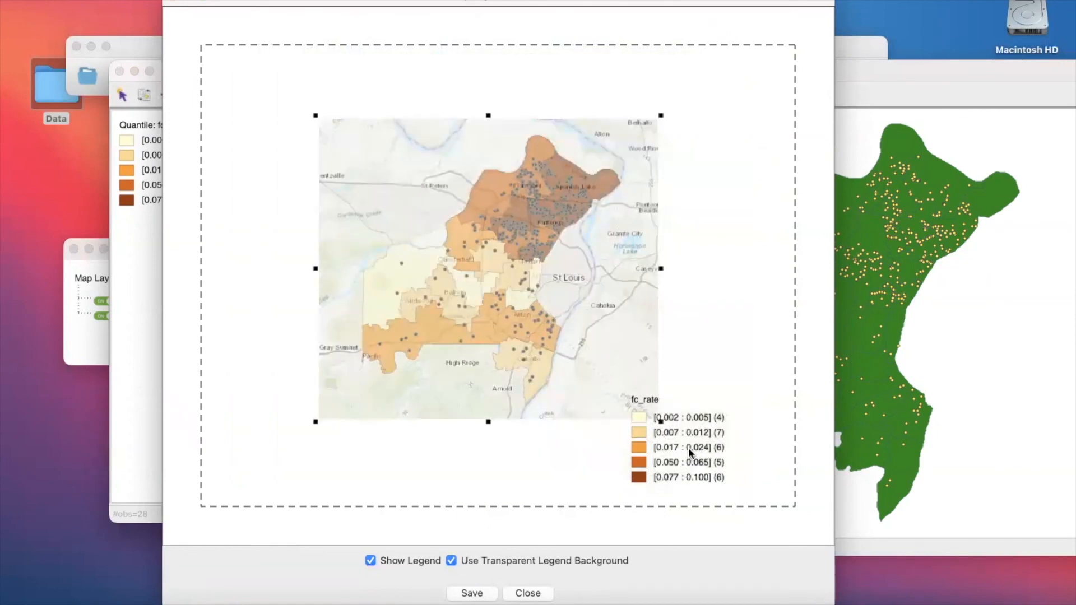
left_click(666, 443)
left_click_drag(666, 443, 697, 440)
left_click(506, 246)
left_click_drag(486, 243, 418, 192)
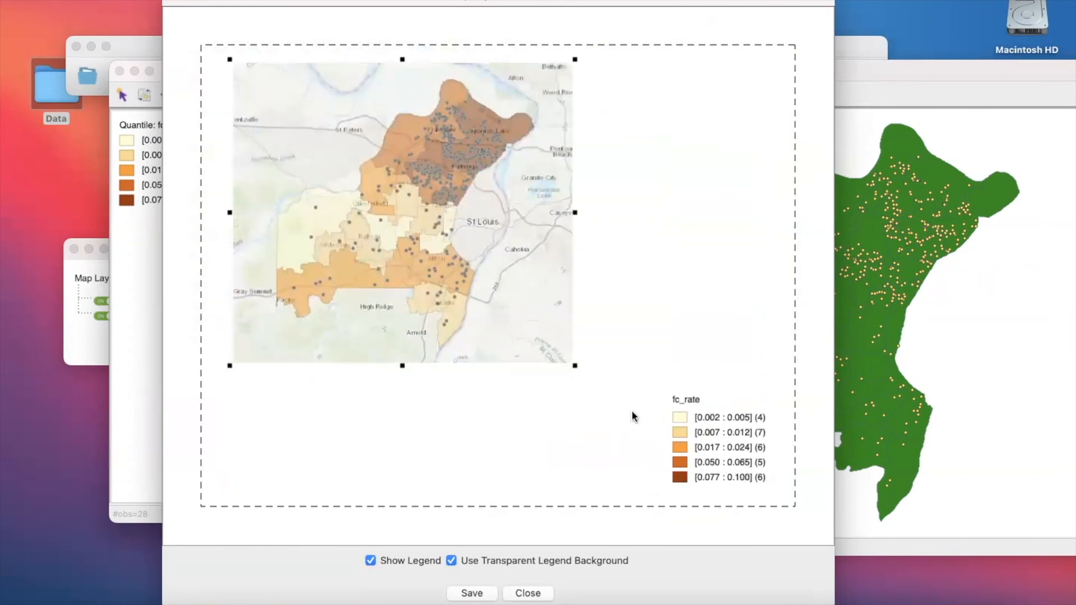
- Enlarge and reposition the map image so it fills the upper-left part of the layout without overlapping the legend
left_click_drag(575, 366, 632, 413)
left_click_drag(496, 284, 573, 344)
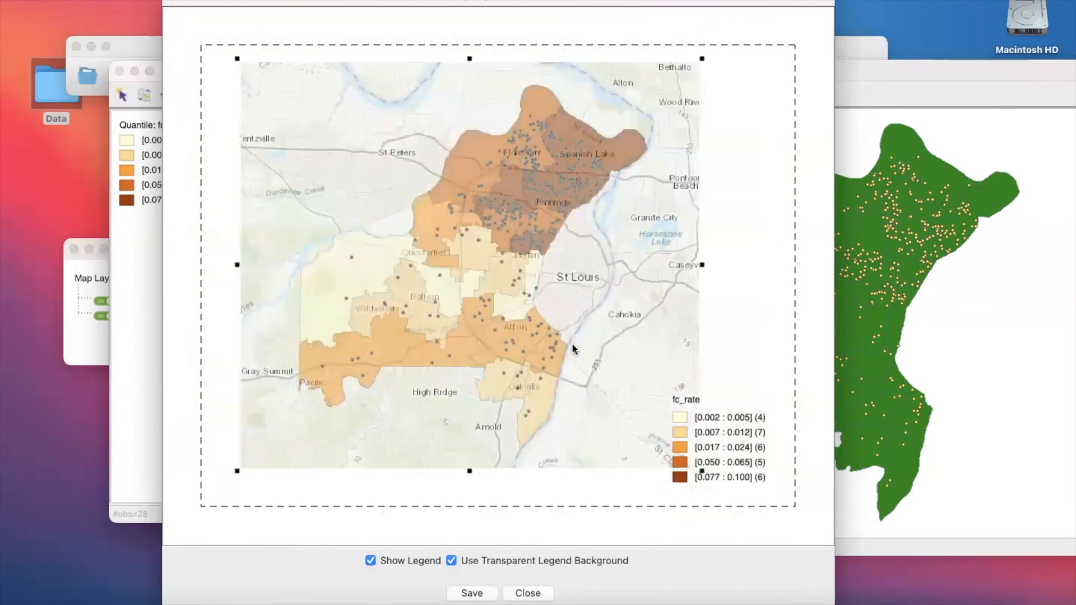
left_click_drag(703, 472, 669, 431)
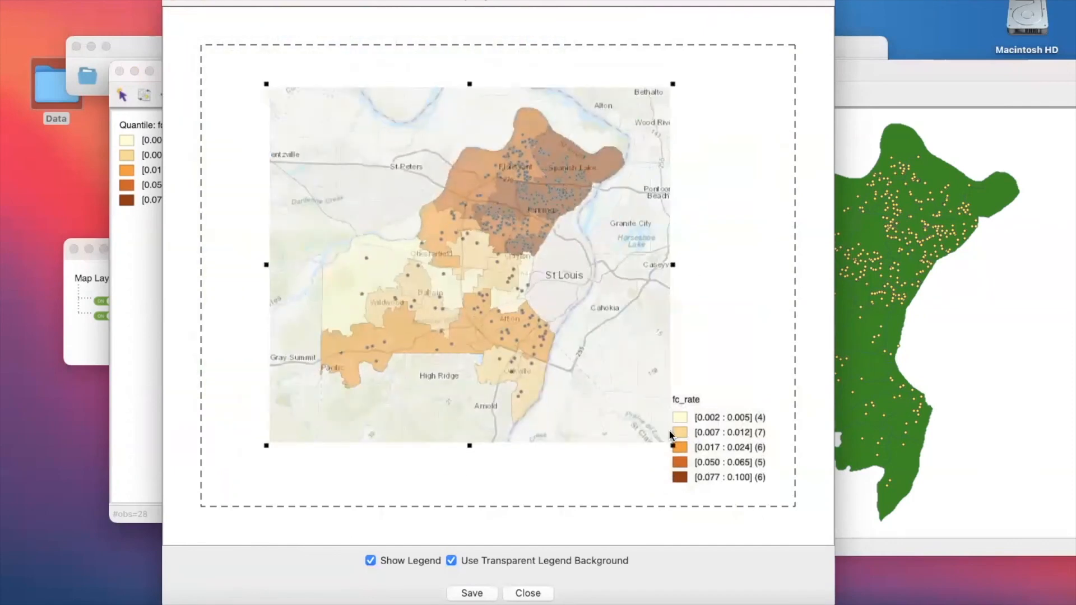
left_click_drag(610, 368, 568, 343)
left_click_drag(633, 420, 647, 430)
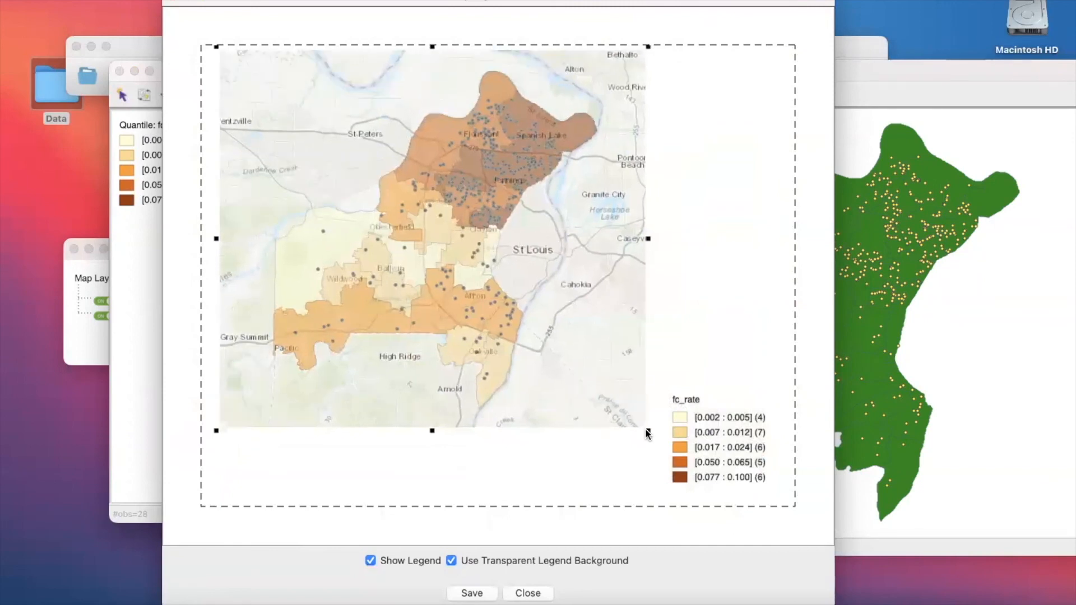
left_click_drag(579, 353, 580, 364)
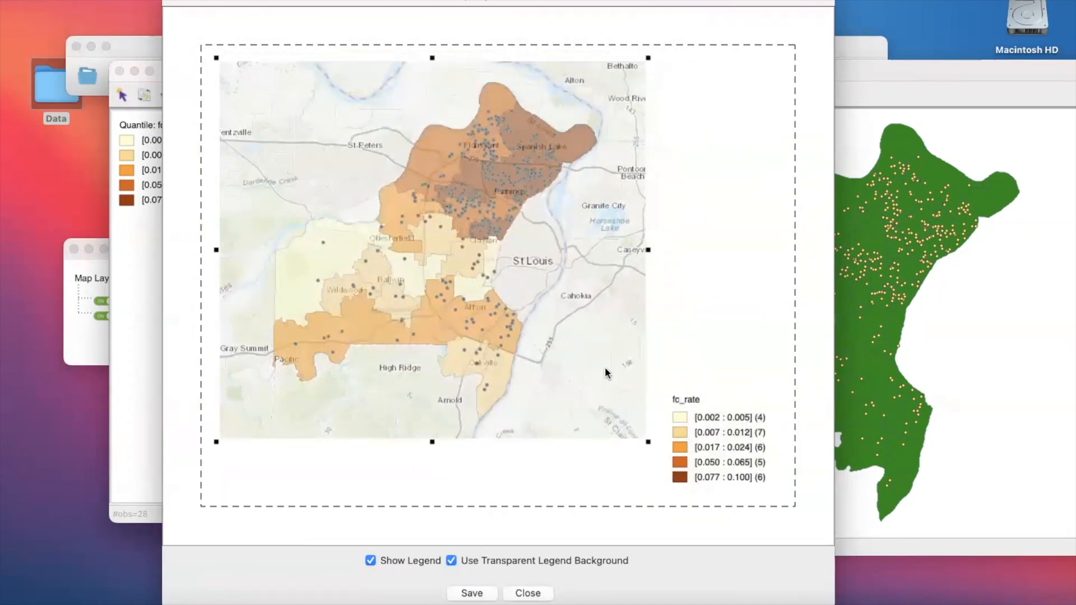
left_click_drag(649, 445, 657, 449)
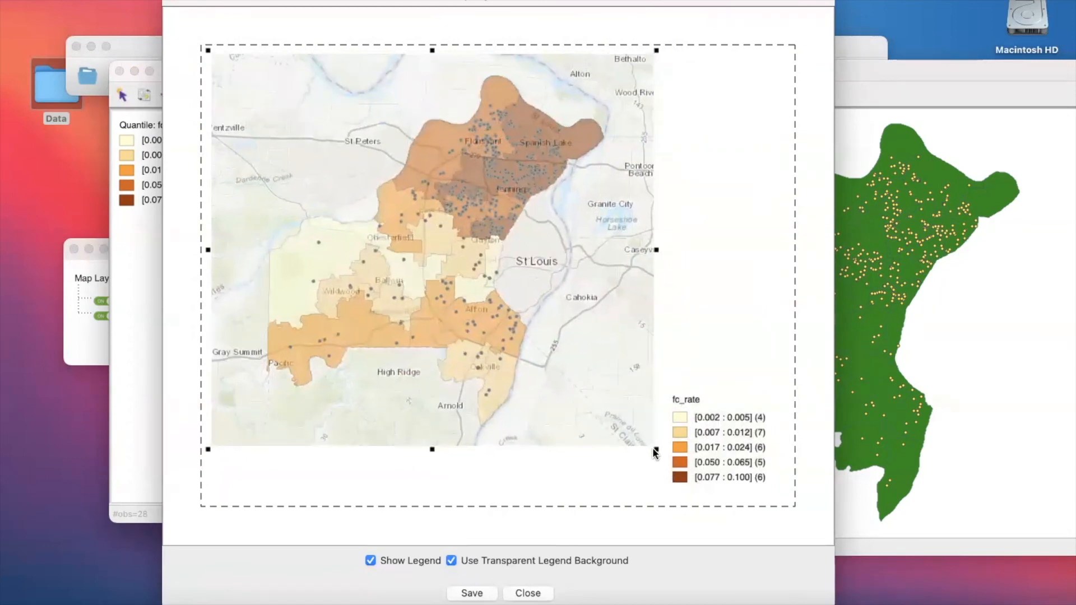
left_click_drag(360, 0, 343, 0)
left_click(341, 0)
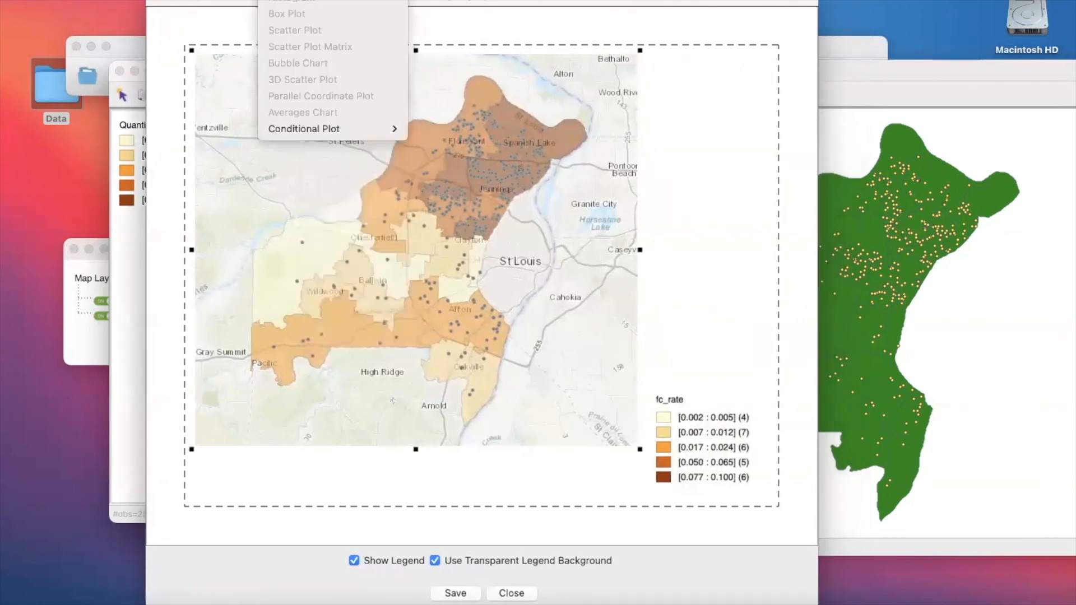
left_click(238, 2)
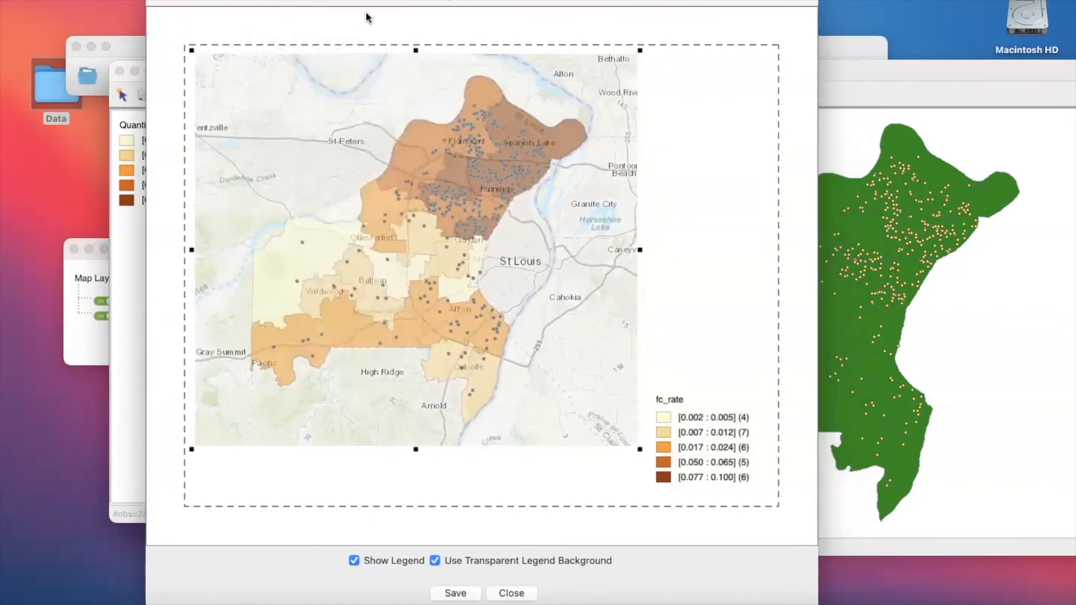
left_click_drag(354, 1, 300, 2)
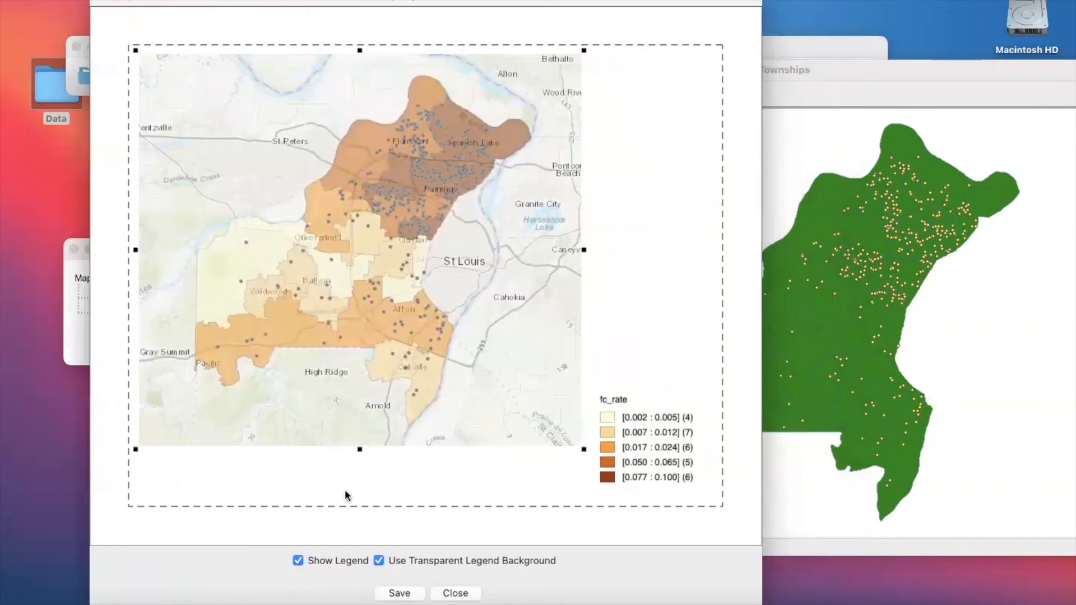
- Toggle the transparent legend background off and on again, and hide the legend in the image layout
left_click(379, 562)
left_click(380, 562)
left_click(297, 561)
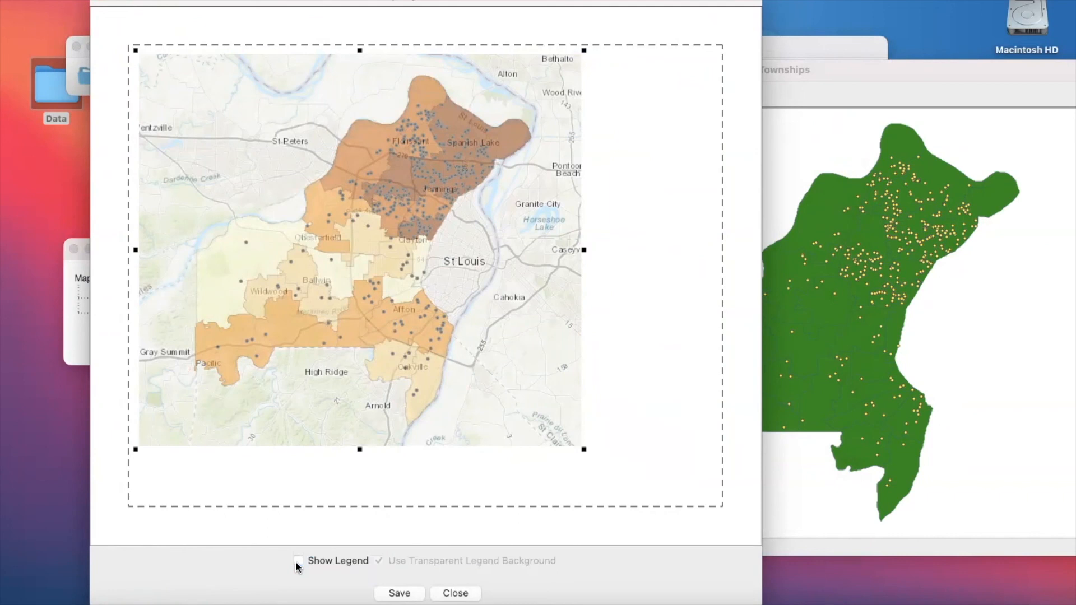
- Show the legend in the layout again and start saving it at 1592 × 1238 pixels and 300 dpi
left_click(296, 562)
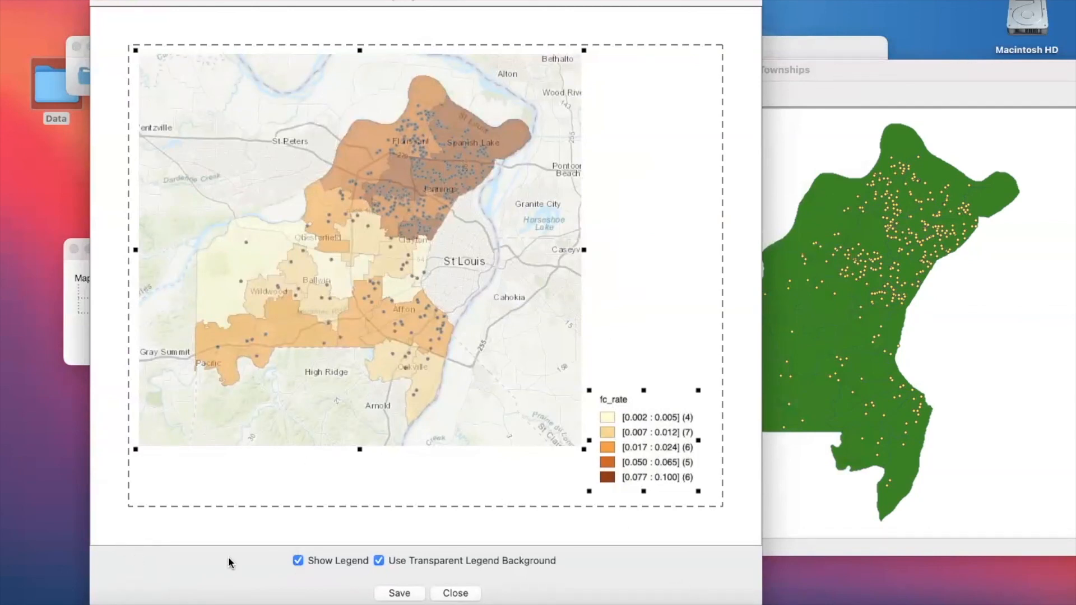
left_click(394, 595)
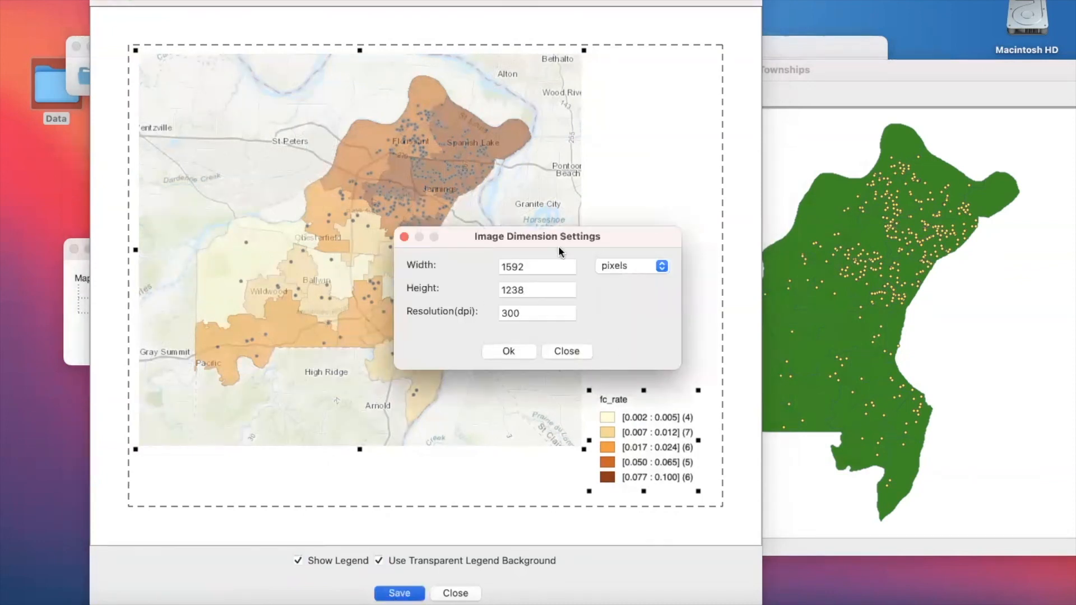
left_click(520, 351)
- Save the layout image in the Data folder as a PNG named STL_County_Foreclosures
left_click(260, 141)
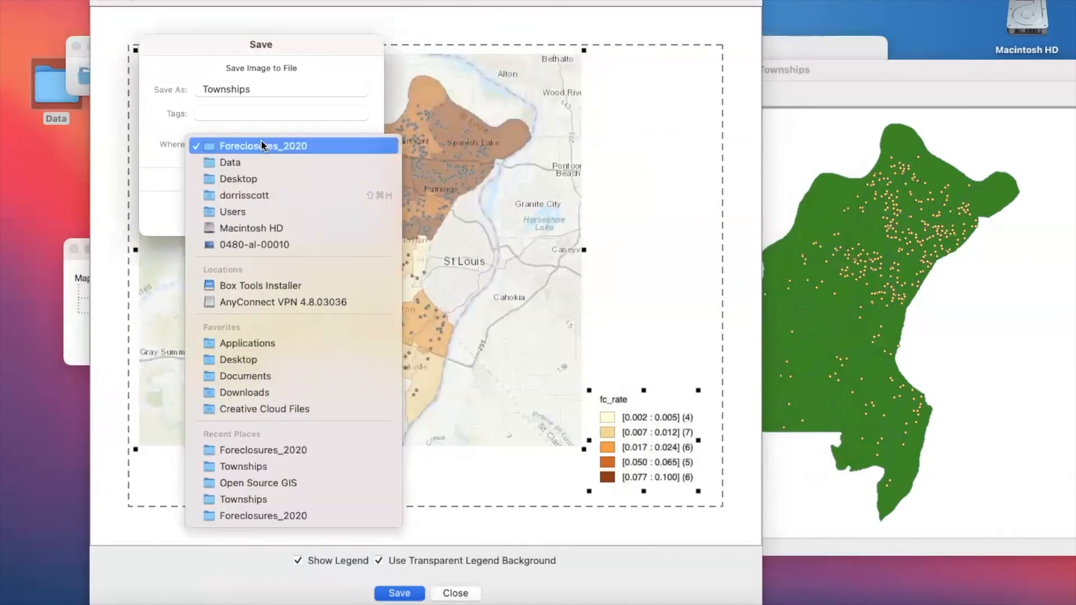
left_click(259, 162)
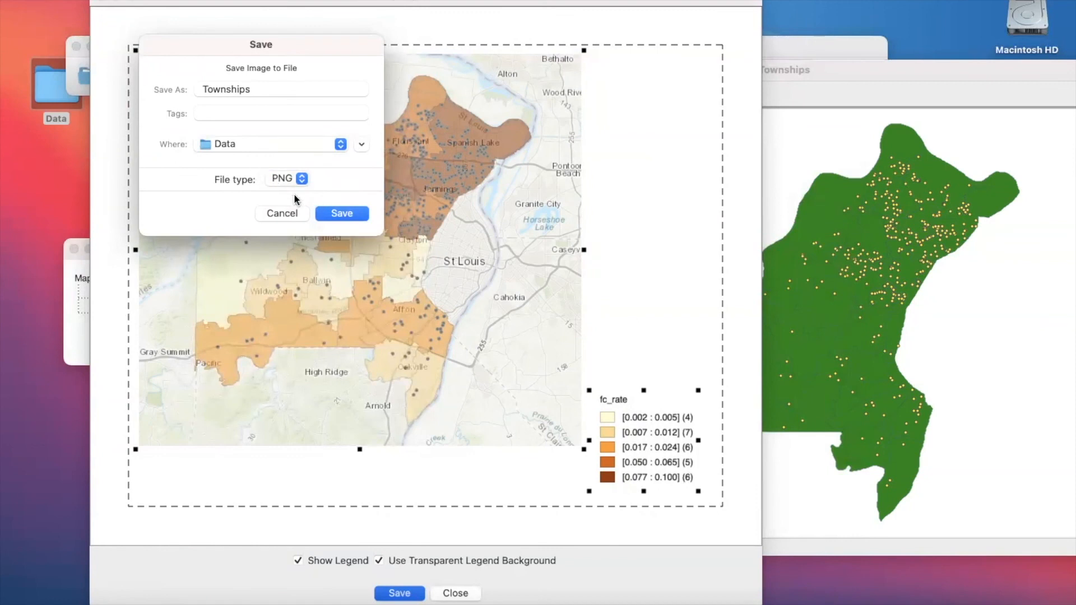
left_click(271, 96)
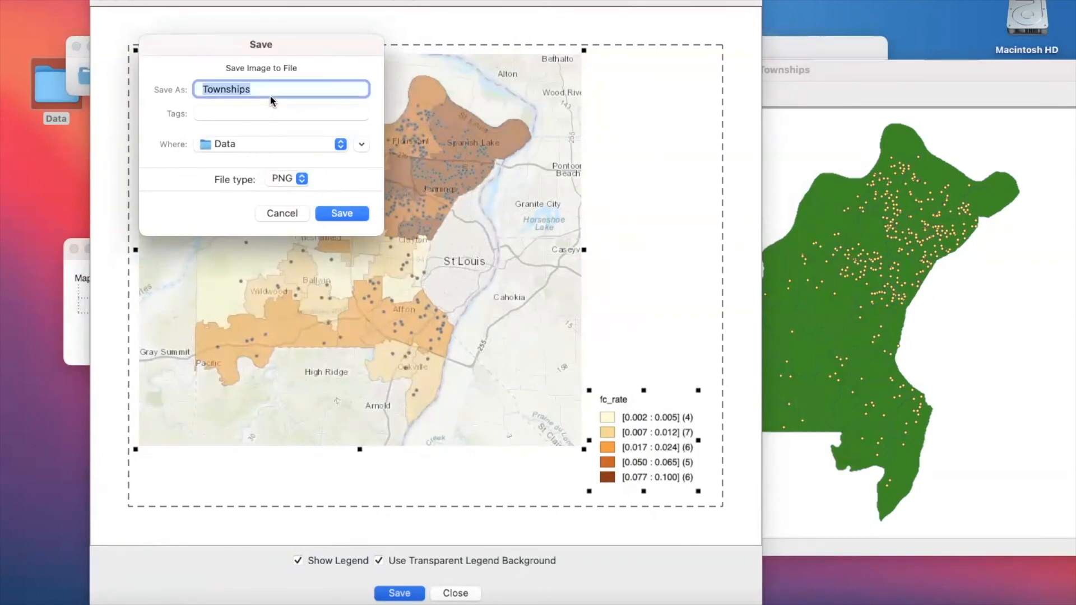
type("Fores")
type("los")
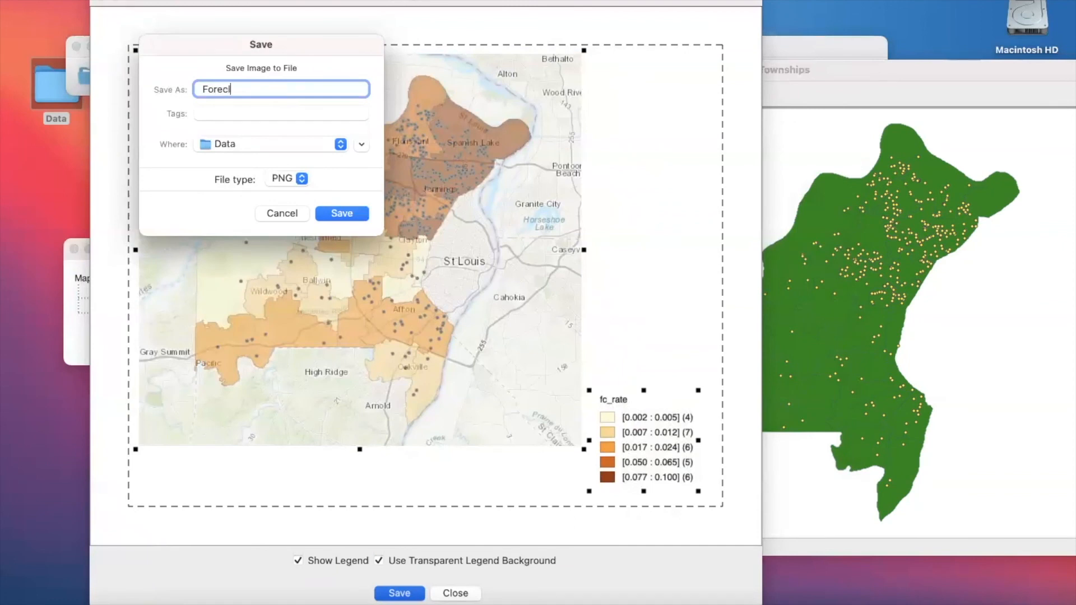
key("BackSpace")
key("BackSpace")
key("BackSpace")
key("BackSpace")
key("BackSpace")
key("BackSpace")
key("BackSpace")
key("BackSpace")
type("STL_County_Foreclosures")
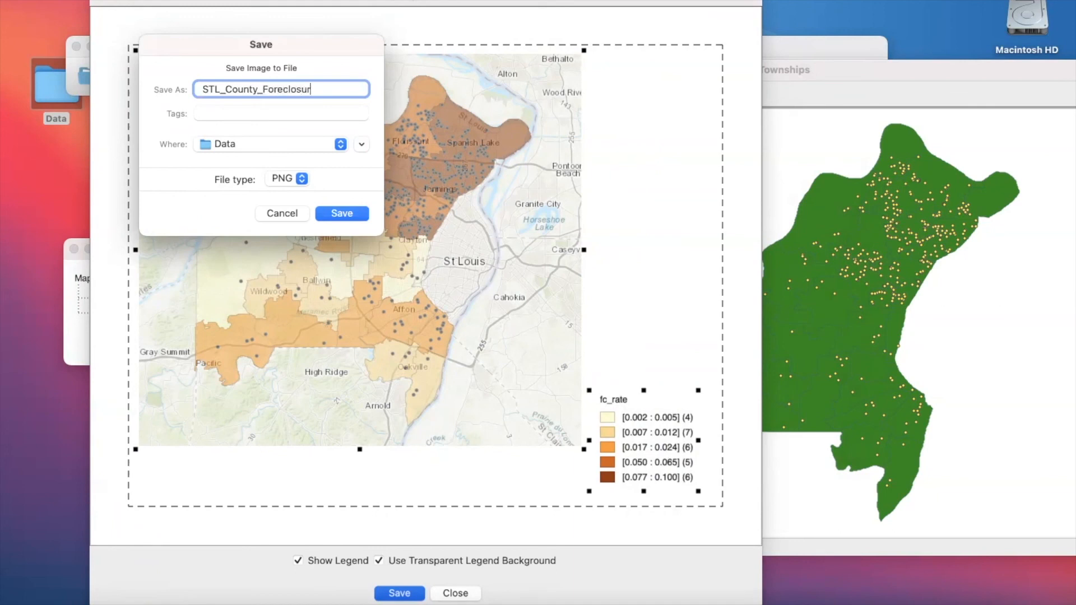
left_click(331, 213)
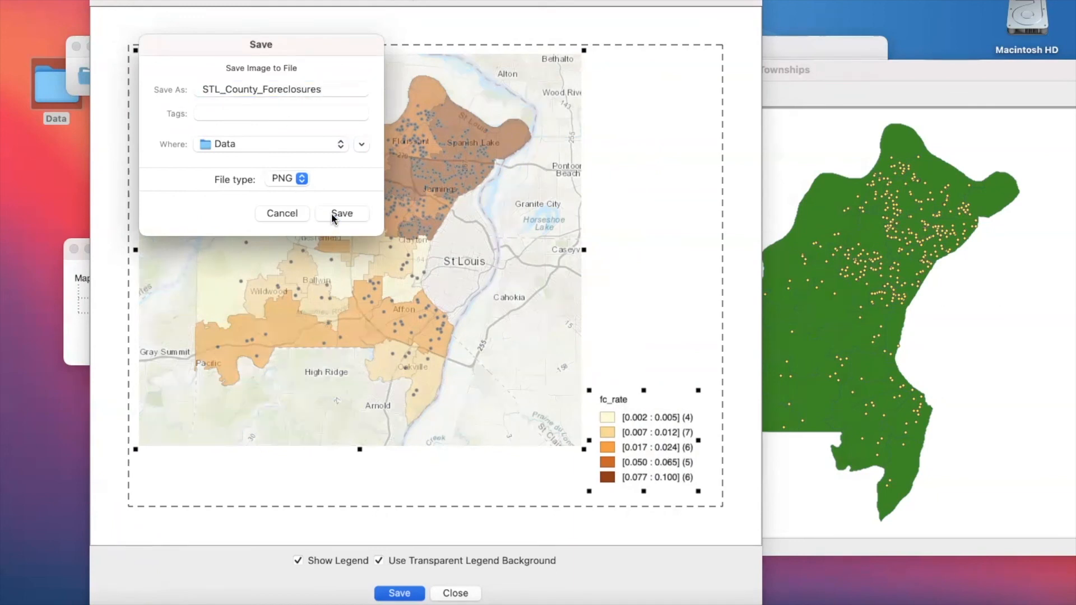
- View the exported STL_County_Foreclosures.png from the Data folder on the desktop, and close the image, the folder and the layout window
double_click(43, 93)
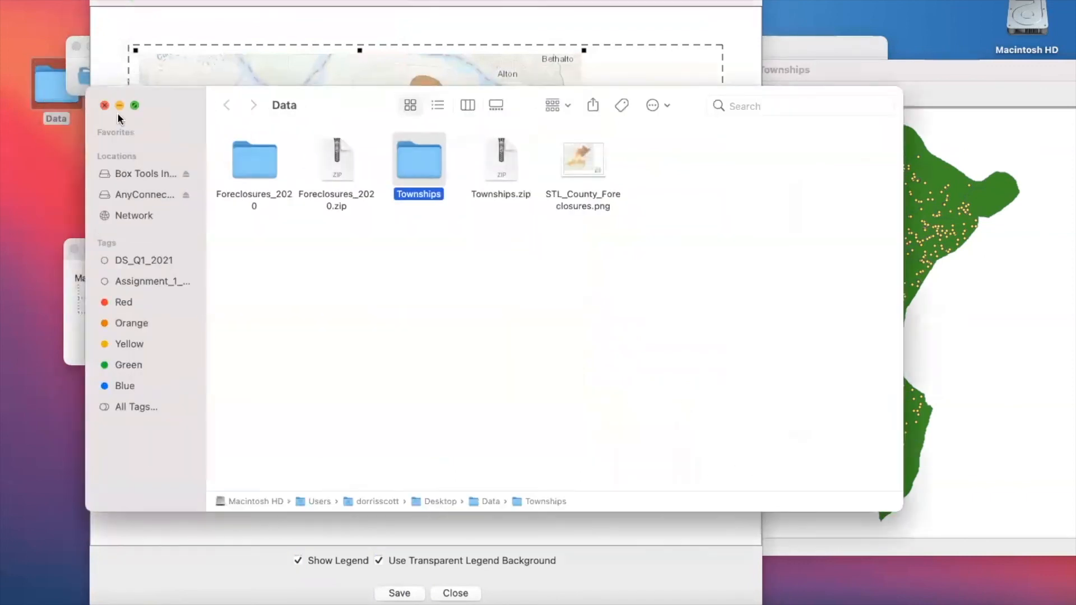
double_click(581, 160)
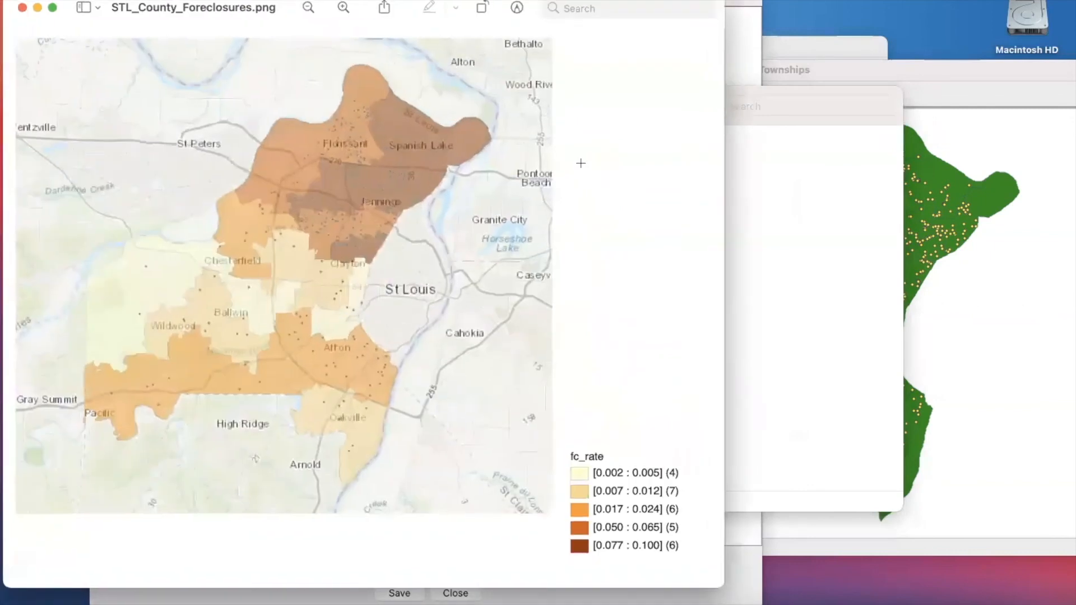
scroll(588, 302, "down", 2)
left_click(23, 8)
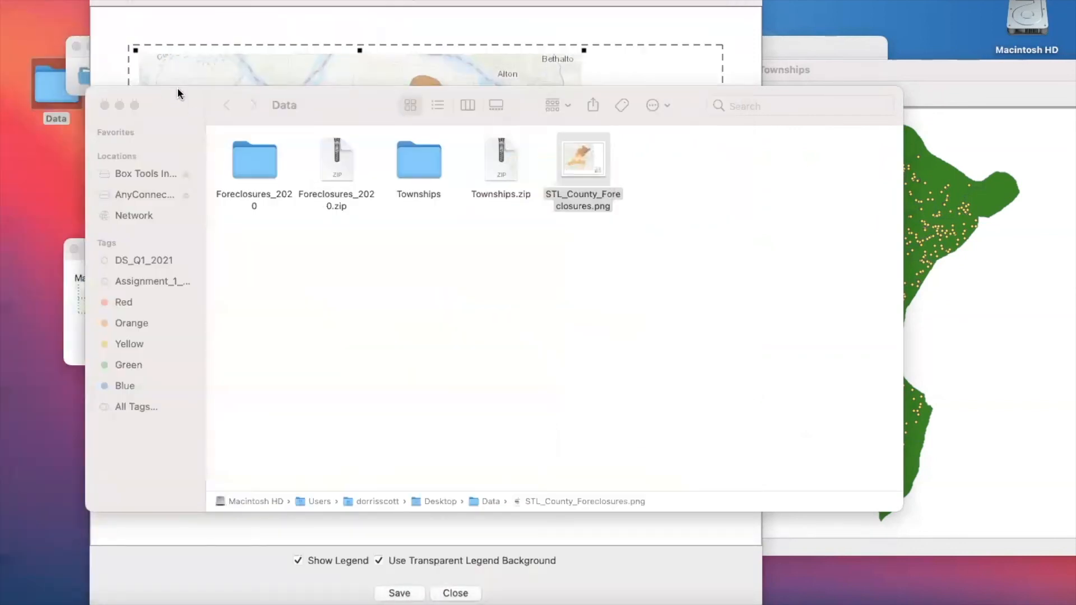
left_click(101, 4)
left_click(105, 106)
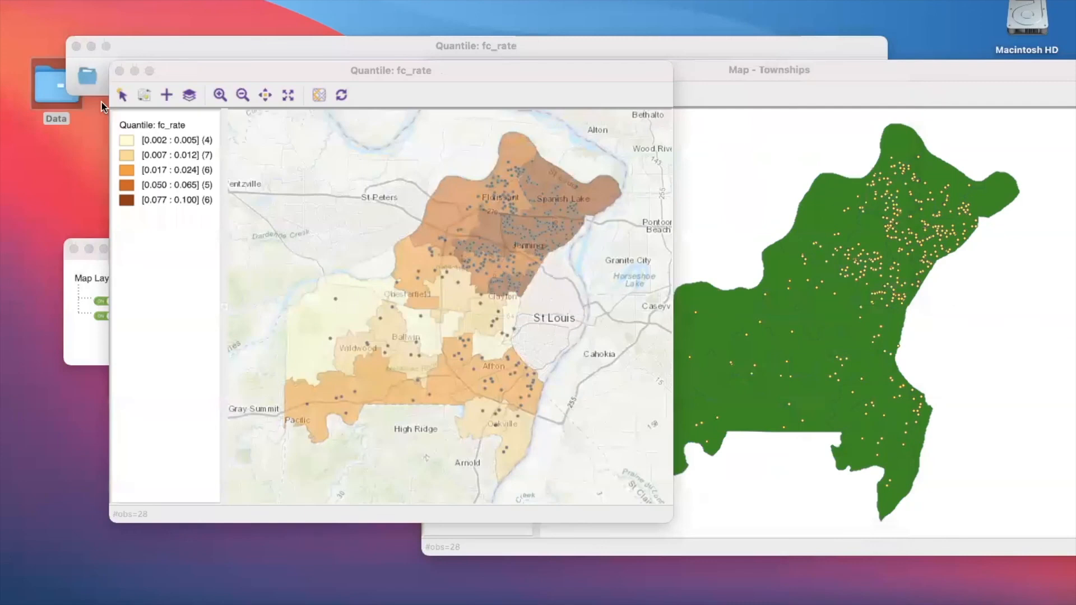
left_click(757, 343)
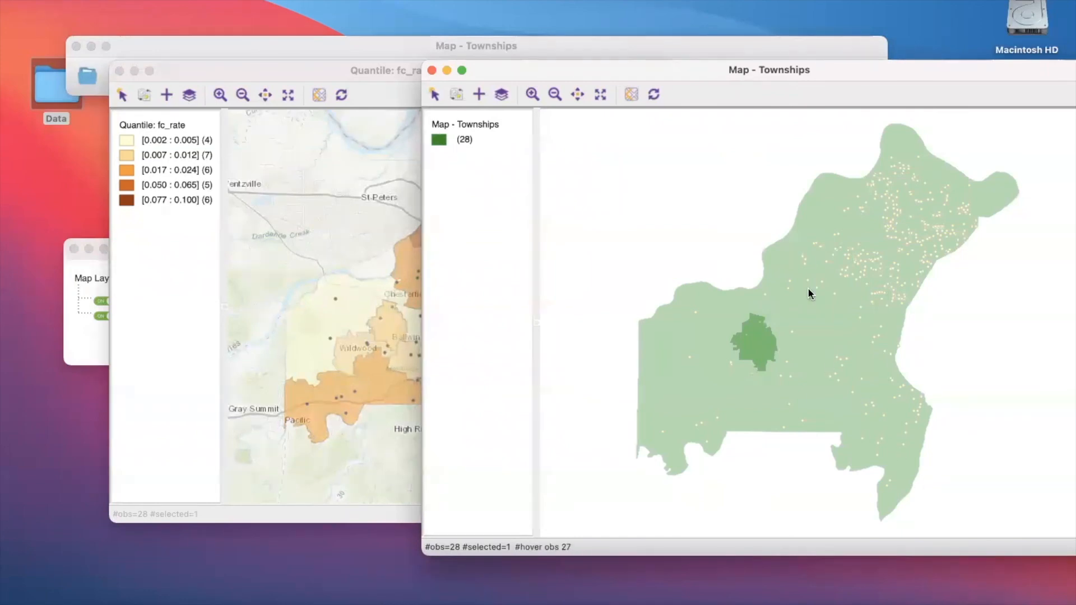
left_click(174, 125)
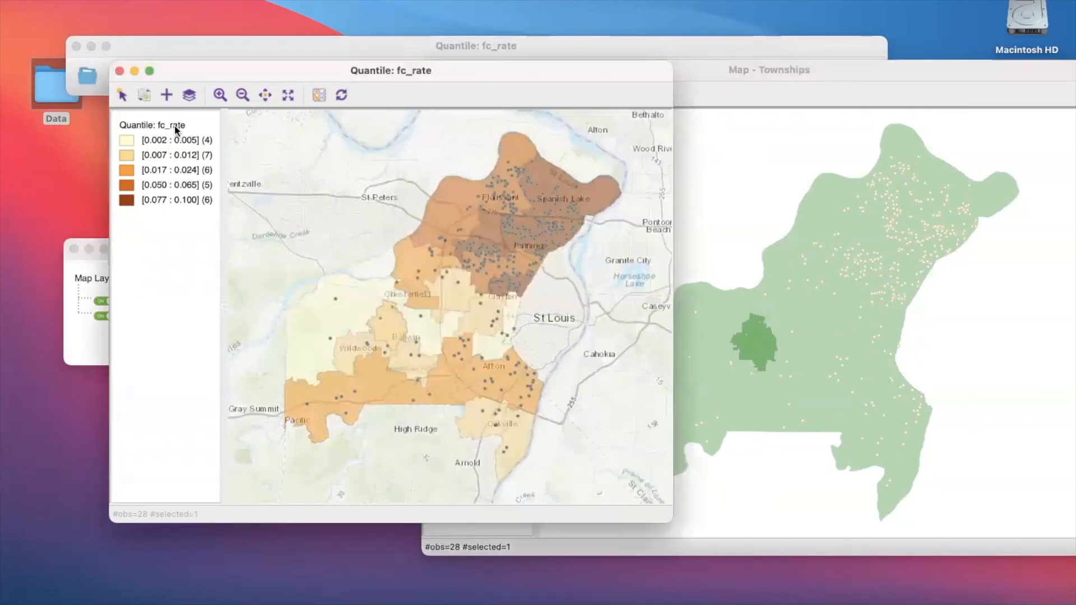
right_click(174, 126)
right_click(136, 135)
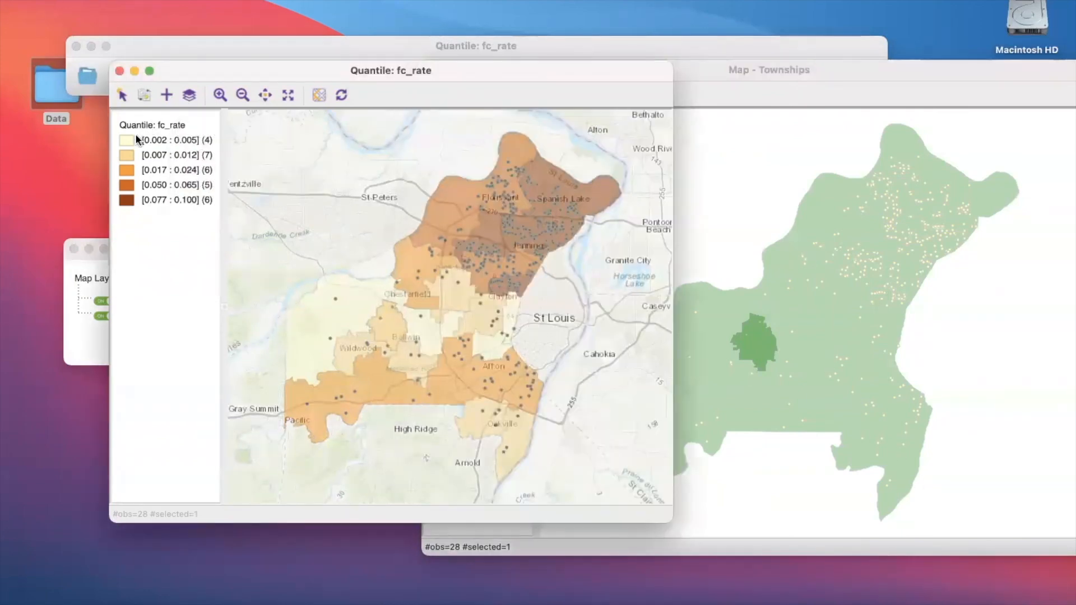
right_click(135, 134)
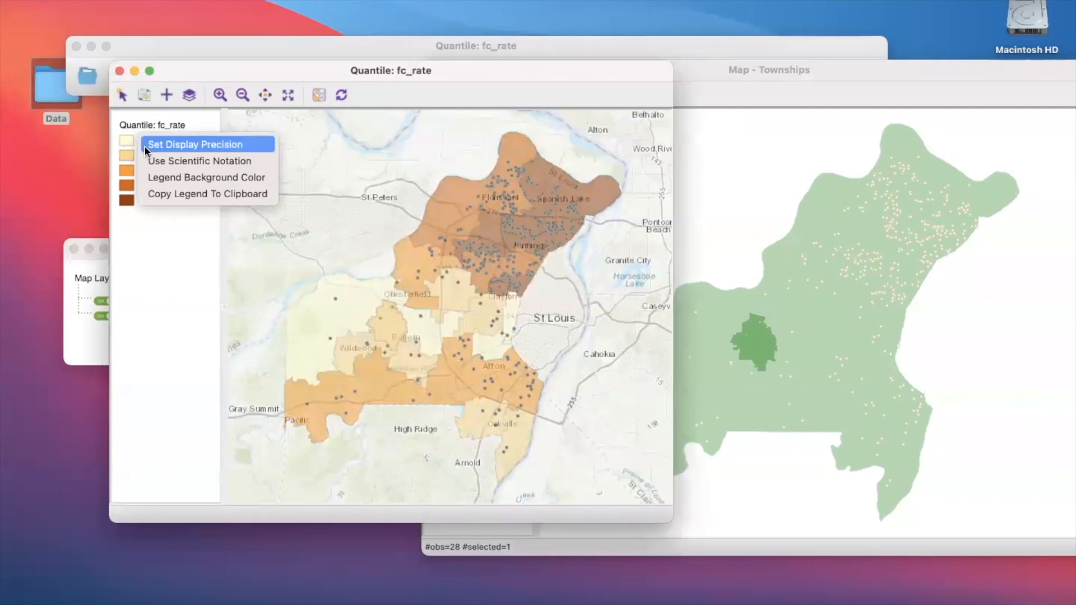
left_click(156, 178)
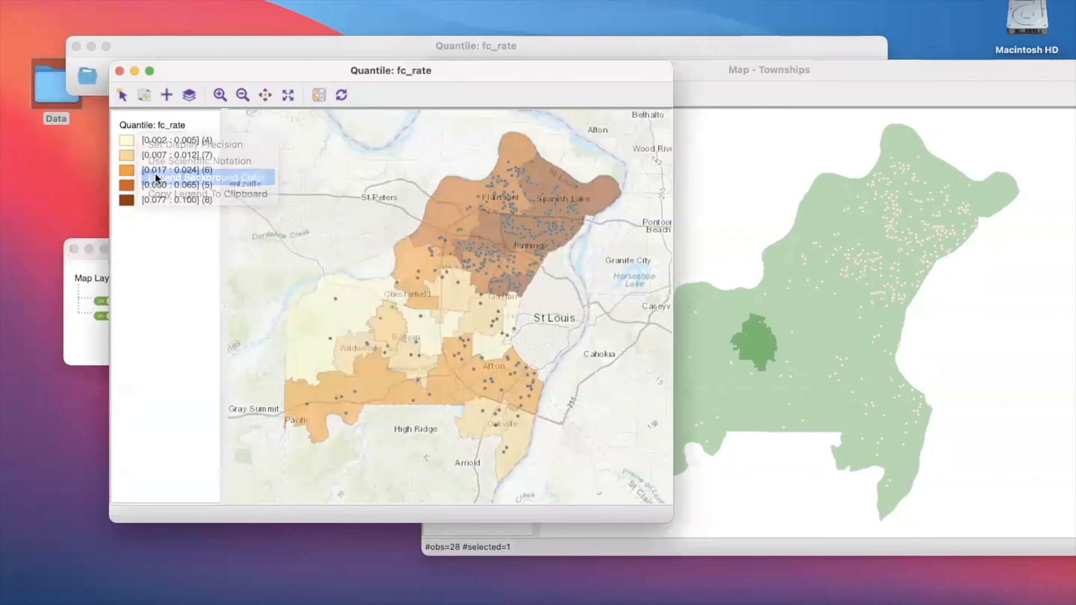
left_click(461, 72)
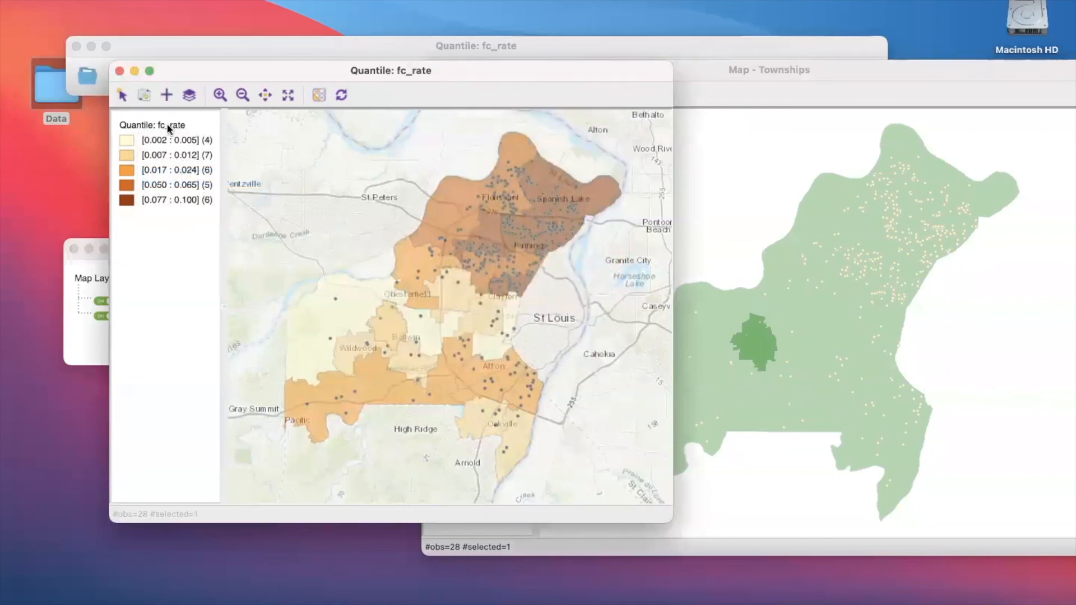
left_click(128, 141)
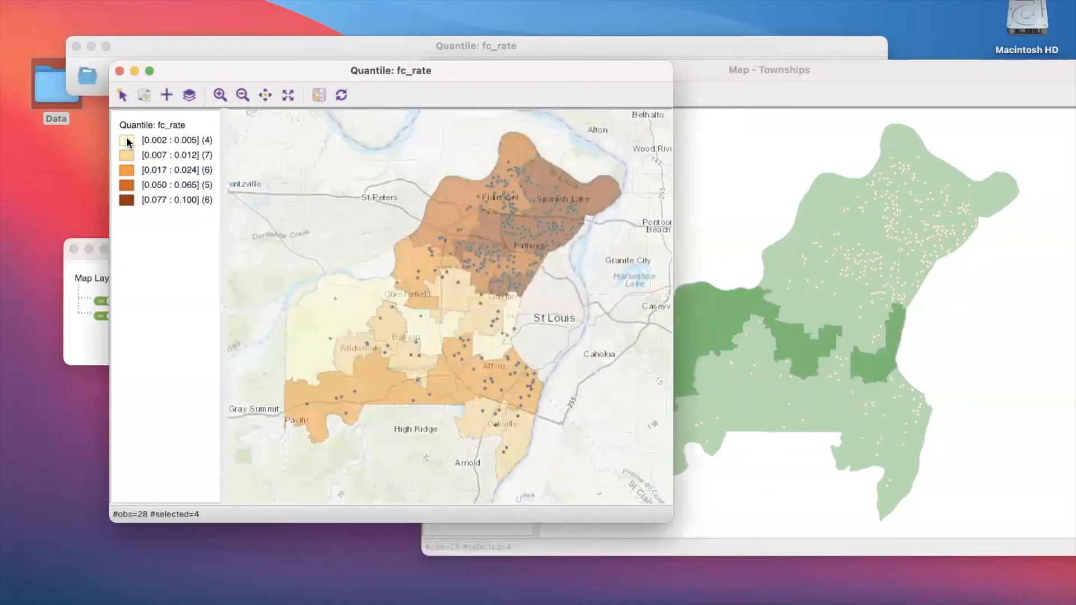
right_click(127, 142)
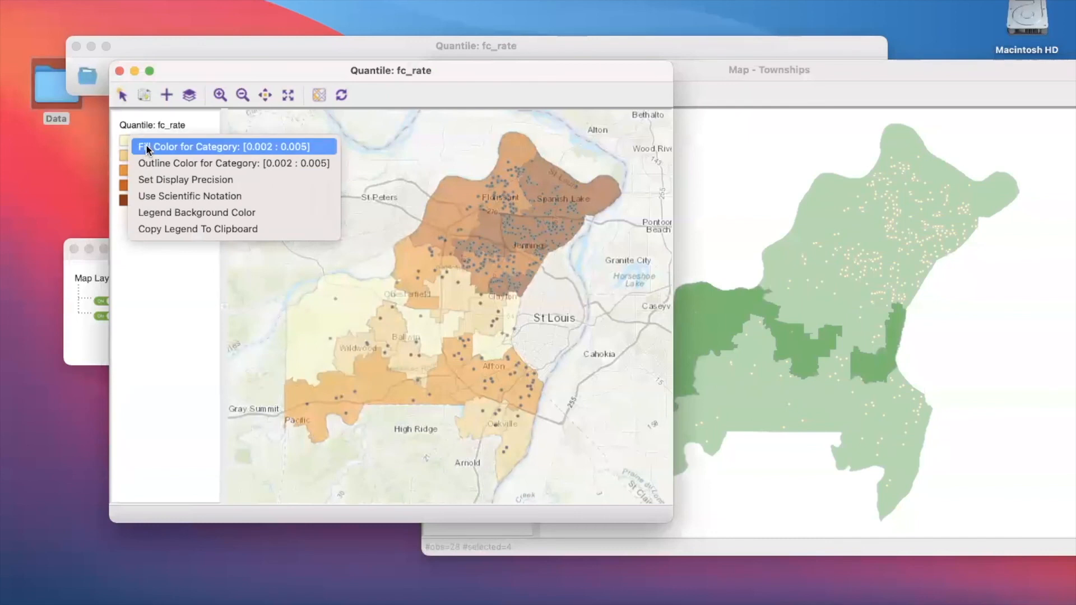
left_click(146, 147)
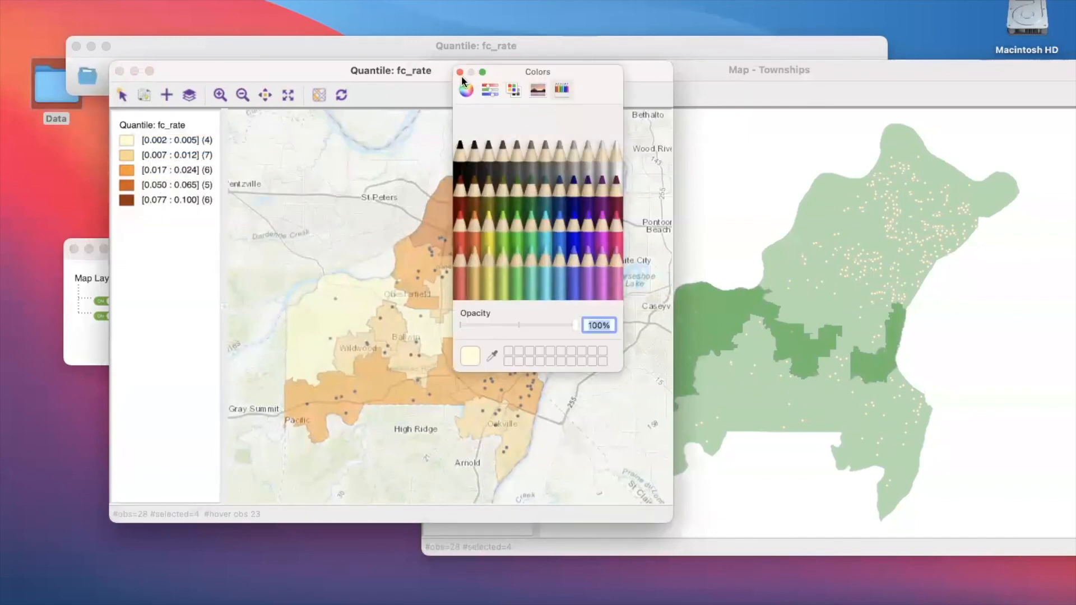
left_click(460, 72)
- Highlight the townships of the second through fifth fc_rate legend categories one after another and clear the selection
left_click(124, 154)
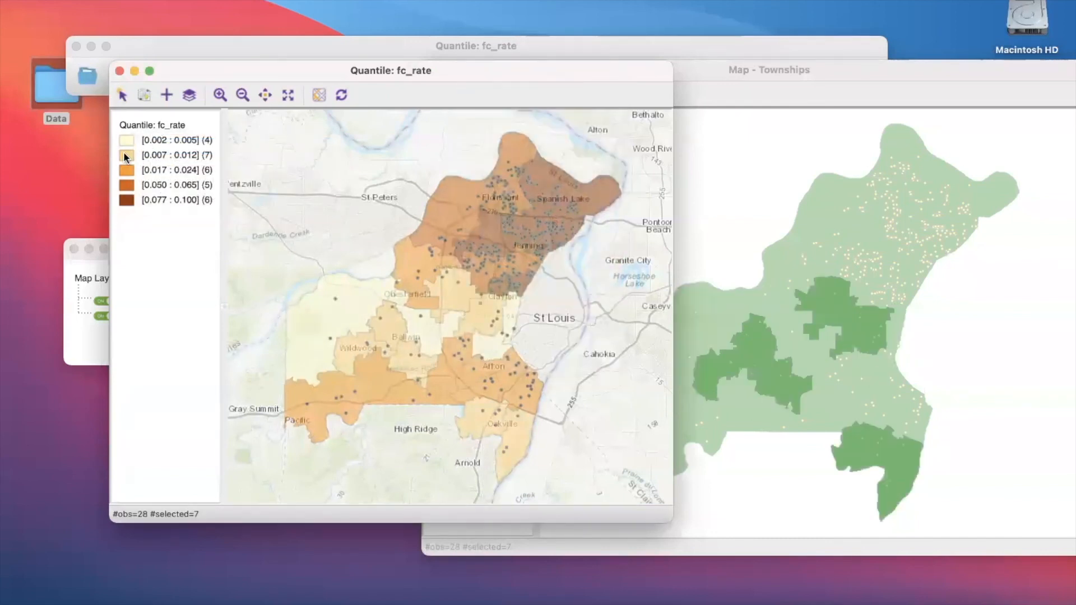
right_click(124, 155)
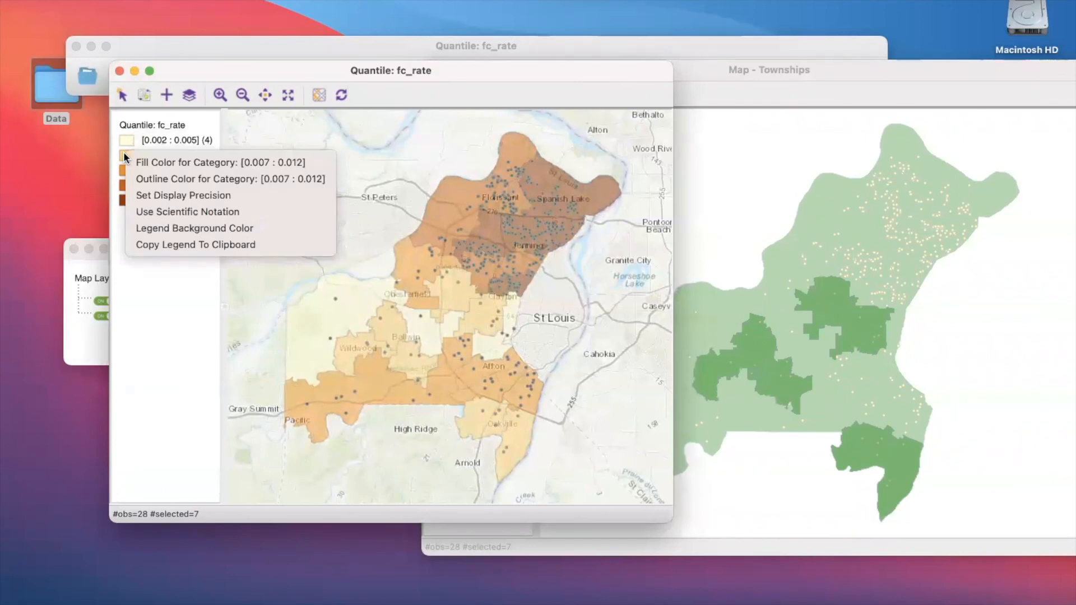
left_click(120, 166)
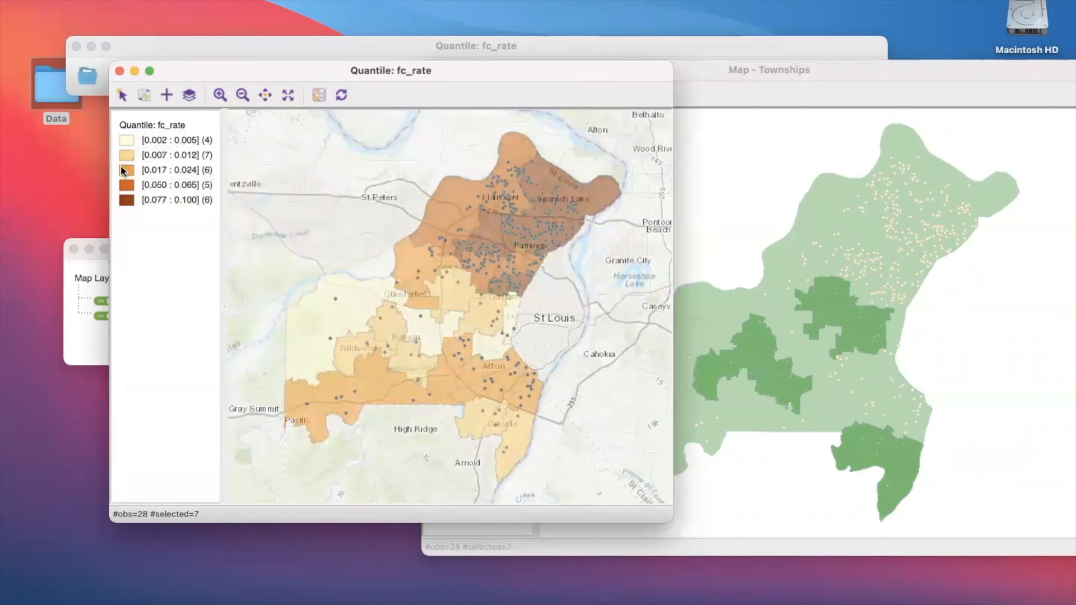
left_click(119, 167)
right_click(119, 169)
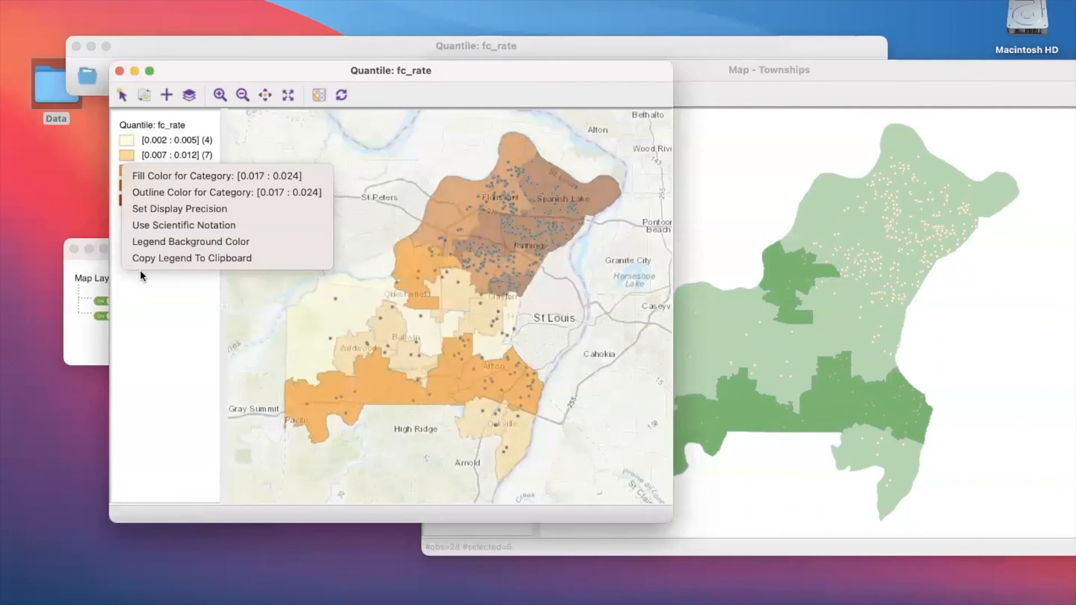
left_click(141, 341)
left_click(130, 189)
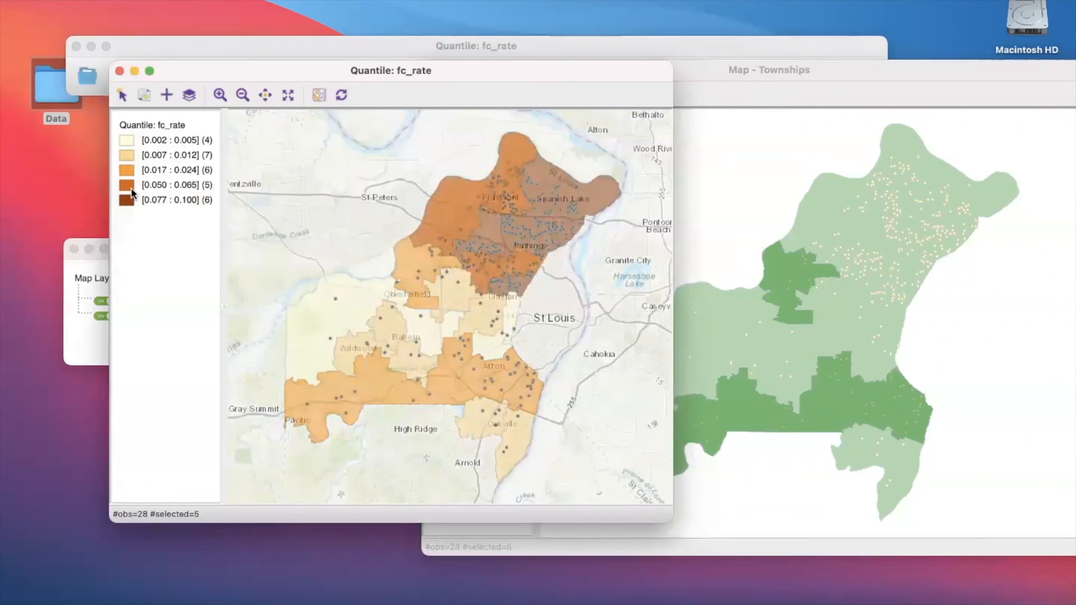
left_click(128, 201)
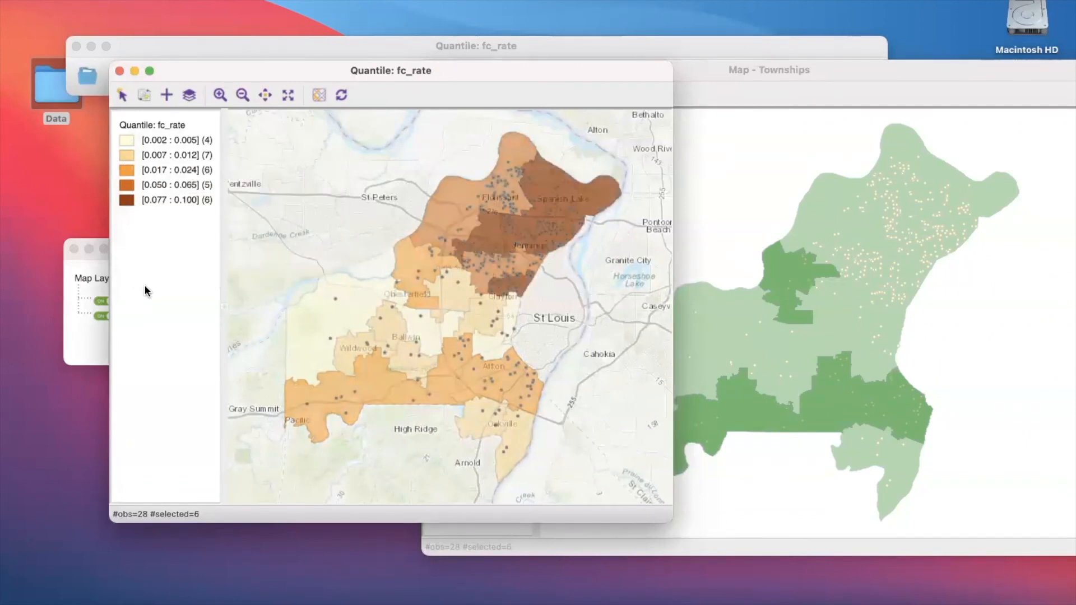
left_click(305, 268)
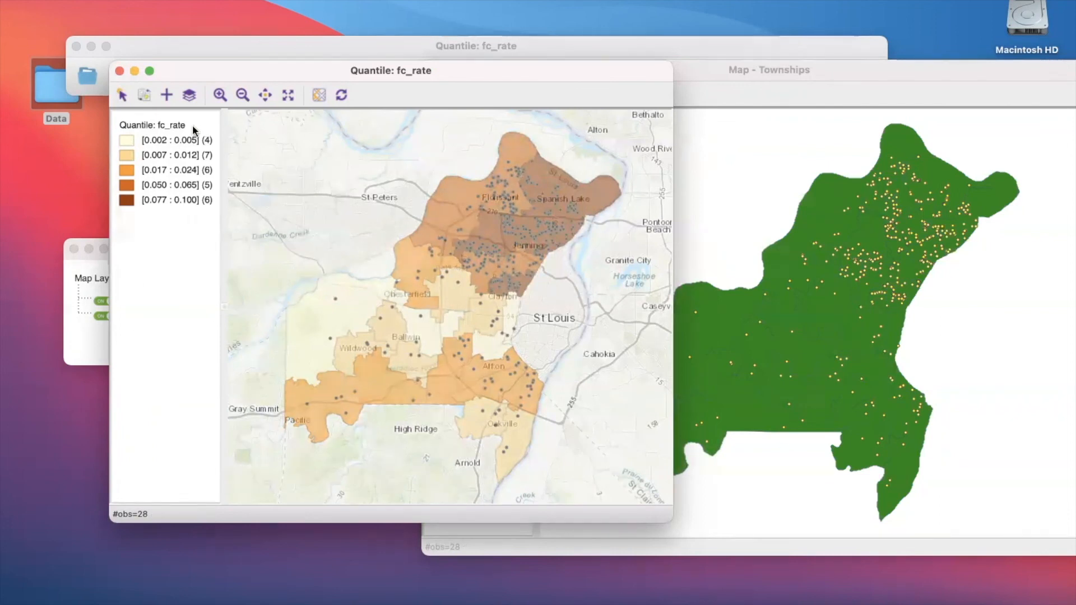
left_click(160, 1)
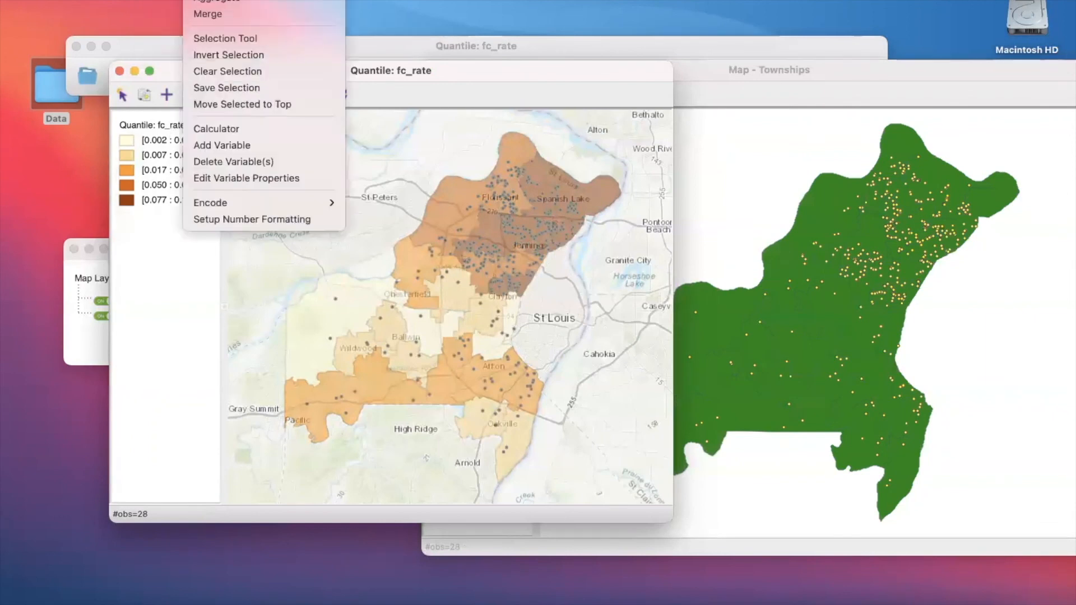
mouse_move(238, 1)
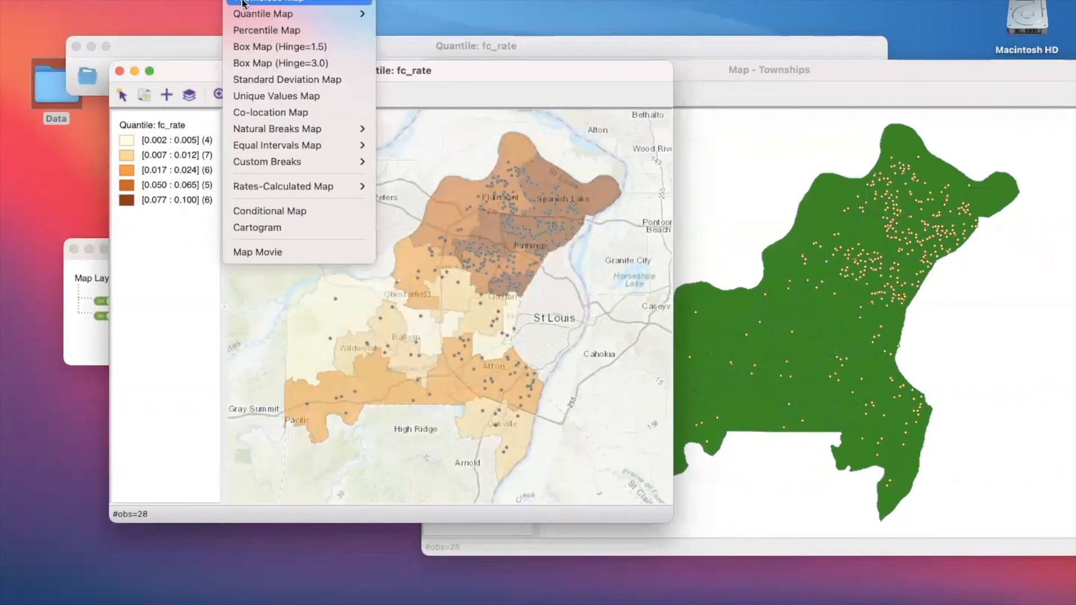
key("Escape")
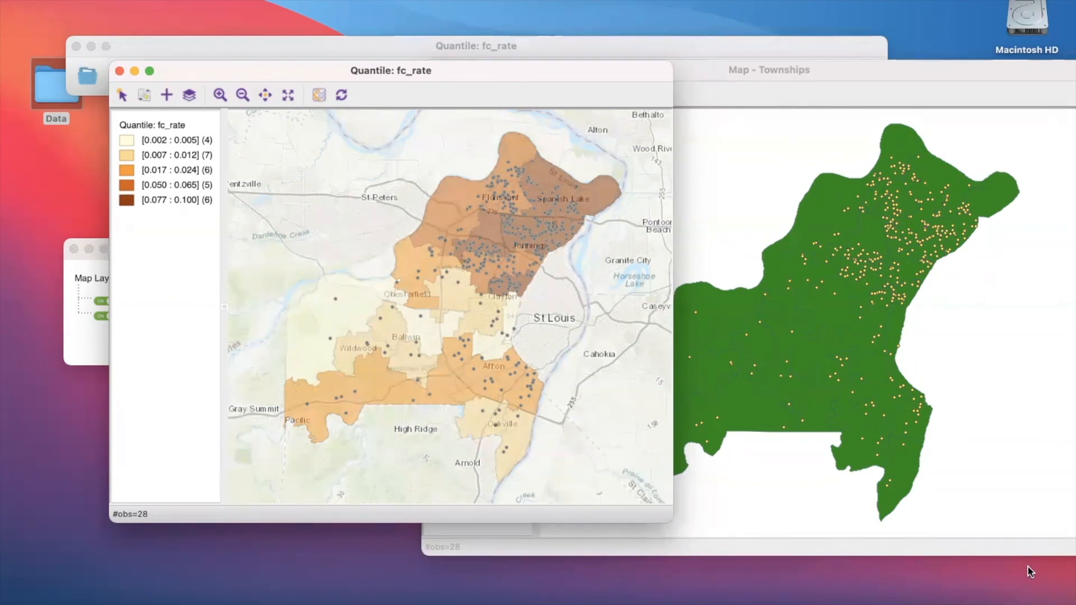
left_click(785, 447)
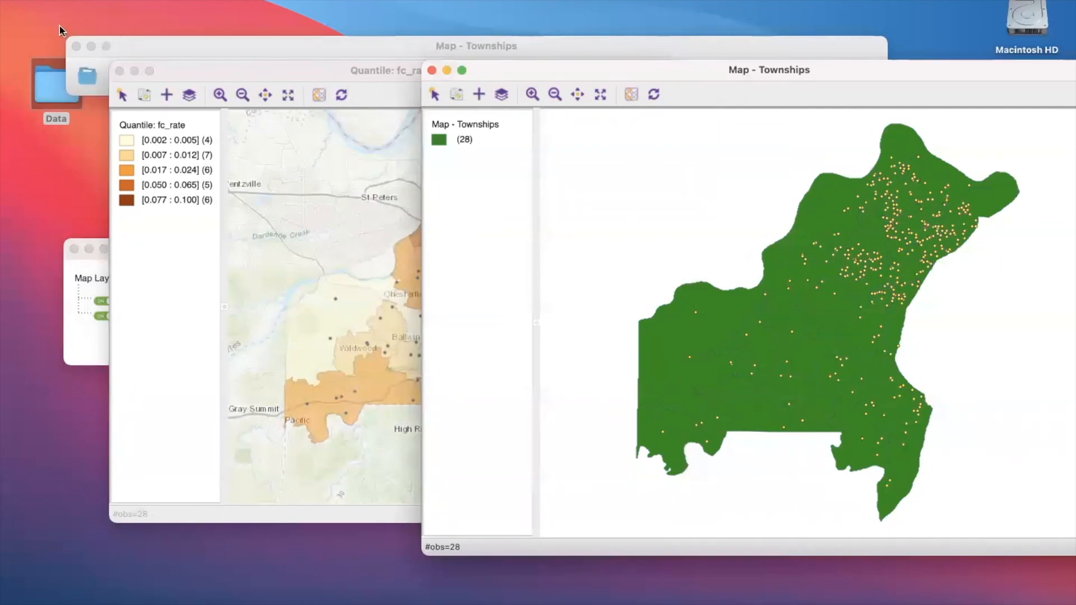
- Highlight the townships in the lowest fc_rate legend category, 0.002 to 0.005, and open the fill color choices for that category
left_click(124, 140)
right_click(123, 140)
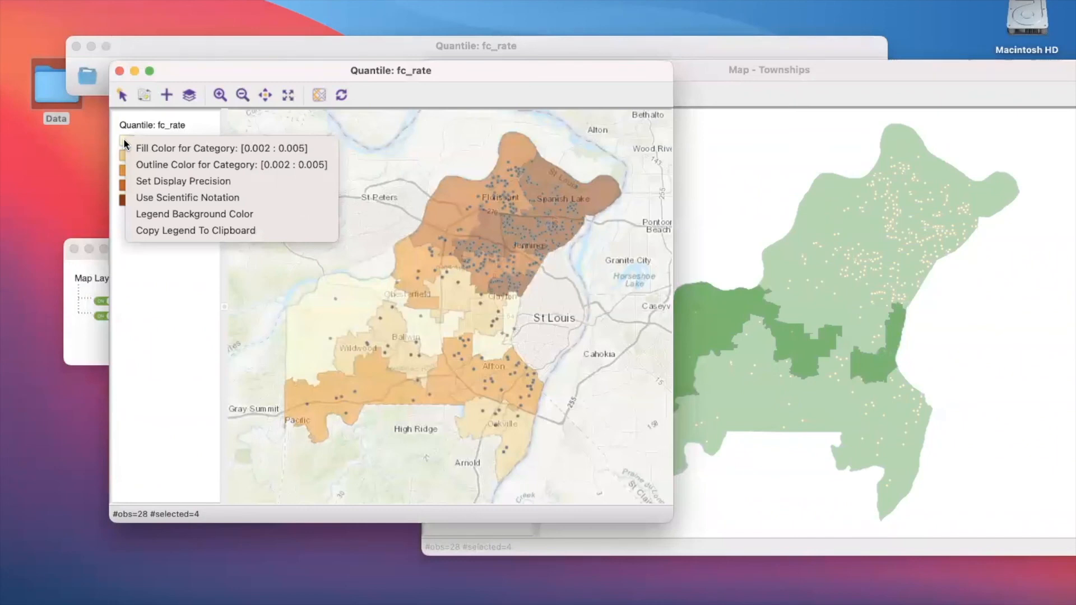
left_click(133, 147)
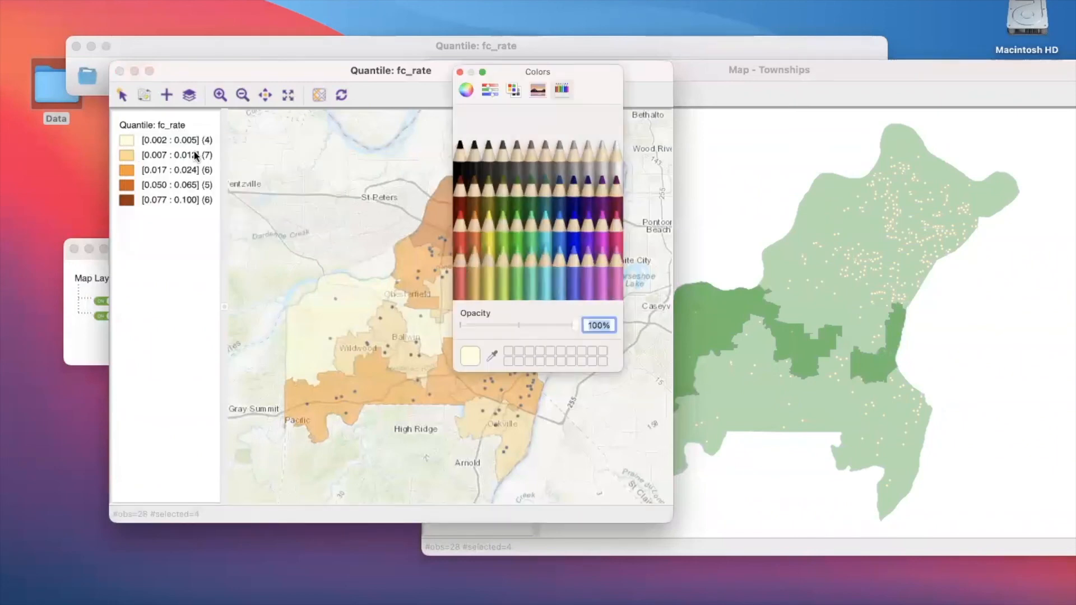
- Look through the color wheel, sliders, spectrum and pencil palettes for the category's fill, and close the color chooser without picking a color
left_click(497, 90)
left_click(467, 90)
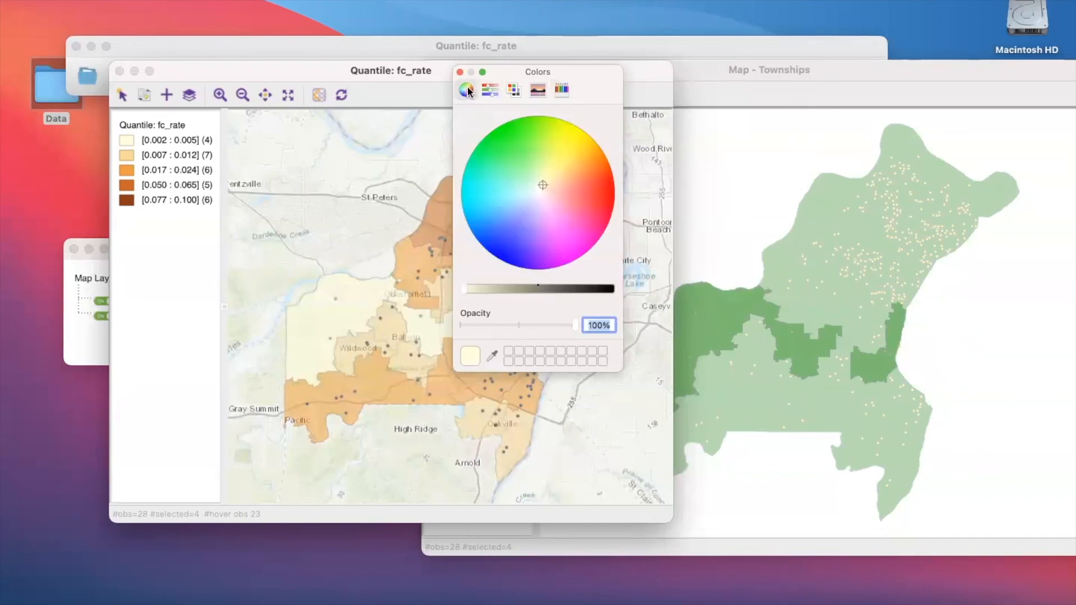
left_click(489, 90)
left_click(531, 93)
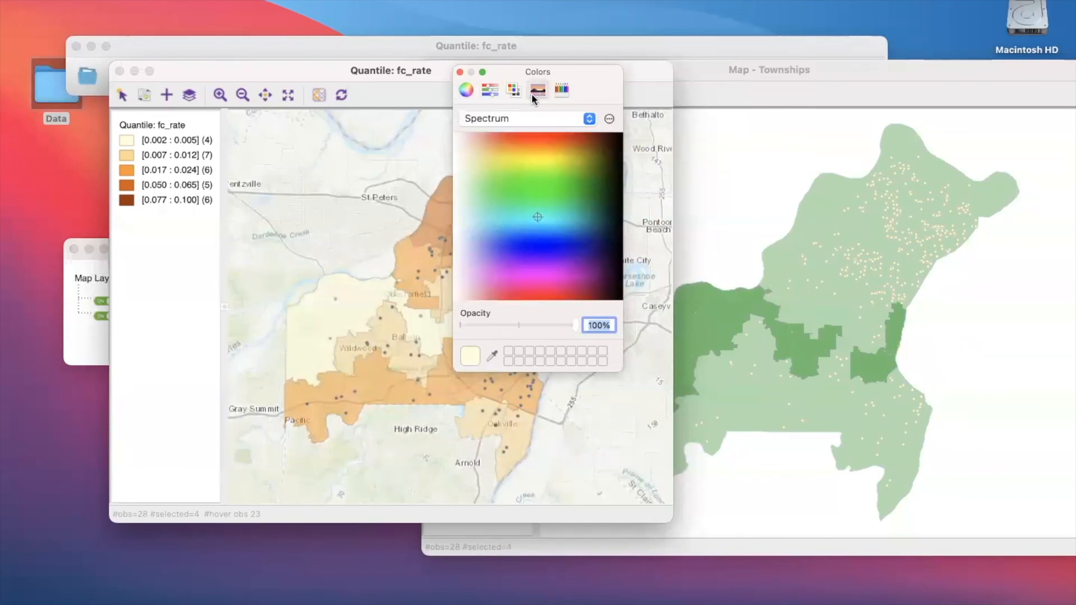
left_click(610, 119)
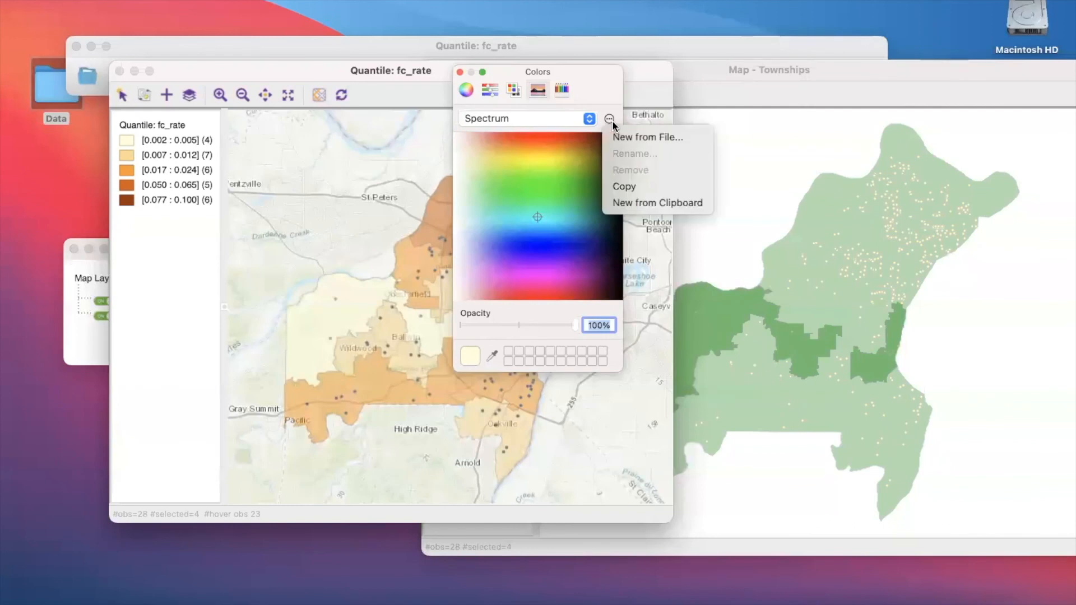
left_click(565, 88)
left_click(562, 89)
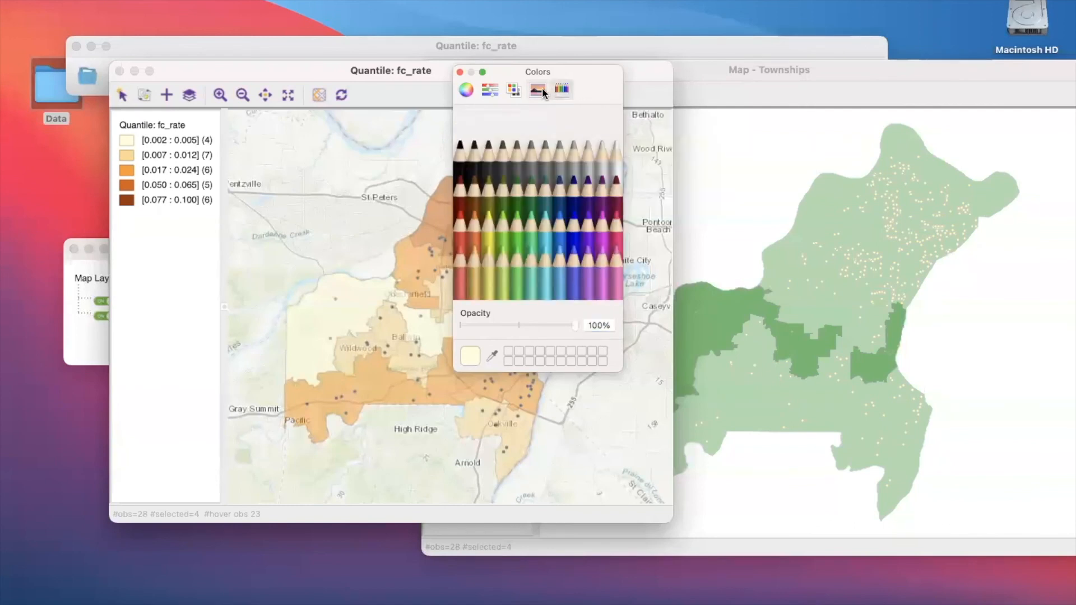
left_click(541, 89)
left_click(480, 88)
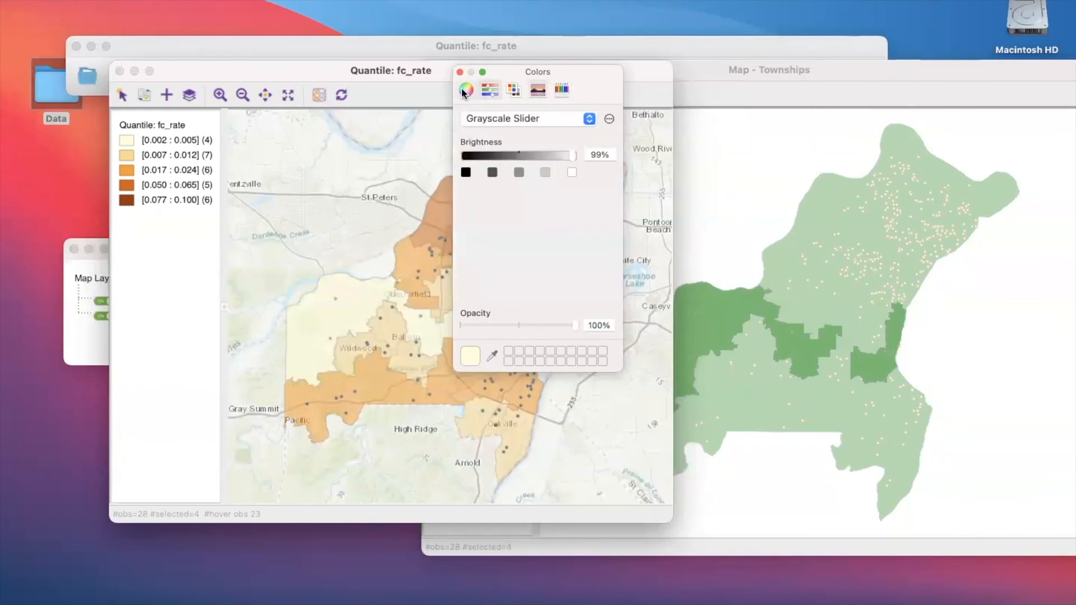
left_click(464, 91)
left_click(459, 72)
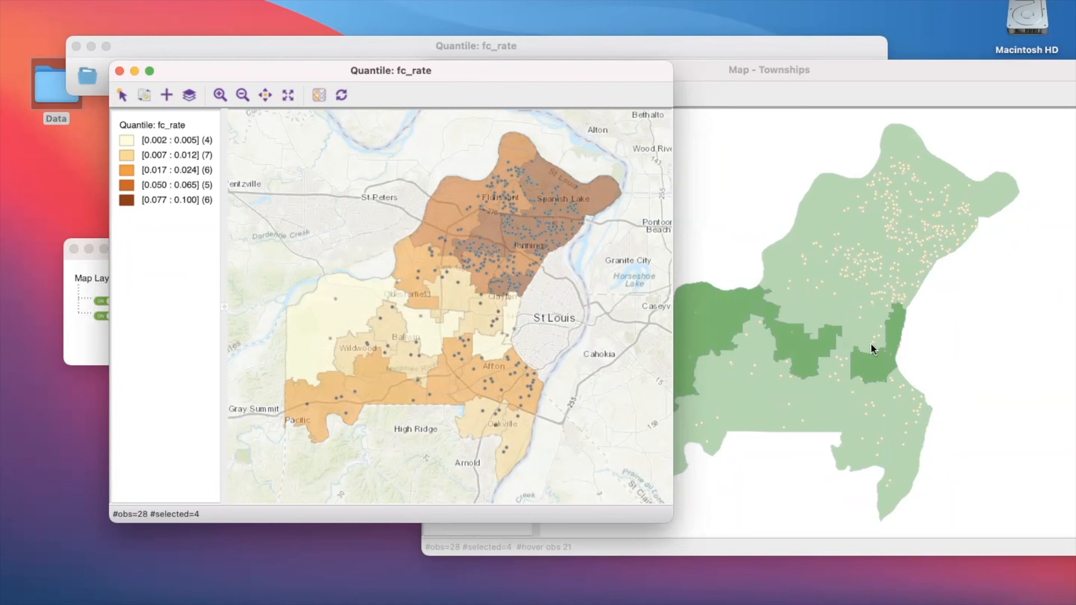
left_click(768, 168)
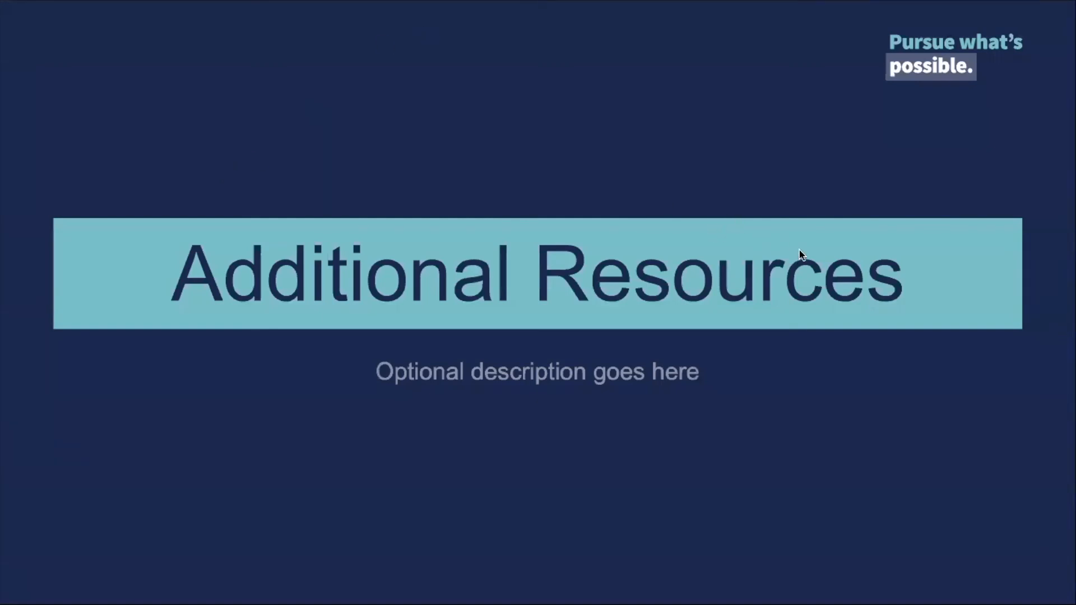
left_click(828, 427)
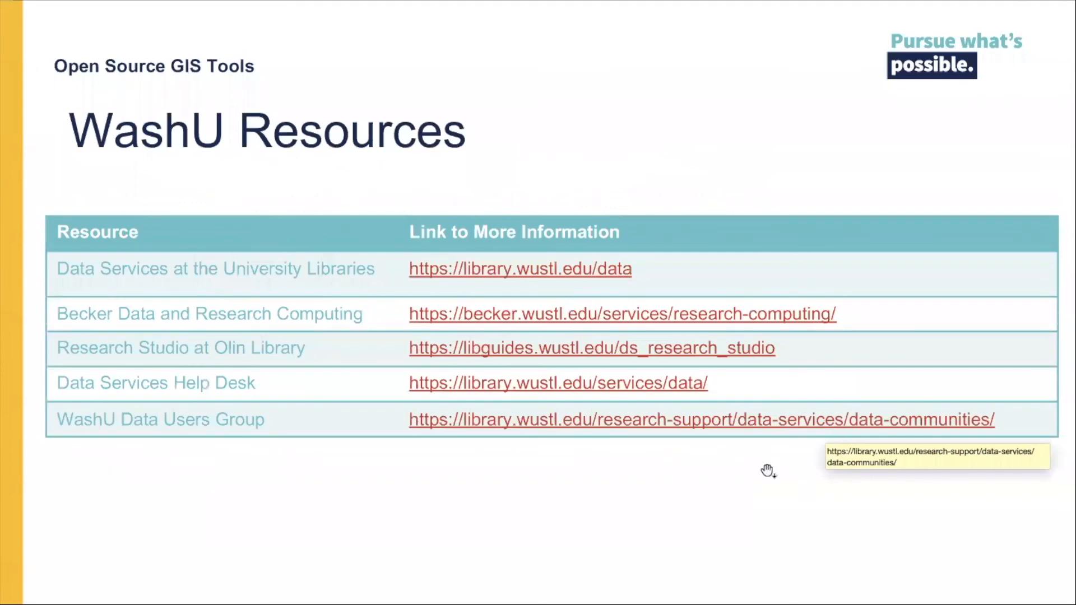